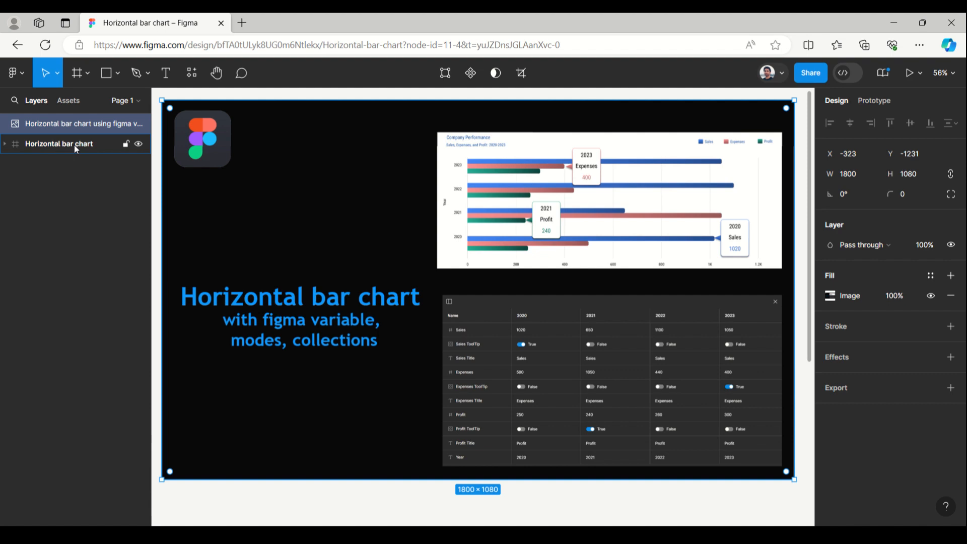
# - Present the Horizontal bar chart frame in a new browser tab, and return to the chart in the design file
pyautogui.click(74, 145)
pyautogui.click(922, 78)
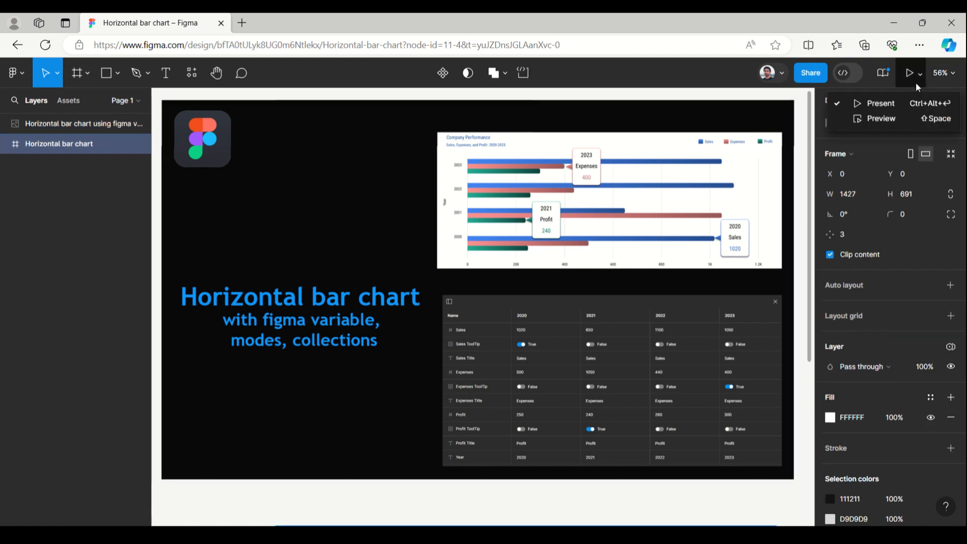
pyautogui.click(895, 104)
pyautogui.click(169, 21)
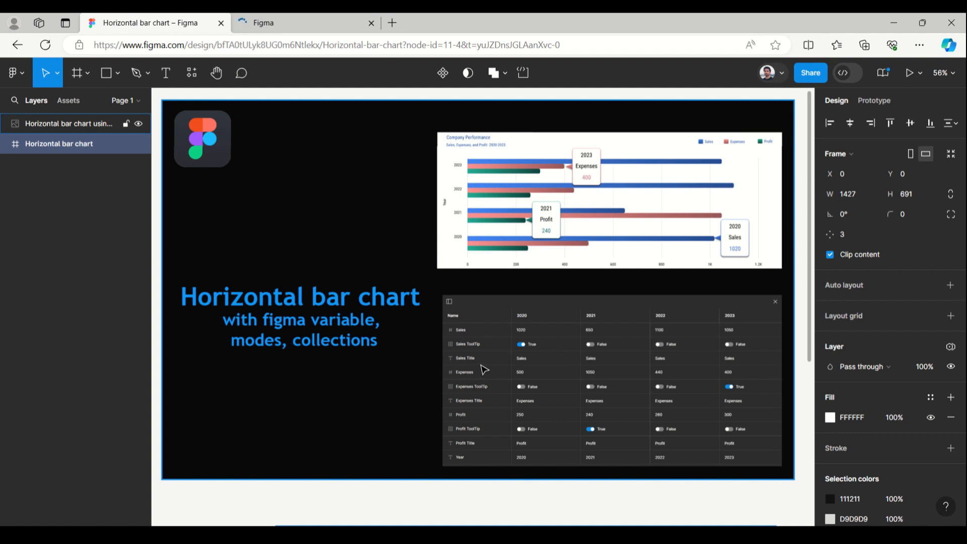
pyautogui.scroll(-2, 387, 500)
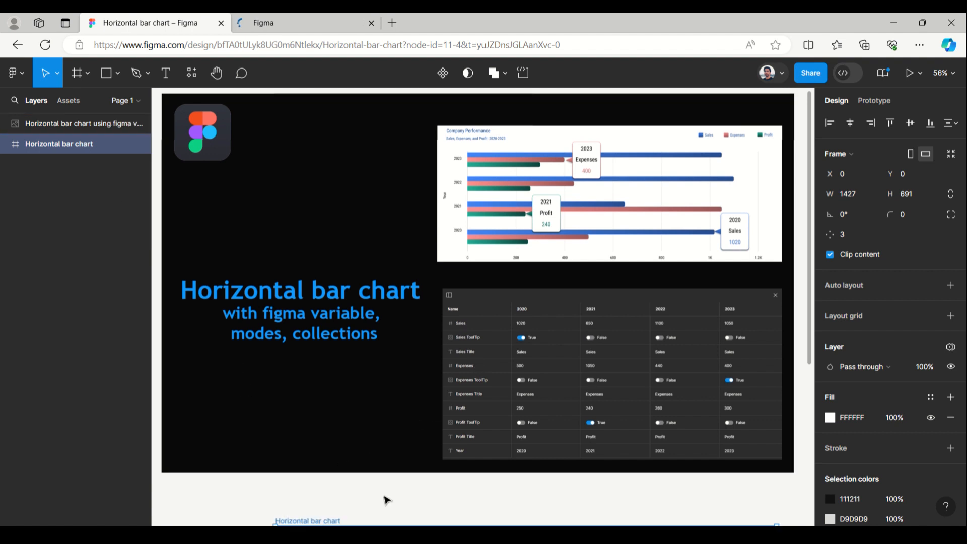
pyautogui.scroll(-5, 387, 499)
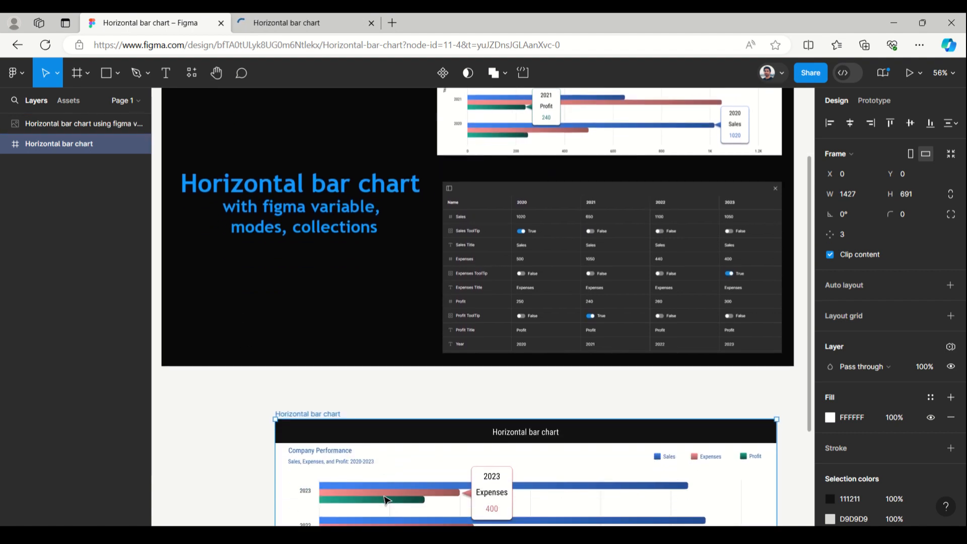
pyautogui.scroll(-8, 387, 500)
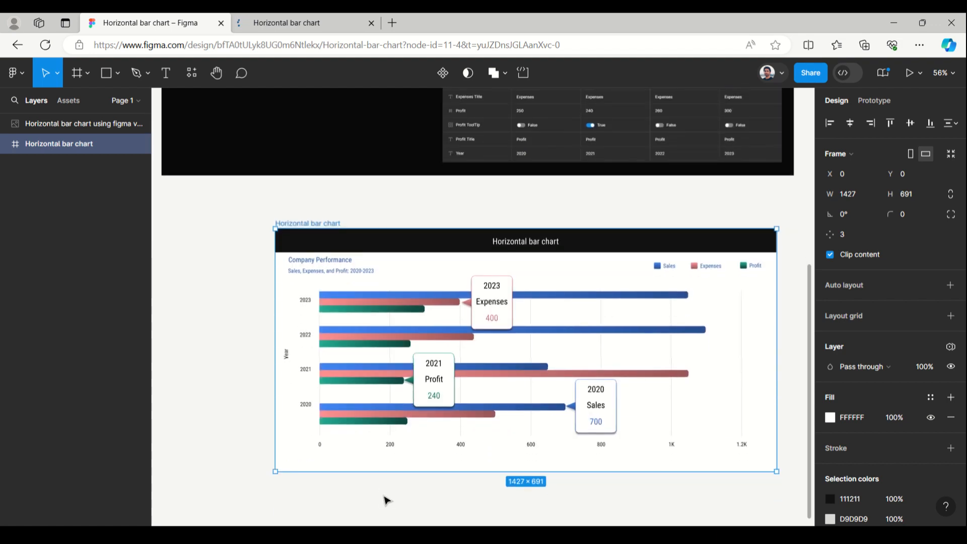
pyautogui.scroll(-3, 387, 500)
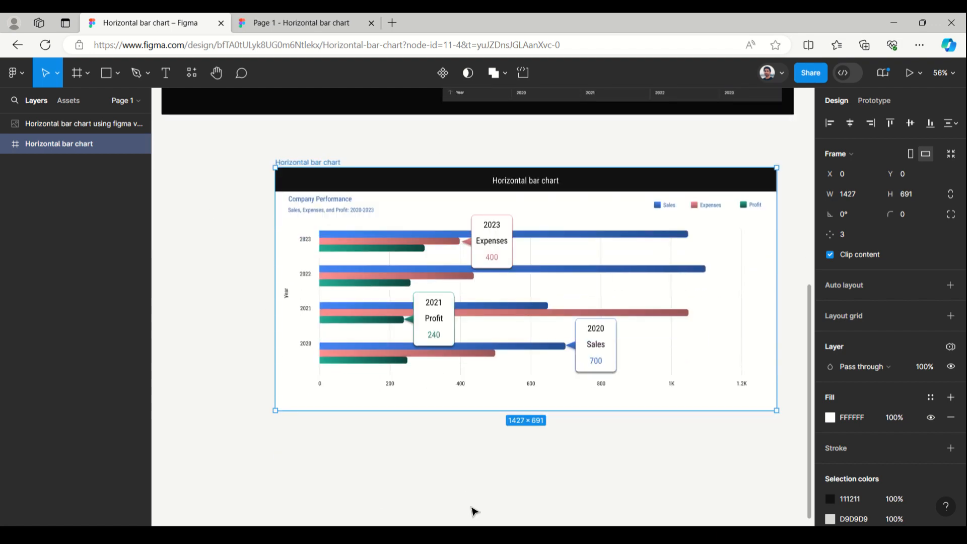
# - Review the local variables in Collection 1 and the child layers of the Horizontal bar chart frame
pyautogui.click(805, 171)
pyautogui.click(866, 181)
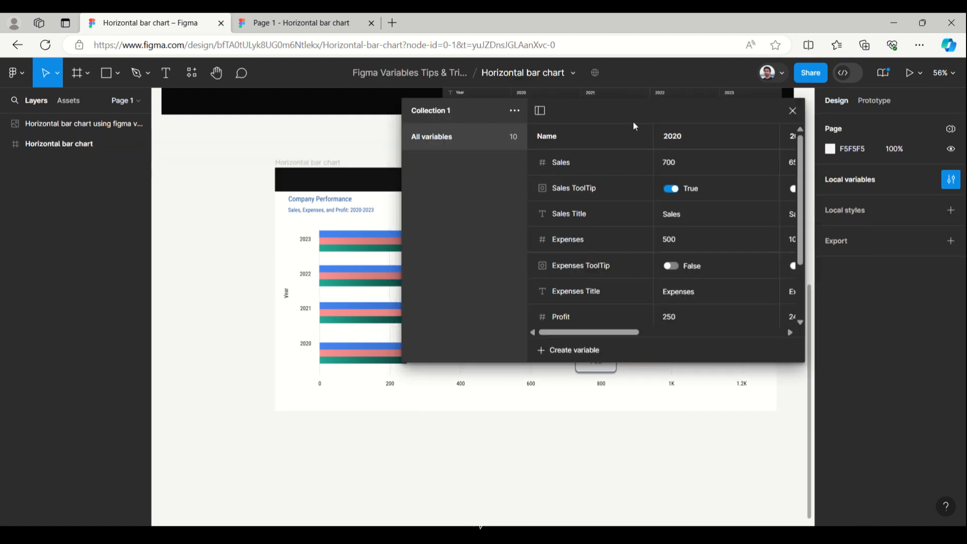
pyautogui.moveTo(597, 110); pyautogui.dragTo(430, 210)
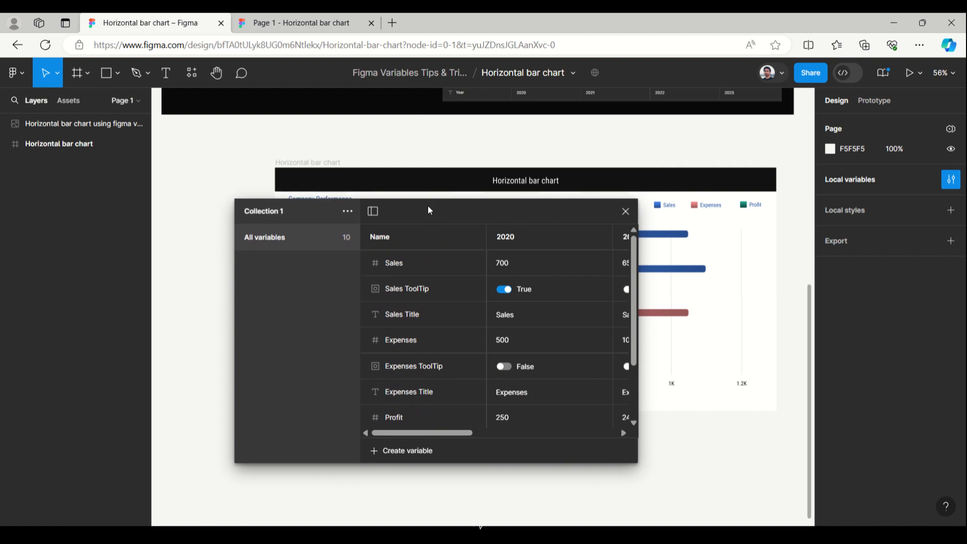
pyautogui.click(5, 147)
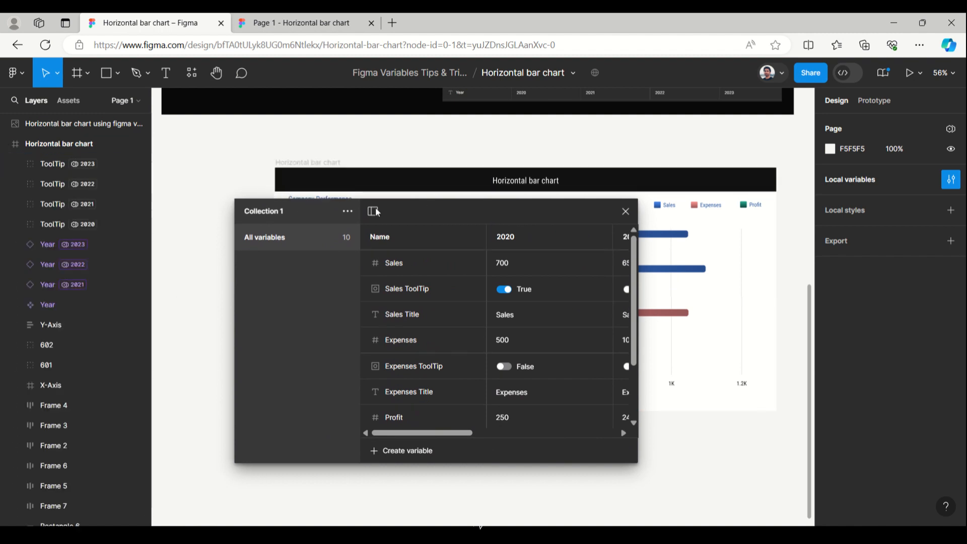
pyautogui.moveTo(598, 216); pyautogui.dragTo(704, 309)
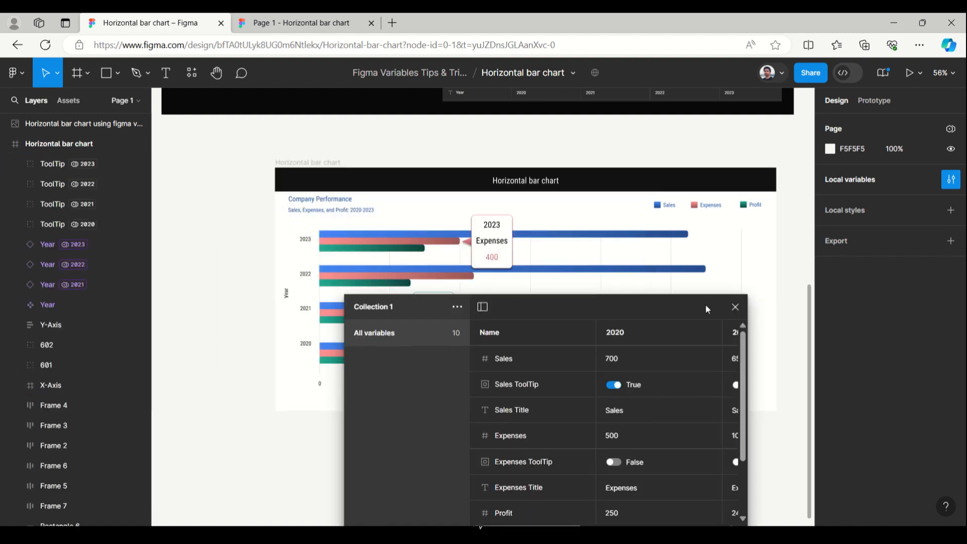
pyautogui.click(738, 309)
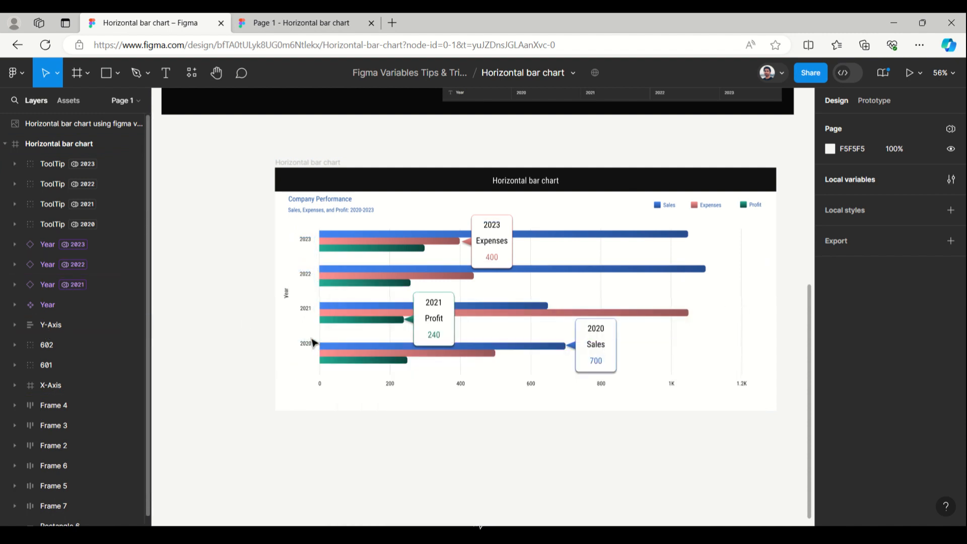
# - Inspect the Year component's layers and the prototype interactions of its Sales bar
pyautogui.click(49, 307)
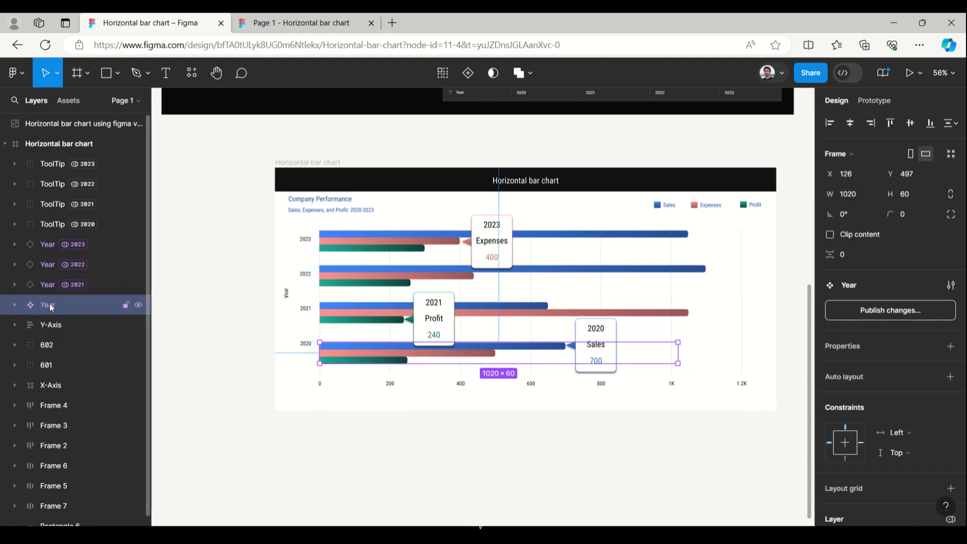
pyautogui.click(17, 304)
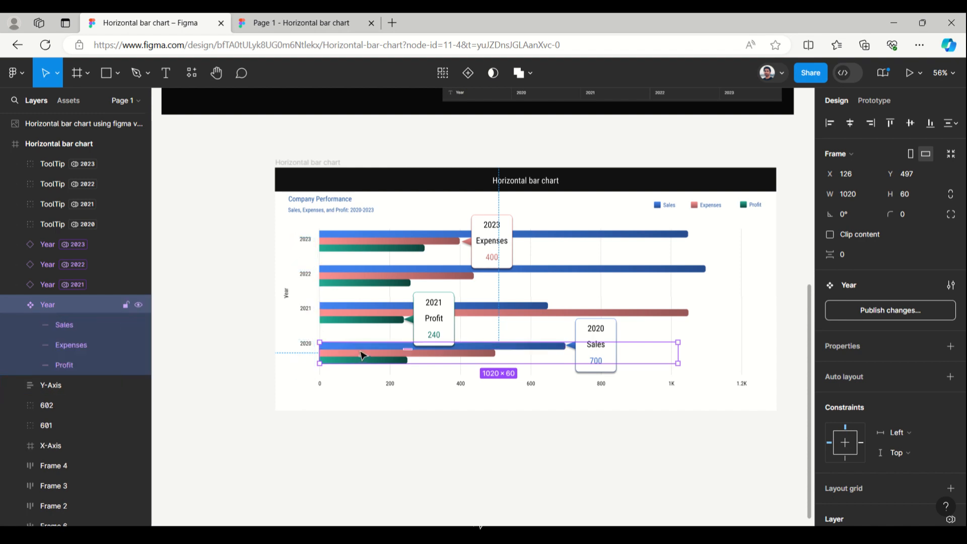
pyautogui.doubleClick(398, 348)
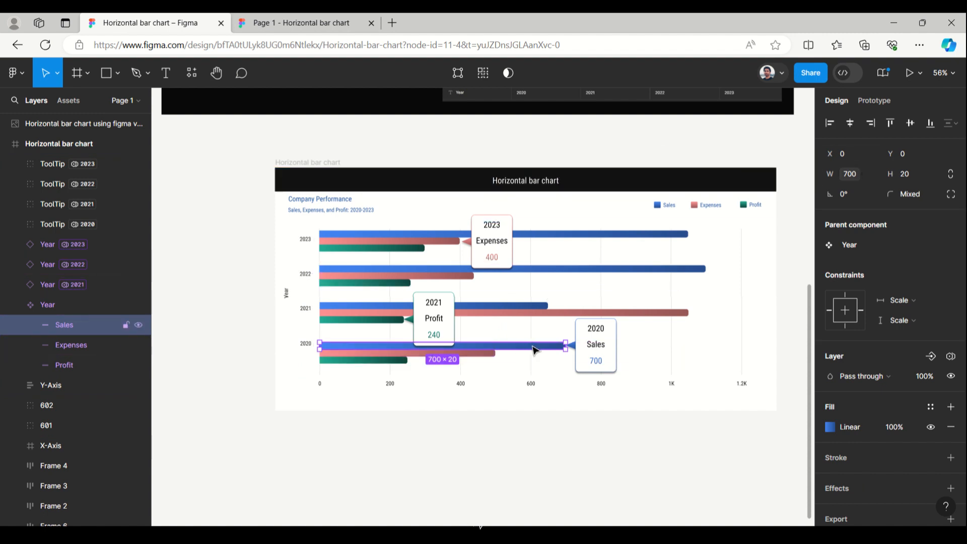
pyautogui.click(870, 101)
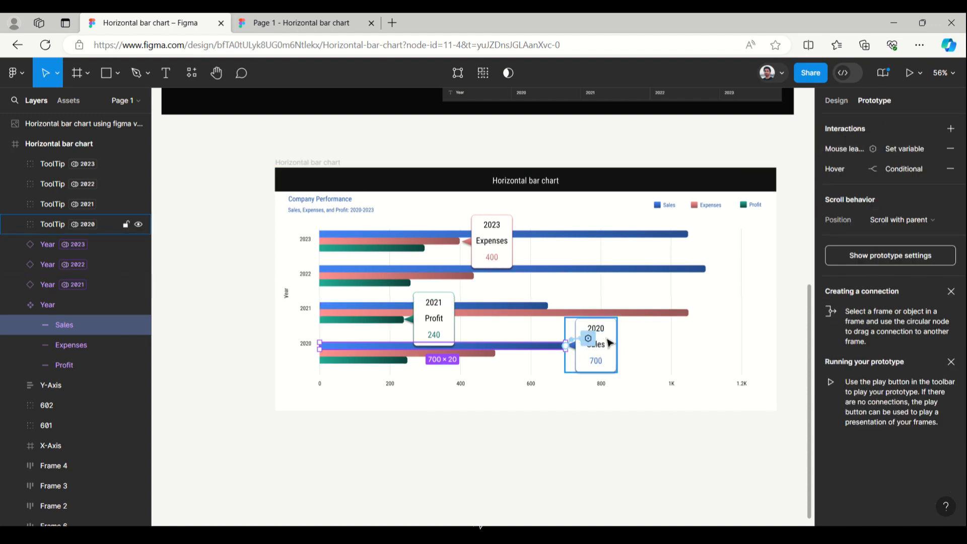
# - In Collection 1, set Sales ToolTip to False for 2020 and Profit ToolTip to False for 2021
pyautogui.click(788, 281)
pyautogui.click(838, 102)
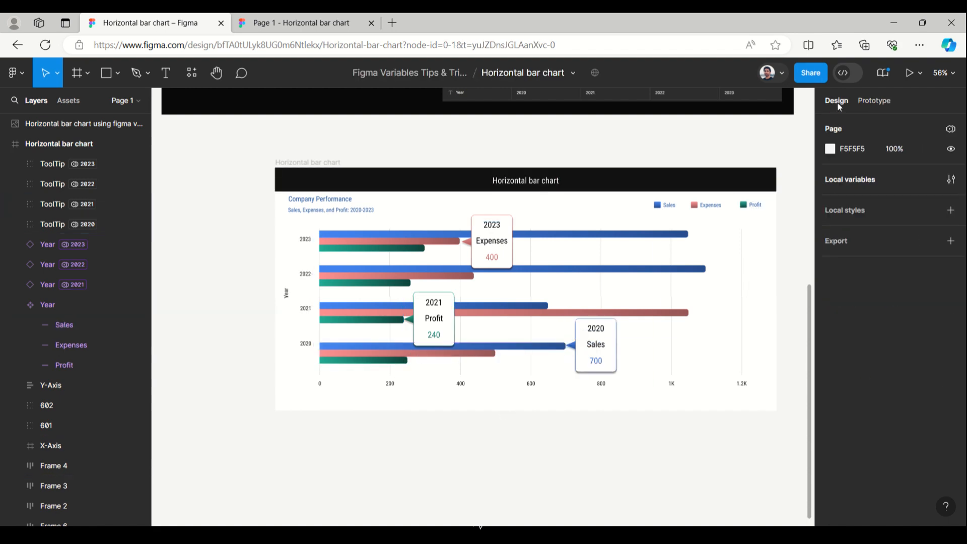
pyautogui.click(841, 180)
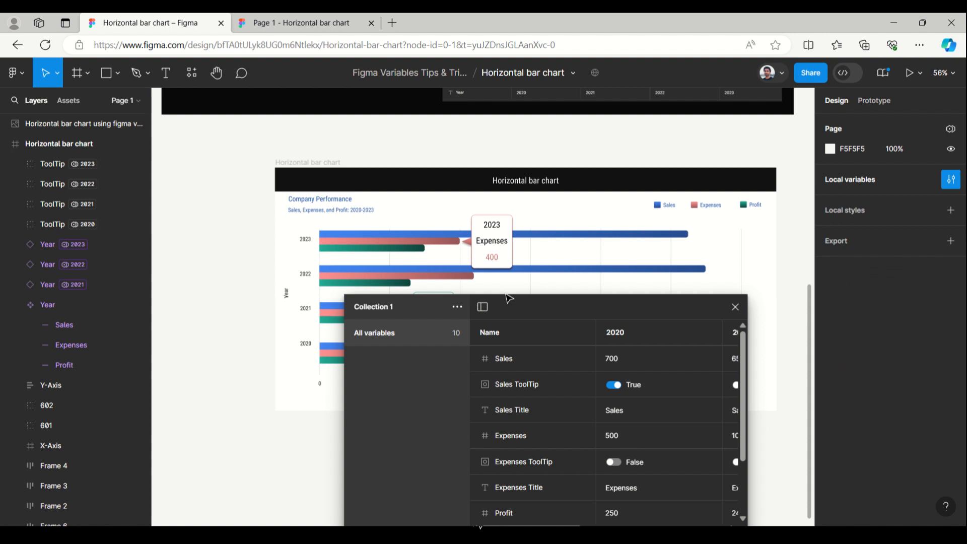
pyautogui.moveTo(524, 304); pyautogui.dragTo(325, 206)
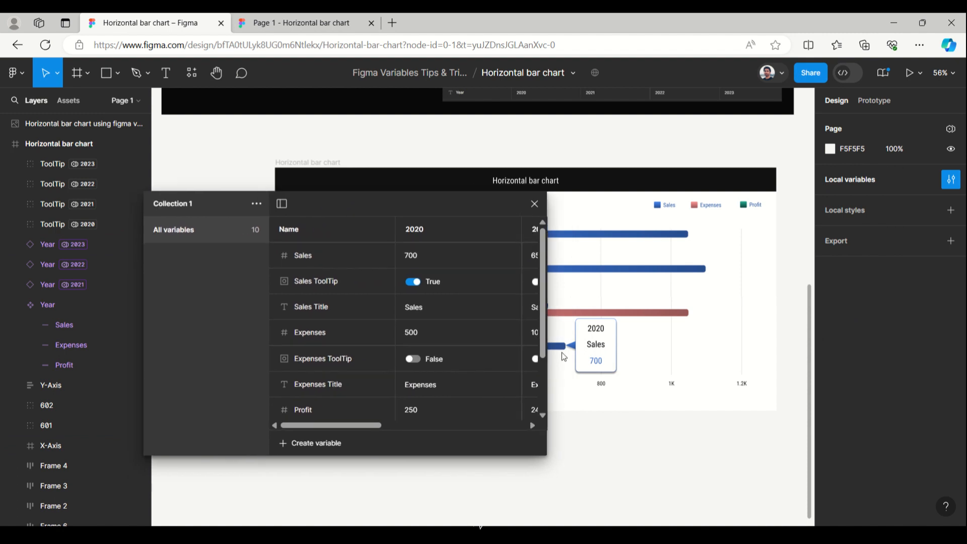
pyautogui.click(414, 282)
pyautogui.scroll(-3, 416, 357)
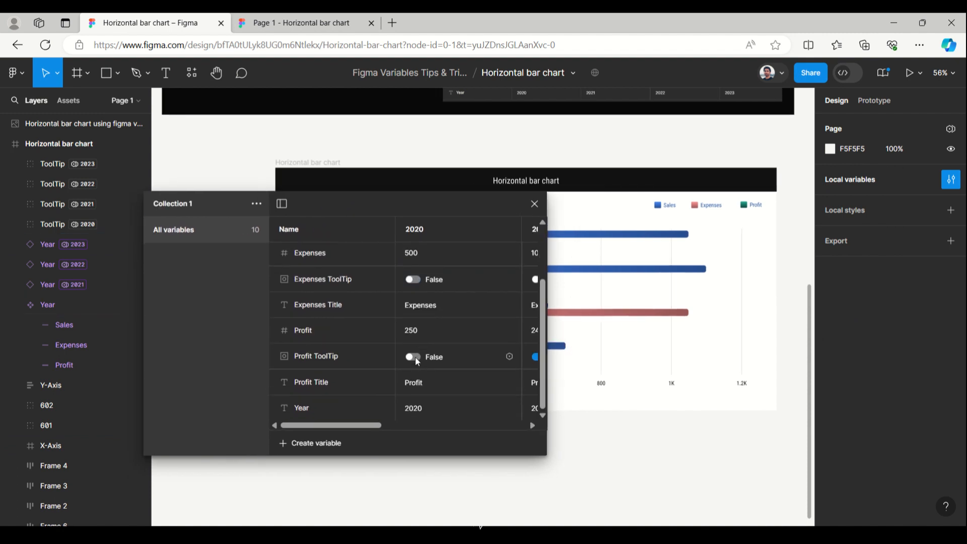
pyautogui.moveTo(341, 431); pyautogui.dragTo(371, 428)
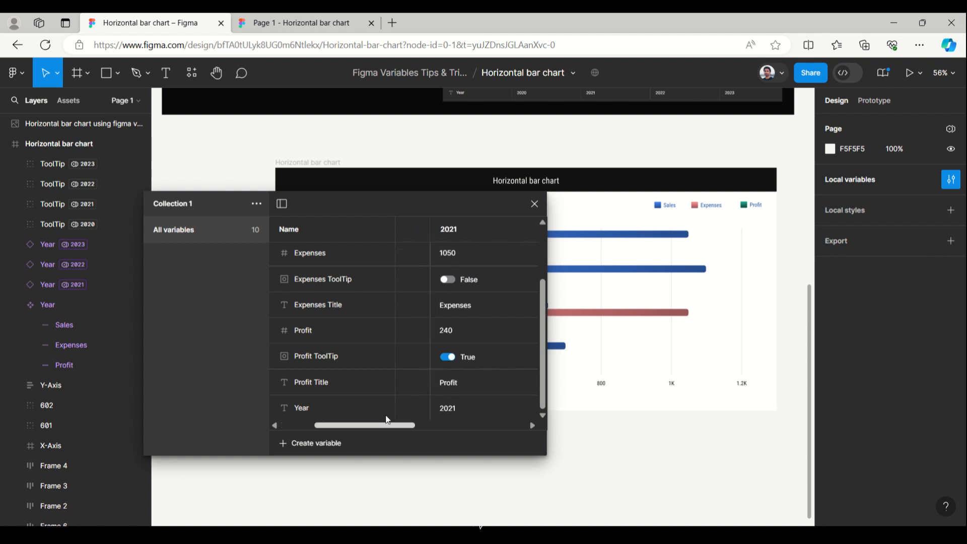
pyautogui.click(448, 357)
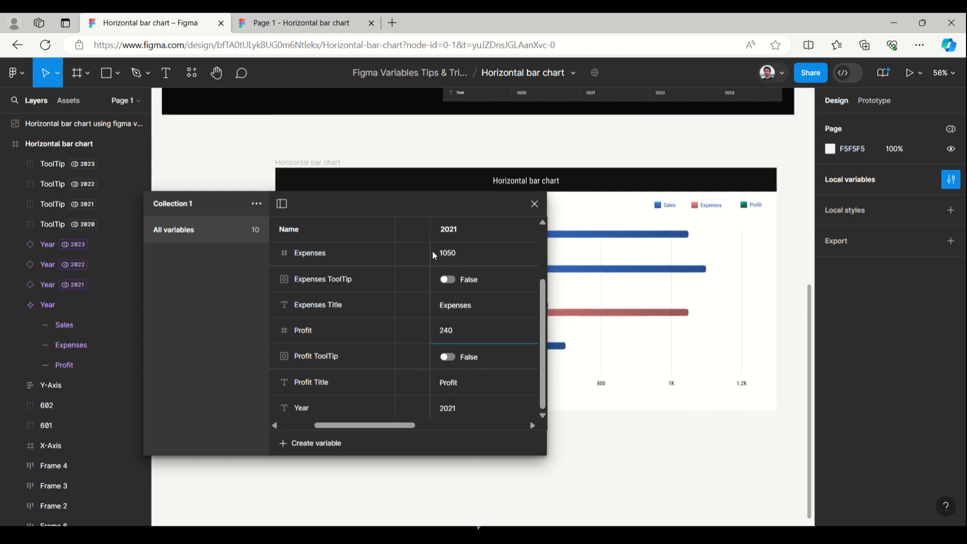
pyautogui.click(535, 204)
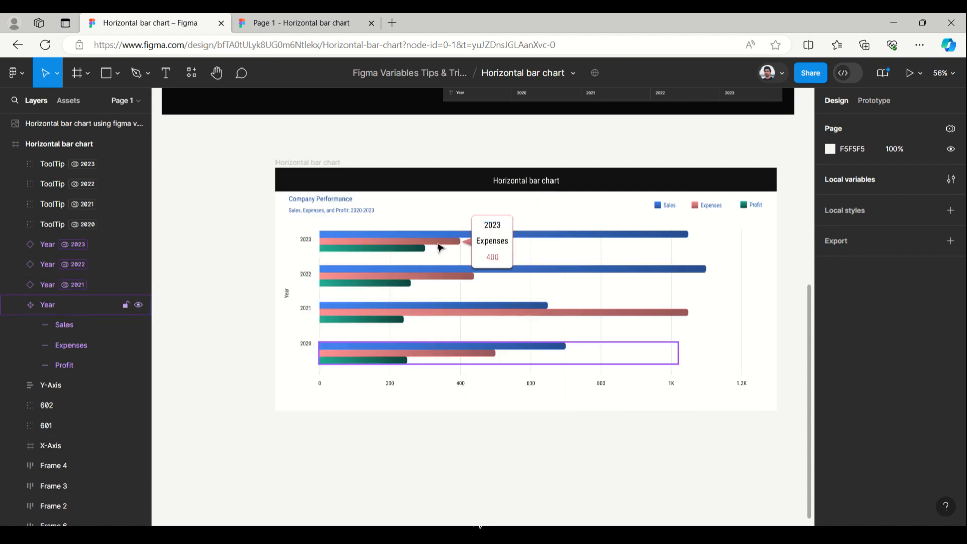
# - Test the bar tooltips for the different years in the running prototype, and return to the design file
pyautogui.click(312, 26)
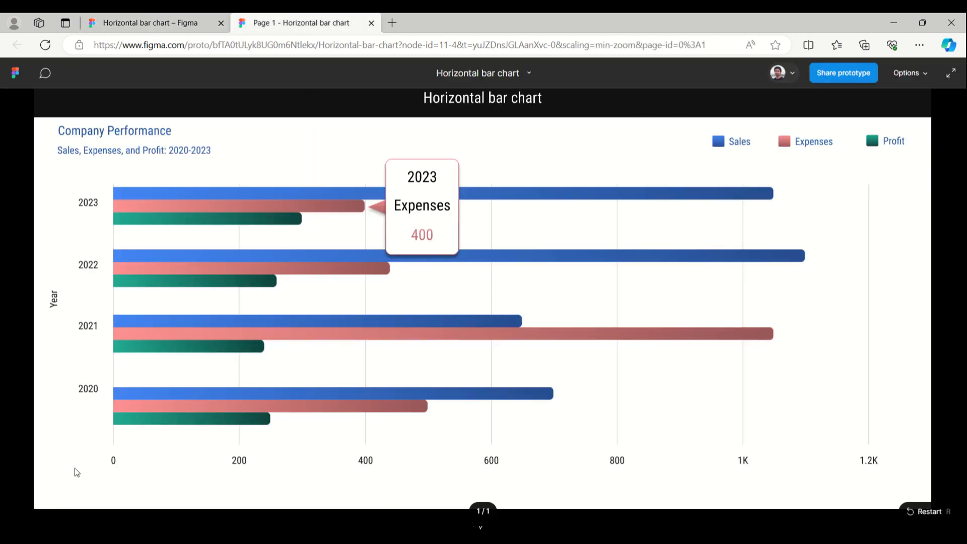
pyautogui.click(363, 394)
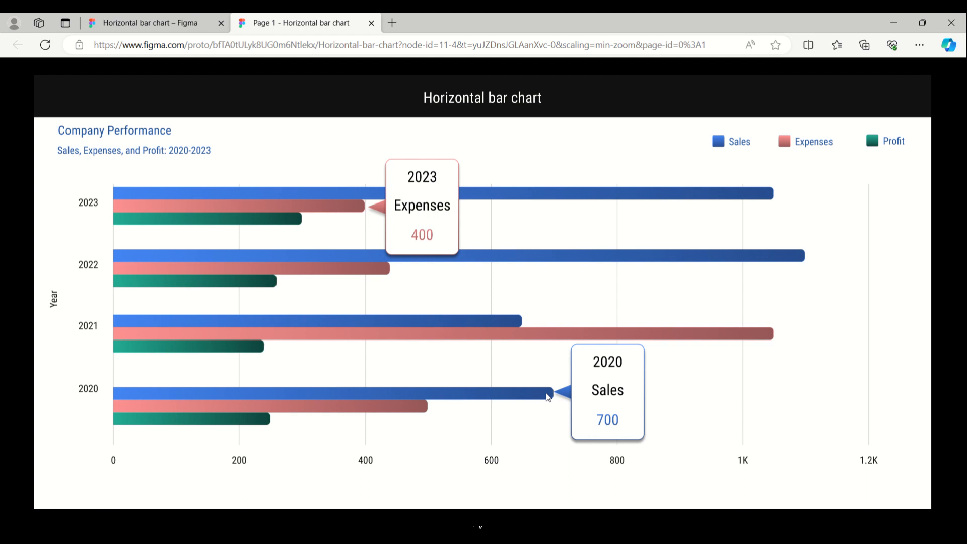
pyautogui.moveTo(420, 412)
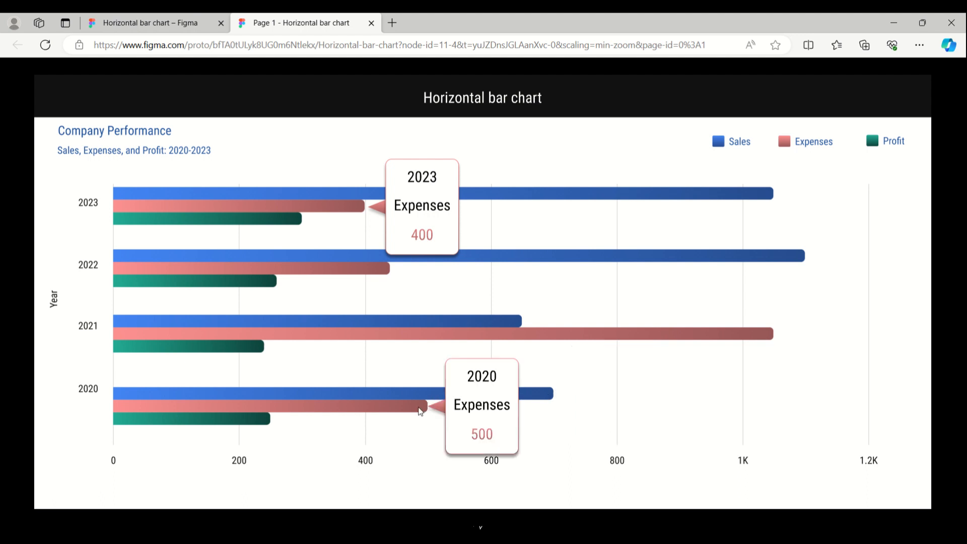
pyautogui.moveTo(264, 428)
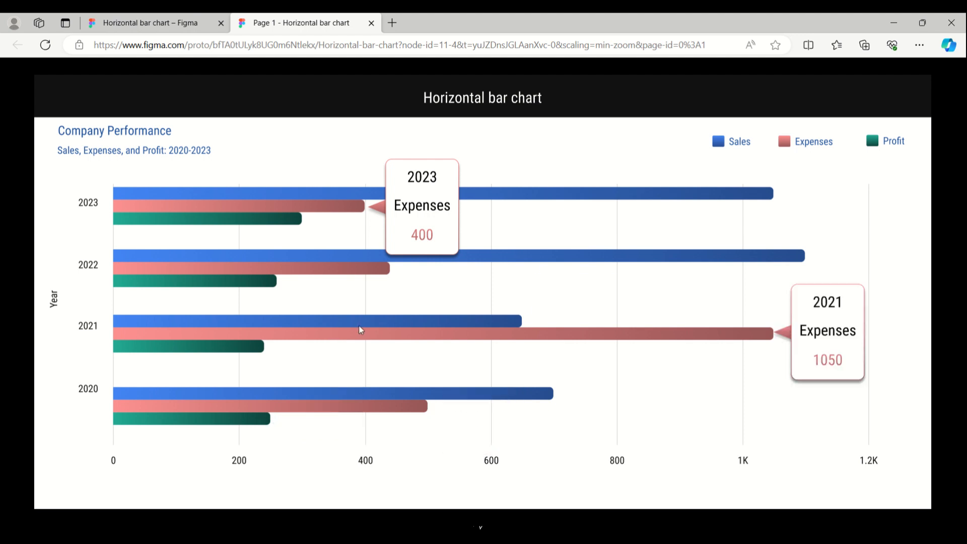
pyautogui.moveTo(401, 193)
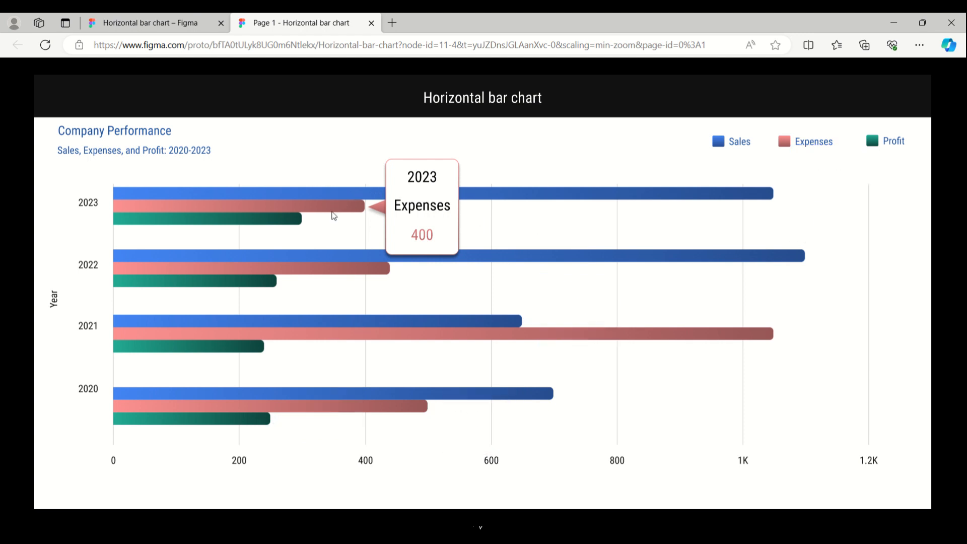
pyautogui.click(141, 20)
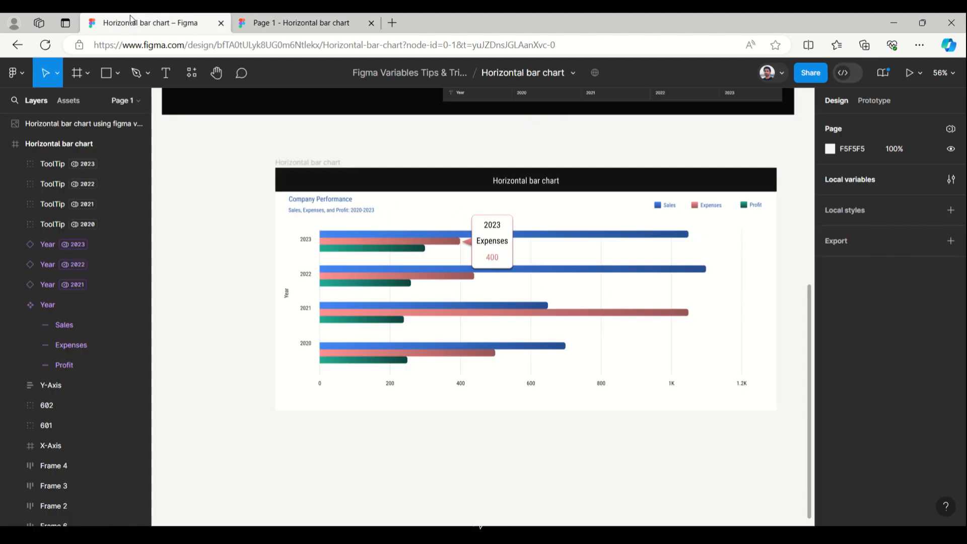
# - Examine the Year component and the Collection 1 mode options of its 2021 instance without changing the mode
pyautogui.scroll(-3, 245, 320)
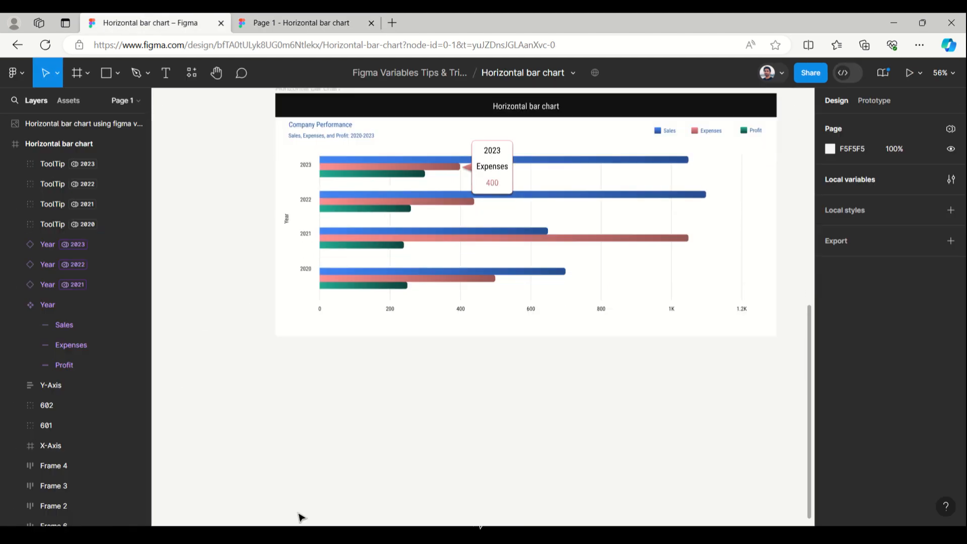
pyautogui.click(361, 281)
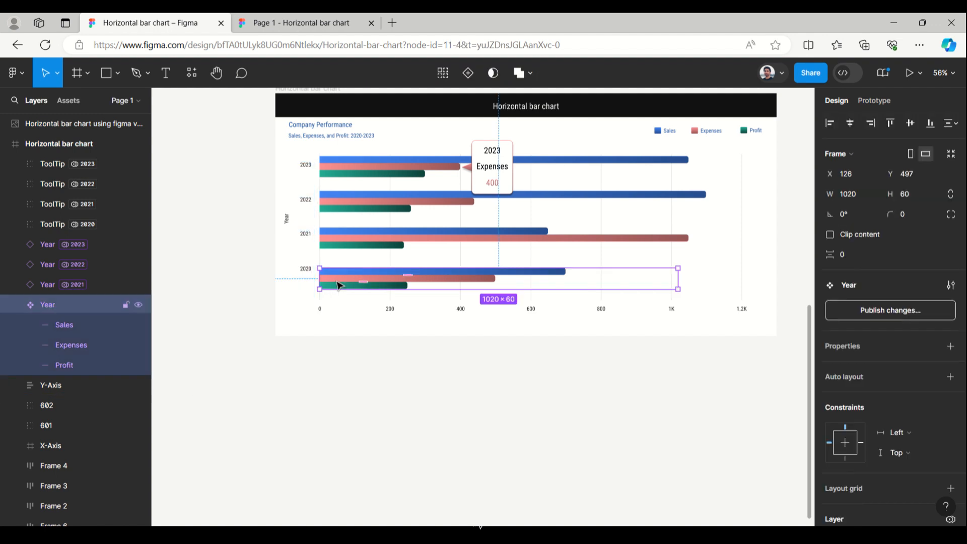
pyautogui.click(44, 285)
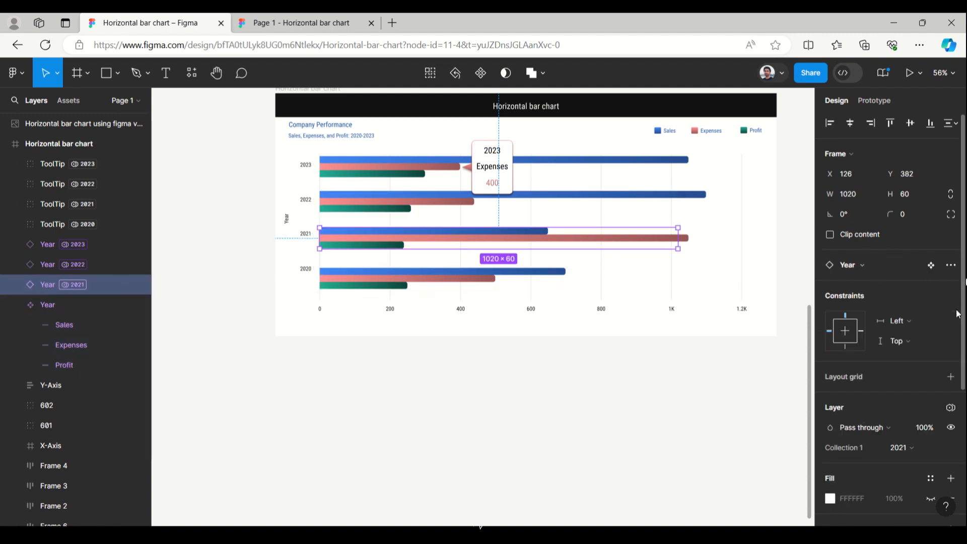
pyautogui.scroll(-2, 958, 314)
pyautogui.click(950, 346)
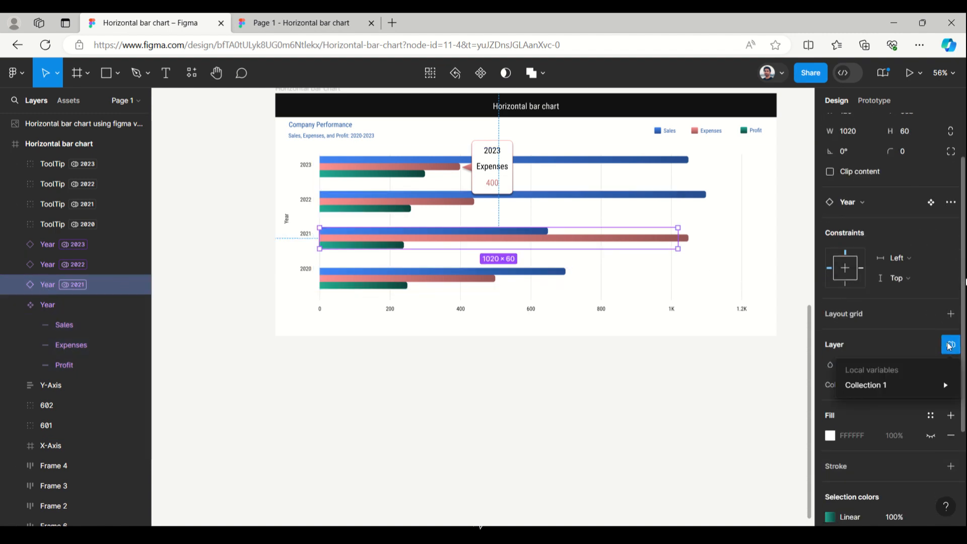
pyautogui.moveTo(892, 388)
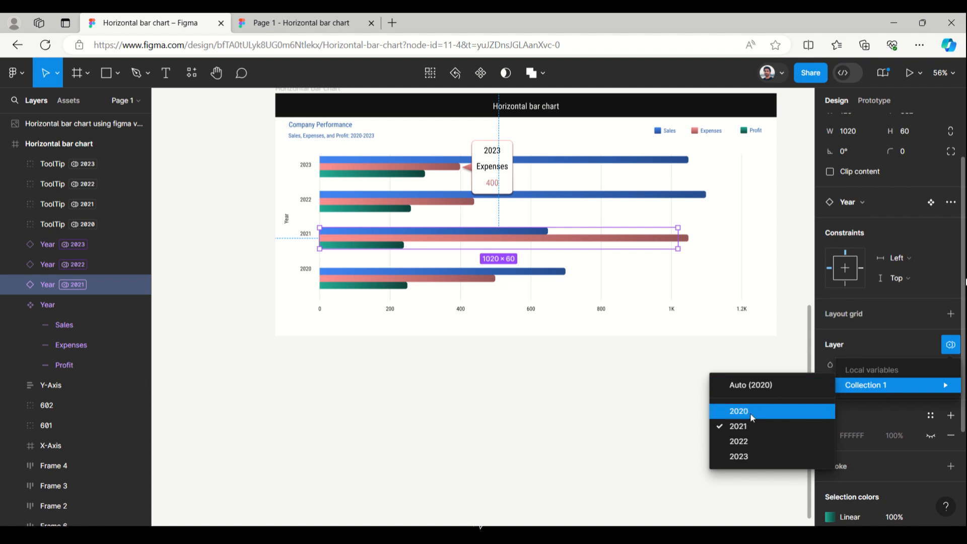
pyautogui.click(592, 368)
pyautogui.click(217, 319)
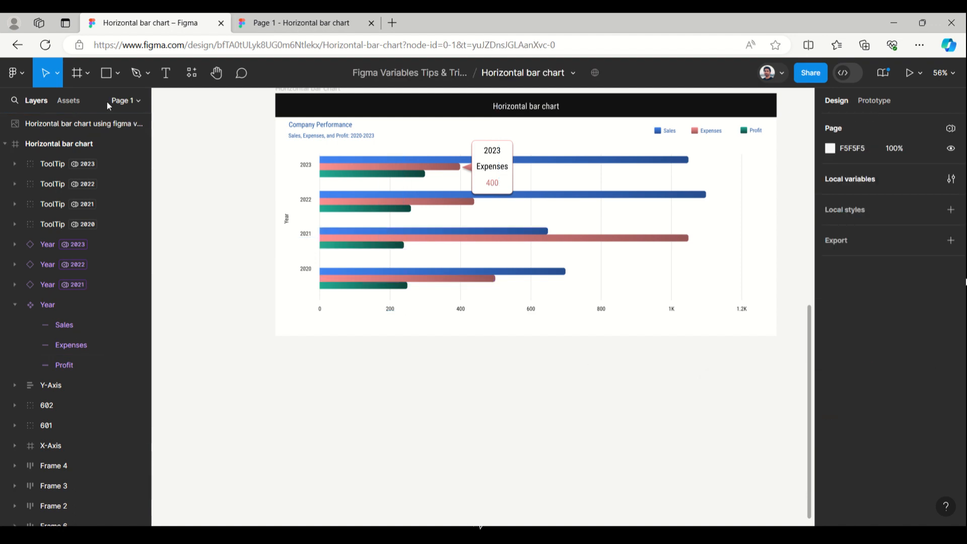
# - Draw a new frame of about 1427 × 449 below the existing Horizontal bar chart frame
pyautogui.click(88, 74)
pyautogui.click(80, 103)
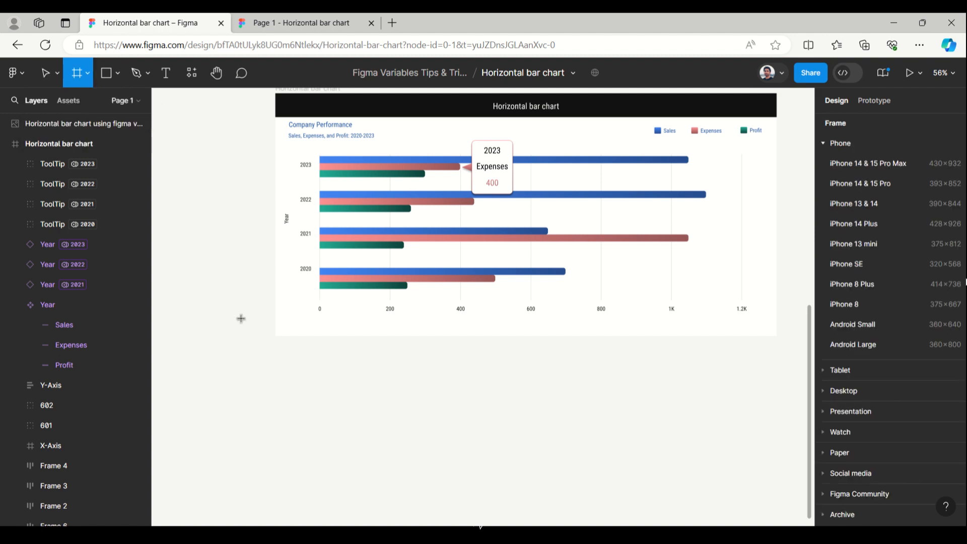
pyautogui.moveTo(275, 357); pyautogui.dragTo(777, 517)
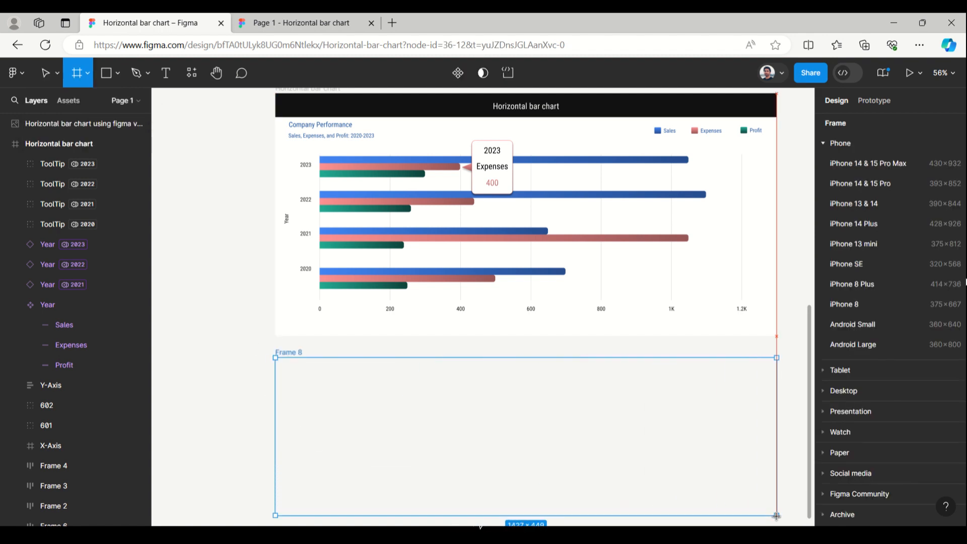
pyautogui.click(225, 315)
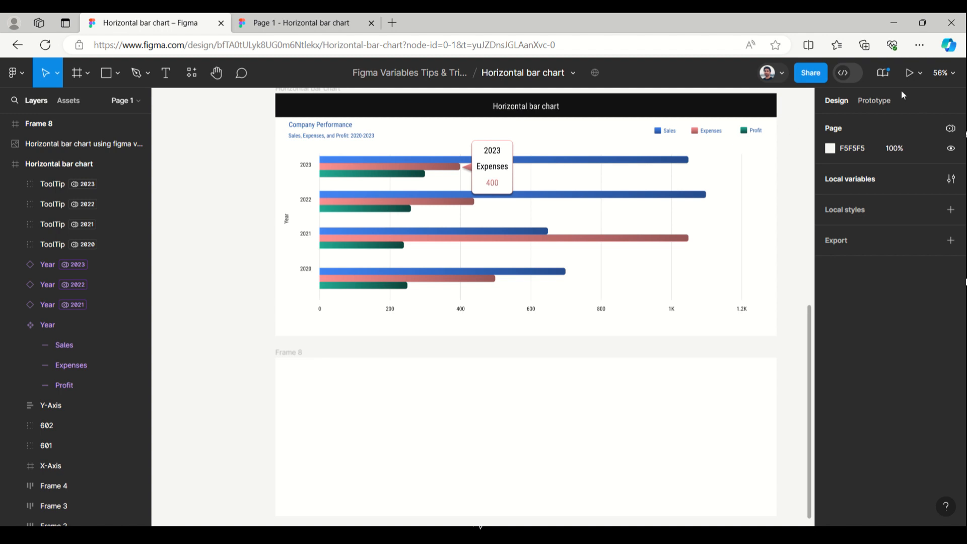
# - Examine the 2020 Sales variable in Collection 1 and the matching Sales bar of the Year component
pyautogui.click(871, 182)
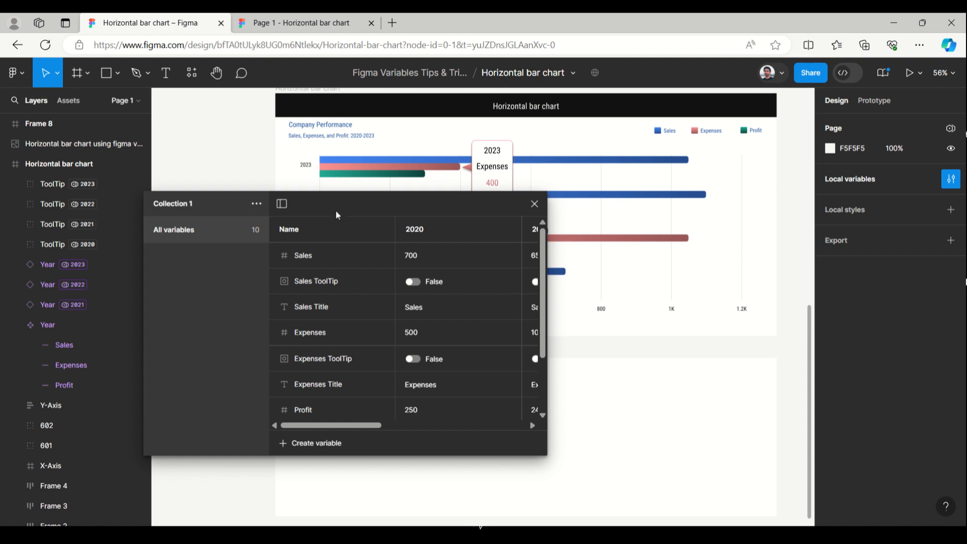
pyautogui.moveTo(337, 214); pyautogui.dragTo(542, 223)
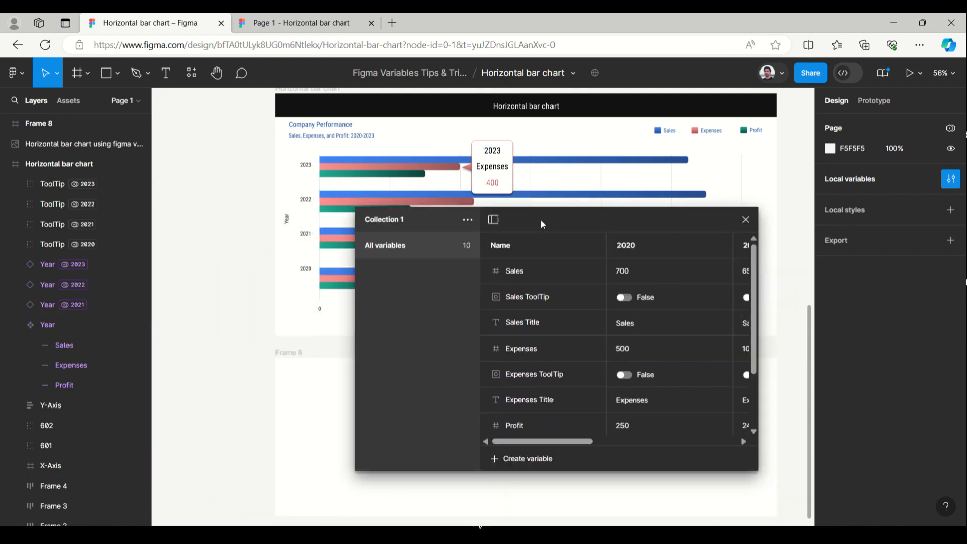
pyautogui.click(310, 169)
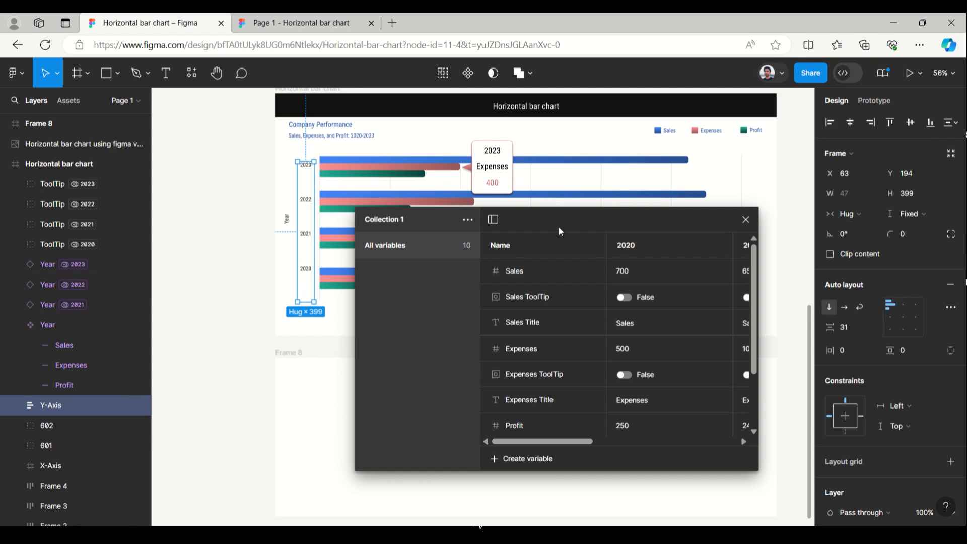
pyautogui.click(637, 271)
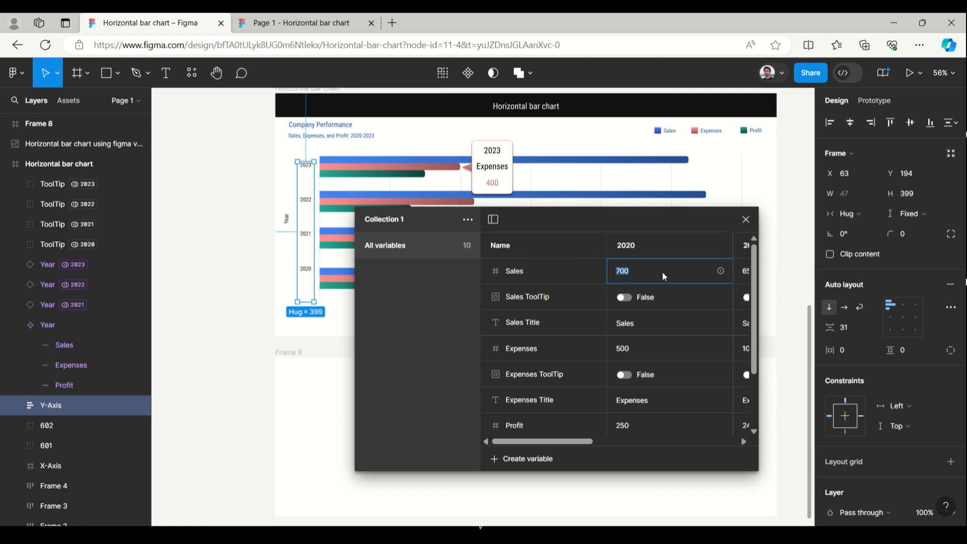
pyautogui.click(746, 220)
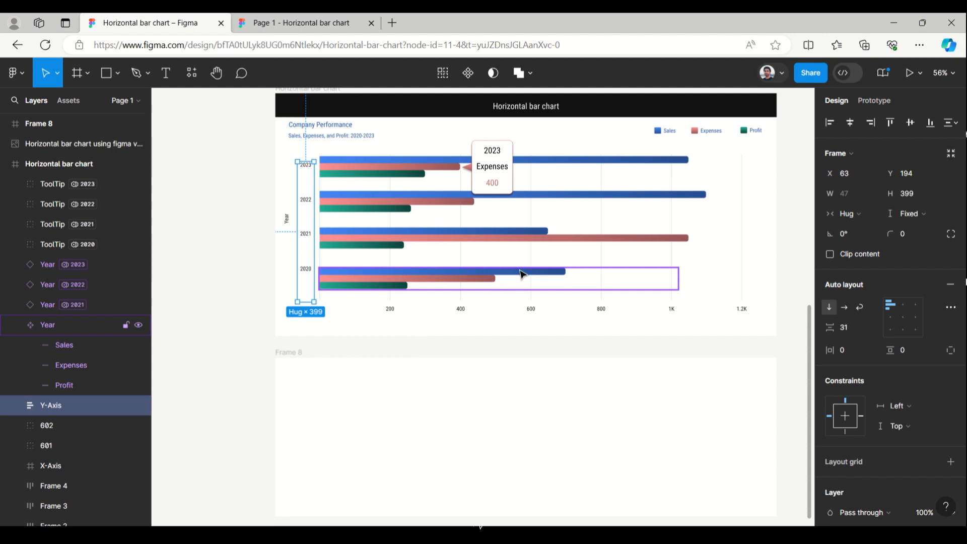
pyautogui.click(521, 272)
pyautogui.click(521, 272)
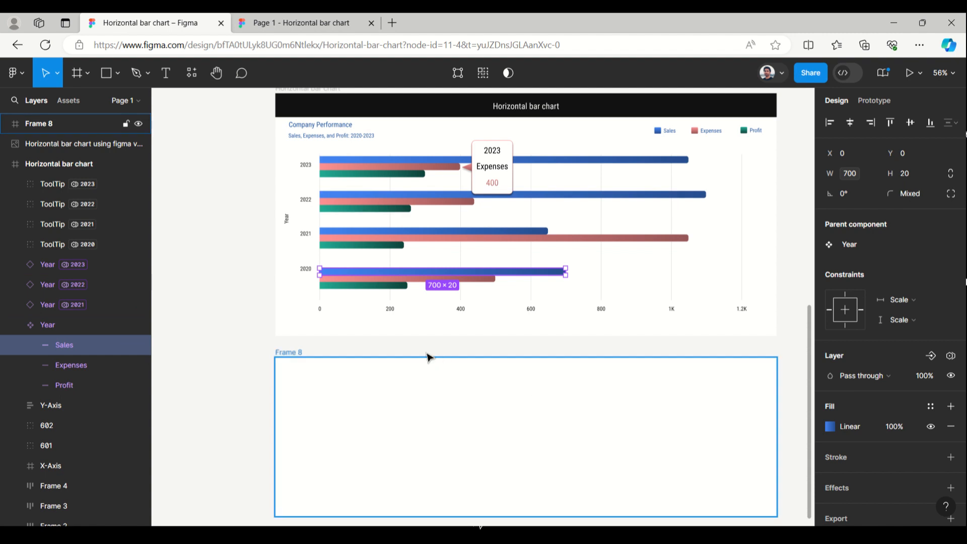
# - Draw a horizontal rectangle of about 664 × 34 inside the new empty frame
pyautogui.scroll(-3, 429, 357)
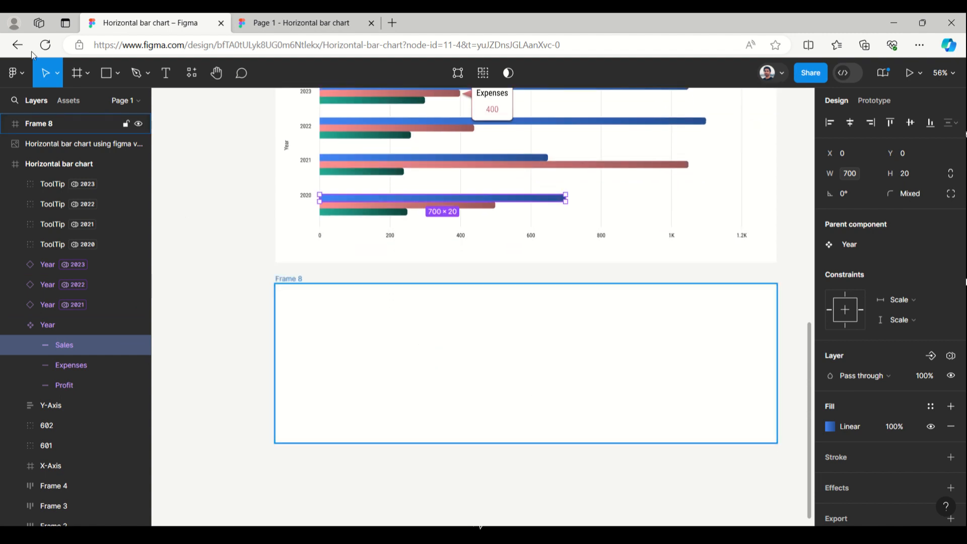
pyautogui.click(121, 77)
pyautogui.click(91, 101)
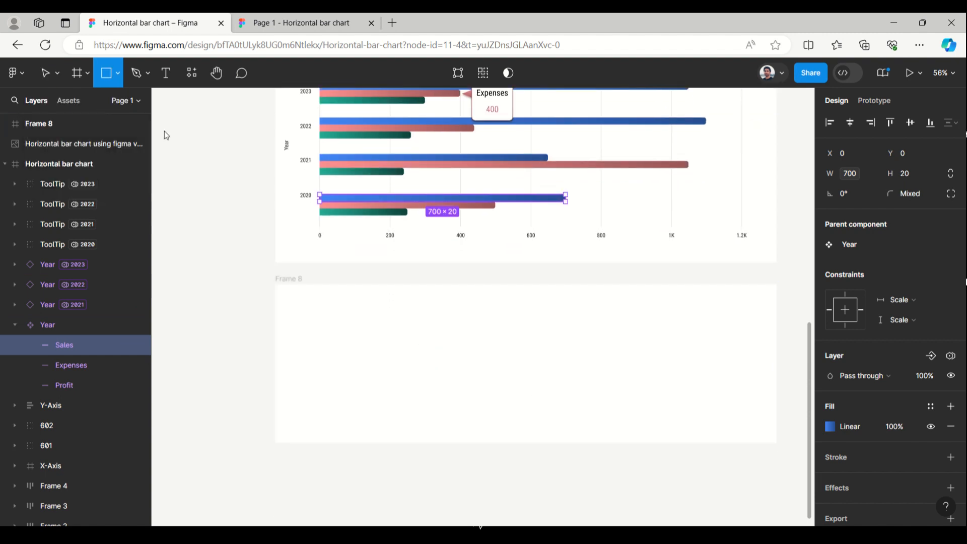
pyautogui.moveTo(357, 376); pyautogui.dragTo(577, 389)
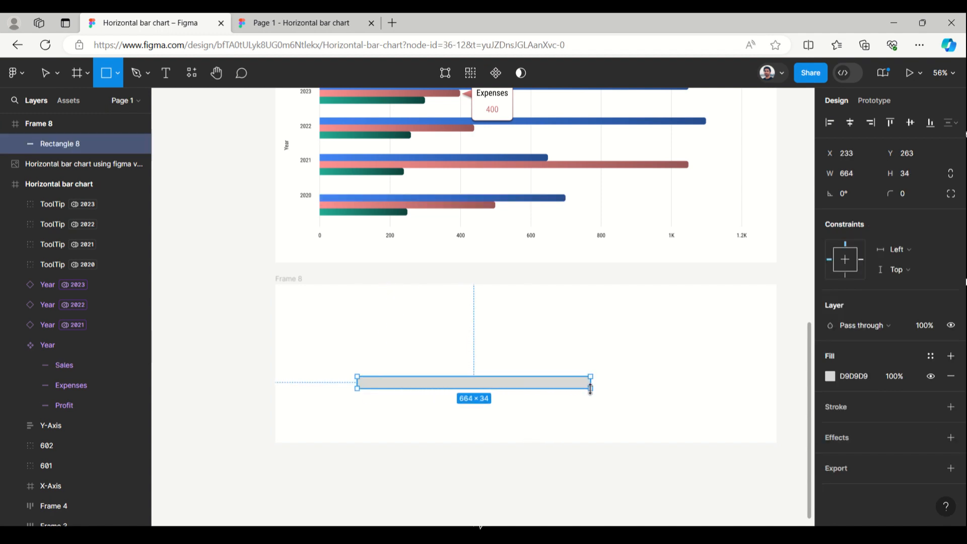
pyautogui.click(434, 348)
# - Duplicate the grey bar twice downward so three equal bars are stacked with small gaps
pyautogui.click(384, 386)
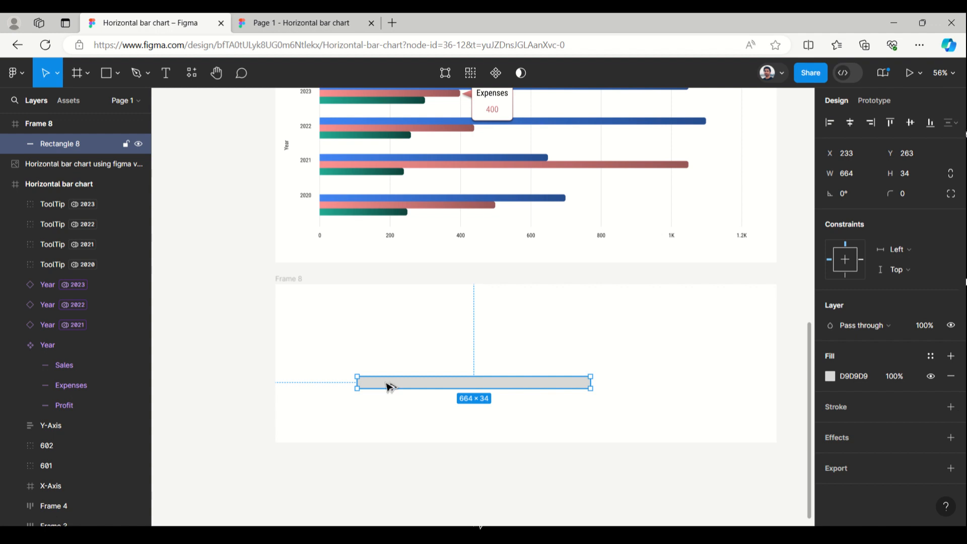
pyautogui.moveTo(391, 393); pyautogui.dragTo(438, 390)
pyautogui.click(434, 395)
pyautogui.click(418, 428)
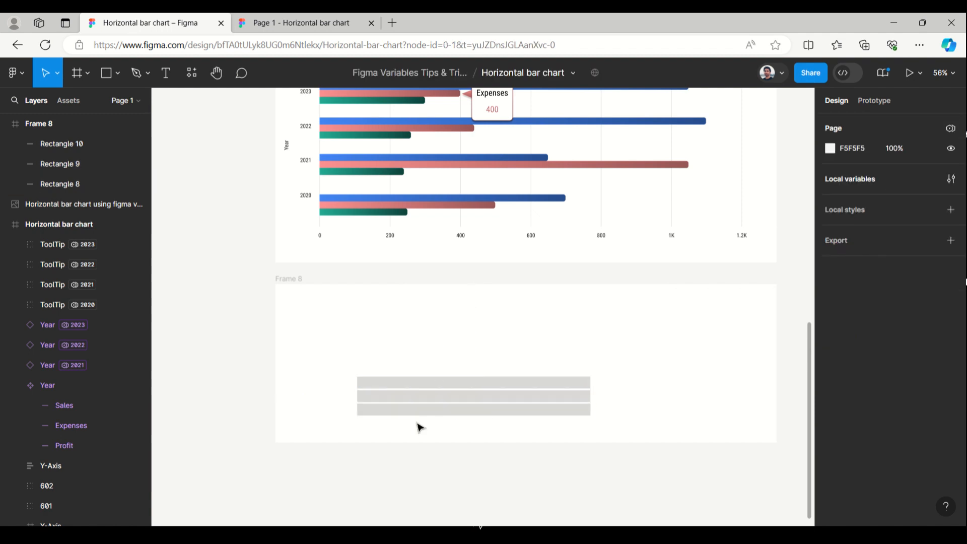
# - Fill the lowest bar with green 21AA93 and the middle bar with pink FD9191 from the page colors
pyautogui.click(488, 412)
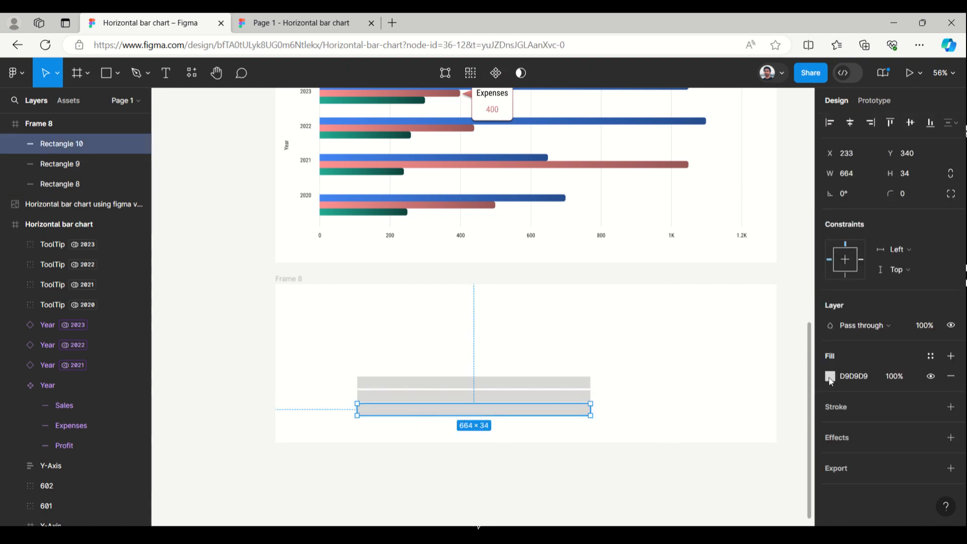
pyautogui.click(831, 377)
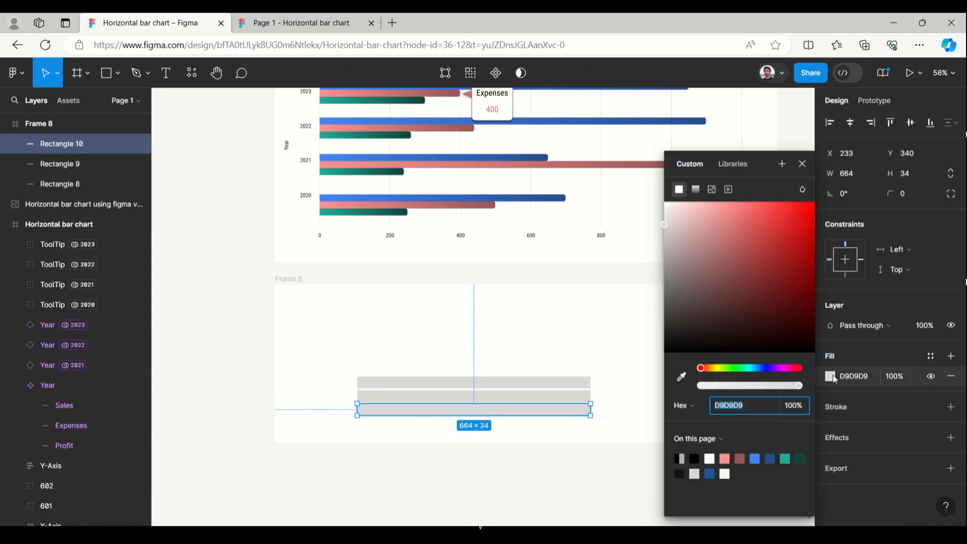
pyautogui.click(785, 458)
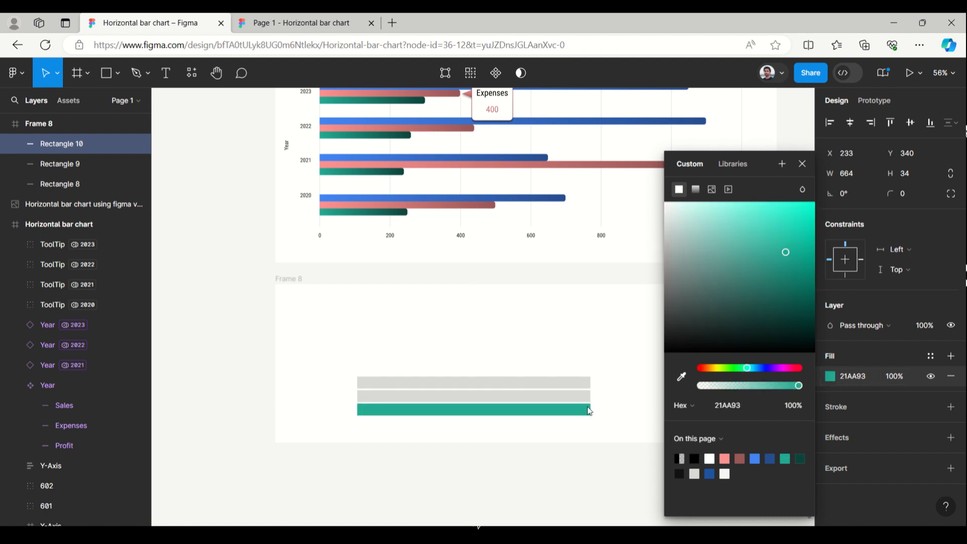
pyautogui.click(528, 402)
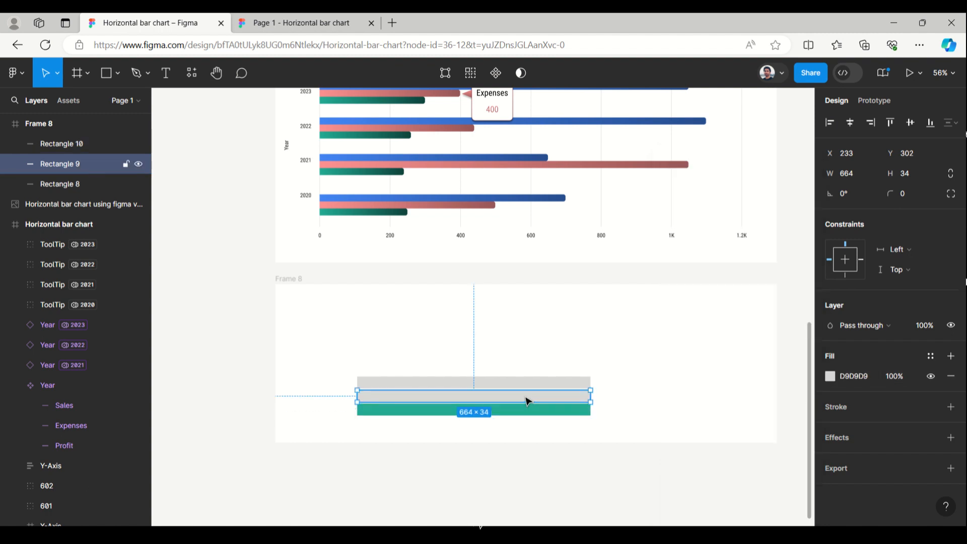
pyautogui.click(831, 378)
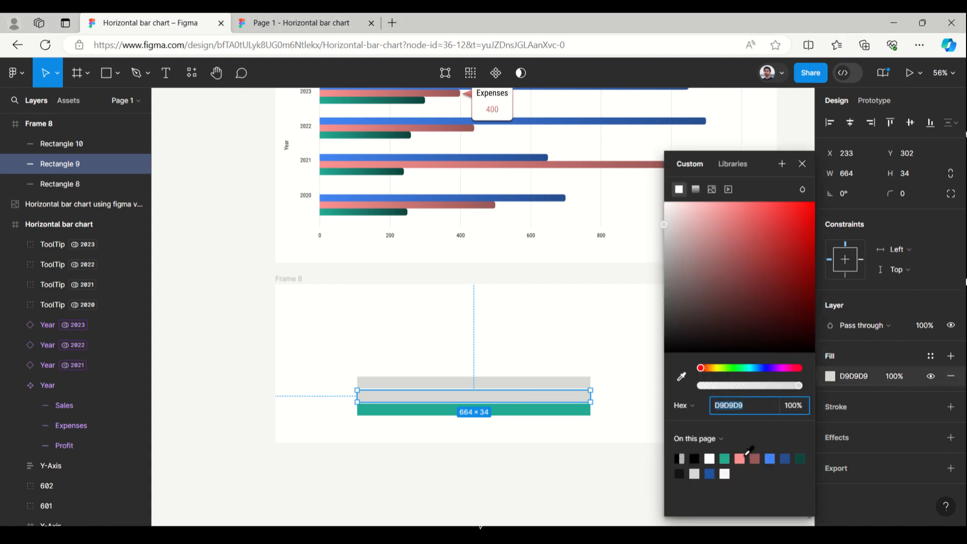
pyautogui.click(741, 458)
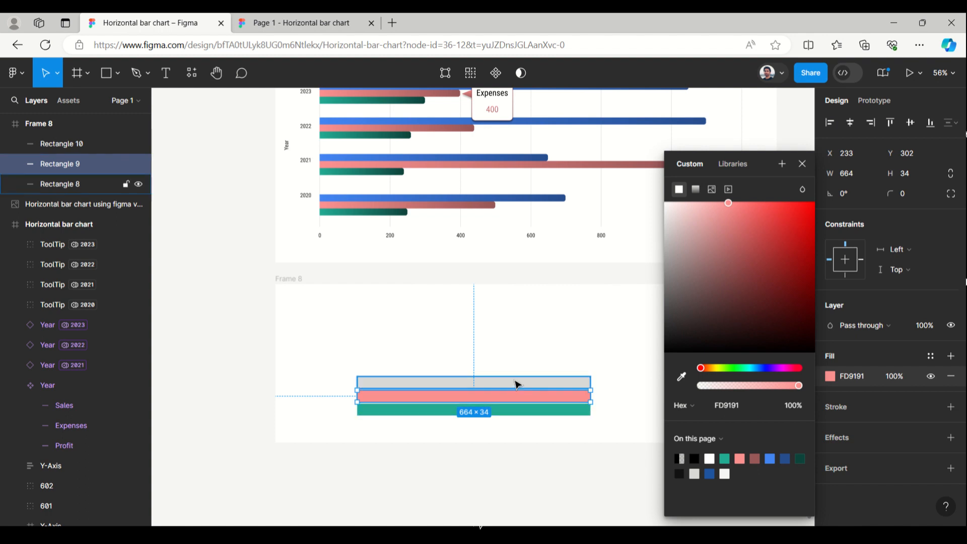
# - Fill the uppermost bar with the chart's light blue from the page colors and deselect it
pyautogui.click(518, 385)
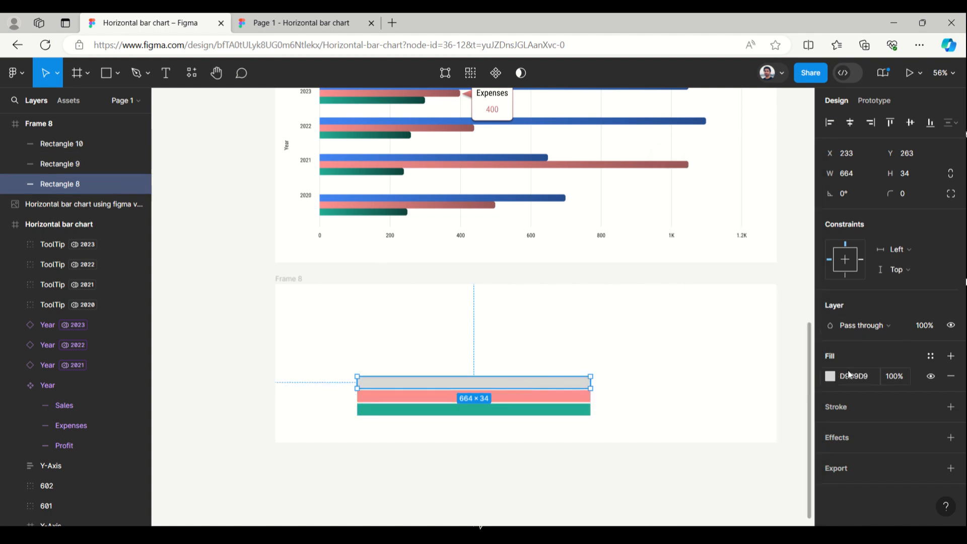
pyautogui.click(831, 377)
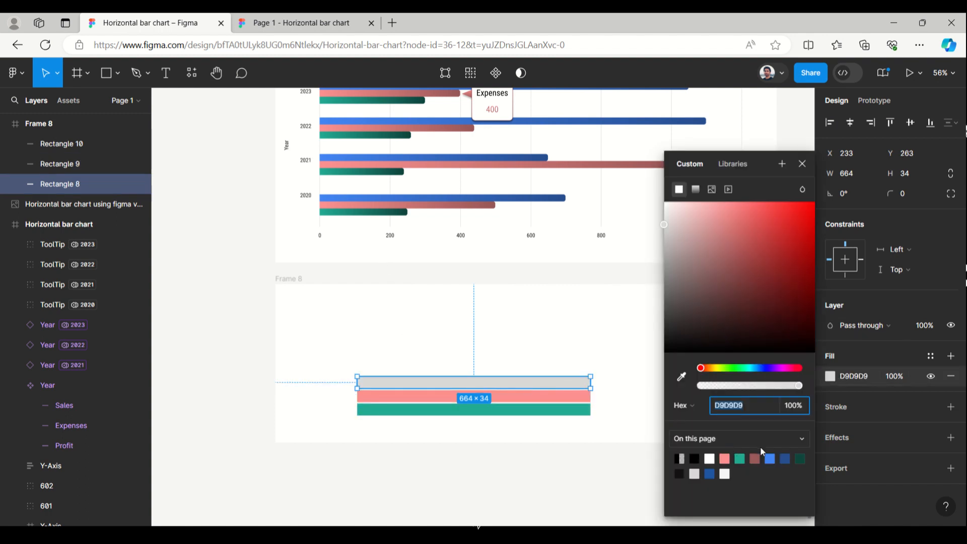
pyautogui.click(771, 458)
pyautogui.click(615, 361)
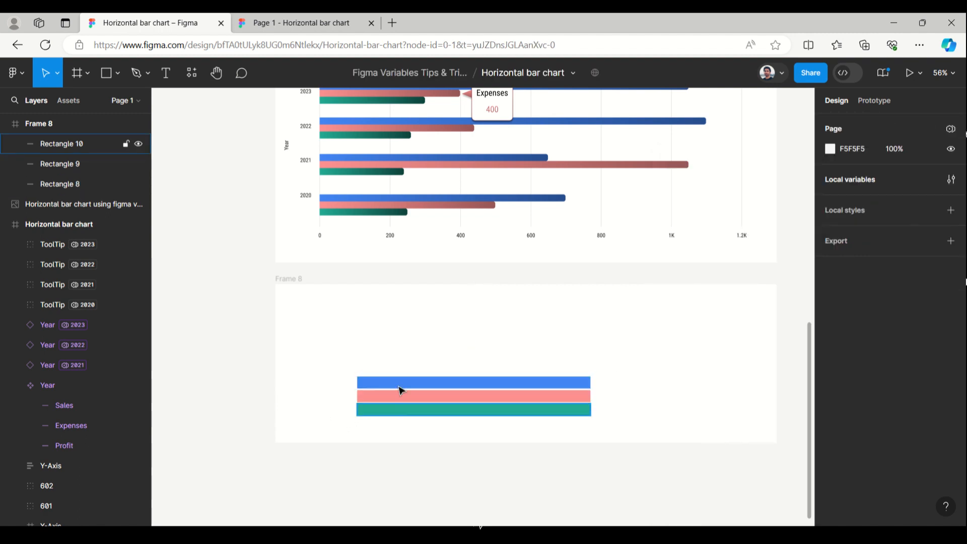
# - Create a second local variable collection and add a number variable named ExampleSales
pyautogui.scroll(-1, 391, 344)
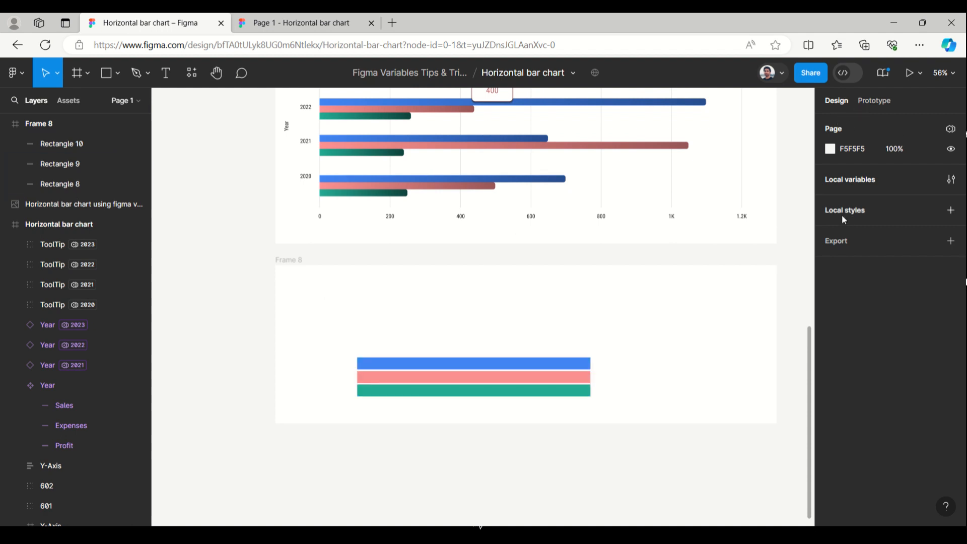
pyautogui.click(842, 180)
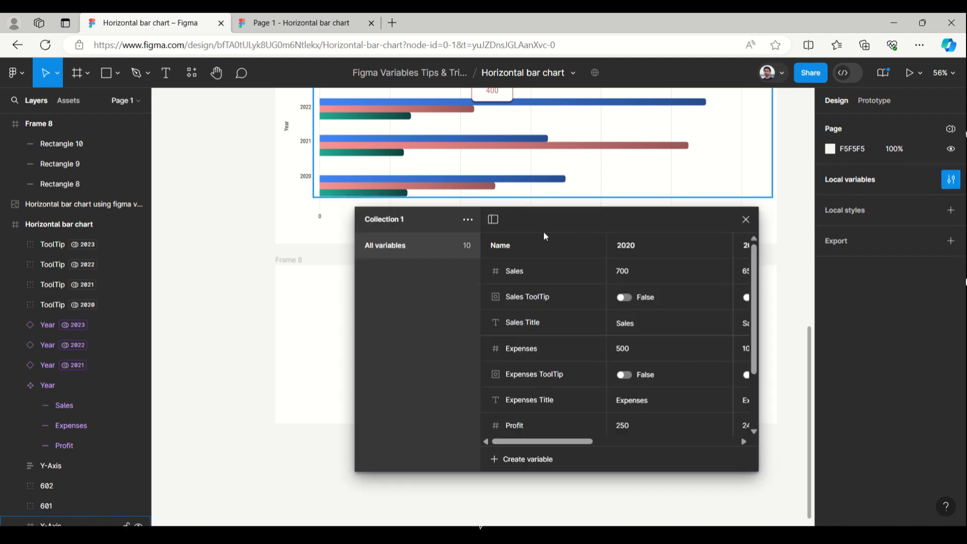
pyautogui.click(467, 222)
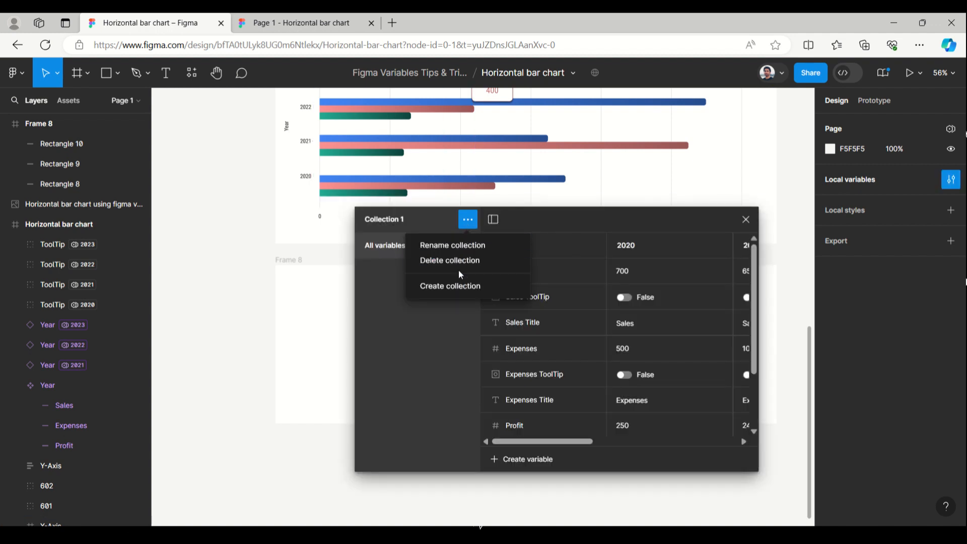
pyautogui.click(460, 287)
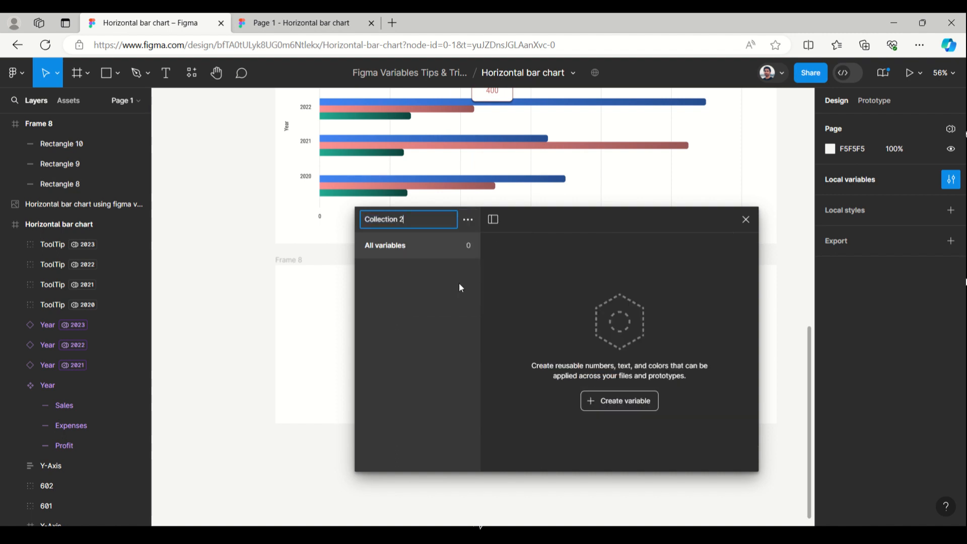
pyautogui.click(630, 404)
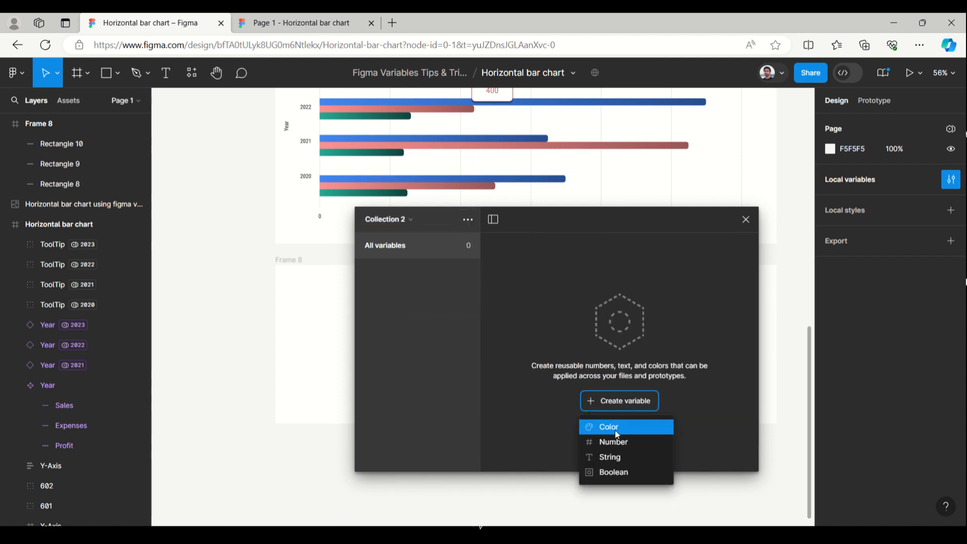
pyautogui.click(616, 443)
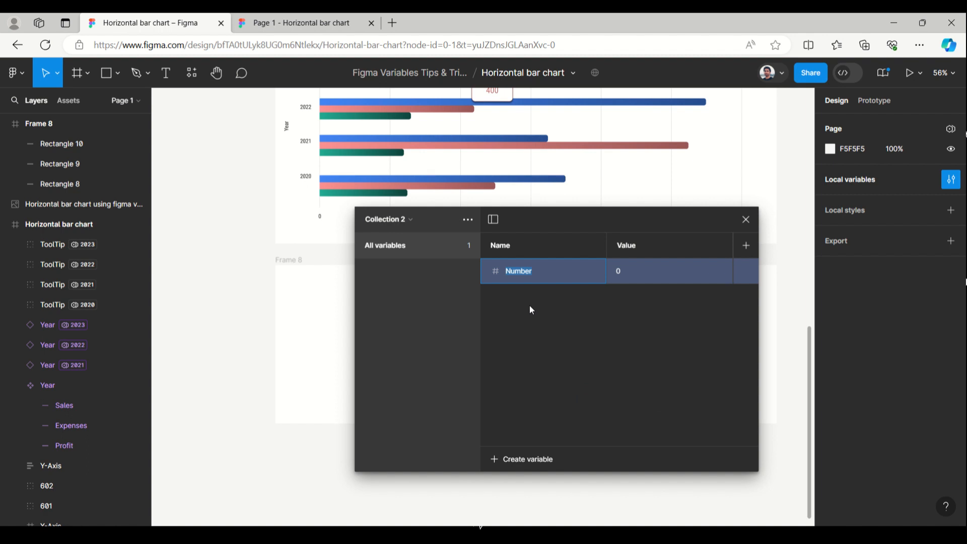
pyautogui.write('Sales')
# - Add a second number variable named ExampleExpe, reusing the ExampleSales name as its base
pyautogui.rightClick(585, 277)
pyautogui.click(600, 316)
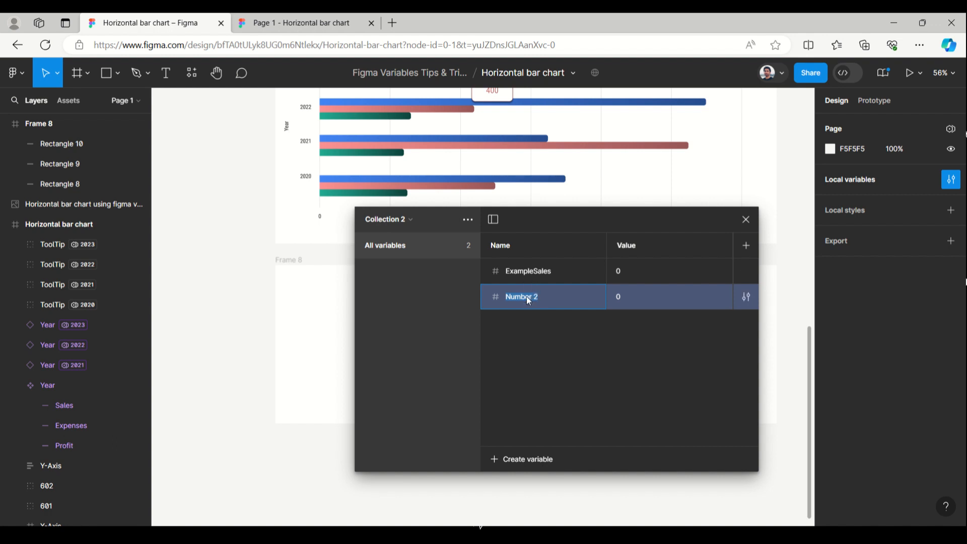
pyautogui.doubleClick(526, 273)
pyautogui.hotkey('ctrl', 'c')
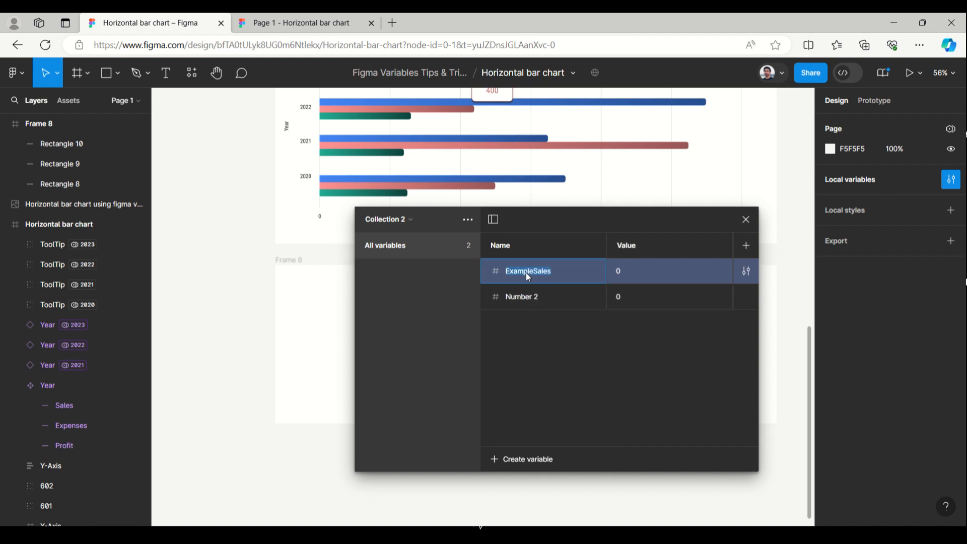
pyautogui.doubleClick(531, 296)
pyautogui.hotkey('ctrl', 'v')
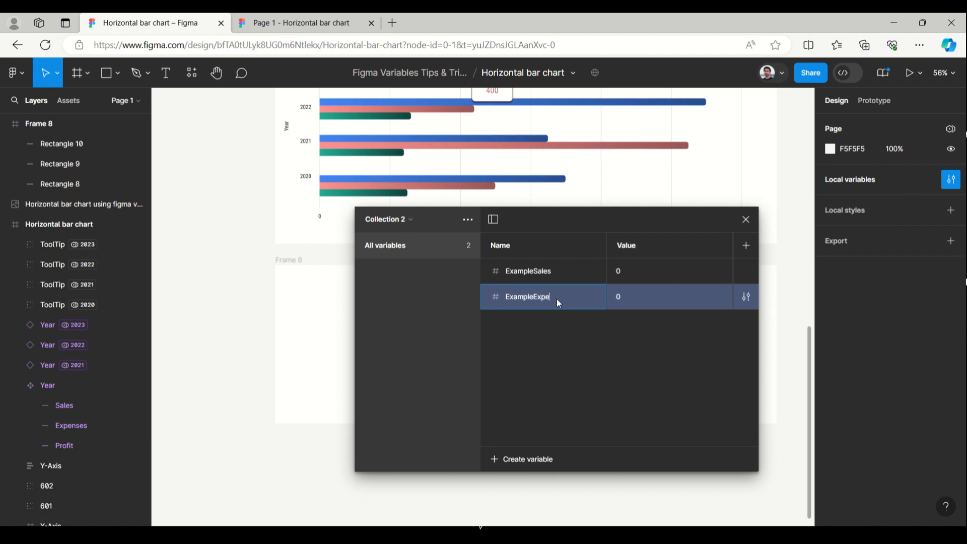
# - Add a third number variable named ExampleProfit below ExampleExpe
pyautogui.rightClick(553, 302)
pyautogui.click(573, 341)
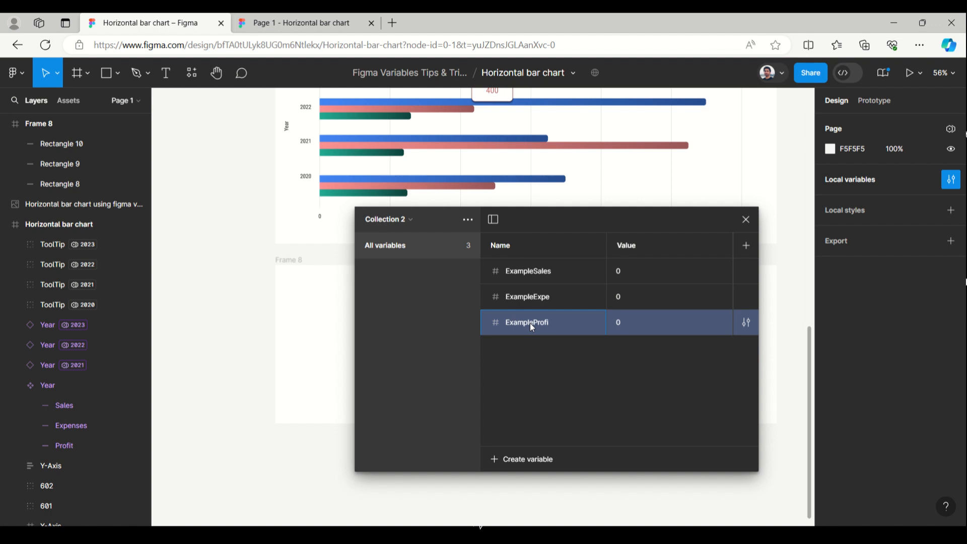
pyautogui.write('ExampleProfit')
# - Set the variable values to 1000 for ExampleSales, 450 for ExampleExpe and 500 for ExampleProfit
pyautogui.moveTo(610, 215); pyautogui.dragTo(464, 227)
pyautogui.click(487, 291)
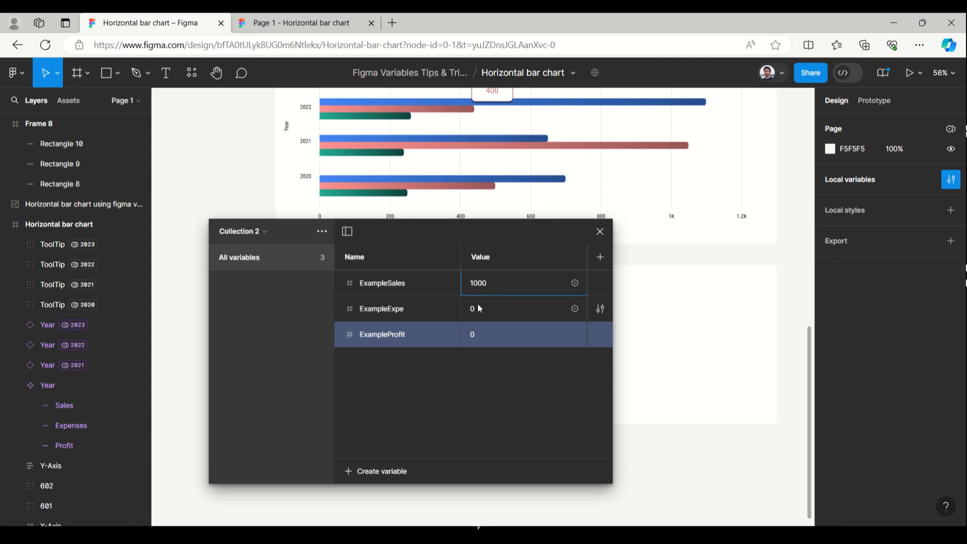
pyautogui.click(475, 310)
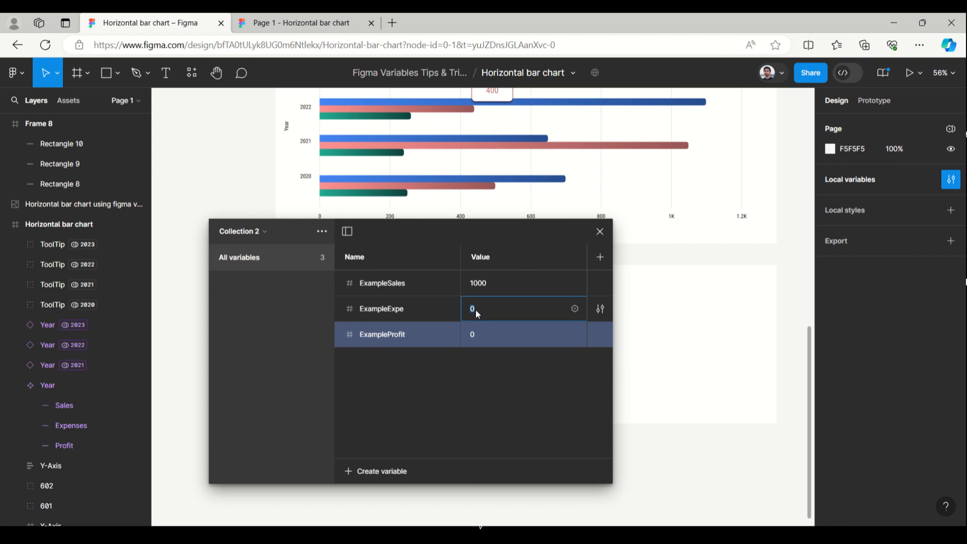
pyautogui.write('450')
pyautogui.click(475, 335)
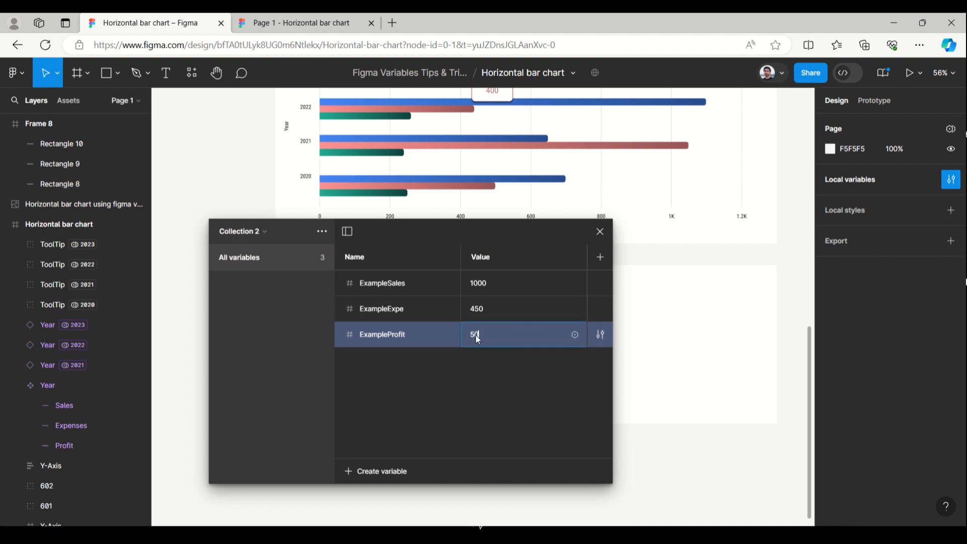
# - Place ExampleProfit above ExampleExpe, set ExampleExpe to 400, and close the variables window
pyautogui.moveTo(476, 309); pyautogui.dragTo(485, 309)
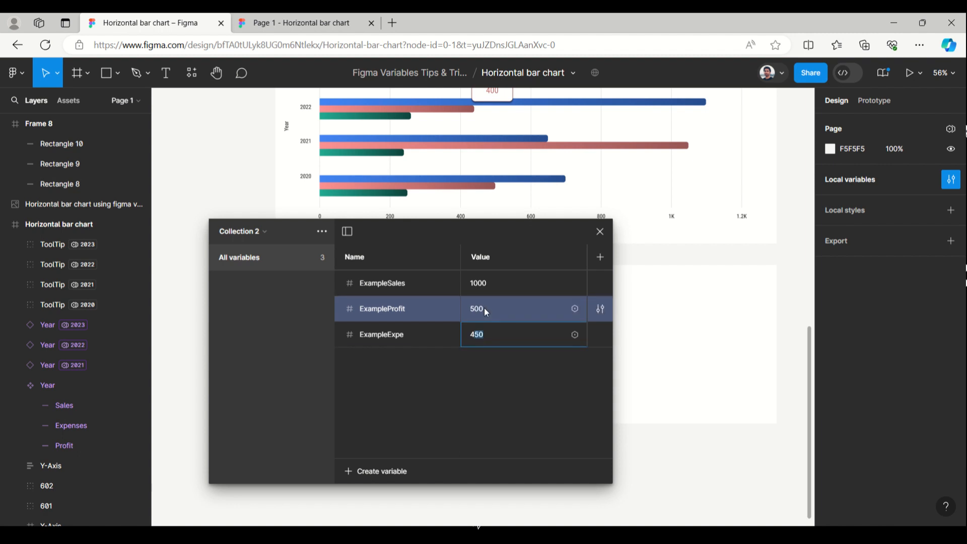
pyautogui.write('00')
pyautogui.press('Return')
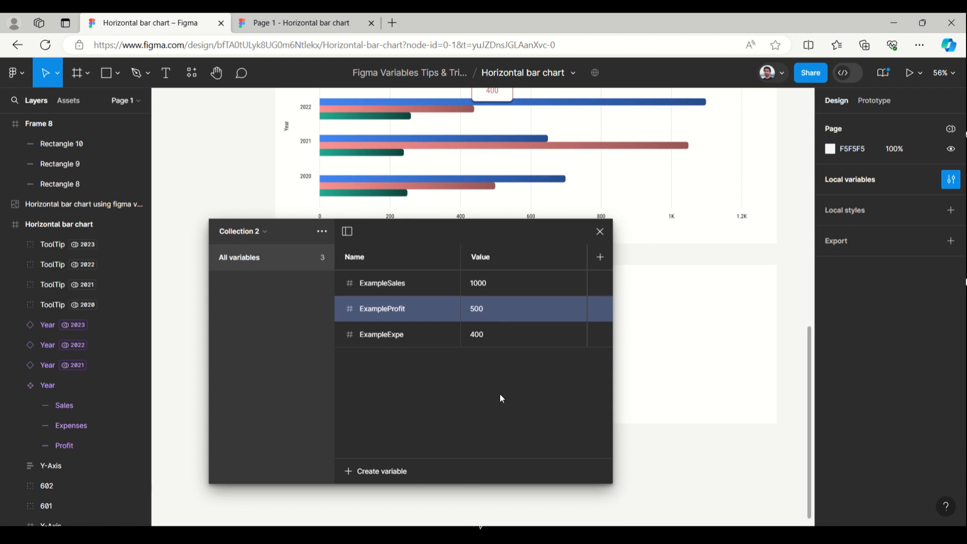
pyautogui.click(601, 233)
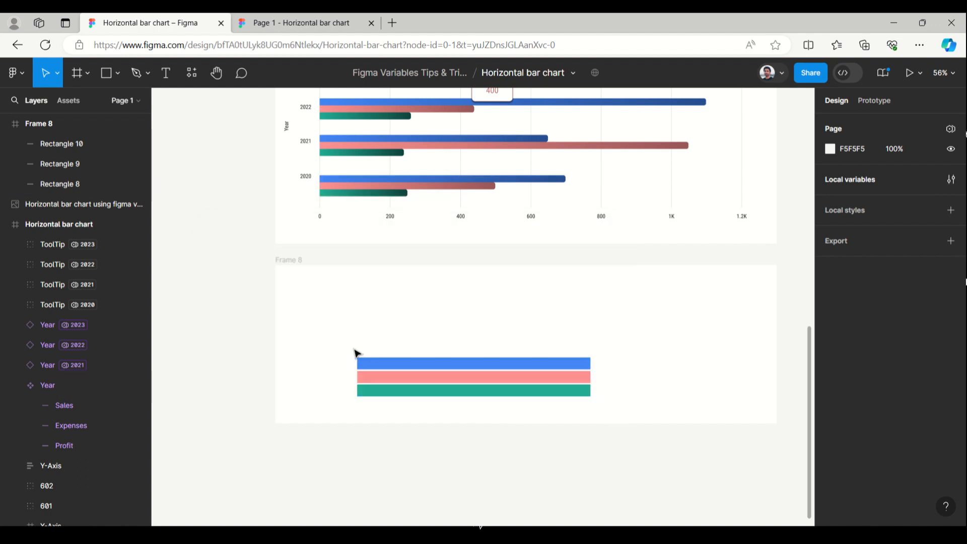
# - Move the three bars together higher in Frame 8 and set the green bar's width to 400
pyautogui.moveTo(349, 352); pyautogui.dragTo(489, 406)
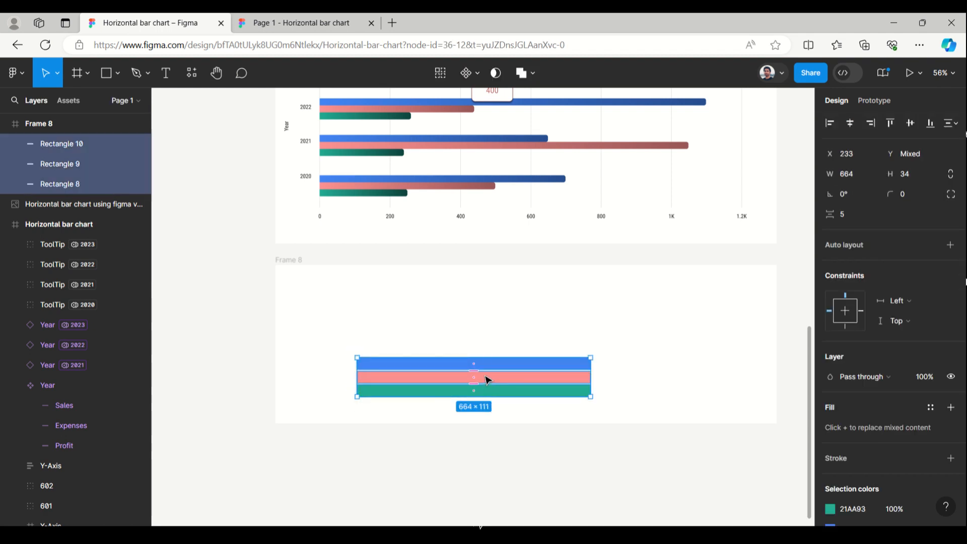
pyautogui.moveTo(486, 357); pyautogui.dragTo(482, 336)
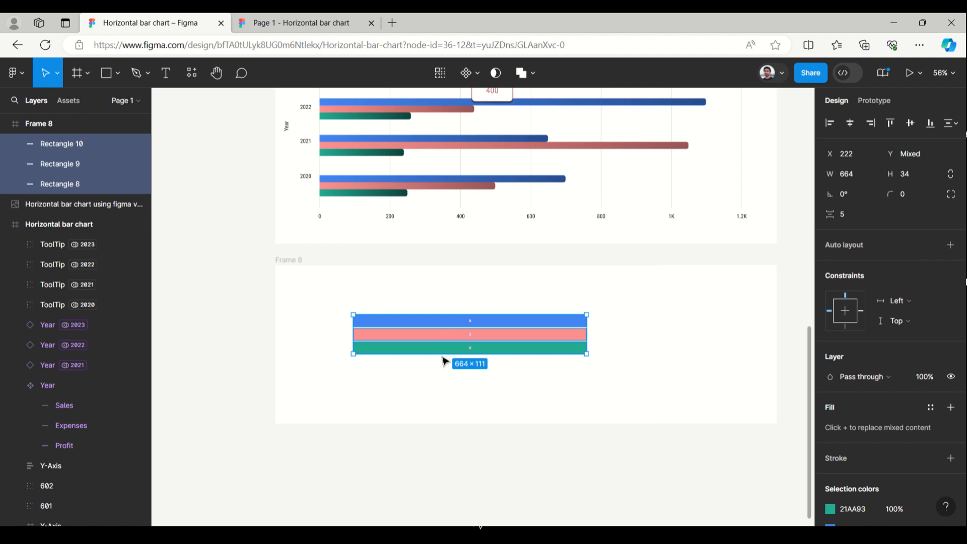
pyautogui.click(405, 352)
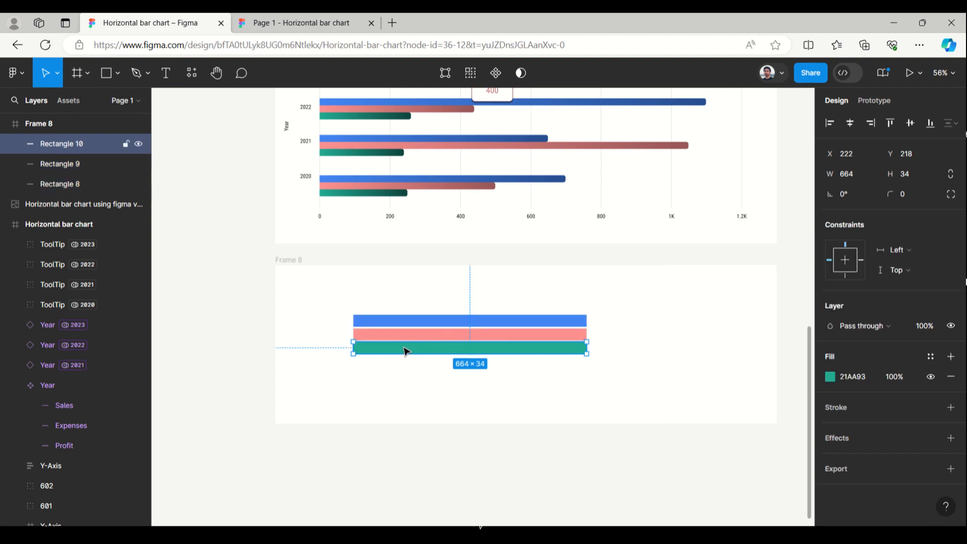
pyautogui.click(855, 174)
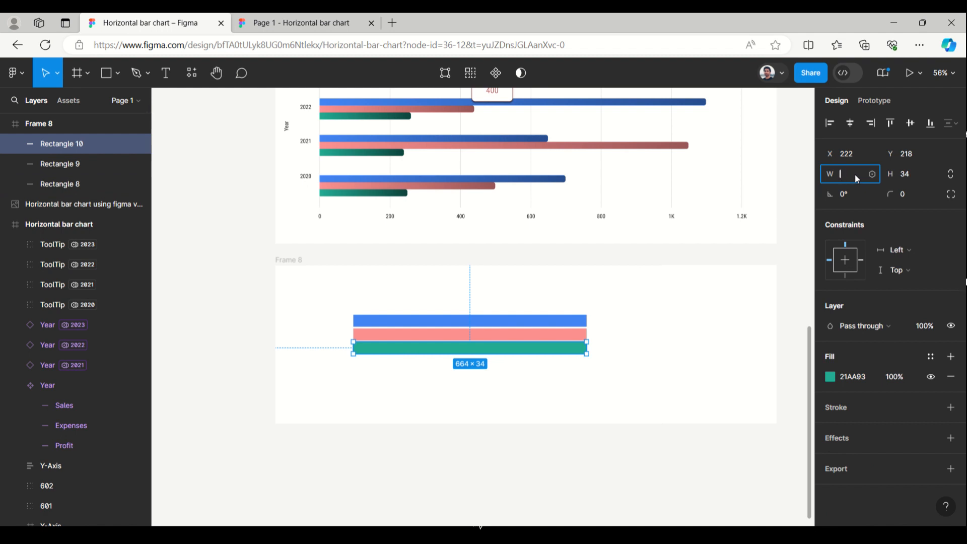
pyautogui.press('Return')
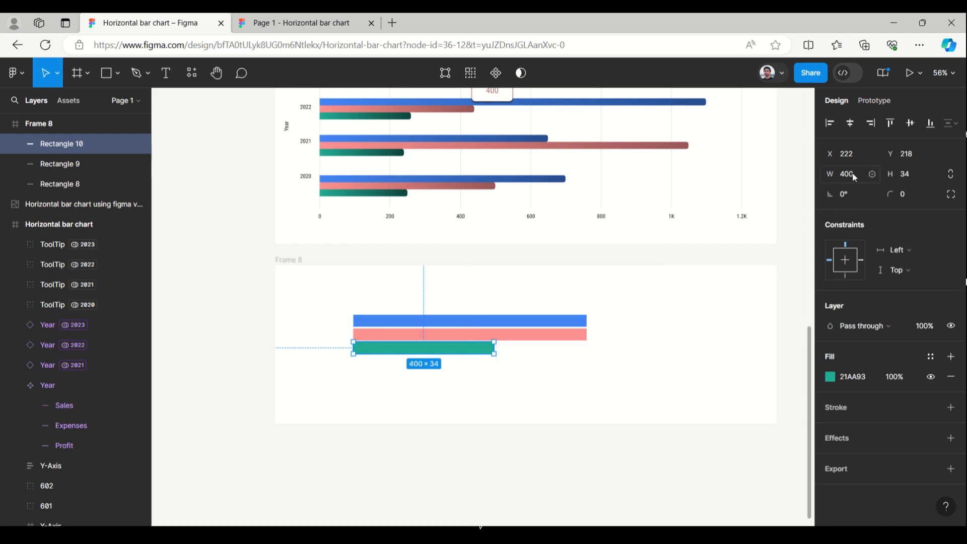
# - Draw a vertical line about 346 long through the green bar's far end and deselect it
pyautogui.click(117, 72)
pyautogui.click(98, 118)
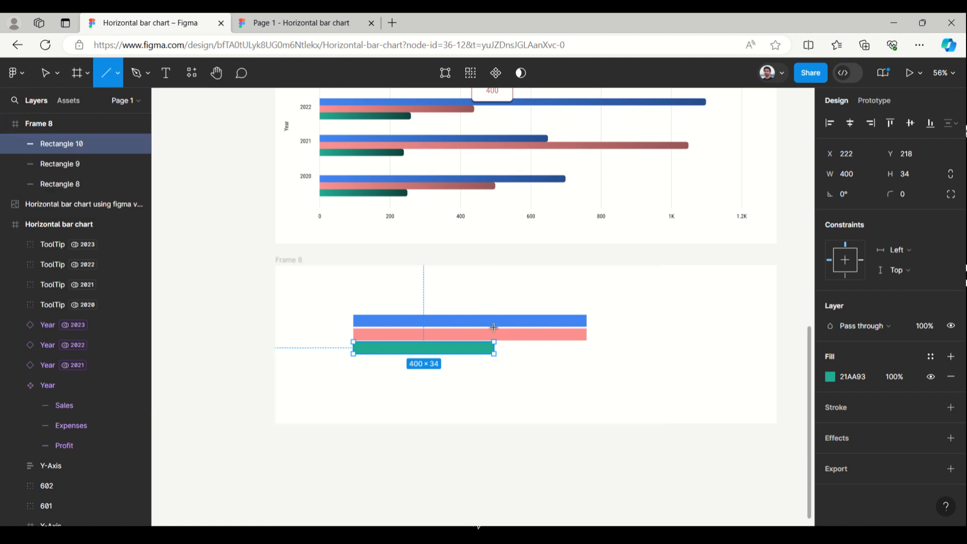
pyautogui.moveTo(494, 327); pyautogui.dragTo(495, 396)
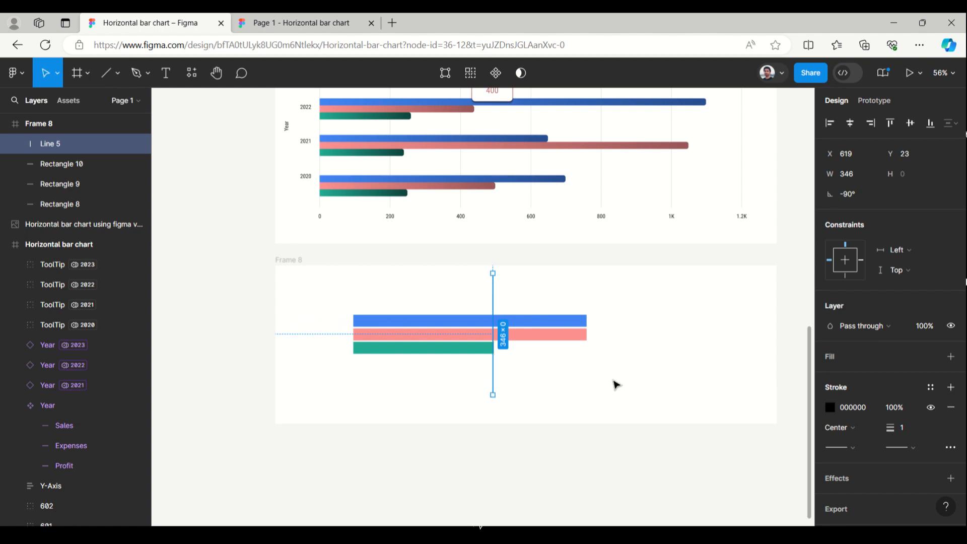
pyautogui.click(292, 283)
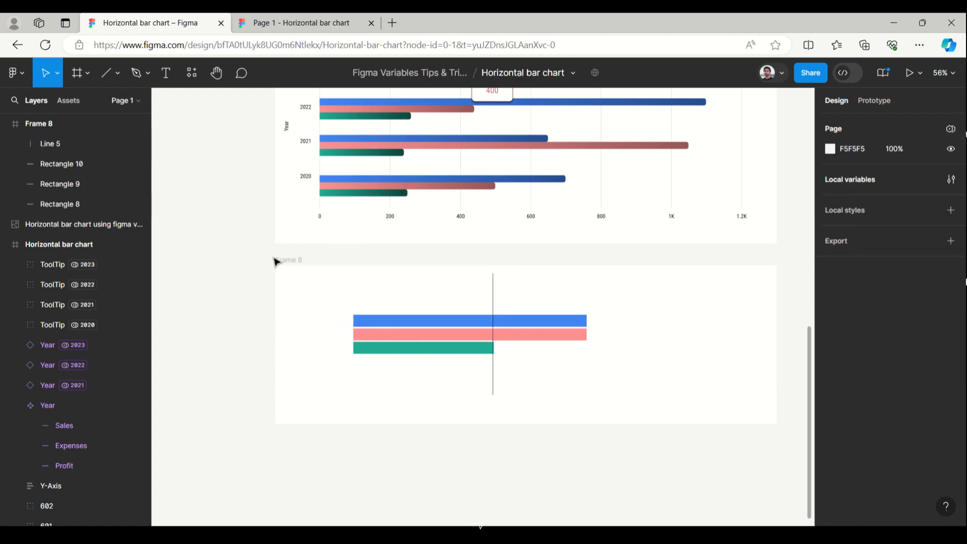
# - Add the text label 400 and centre it directly beneath the vertical line
pyautogui.press('t')
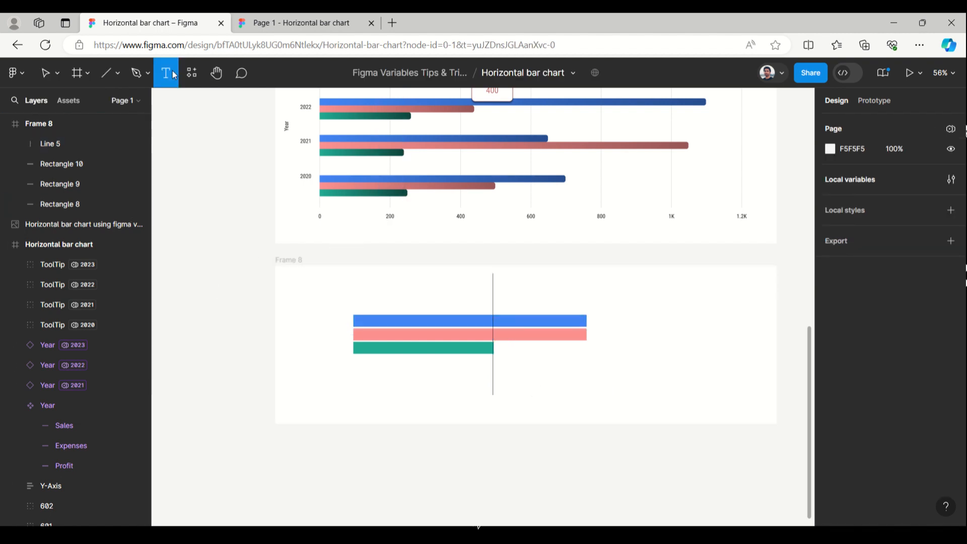
pyautogui.click(493, 406)
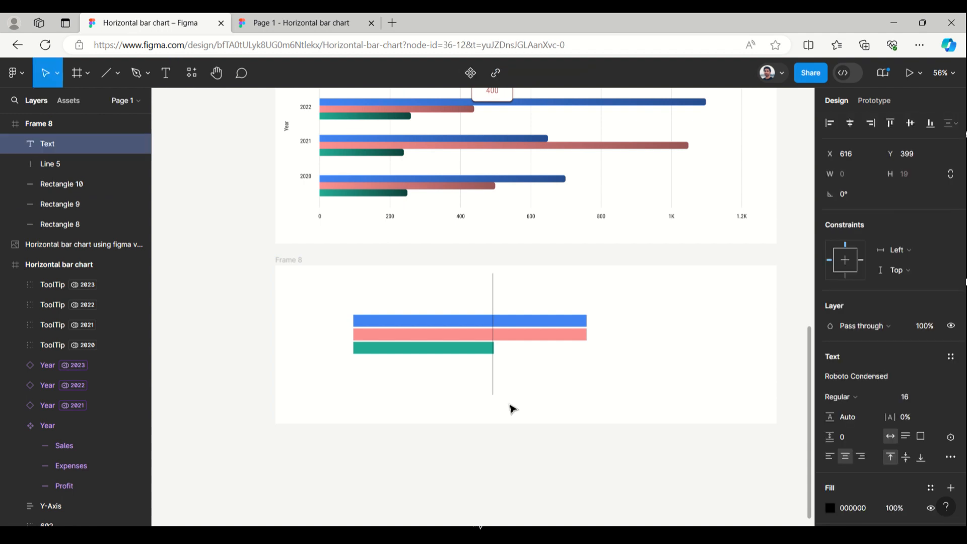
pyautogui.write('400')
pyautogui.press('Escape')
pyautogui.scroll(5, 514, 427)
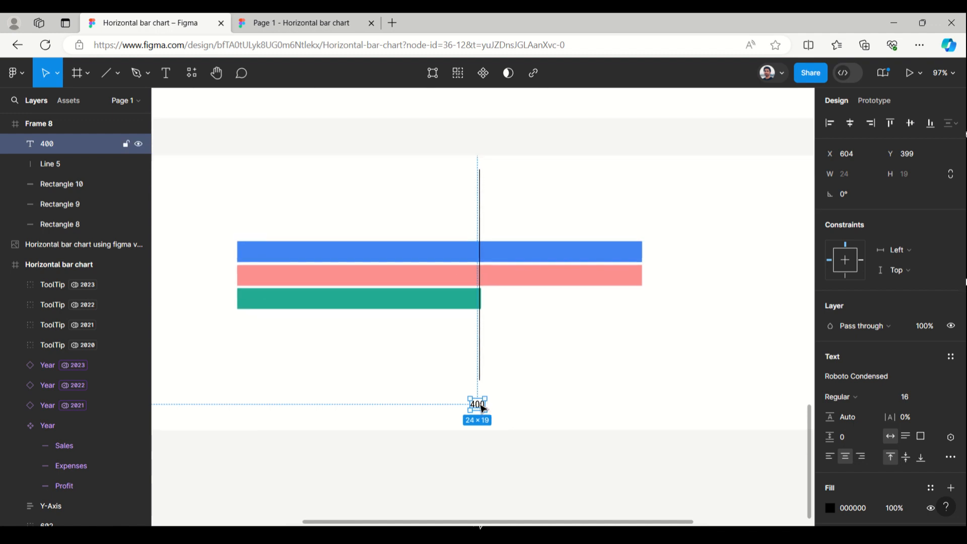
pyautogui.moveTo(483, 410); pyautogui.dragTo(485, 395)
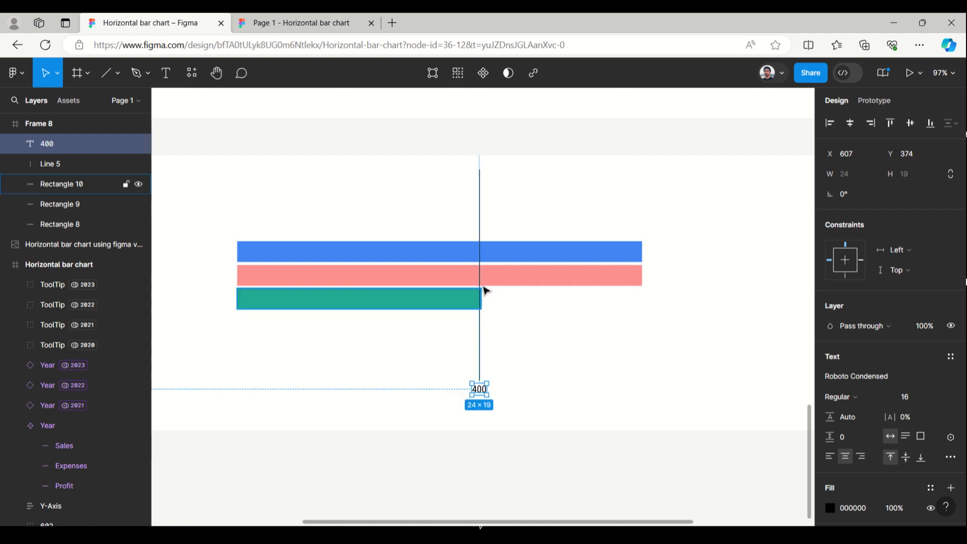
# - Set the green bar's width to 500
pyautogui.click(439, 301)
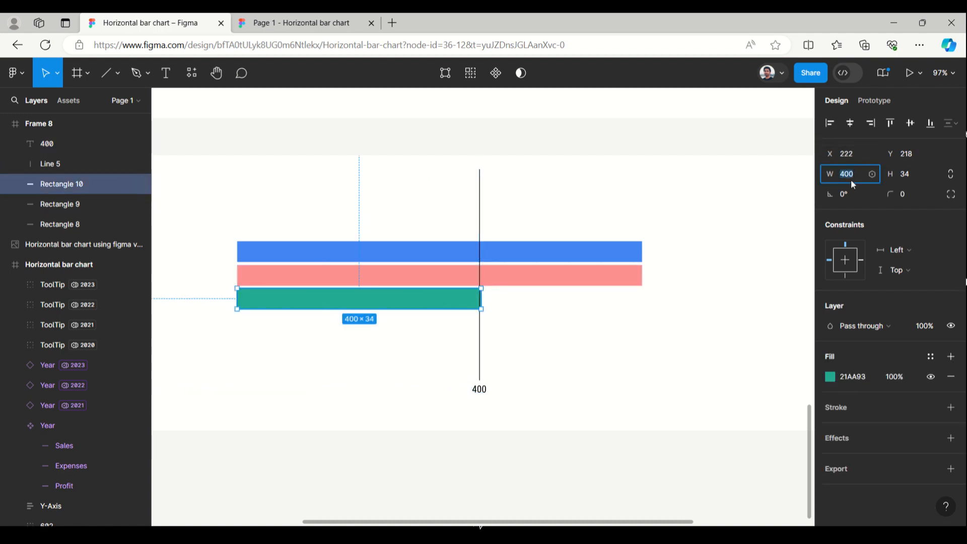
pyautogui.write('5')
pyautogui.press('Return')
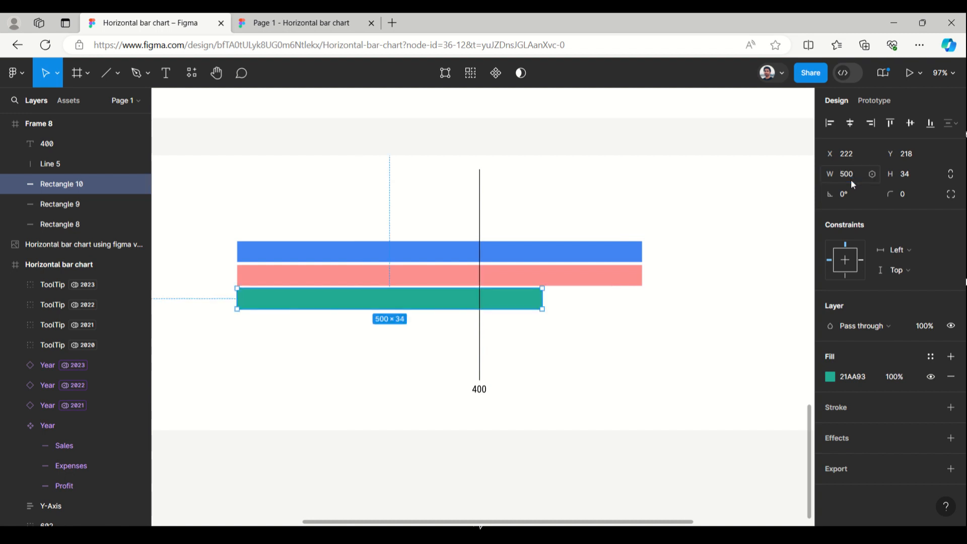
pyautogui.click(483, 376)
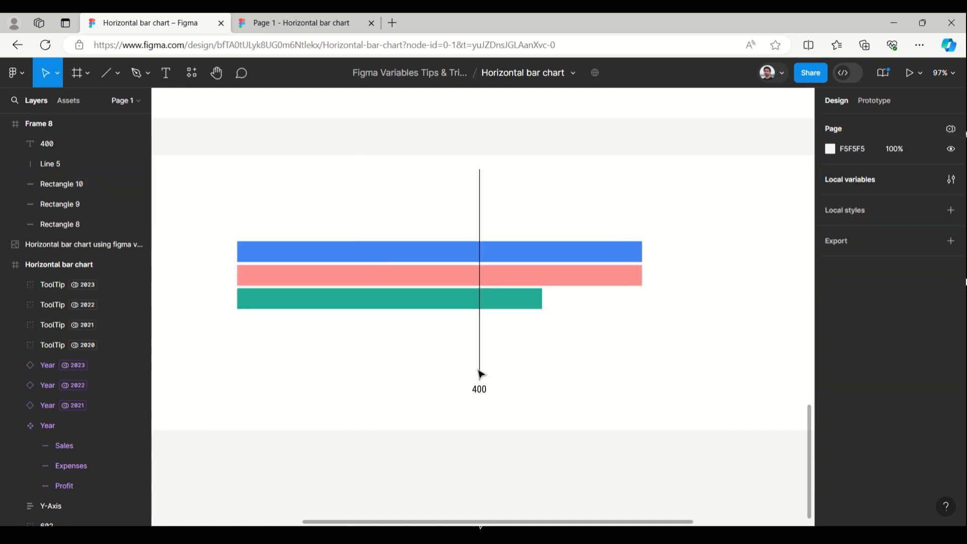
# - Group the vertical line with its 400 label and place a duplicate of the group at the green bar's end
pyautogui.click(47, 161)
pyautogui.keyDown('shift'); pyautogui.click(49, 145); pyautogui.keyUp('shift')
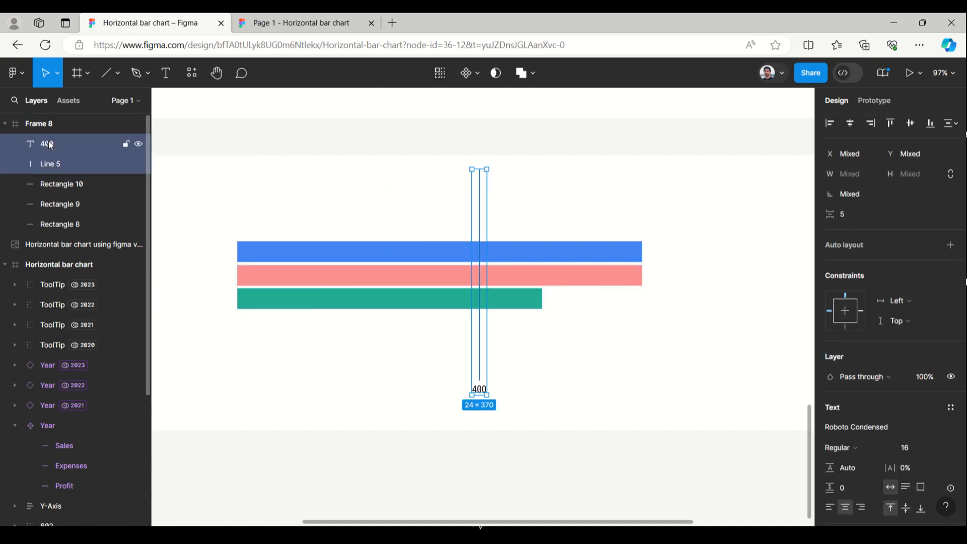
pyautogui.hotkey('ctrl', 'g')
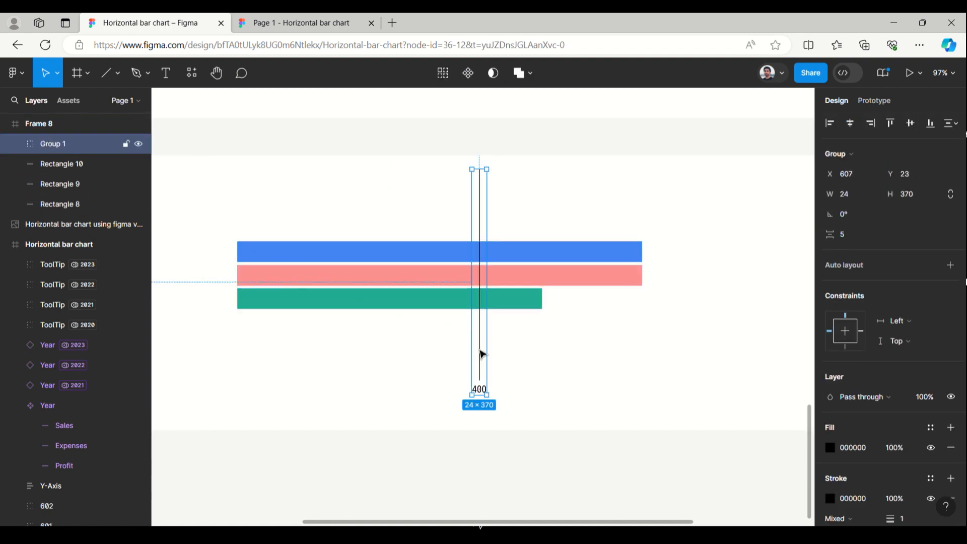
pyautogui.press('alt')
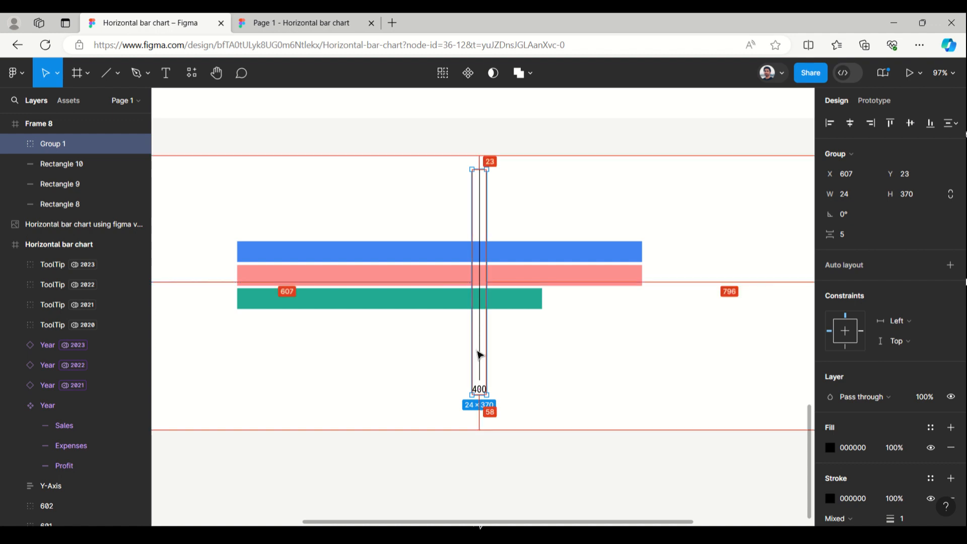
pyautogui.moveTo(484, 350); pyautogui.dragTo(544, 347)
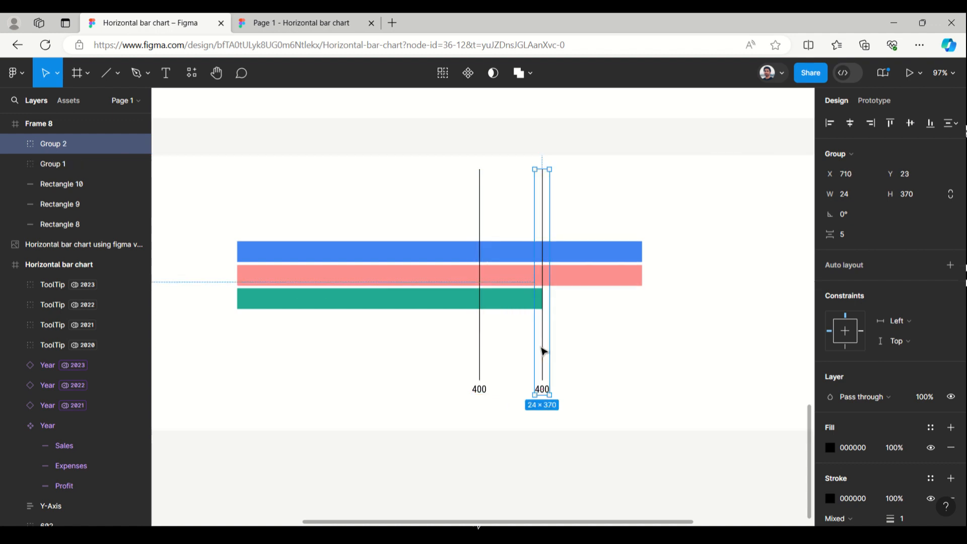
# - Change the duplicated gridline's label to 500
pyautogui.doubleClick(542, 391)
pyautogui.doubleClick(541, 390)
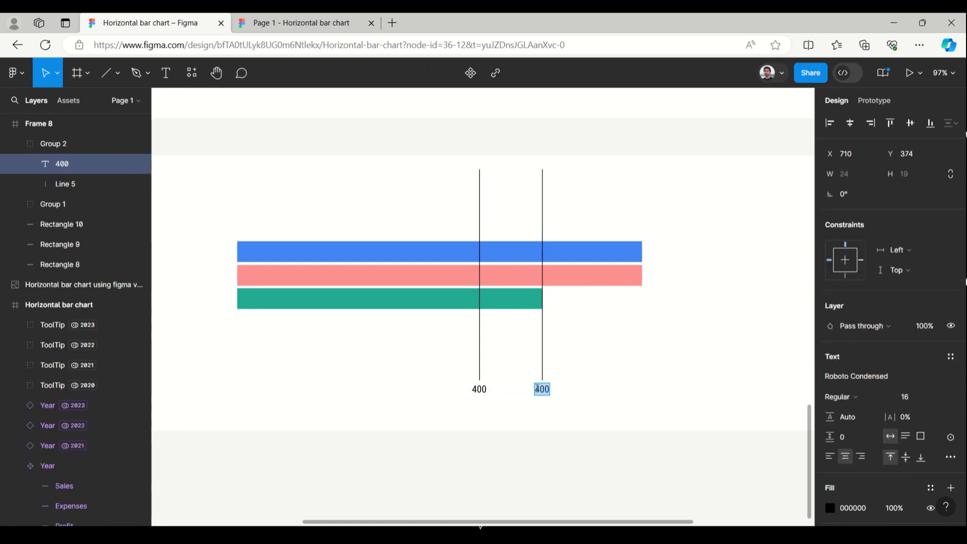
pyautogui.click(537, 389)
pyautogui.write('5')
pyautogui.press('Delete')
pyautogui.press('Escape')
# - Set the green bar's width to 600
pyautogui.click(519, 299)
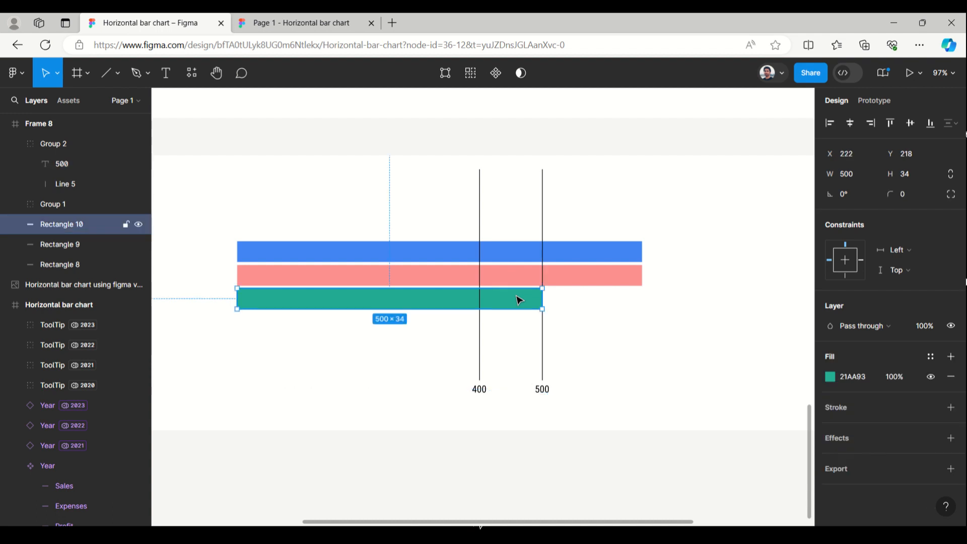
pyautogui.click(863, 173)
pyautogui.press('Return')
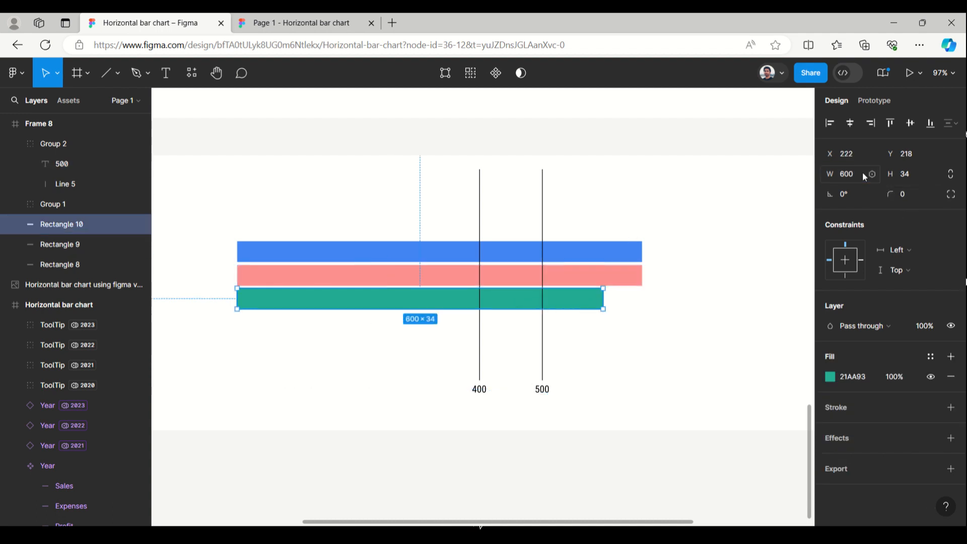
# - Duplicate the 500 gridline group at the green bar's end and change the copy's label to 600
pyautogui.click(545, 370)
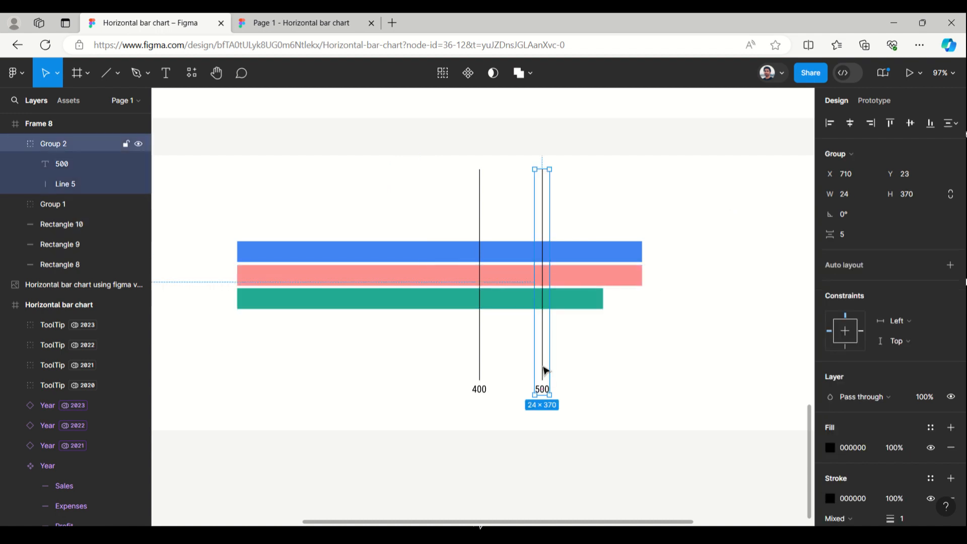
pyautogui.moveTo(552, 372); pyautogui.dragTo(606, 372)
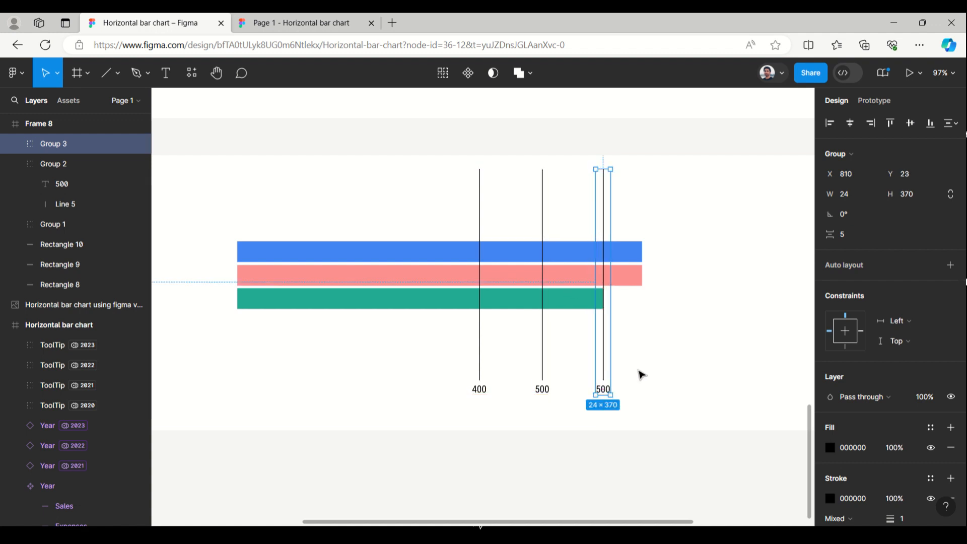
pyautogui.doubleClick(604, 394)
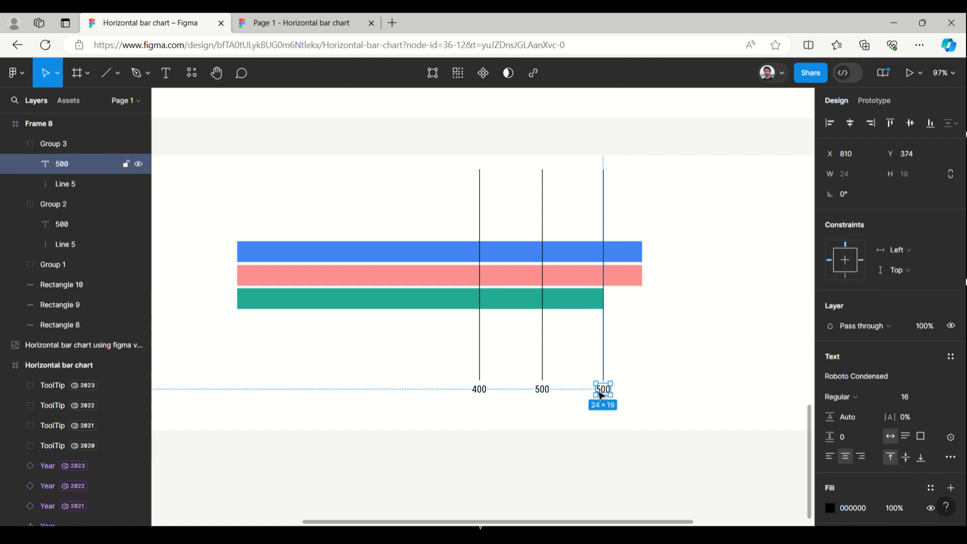
pyautogui.doubleClick(599, 393)
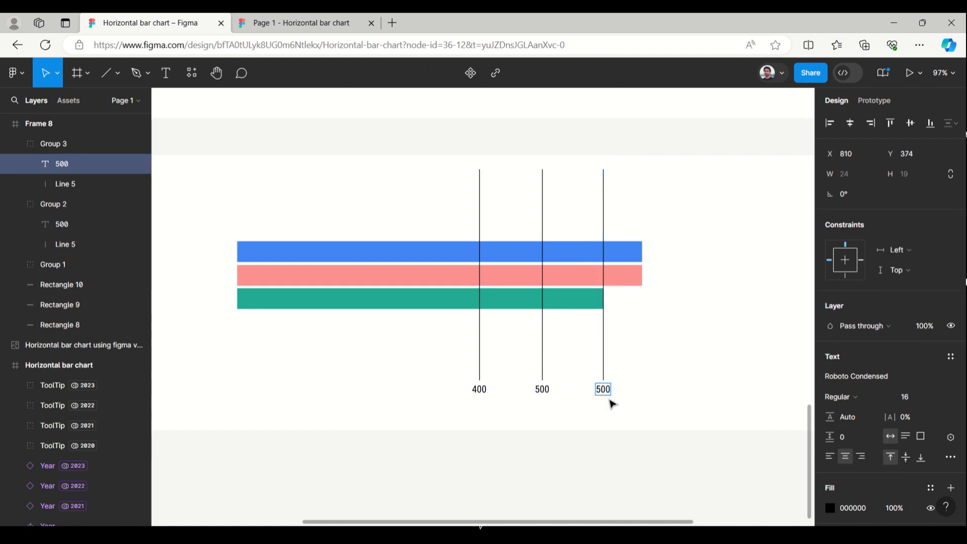
pyautogui.press('Delete')
pyautogui.write('6')
pyautogui.press('Escape')
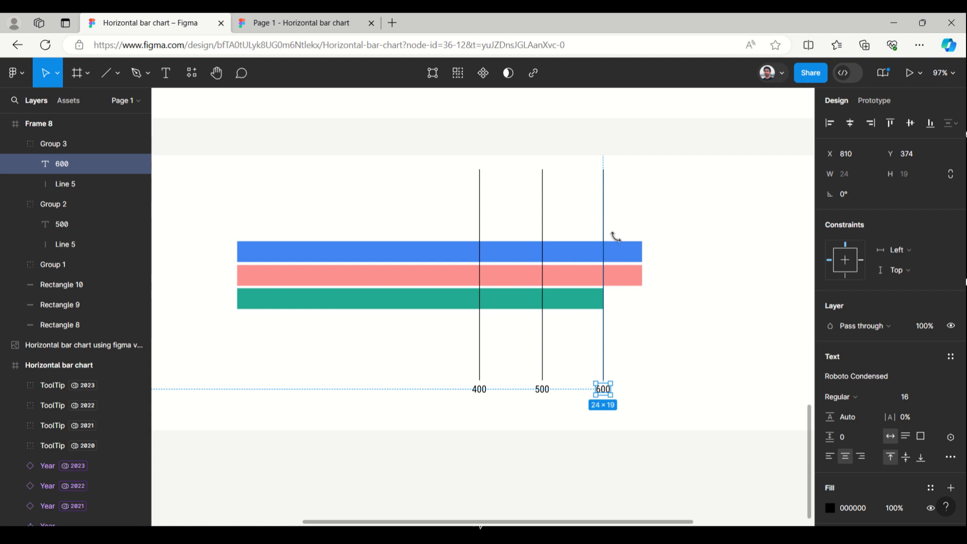
# - Set the green bar's width to 1000 and deselect it
pyautogui.click(593, 301)
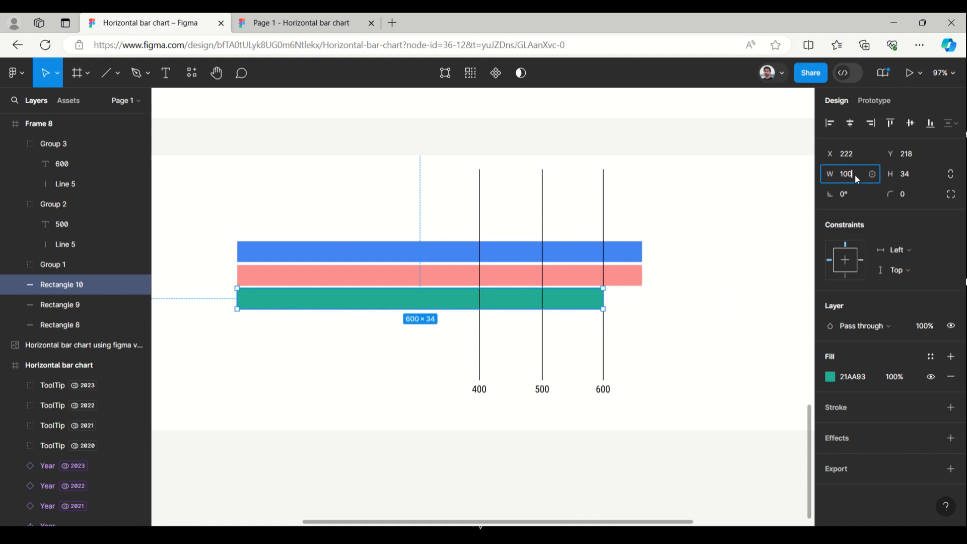
pyautogui.click(624, 379)
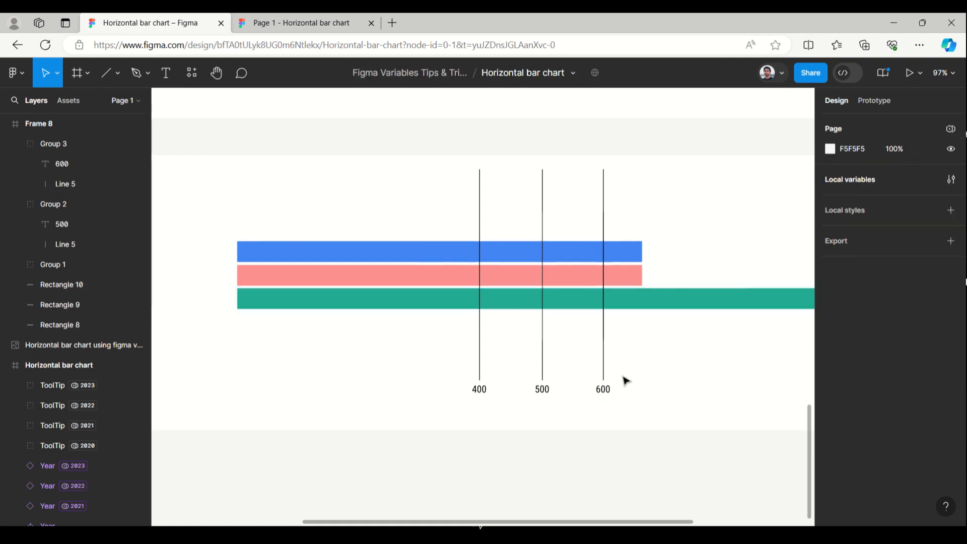
# - Duplicate the 600 gridline group at the green bar's end and change the copy's label to 1K
pyautogui.scroll(-2, 238, 343)
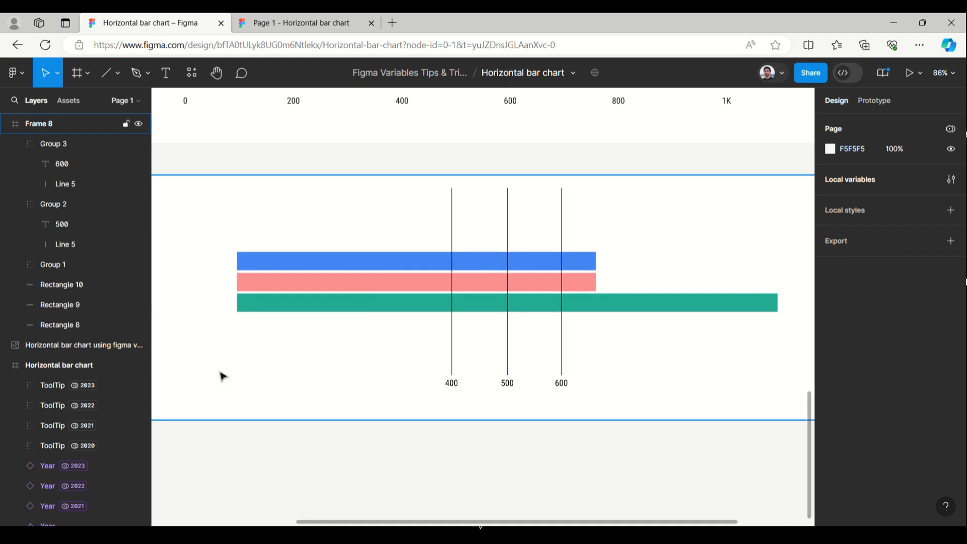
pyautogui.moveTo(583, 452); pyautogui.dragTo(457, 449)
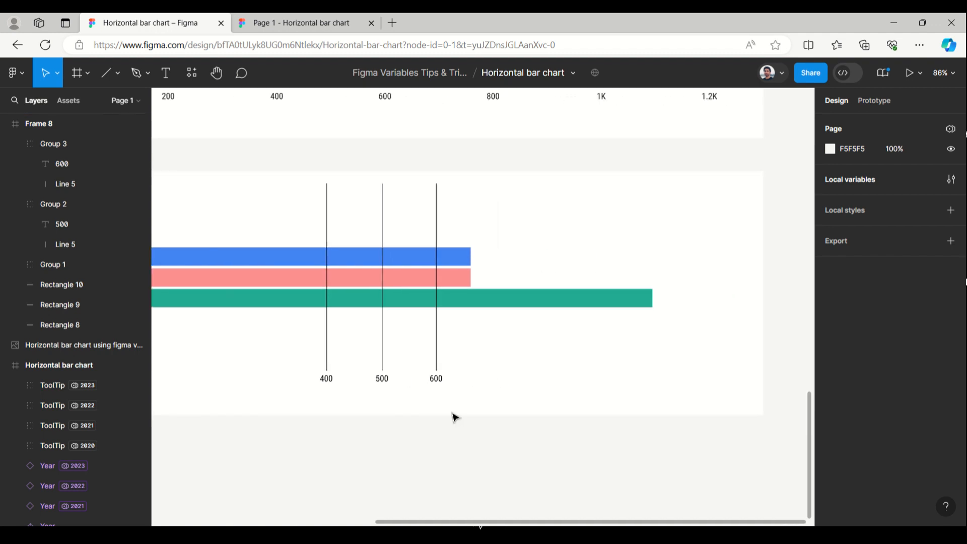
pyautogui.click(436, 379)
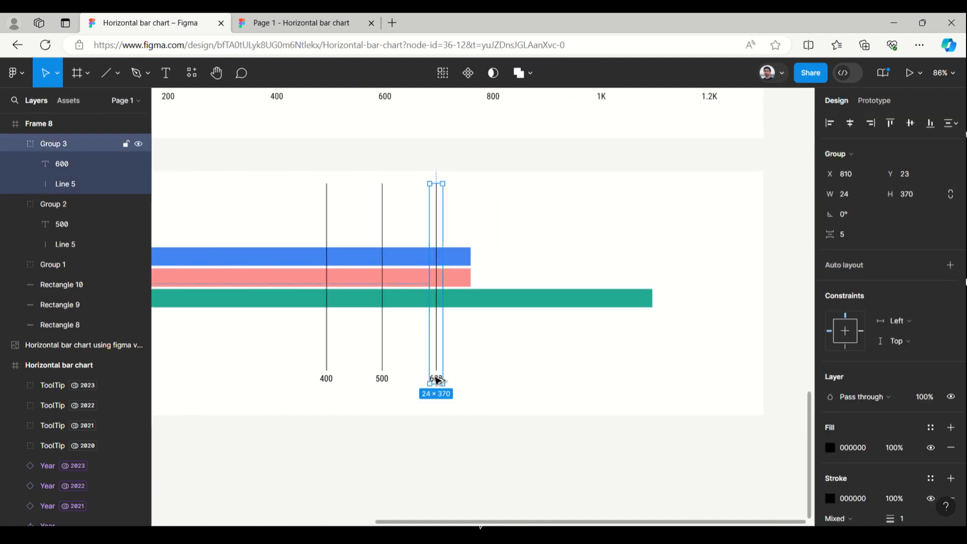
pyautogui.moveTo(437, 379); pyautogui.dragTo(653, 382)
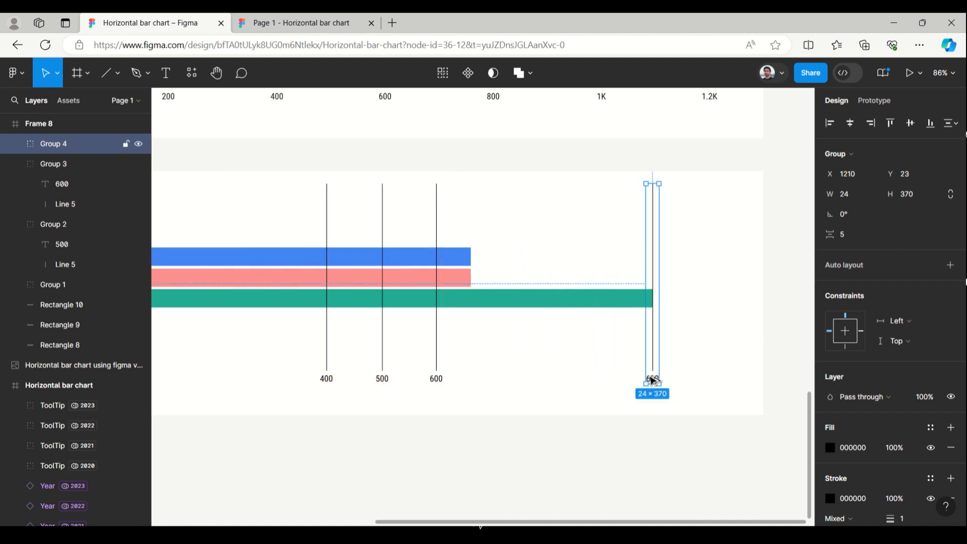
pyautogui.doubleClick(653, 382)
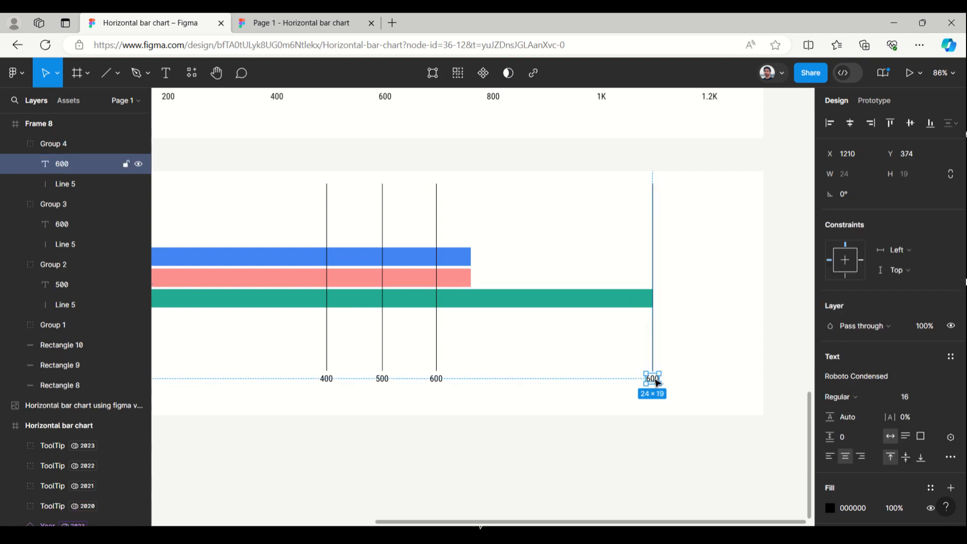
pyautogui.doubleClick(657, 383)
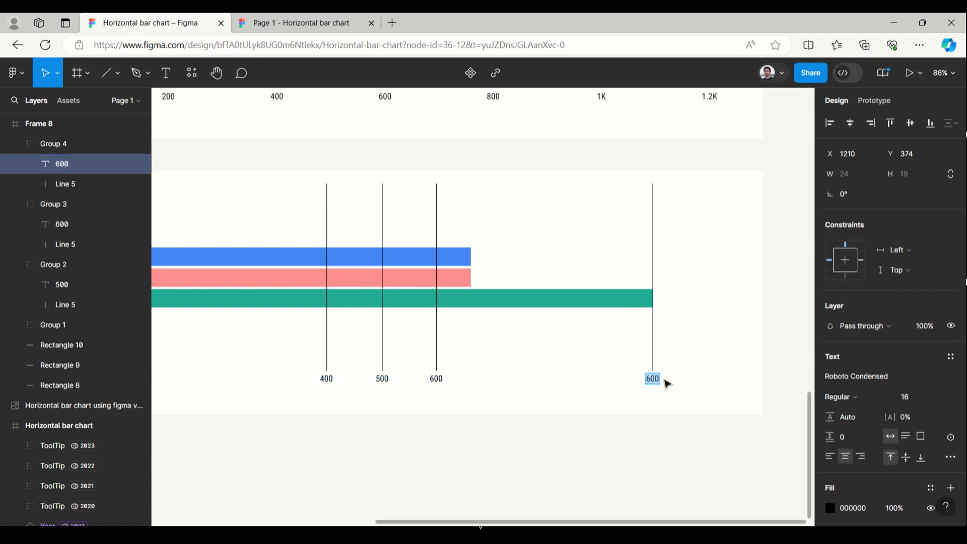
pyautogui.write('1K')
pyautogui.press('Escape')
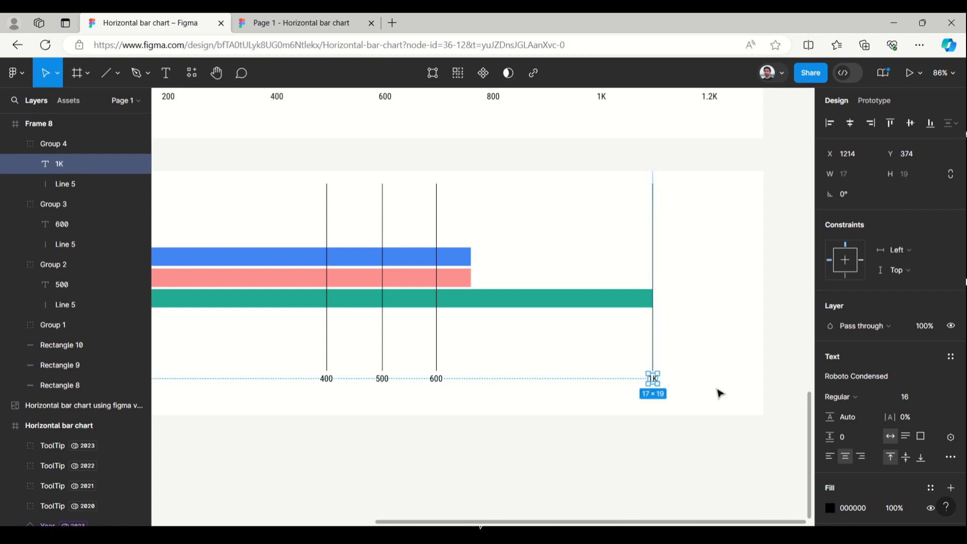
pyautogui.click(723, 333)
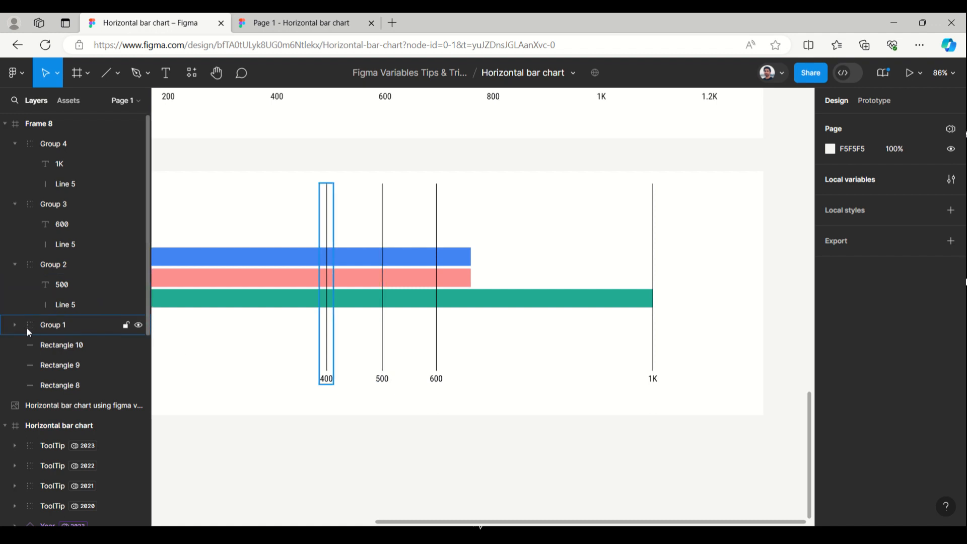
# - Group the four gridline groups together and name the new group X-Y
pyautogui.click(16, 264)
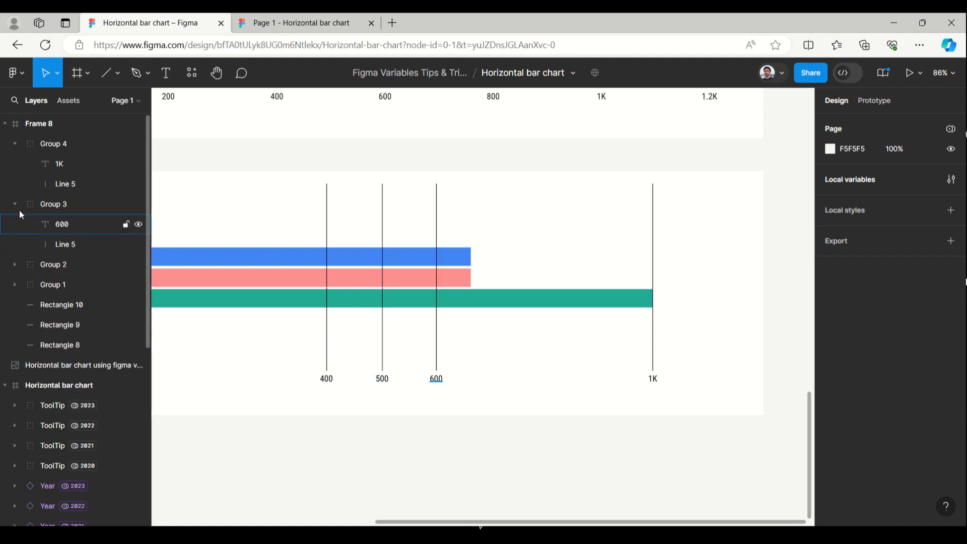
pyautogui.click(17, 205)
pyautogui.click(14, 144)
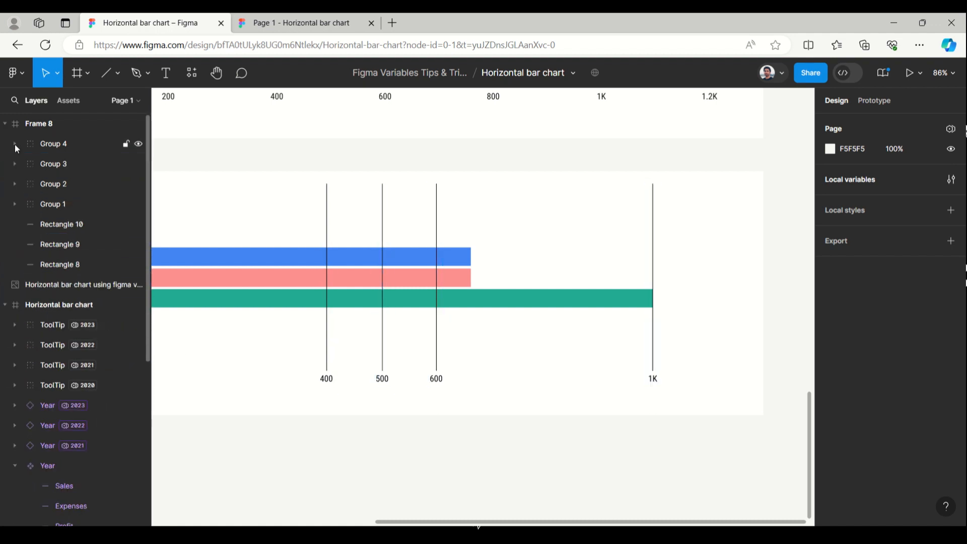
pyautogui.click(43, 199)
pyautogui.keyDown('shift'); pyautogui.click(56, 168); pyautogui.keyUp('shift')
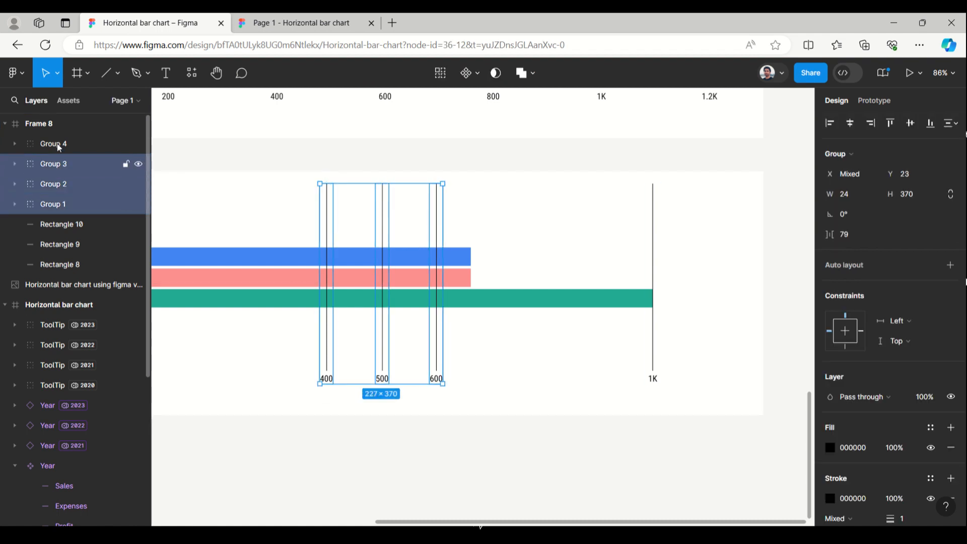
pyautogui.keyDown('shift'); pyautogui.click(58, 143); pyautogui.keyUp('shift')
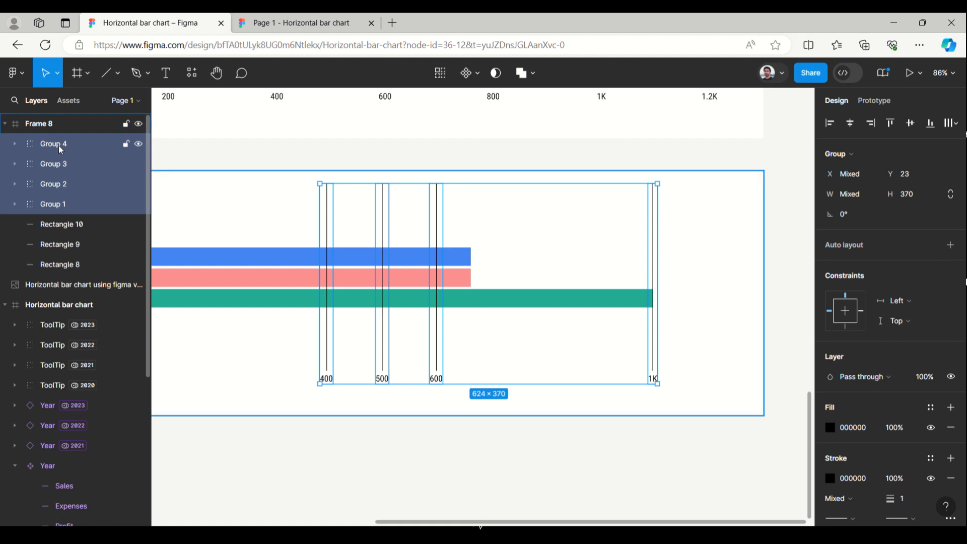
pyautogui.hotkey('ctrl', 'g')
pyautogui.doubleClick(59, 145)
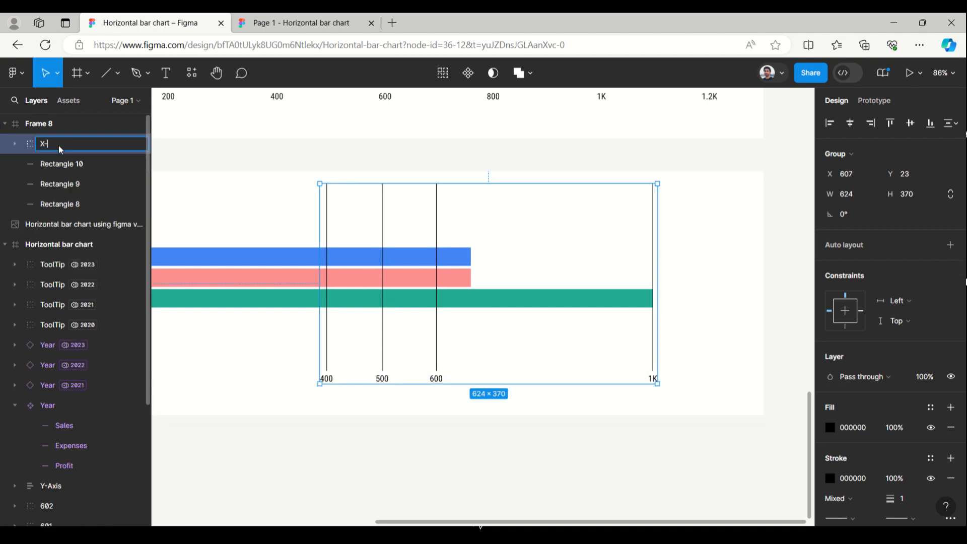
# - Move the three bar rectangles above the X-Y group in the layer order so they cover the gridlines
pyautogui.click(39, 162)
pyautogui.keyDown('shift'); pyautogui.click(47, 183); pyautogui.keyUp('shift')
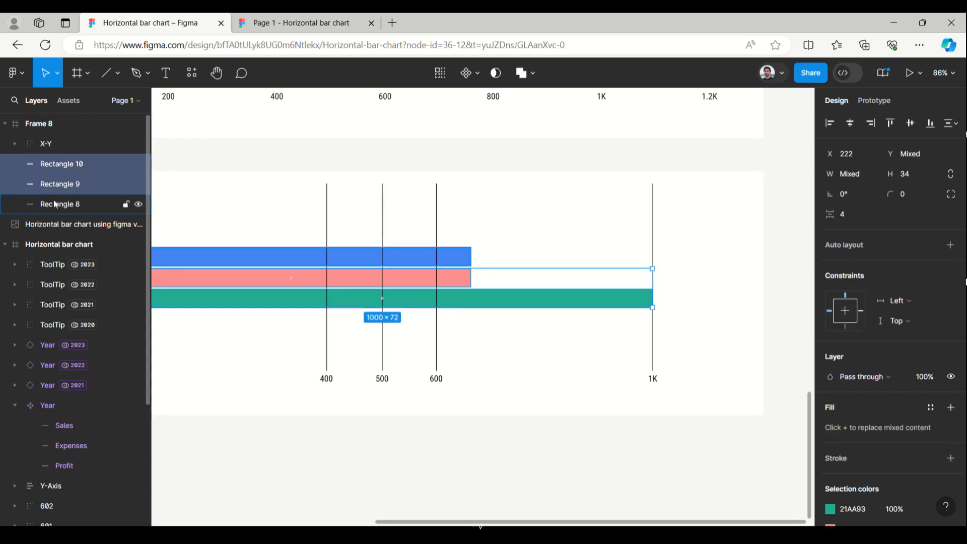
pyautogui.keyDown('shift'); pyautogui.click(56, 204); pyautogui.keyUp('shift')
pyautogui.moveTo(69, 168); pyautogui.dragTo(70, 143)
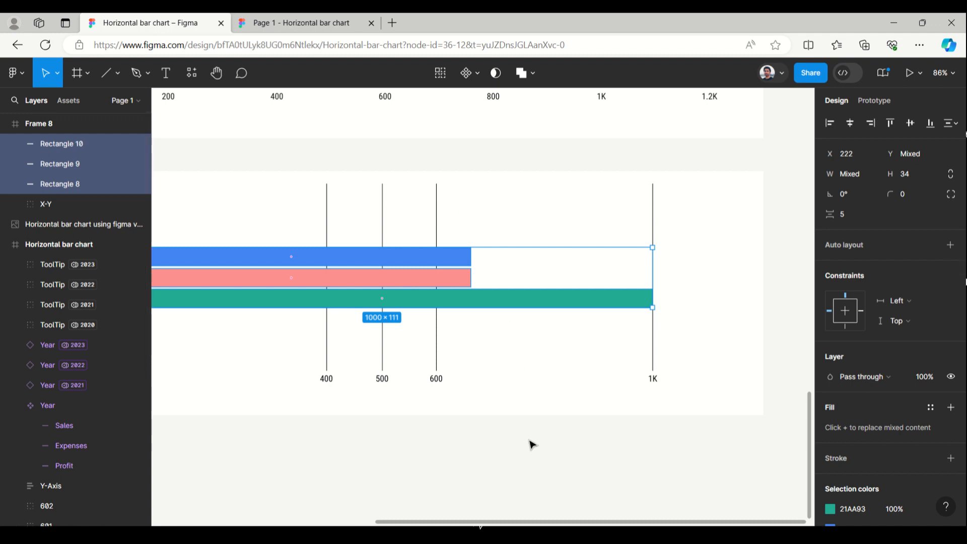
pyautogui.click(514, 465)
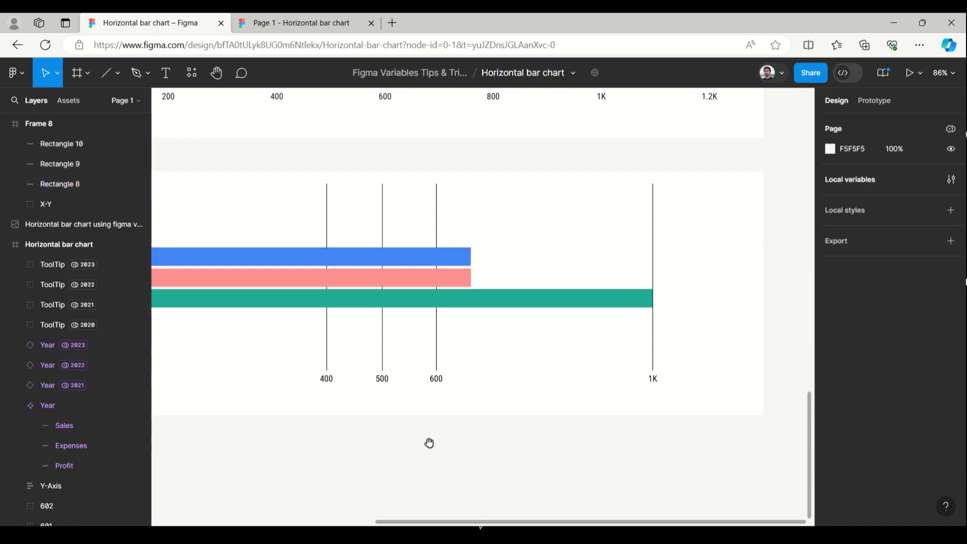
# - Inspect the dimensions of the green, pink and blue bars one after another
pyautogui.moveTo(430, 443); pyautogui.dragTo(503, 449)
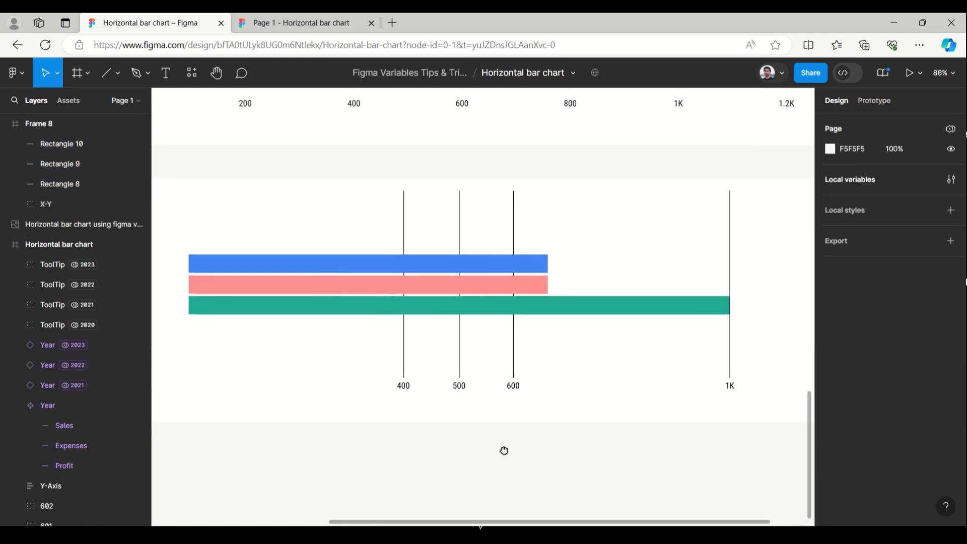
pyautogui.click(485, 313)
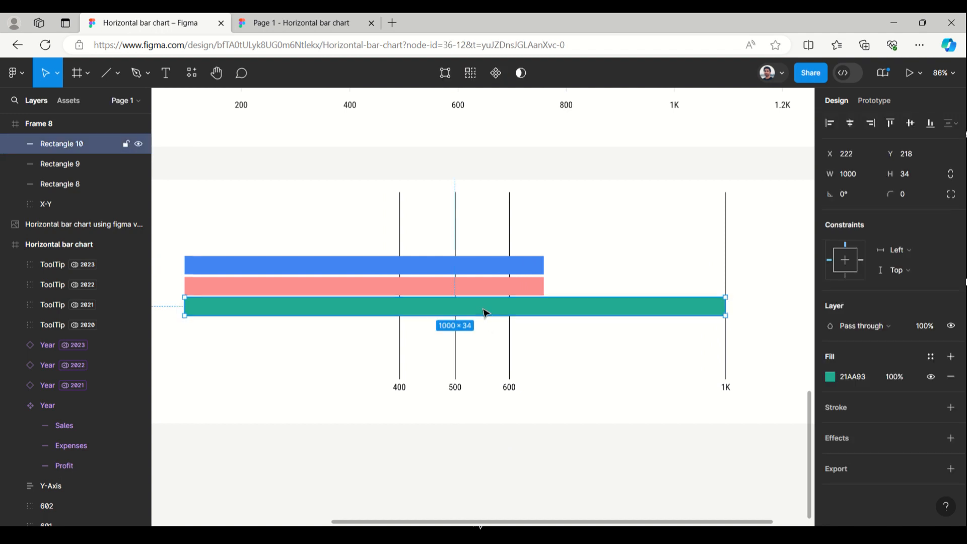
pyautogui.click(468, 286)
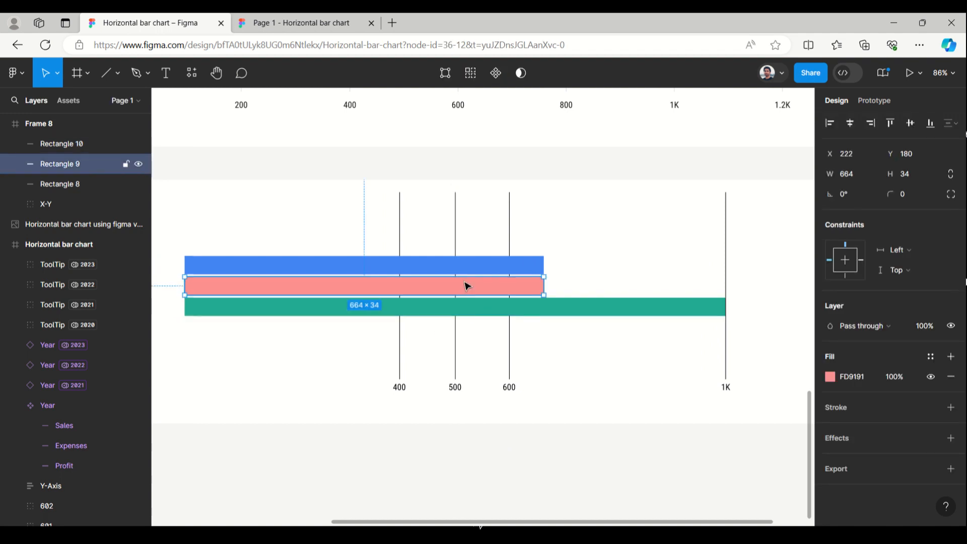
pyautogui.click(248, 267)
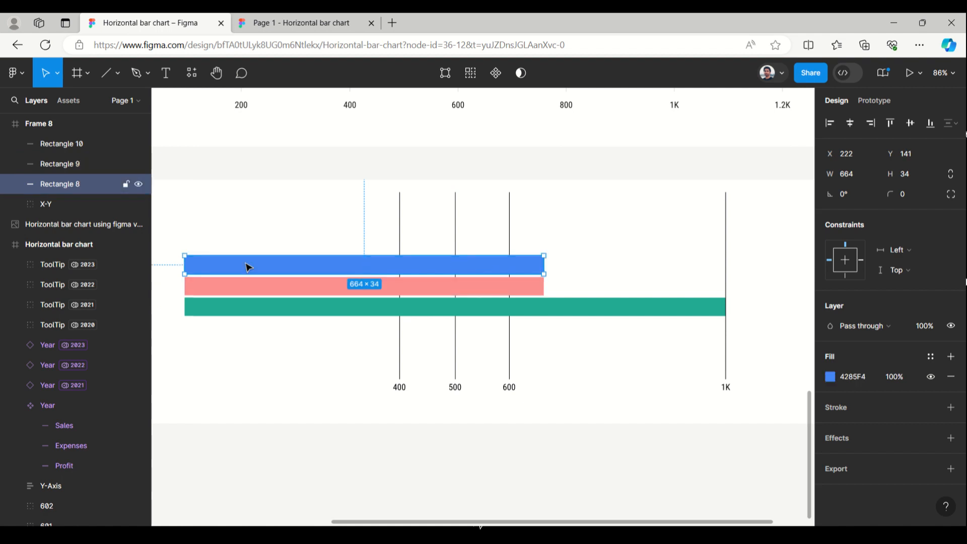
pyautogui.click(437, 467)
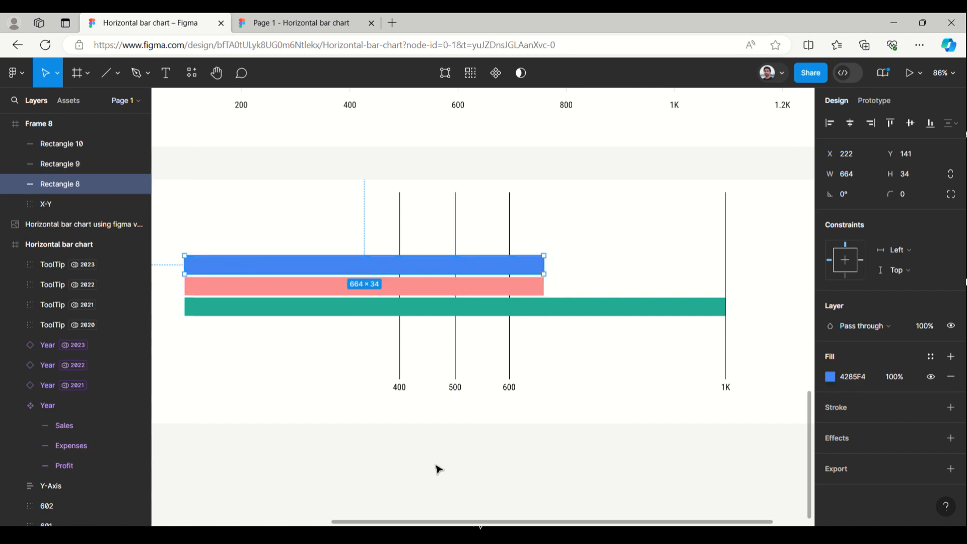
# - Duplicate the 400 gridline group near the start of the bars and change the copy's label to 0
pyautogui.moveTo(409, 457); pyautogui.dragTo(474, 460)
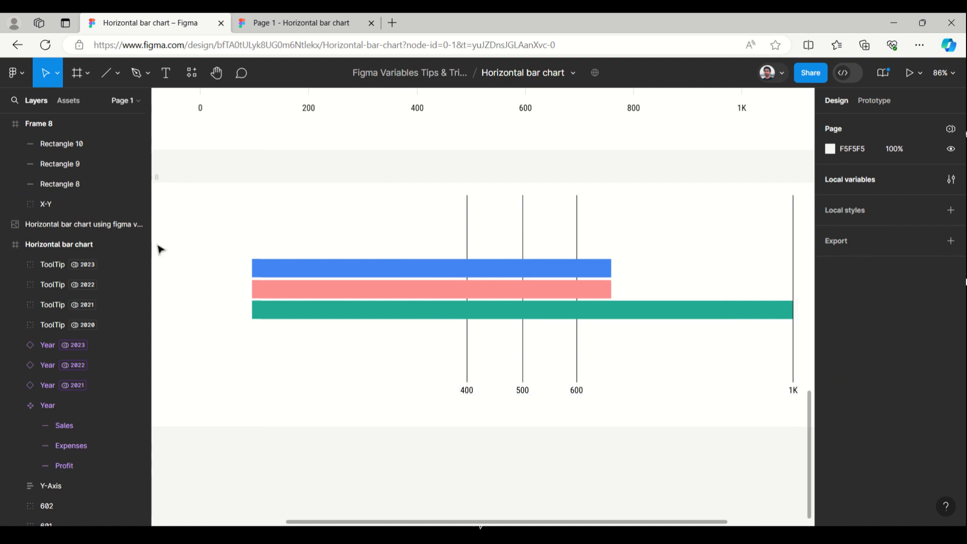
pyautogui.click(15, 203)
pyautogui.click(68, 225)
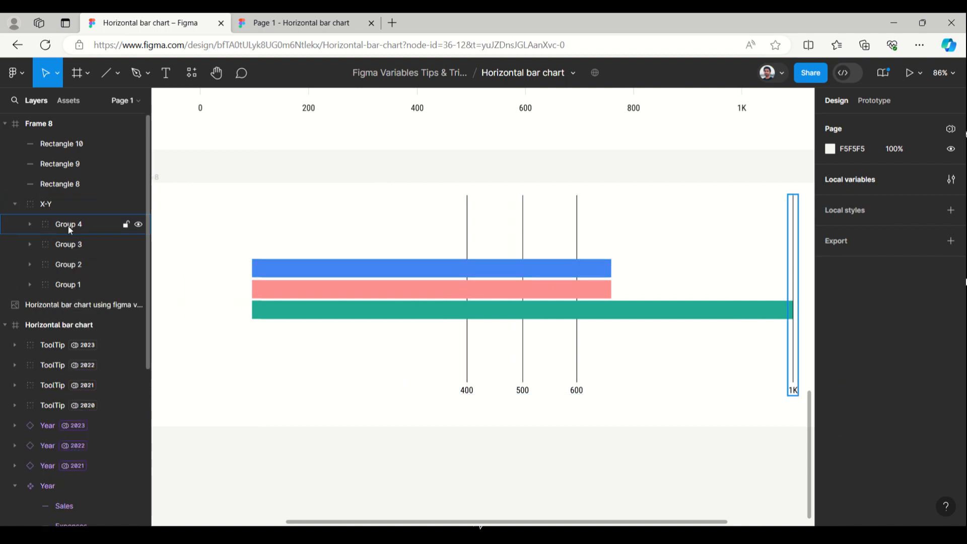
pyautogui.click(69, 285)
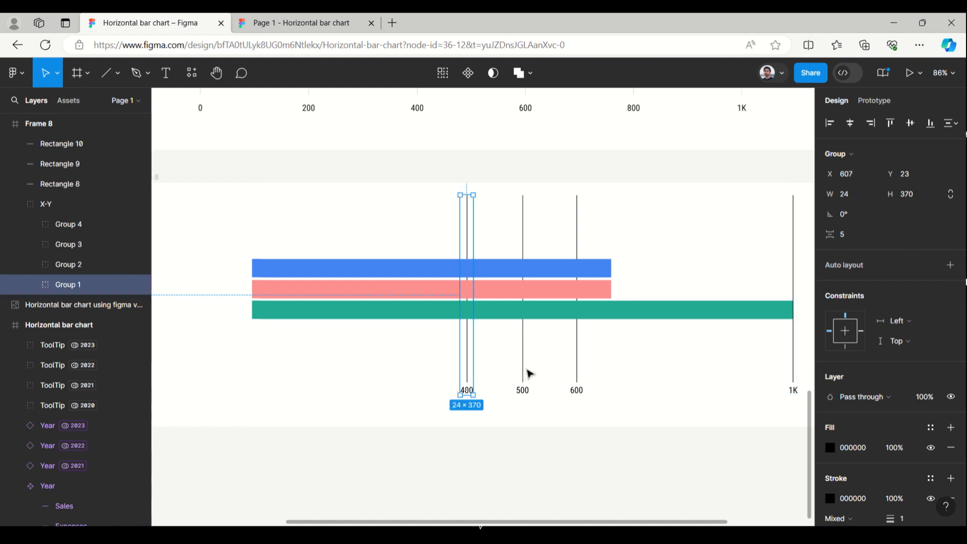
pyautogui.moveTo(466, 369); pyautogui.dragTo(263, 376)
pyautogui.doubleClick(258, 388)
pyautogui.doubleClick(261, 389)
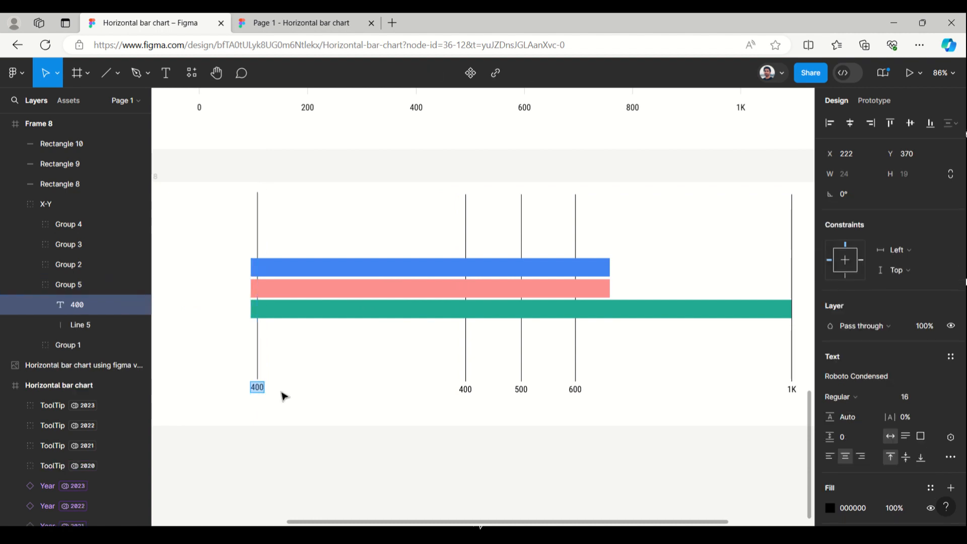
pyautogui.write('0')
pyautogui.press('Escape')
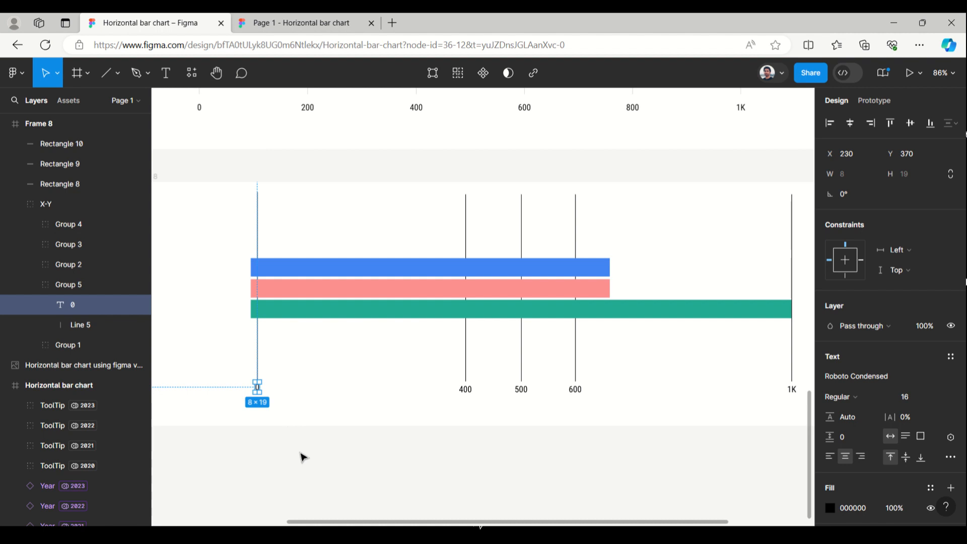
pyautogui.press('Escape')
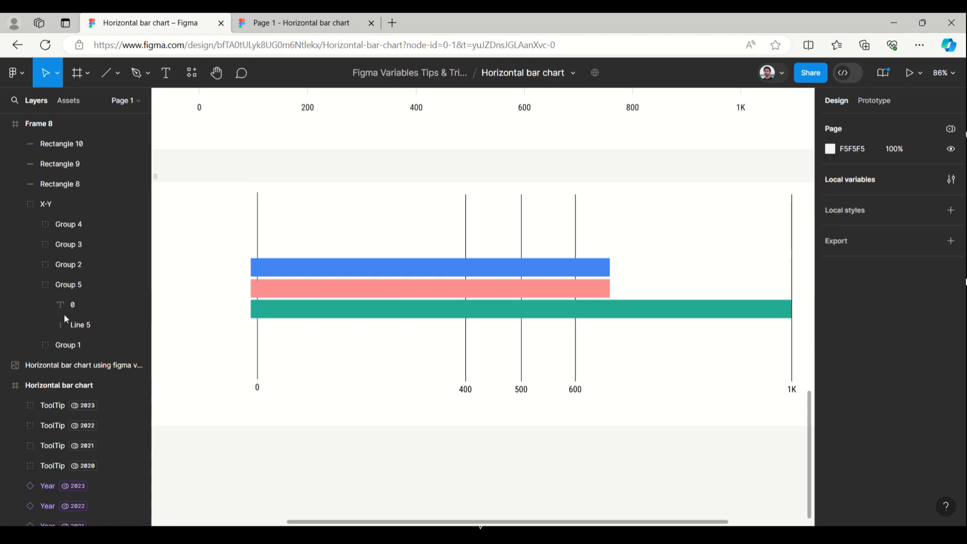
# - Nudge the 0 gridline group to X 217 so its line aligns with the starting edge of the bars
pyautogui.click(29, 285)
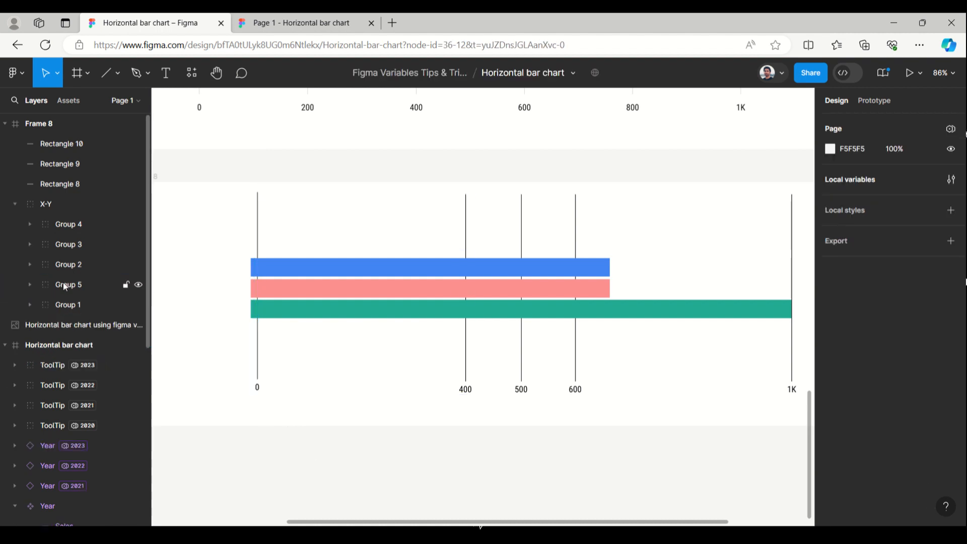
pyautogui.click(64, 283)
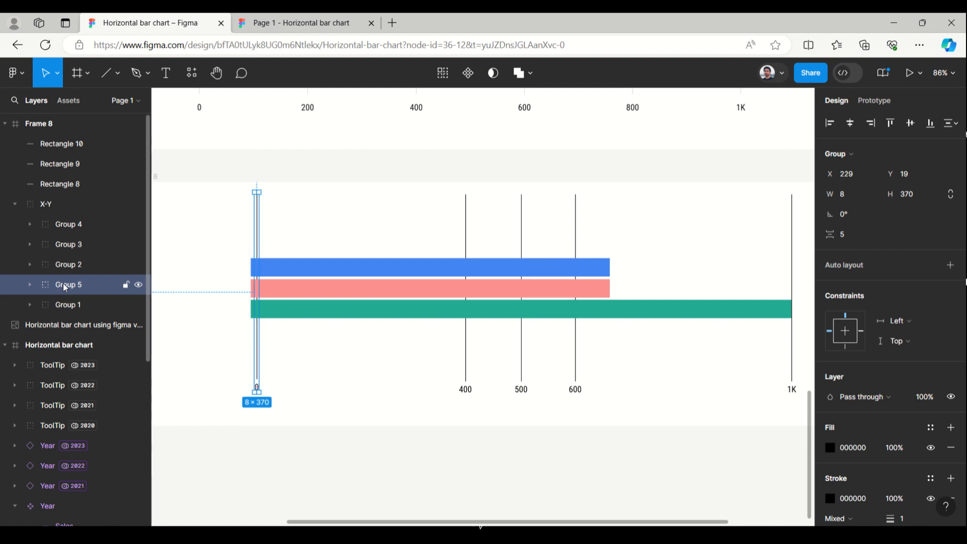
pyautogui.hotkey('shift', 'Left')
pyautogui.press('Left')
pyautogui.press('Left')
pyautogui.press('Left')
pyautogui.press('Left')
pyautogui.press('Left')
pyautogui.press('Right')
pyautogui.press('Right')
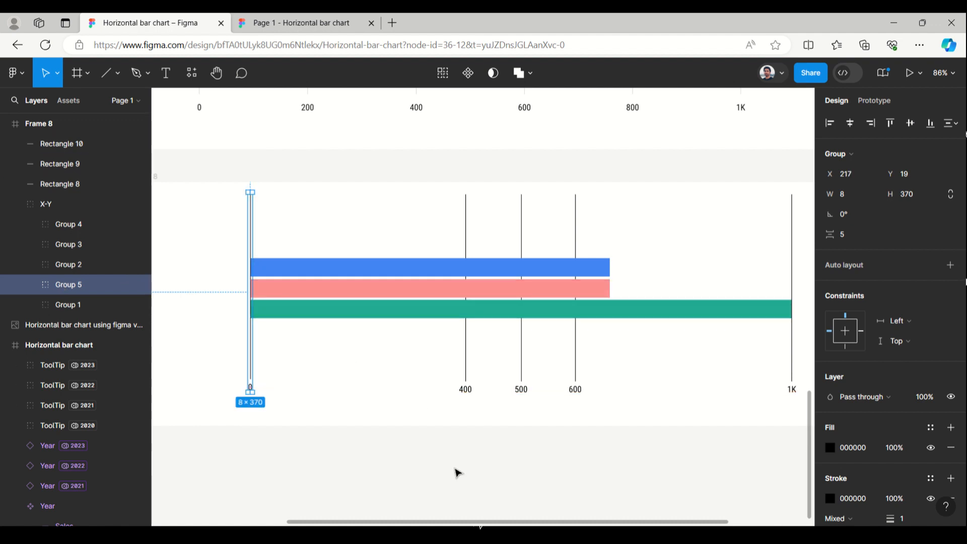
pyautogui.click(457, 471)
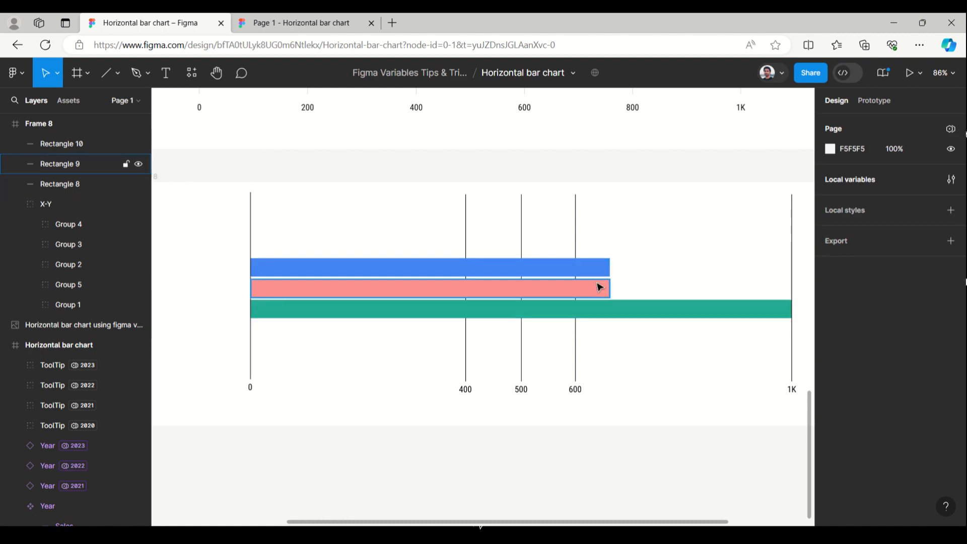
# - Bind the green bar's width to the ExampleProfit number variable
pyautogui.scroll(-2, 204, 389)
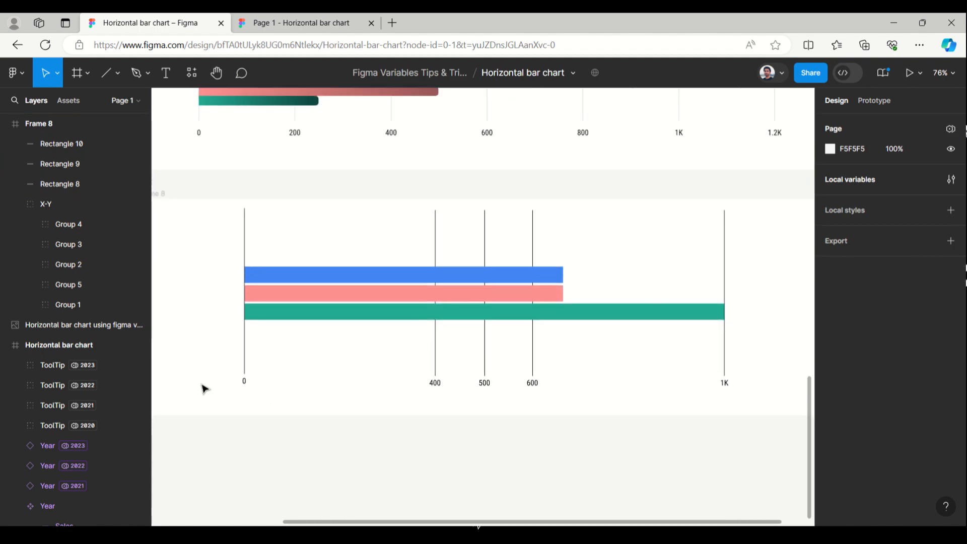
pyautogui.scroll(-1, 204, 337)
pyautogui.scroll(-1, 204, 336)
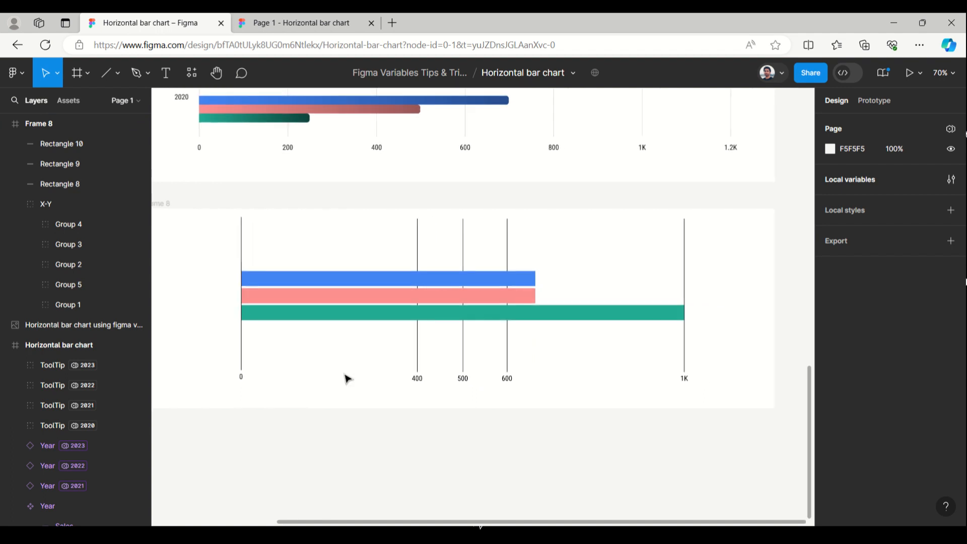
pyautogui.click(569, 318)
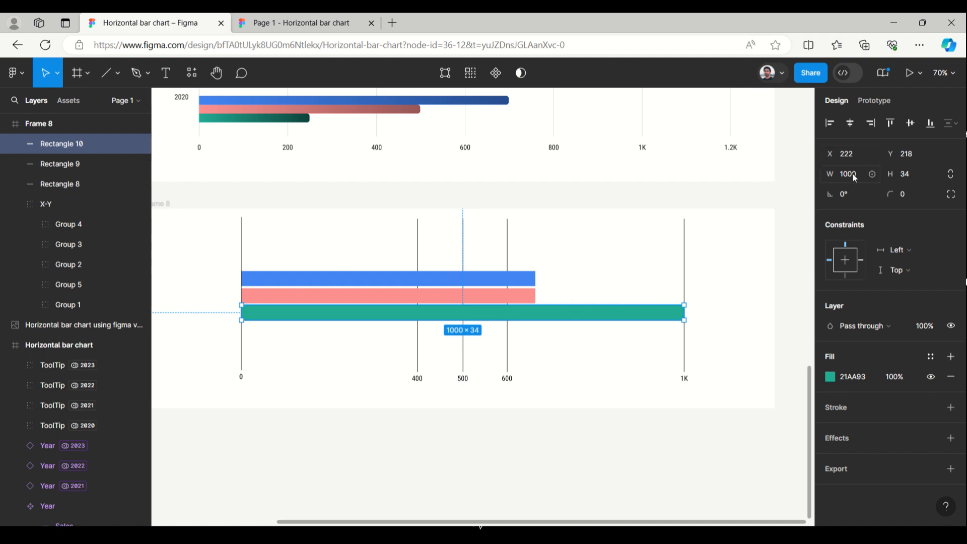
pyautogui.click(873, 175)
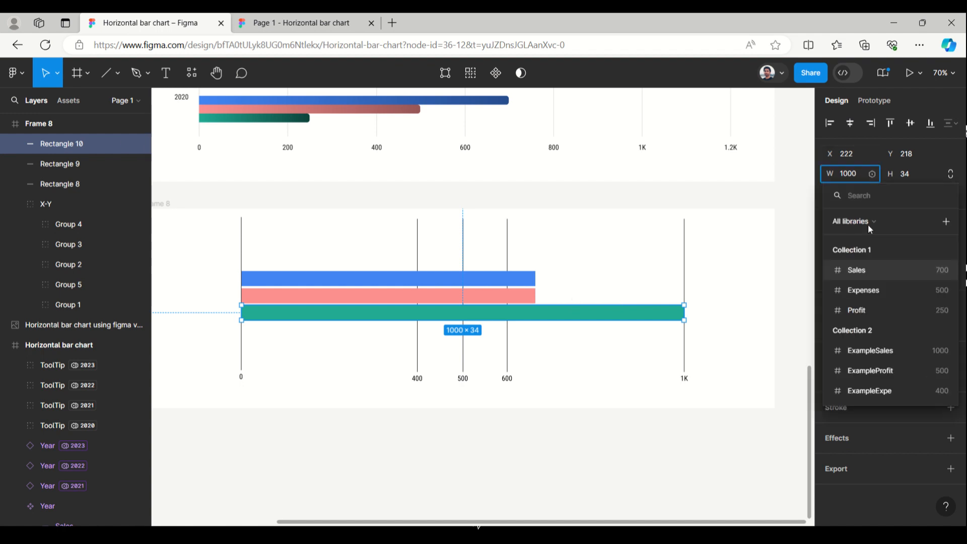
pyautogui.click(869, 375)
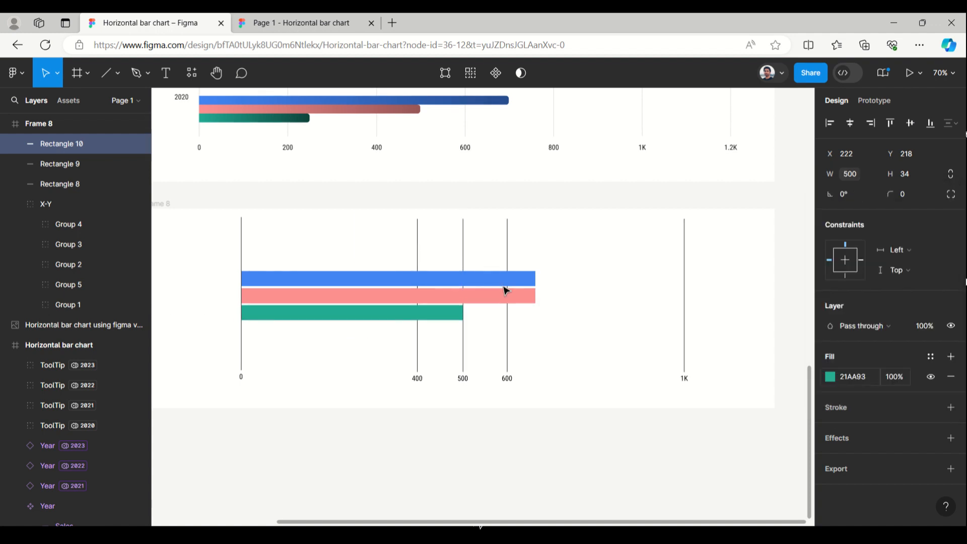
# - Bind the pink bar's width to the ExampleExpe number variable
pyautogui.click(509, 300)
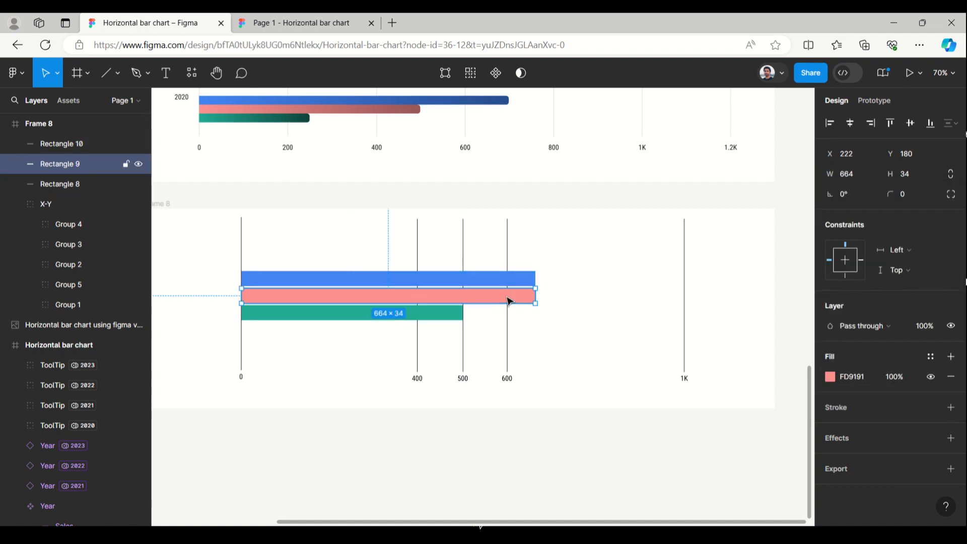
pyautogui.click(873, 176)
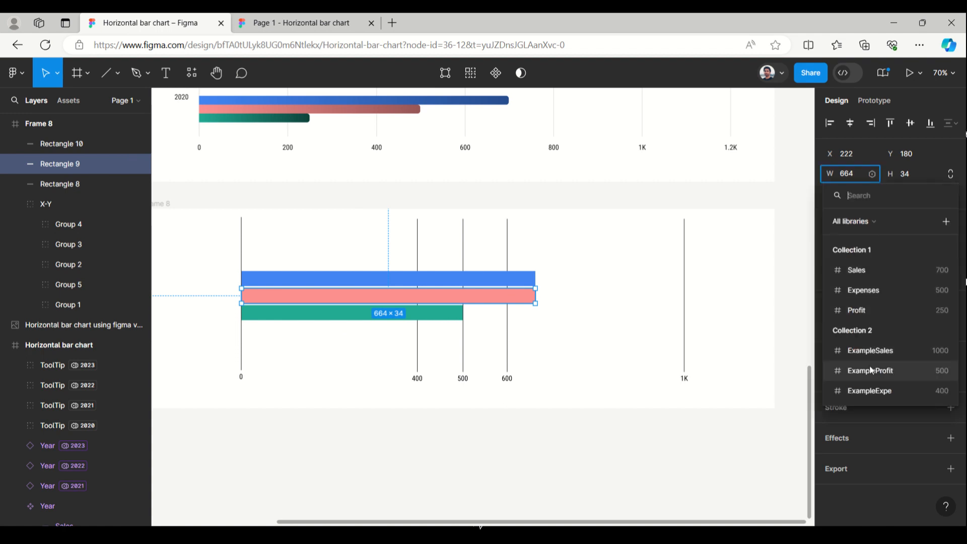
pyautogui.click(875, 391)
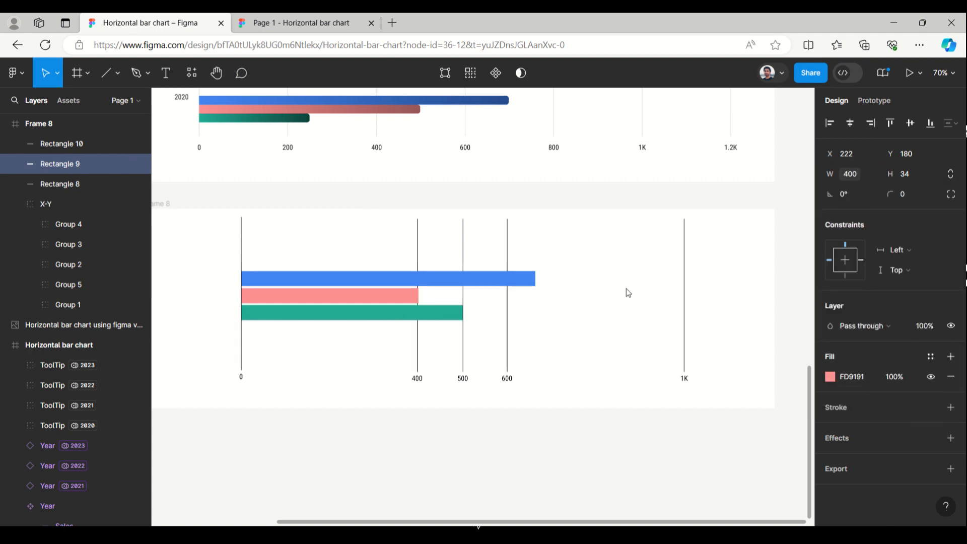
# - Bind the blue bar's width to the ExampleSales number variable
pyautogui.click(499, 282)
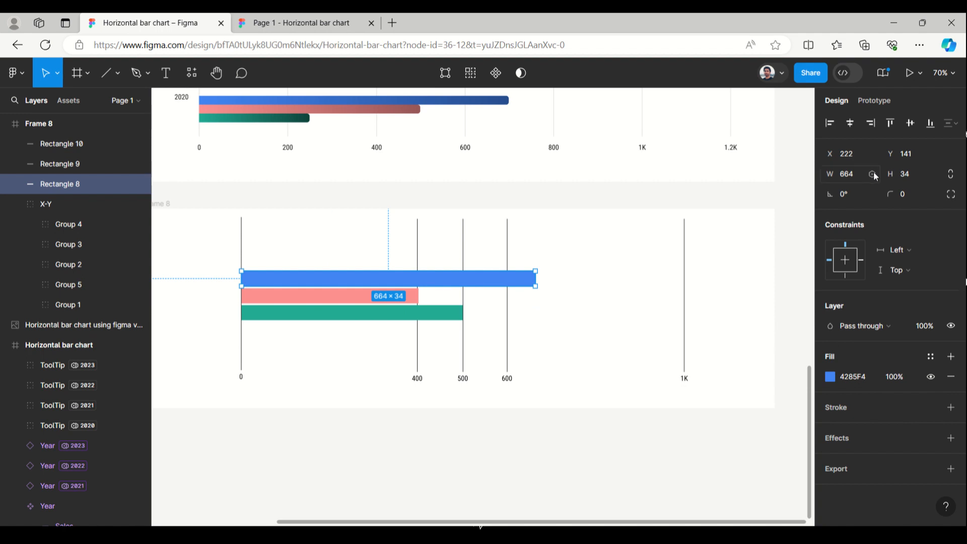
pyautogui.click(873, 174)
pyautogui.click(887, 353)
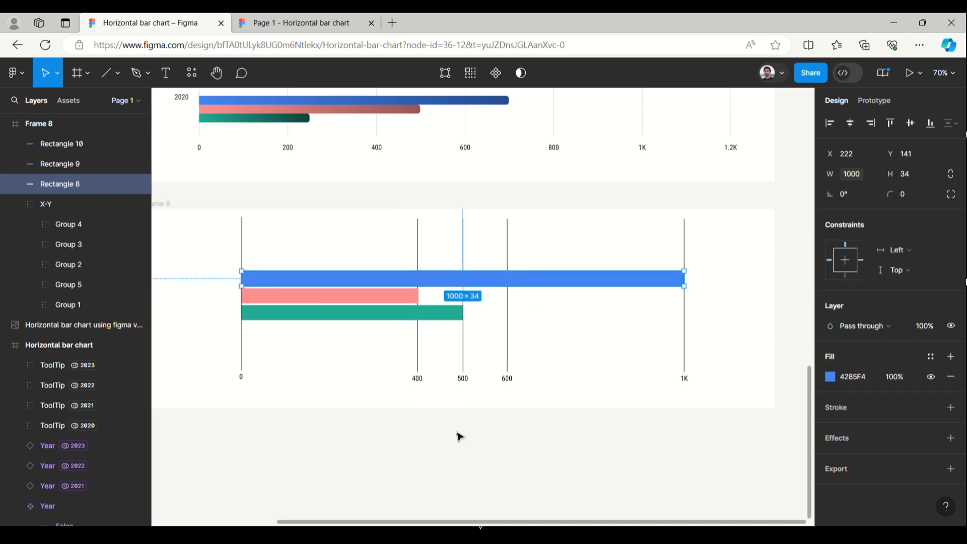
pyautogui.click(406, 422)
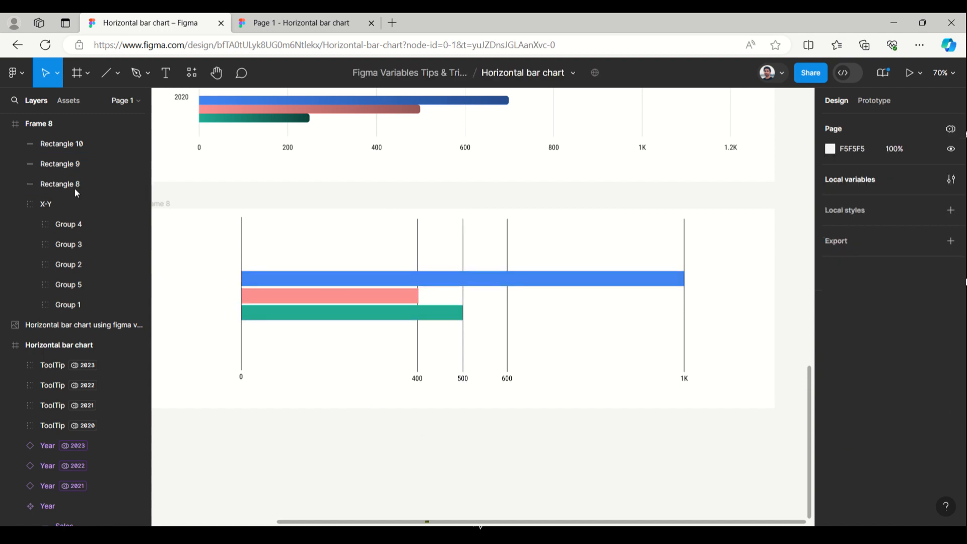
# - Move the three bars down together until they sit just above the axis labels, with the green bar at Y 335
pyautogui.click(57, 182)
pyautogui.keyDown('shift'); pyautogui.click(57, 163); pyautogui.keyUp('shift')
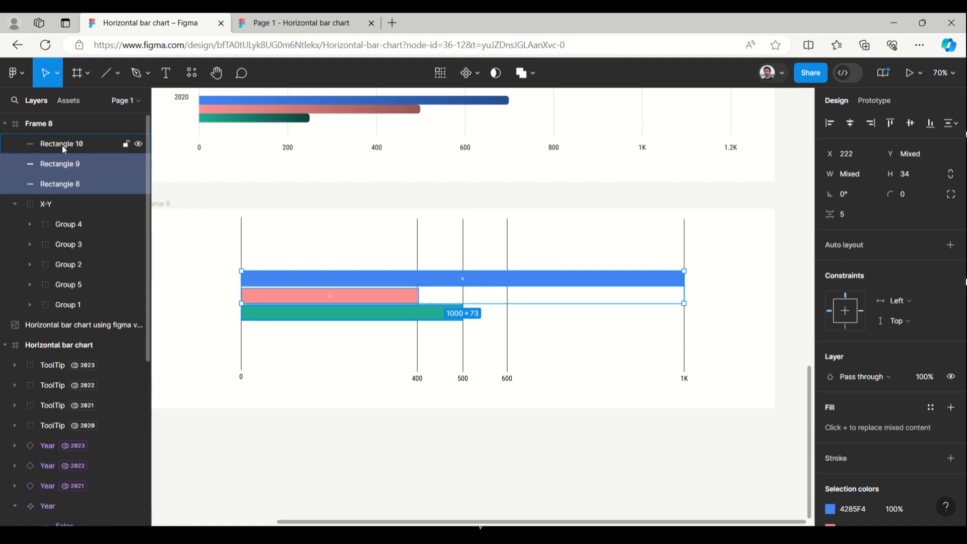
pyautogui.keyDown('shift'); pyautogui.click(62, 145); pyautogui.keyUp('shift')
pyautogui.hotkey('shift', 'Down')
pyautogui.hotkey('shift', 'Down')
pyautogui.hotkey('shift', 'Down')
pyautogui.hotkey('shift', 'Down')
pyautogui.hotkey('shift', 'Down')
pyautogui.hotkey('shift', 'Down')
pyautogui.hotkey('shift', 'Down')
pyautogui.hotkey('shift', 'Down')
pyautogui.hotkey('shift', 'Down')
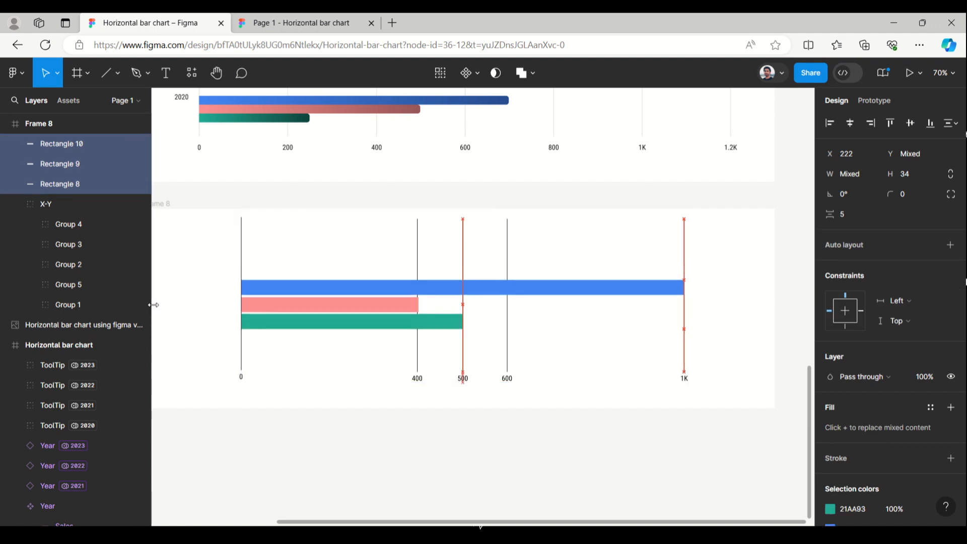
pyautogui.hotkey('shift', 'Down')
pyautogui.hotkey('shift', 'Down')
pyautogui.hotkey('shift', 'Down')
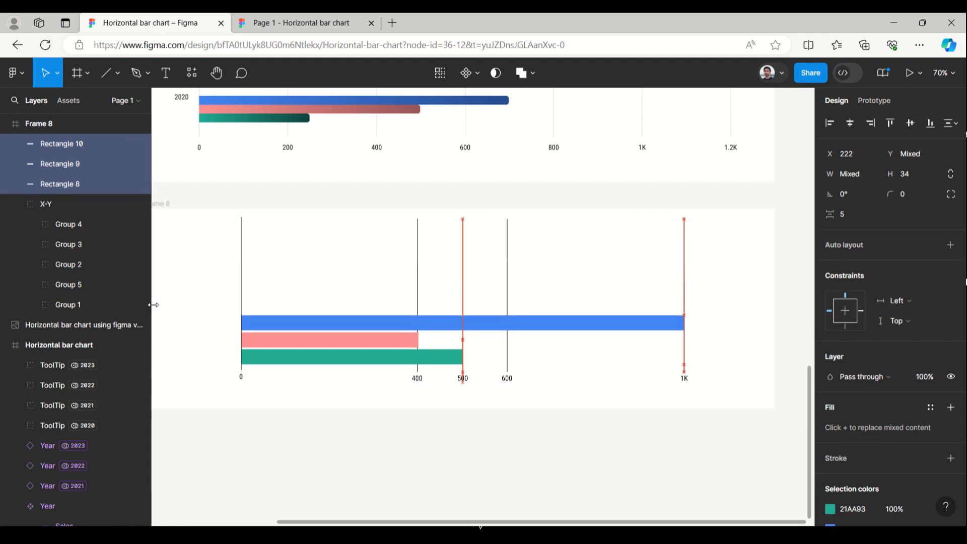
pyautogui.press('Down')
pyautogui.press('Down')
pyautogui.press('Down')
pyautogui.press('Down')
pyautogui.press('Down')
pyautogui.press('Down')
pyautogui.press('Down')
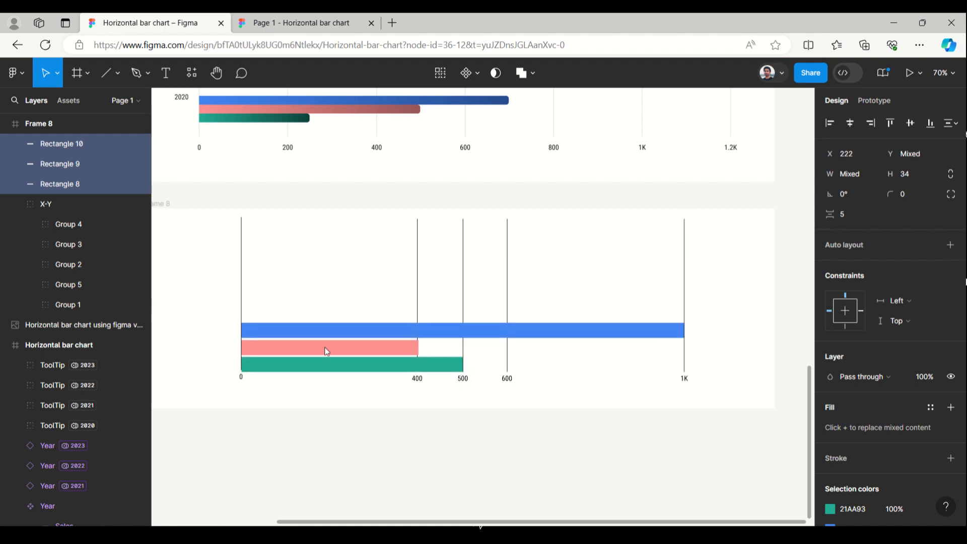
pyautogui.click(411, 456)
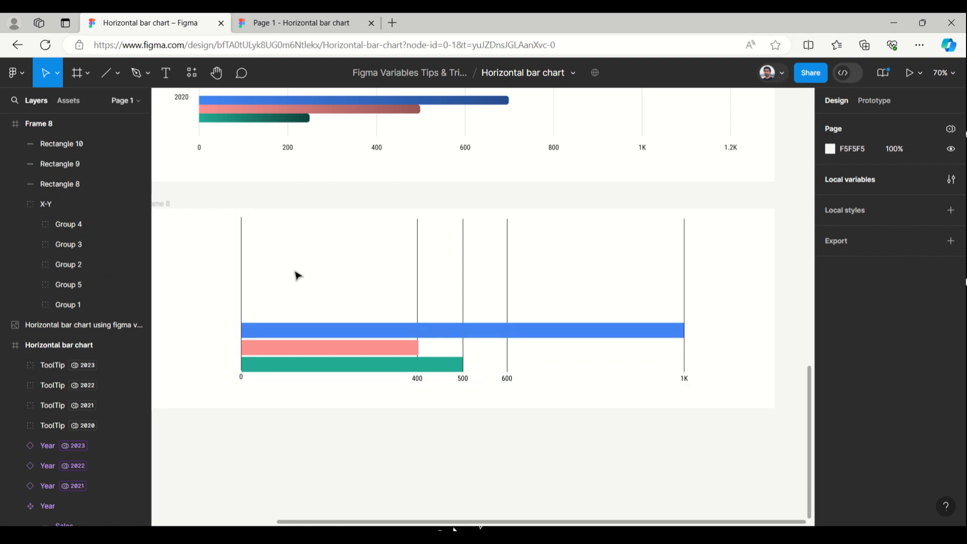
# - Draw a tooltip rectangle about 93 × 69 just past the end of the blue bar
pyautogui.click(118, 78)
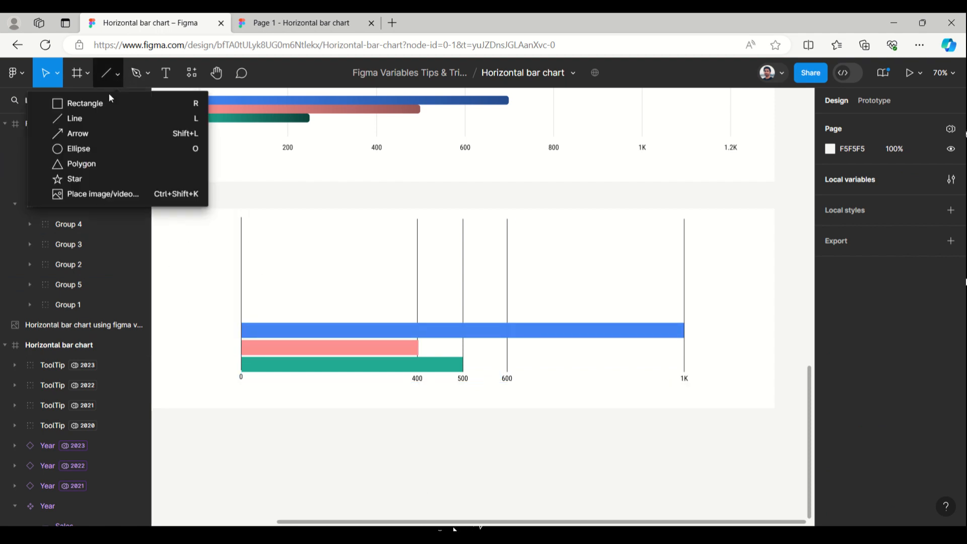
pyautogui.click(85, 105)
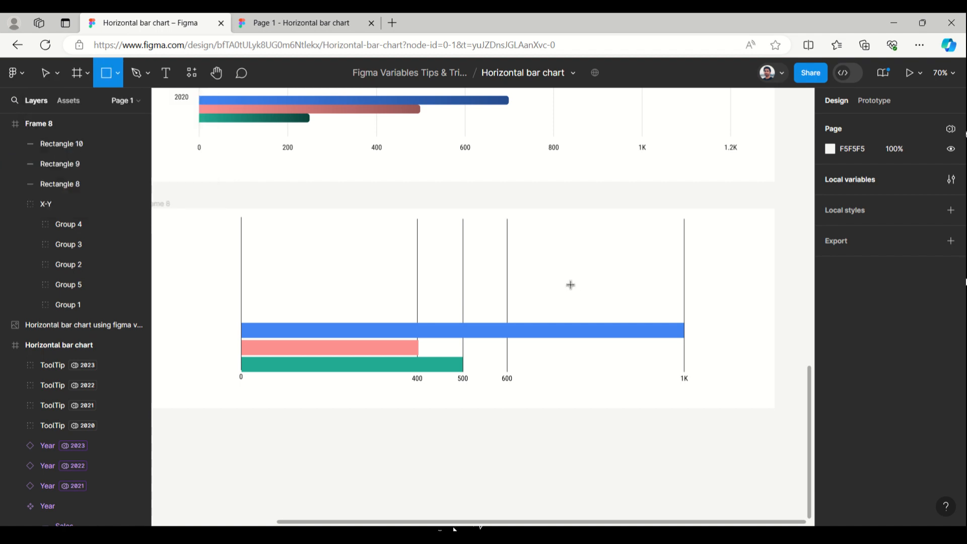
pyautogui.click(79, 143)
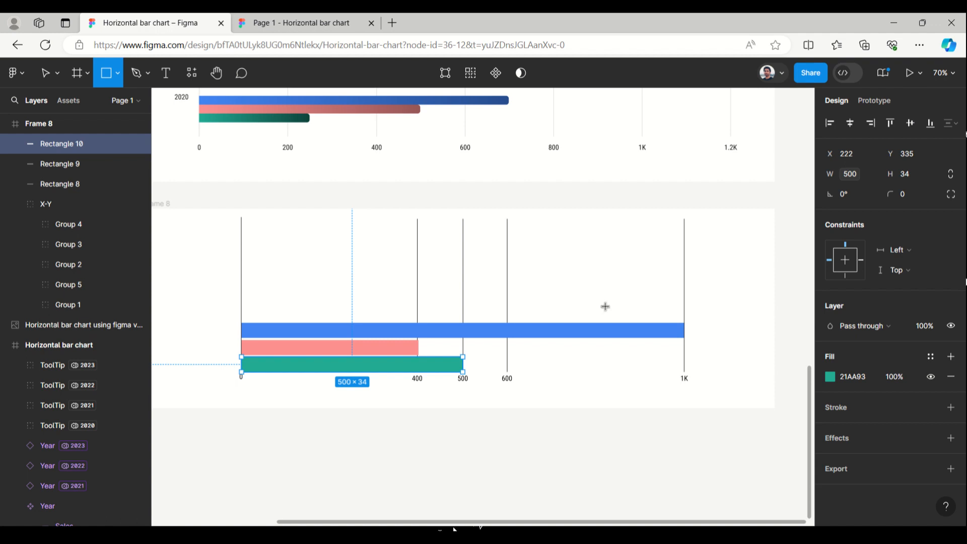
pyautogui.moveTo(600, 293)
pyautogui.mouseDown()
pyautogui.moveTo(626, 318)
pyautogui.moveTo(618, 323)
pyautogui.moveTo(641, 307)
pyautogui.moveTo(707, 325)
pyautogui.moveTo(719, 339)
pyautogui.mouseUp()
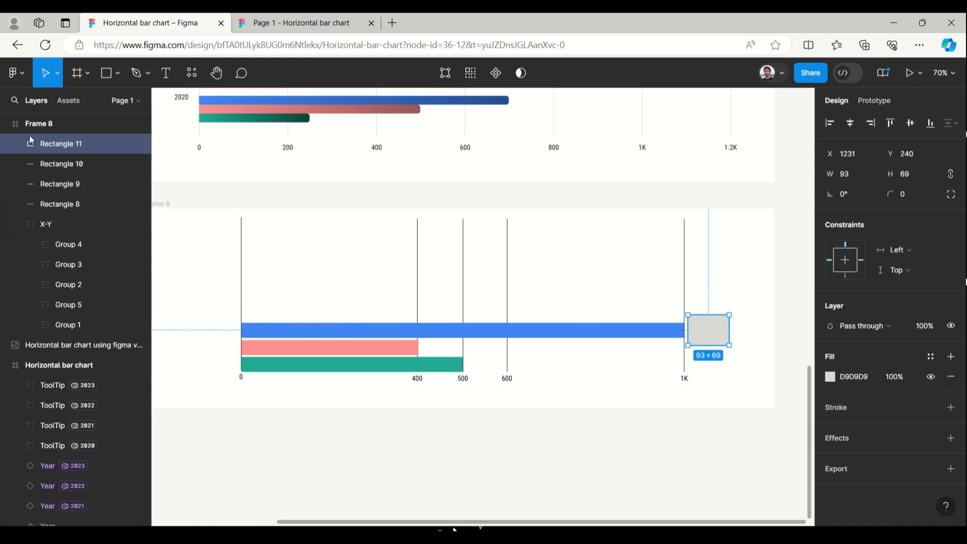
# - Add a Sales text label inside the grey rectangle and fit it across the rectangle's upper edge
pyautogui.click(165, 81)
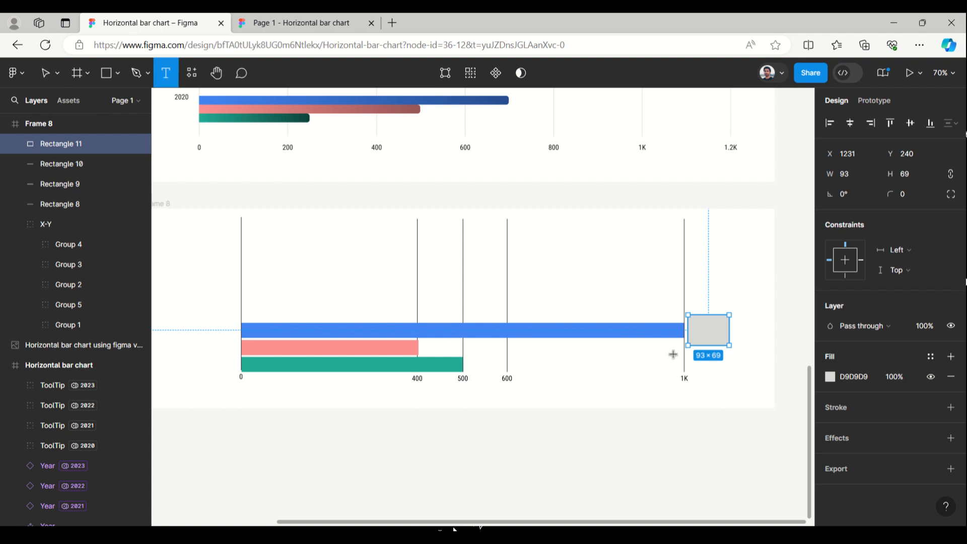
pyautogui.click(701, 331)
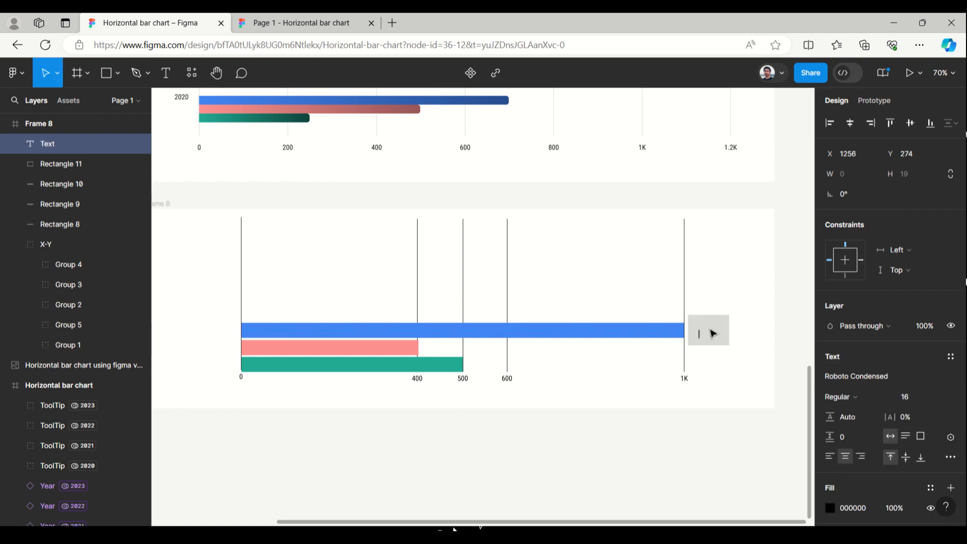
pyautogui.write('Sales')
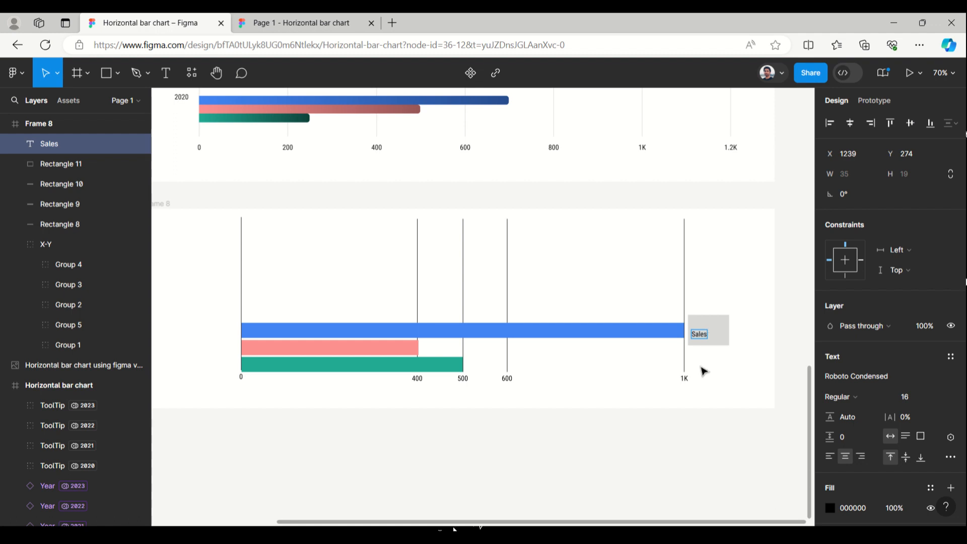
pyautogui.press('Escape')
pyautogui.scroll(3, 739, 325)
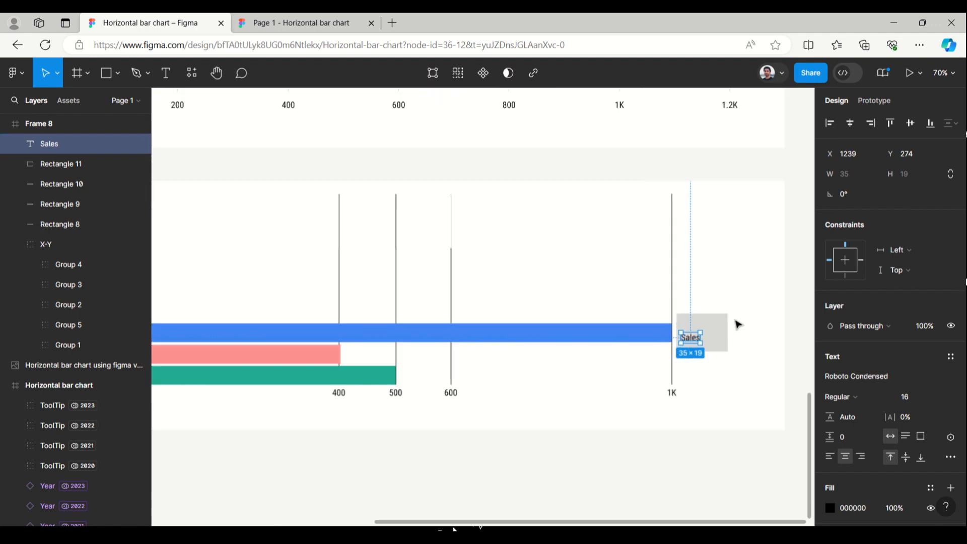
pyautogui.scroll(8, 739, 324)
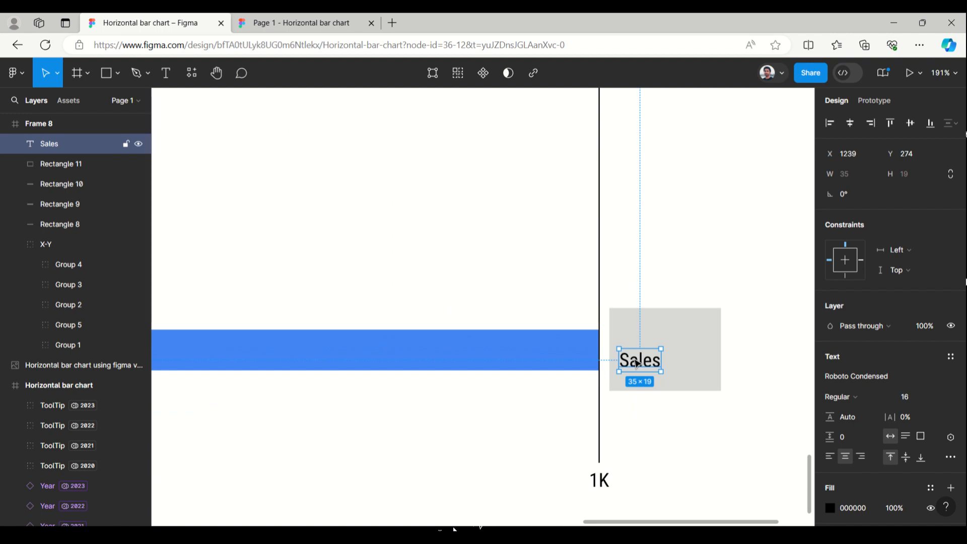
pyautogui.moveTo(638, 363); pyautogui.dragTo(611, 323)
# - Duplicate the Sales label directly below the original and change the copy's text to Year
pyautogui.moveTo(712, 322); pyautogui.dragTo(670, 351)
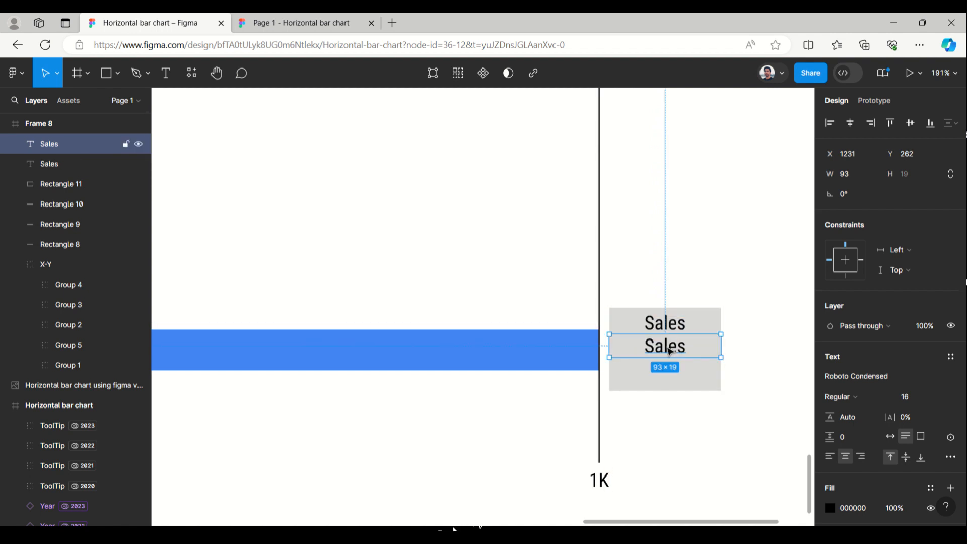
pyautogui.doubleClick(668, 348)
pyautogui.write('Year')
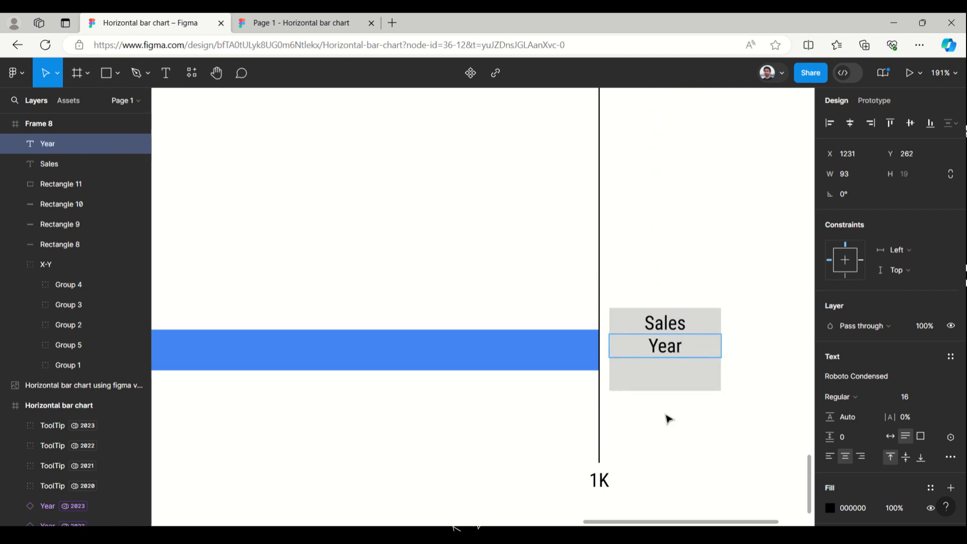
pyautogui.press('Escape')
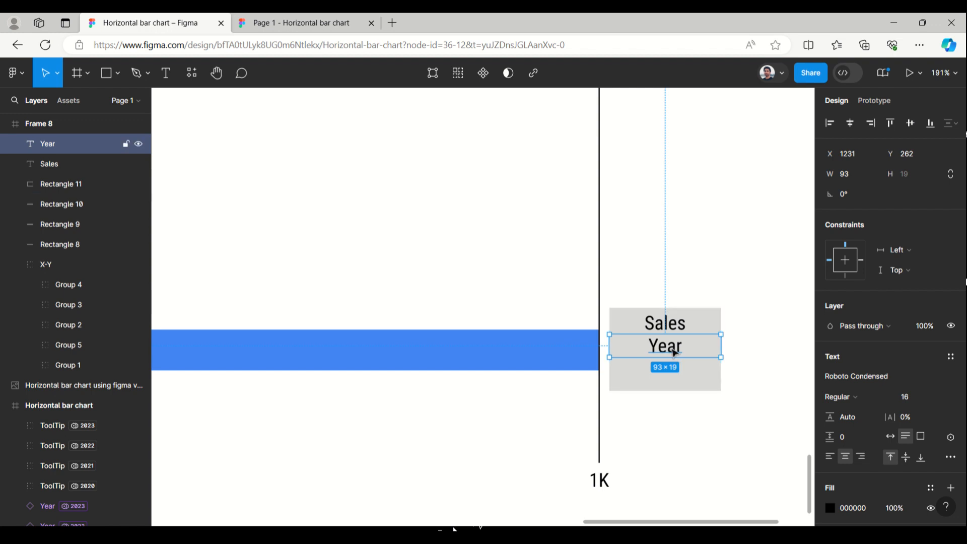
# - Round the grey tooltip rectangle's corners with a radius of 10
pyautogui.scroll(-3, 670, 350)
pyautogui.click(715, 328)
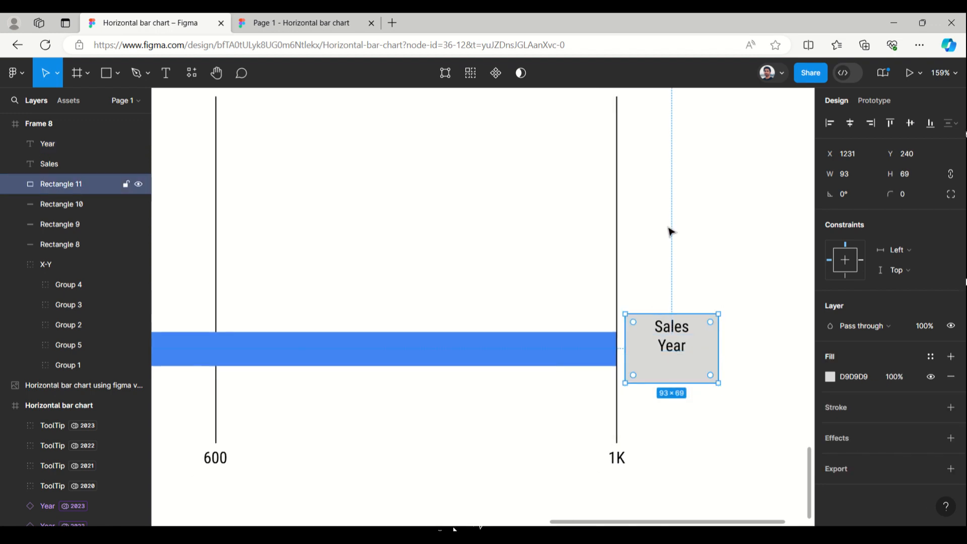
pyautogui.click(914, 195)
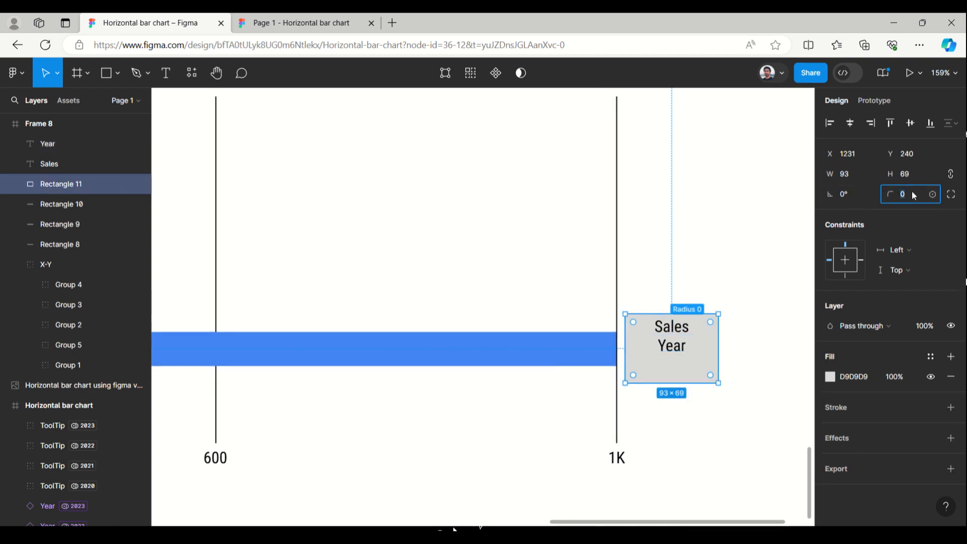
pyautogui.write('10')
pyautogui.click(771, 267)
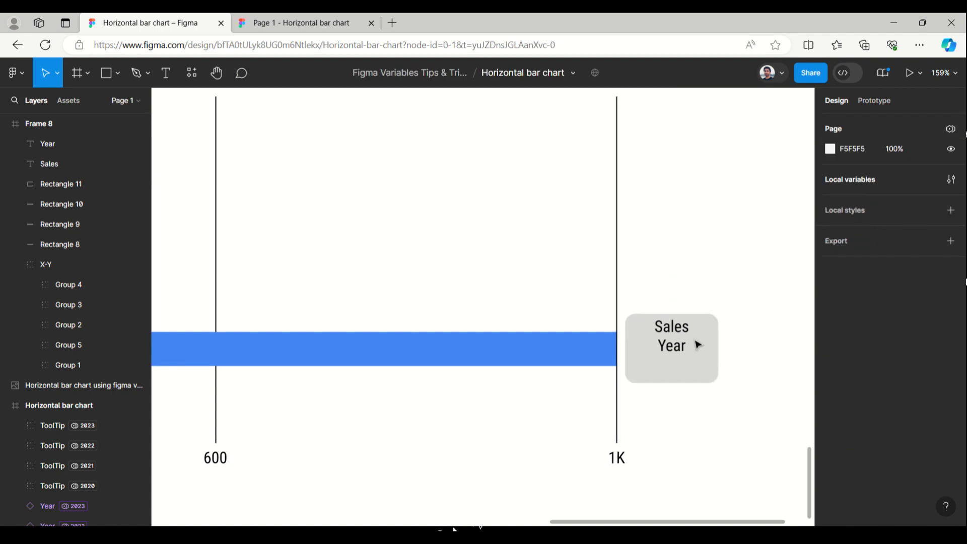
# - Nudge the Year label down to Y 282, near the lower edge of the tooltip rectangle
pyautogui.click(680, 348)
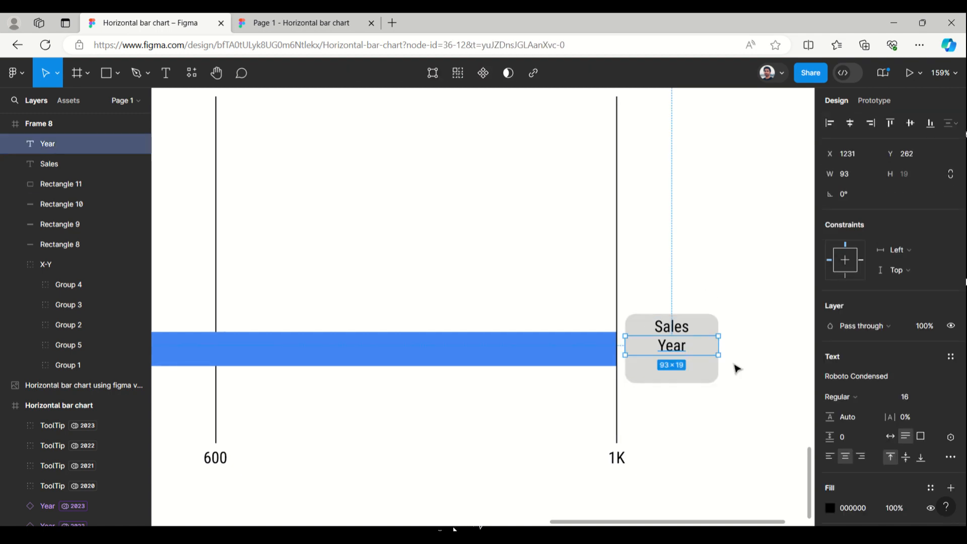
pyautogui.press('Down')
pyautogui.press('Down')
pyautogui.press('Down')
pyautogui.press('Down')
pyautogui.press('Down')
pyautogui.press('Down')
pyautogui.press('Down')
pyautogui.press('Down')
pyautogui.press('Down')
pyautogui.press('Down')
pyautogui.press('Down')
pyautogui.press('Down')
pyautogui.press('Down')
pyautogui.press('Down')
pyautogui.press('Down')
pyautogui.press('Down')
pyautogui.press('Down')
pyautogui.press('Down')
pyautogui.press('Down')
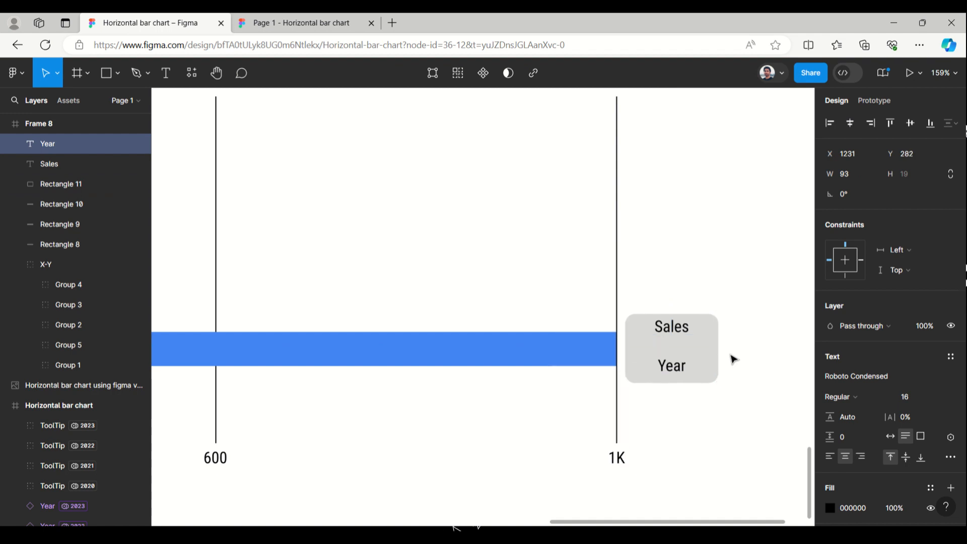
# - Nudge the Sales label down a few pixels to balance its spacing inside the tooltip rectangle
pyautogui.click(685, 332)
pyautogui.press('Down')
pyautogui.press('Down')
pyautogui.press('Down')
pyautogui.press('Down')
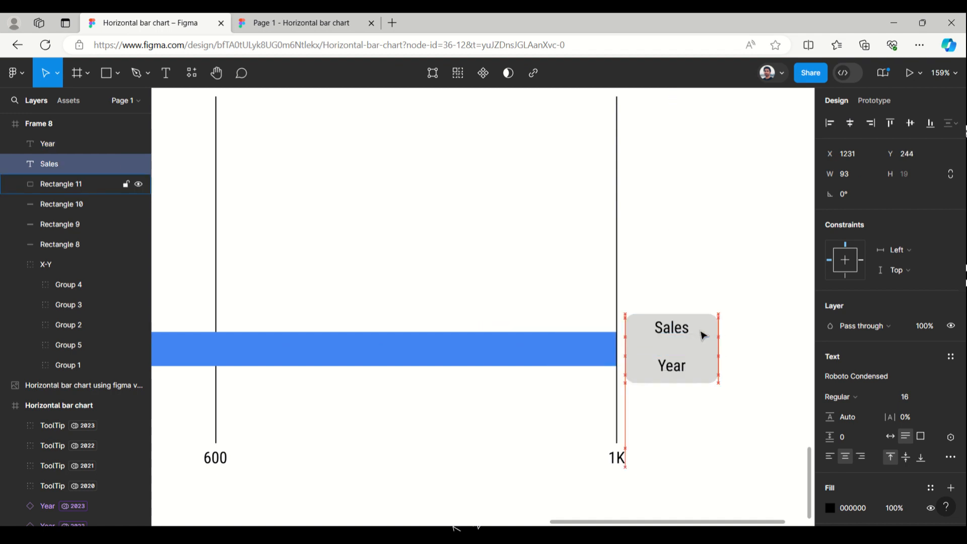
pyautogui.click(711, 276)
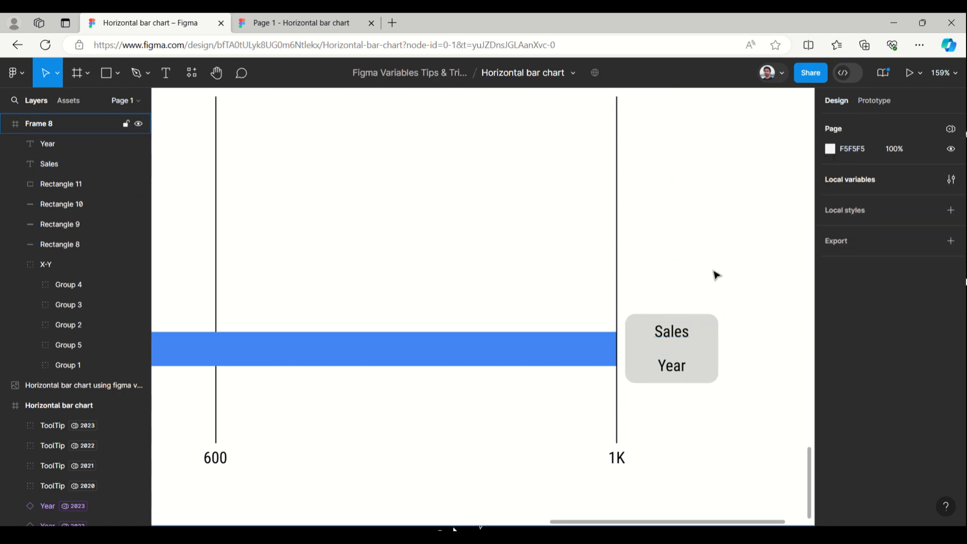
# - Create a string variable with the value 2020 in Collection 2
pyautogui.scroll(-3, 715, 275)
pyautogui.scroll(-3, 716, 275)
pyautogui.scroll(3, 716, 275)
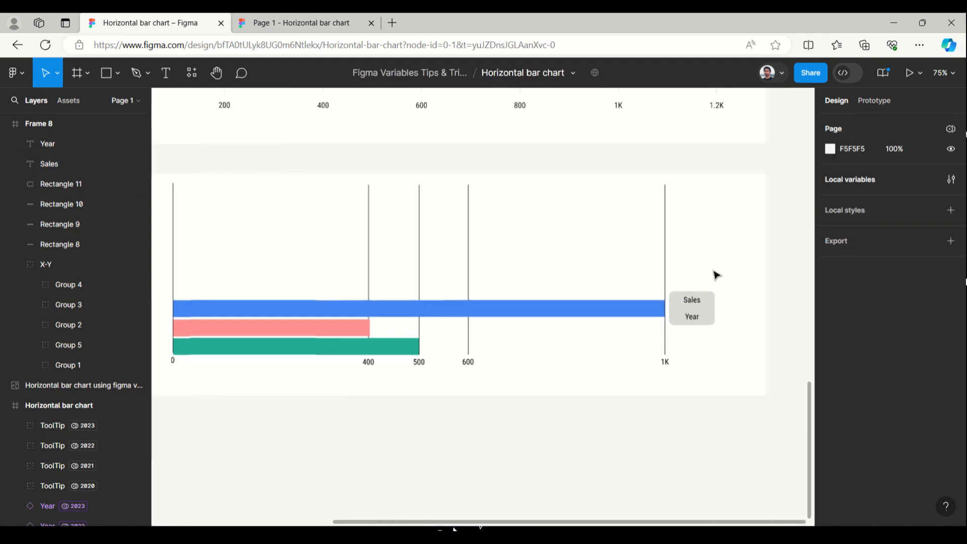
pyautogui.scroll(5, 716, 275)
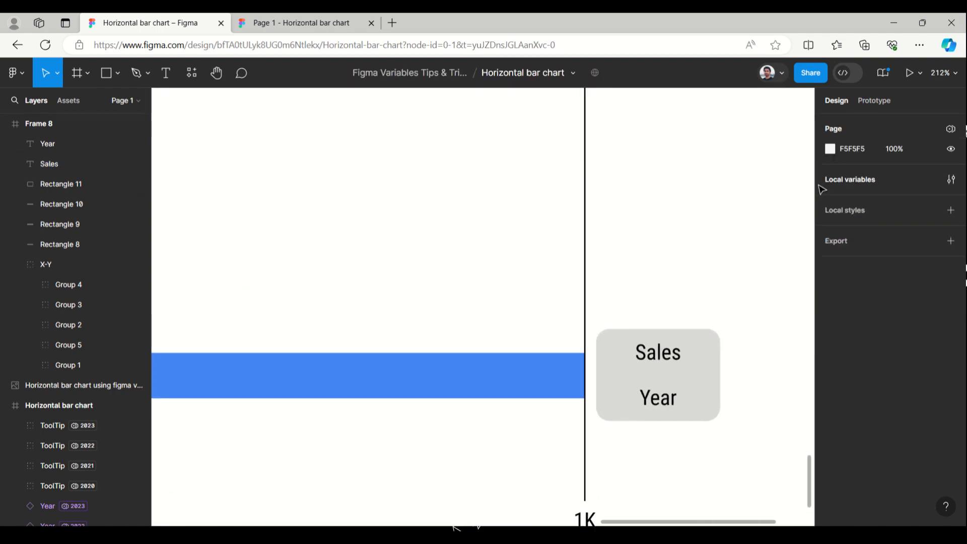
pyautogui.click(837, 181)
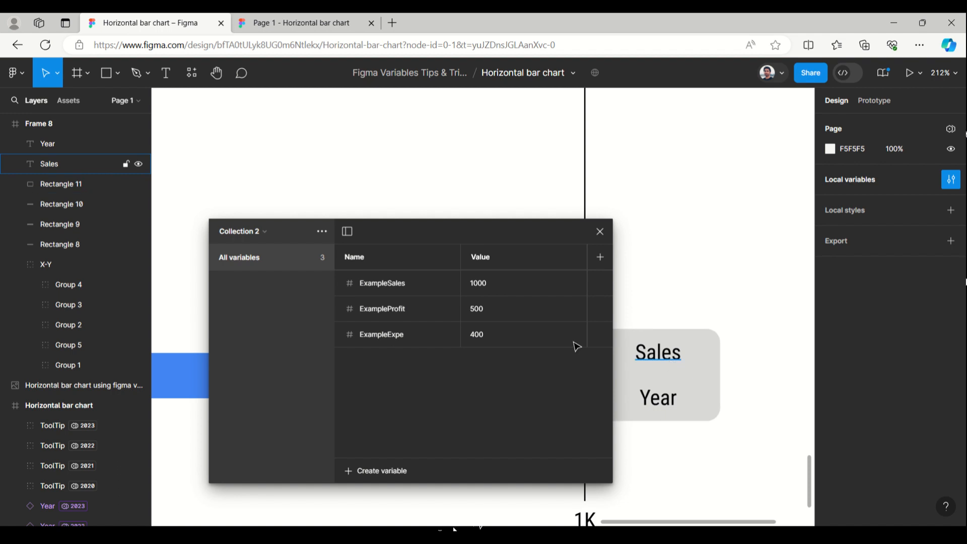
pyautogui.click(378, 469)
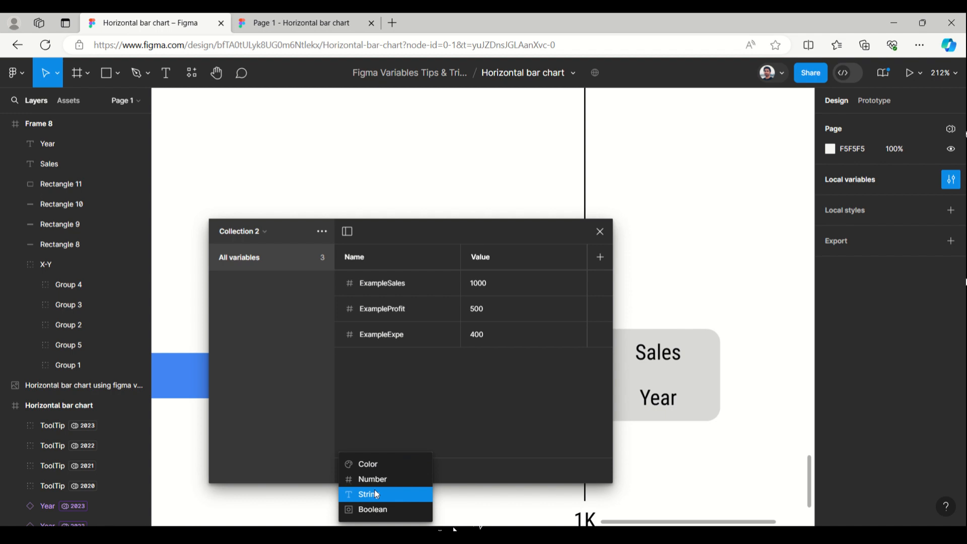
pyautogui.click(373, 493)
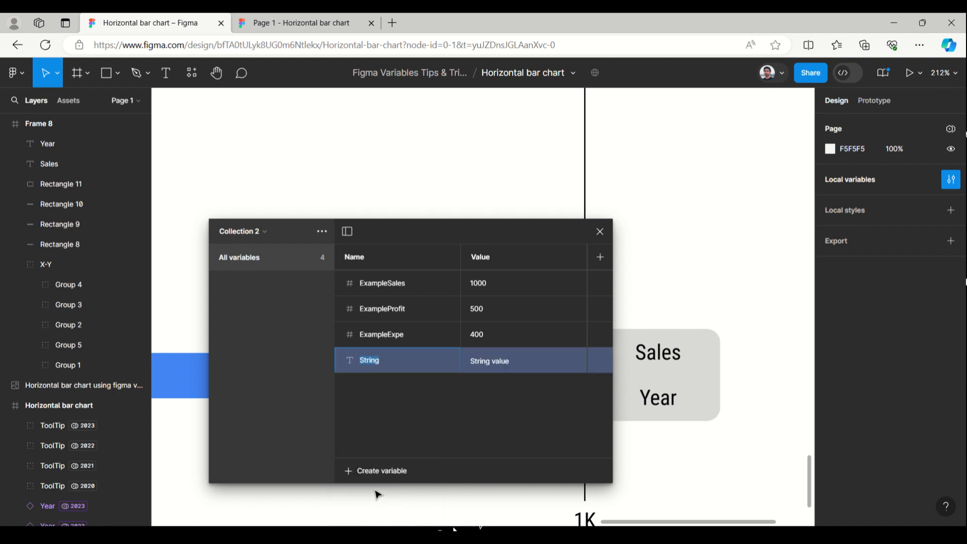
pyautogui.click(489, 362)
pyautogui.write('2020')
pyautogui.press('Return')
# - Rename the collection's value column to 2020 and add a second mode named 2021
pyautogui.doubleClick(484, 259)
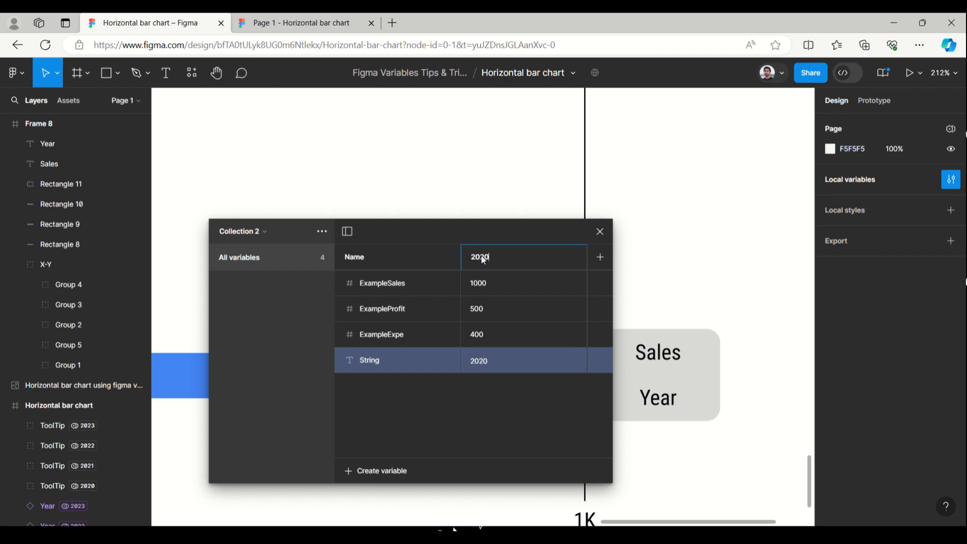
pyautogui.click(601, 257)
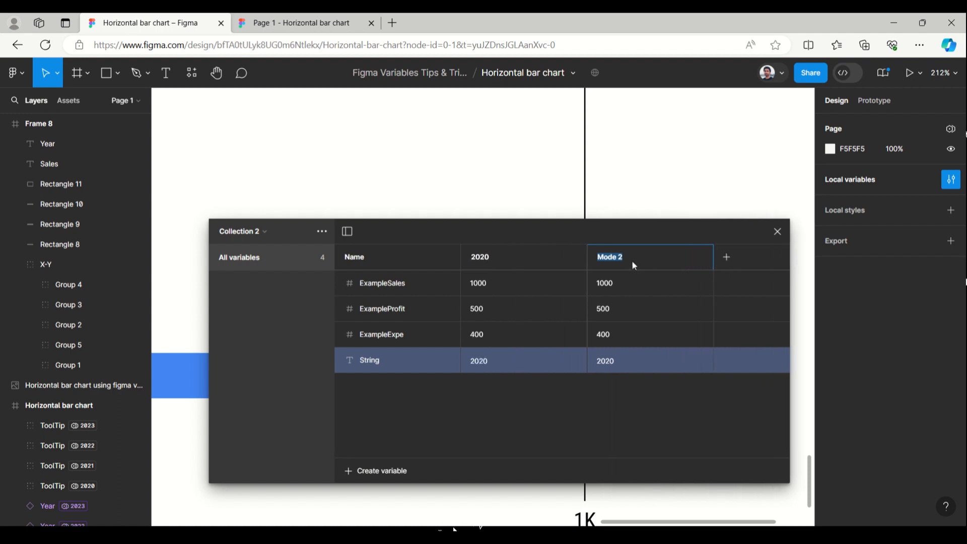
pyautogui.write('2021')
# - For the 2021 mode, set ExampleSales to 500, ExampleProfit to 300, ExampleExpe to 500 and the string to 2021
pyautogui.click(614, 281)
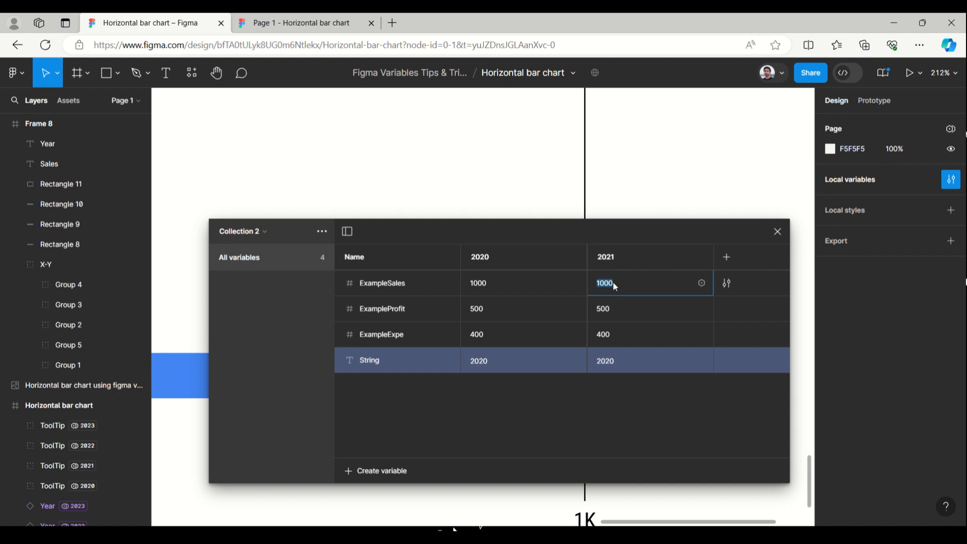
pyautogui.click(609, 311)
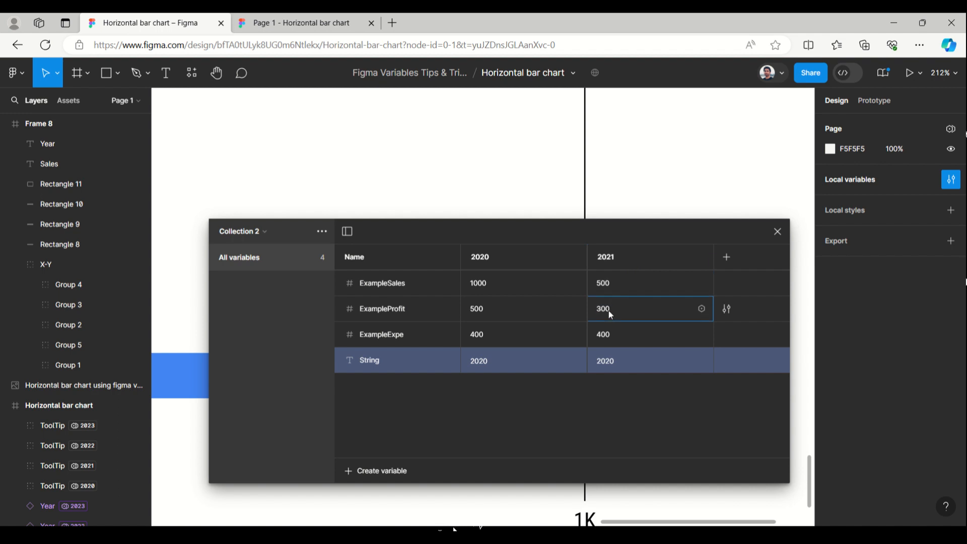
pyautogui.click(607, 335)
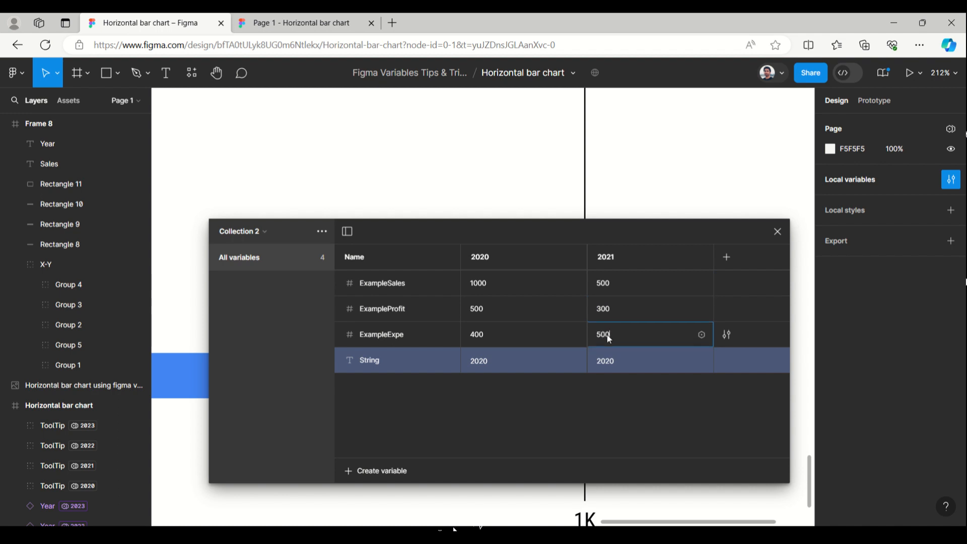
pyautogui.write('500')
pyautogui.click(606, 361)
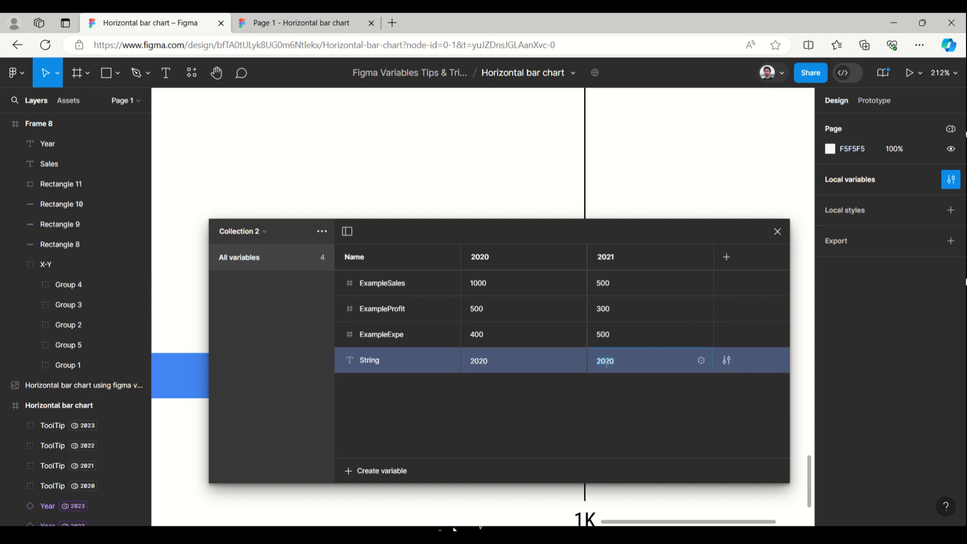
pyautogui.click(621, 361)
pyautogui.press('BackSpace')
pyautogui.write('1')
pyautogui.press('Return')
# - Add a 2022 mode with ExampleSales 1000, ExampleProfit 200 and ExampleExpe 700, and close the variables window
pyautogui.click(730, 257)
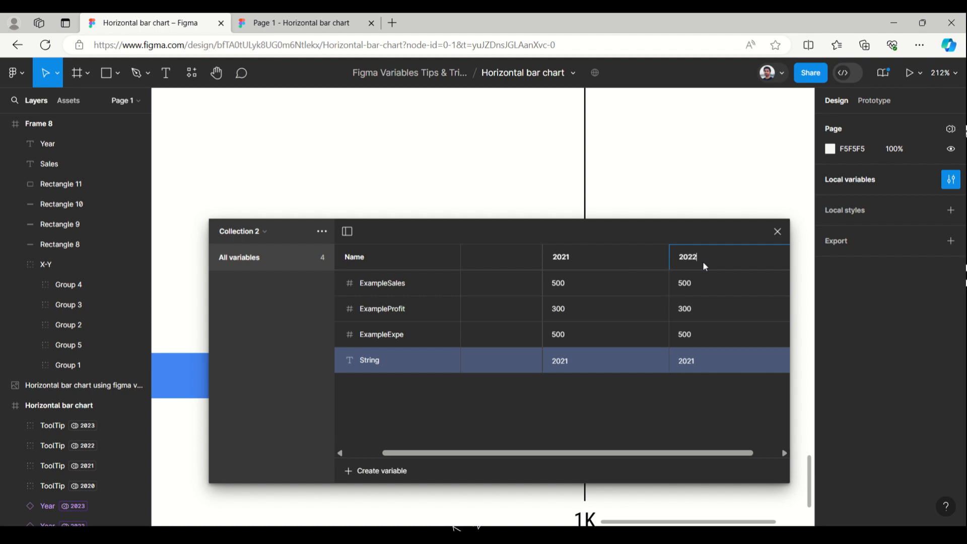
pyautogui.write('2022')
pyautogui.click(689, 286)
pyautogui.click(690, 315)
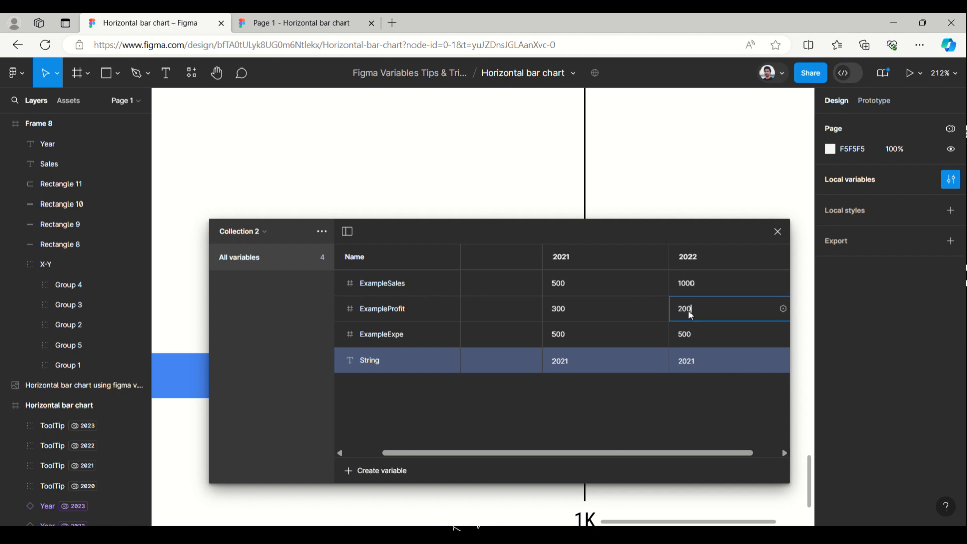
pyautogui.write('200')
pyautogui.click(689, 336)
pyautogui.write('7')
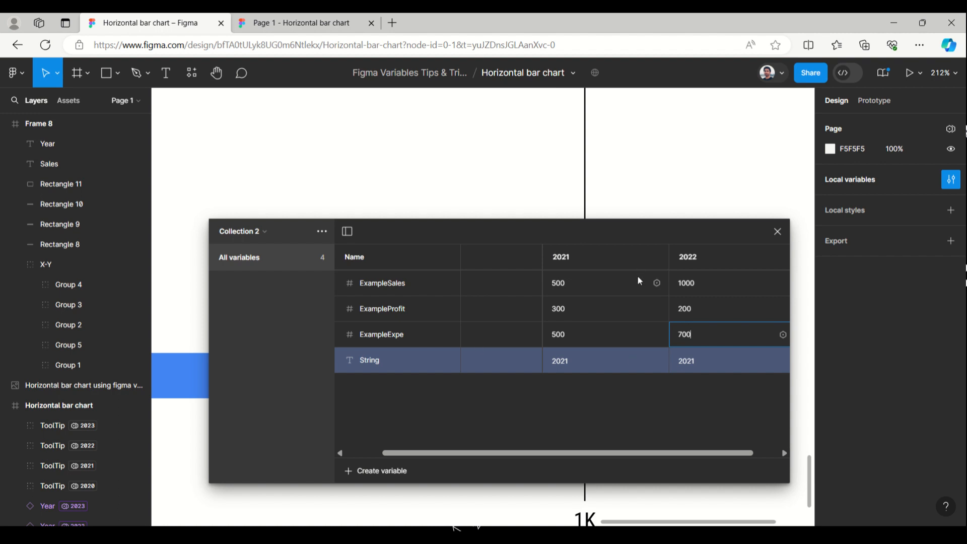
pyautogui.moveTo(562, 456); pyautogui.dragTo(492, 459)
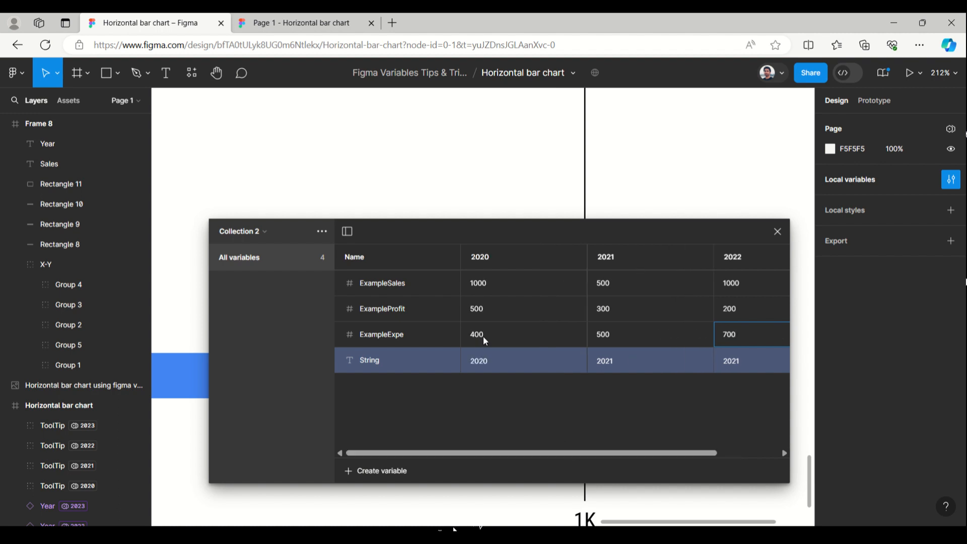
pyautogui.click(778, 231)
pyautogui.scroll(-10, 739, 291)
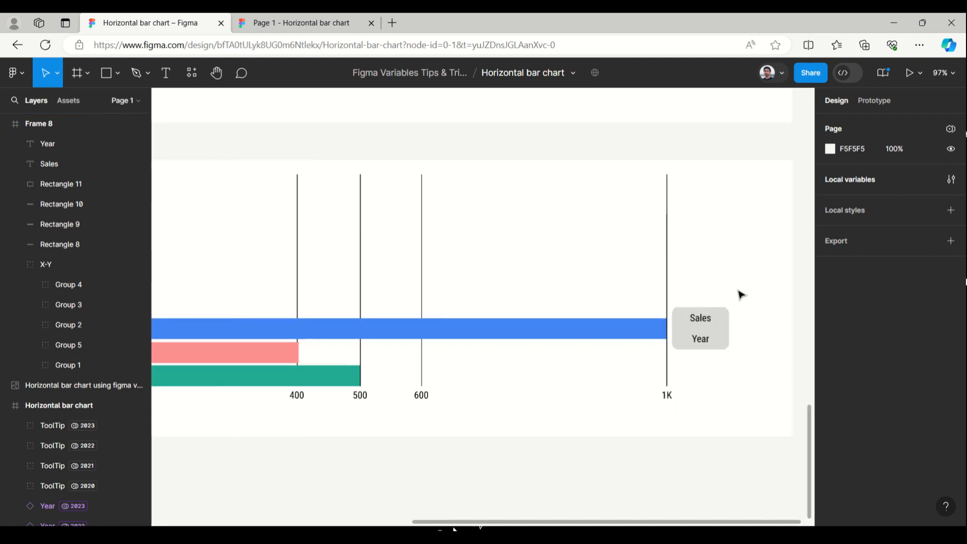
pyautogui.scroll(2, 291, 425)
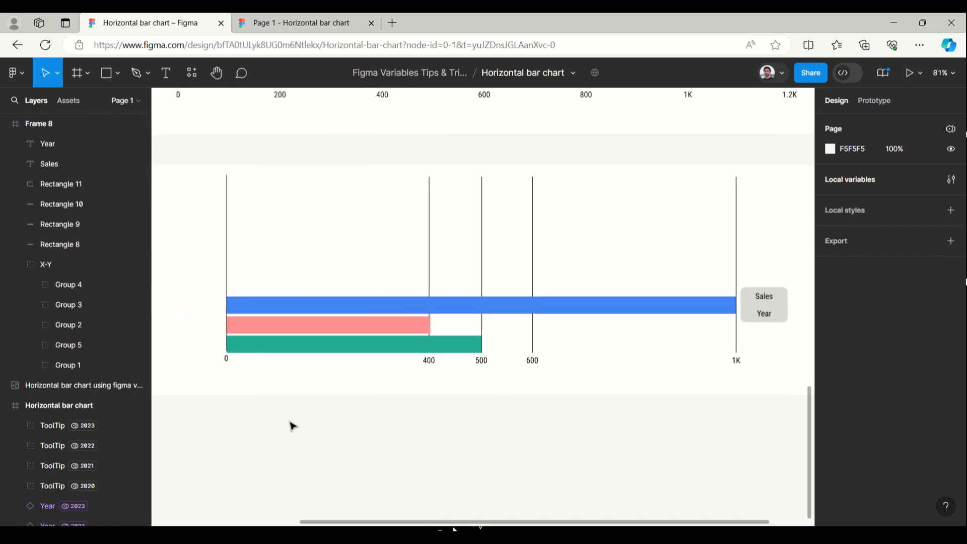
pyautogui.click(242, 325)
pyautogui.click(217, 235)
pyautogui.click(313, 301)
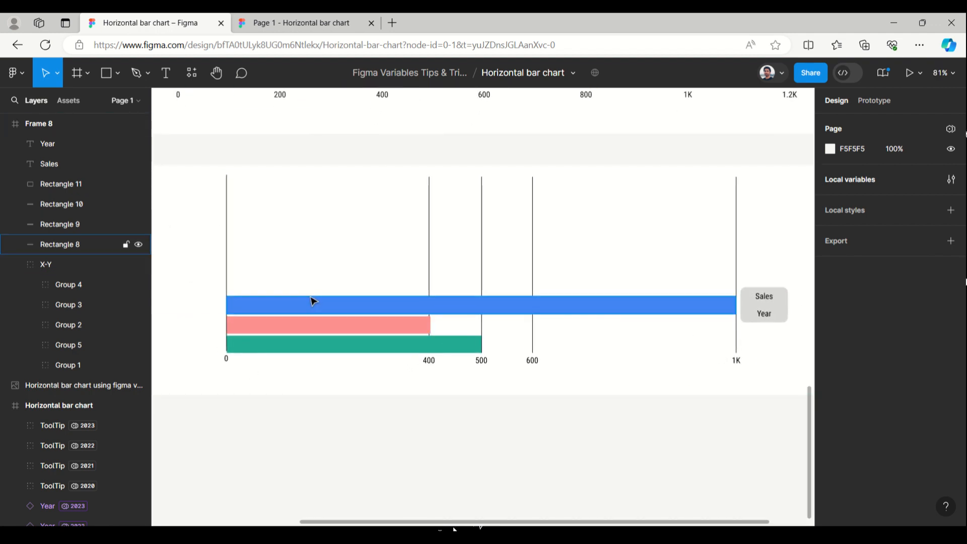
pyautogui.click(360, 301)
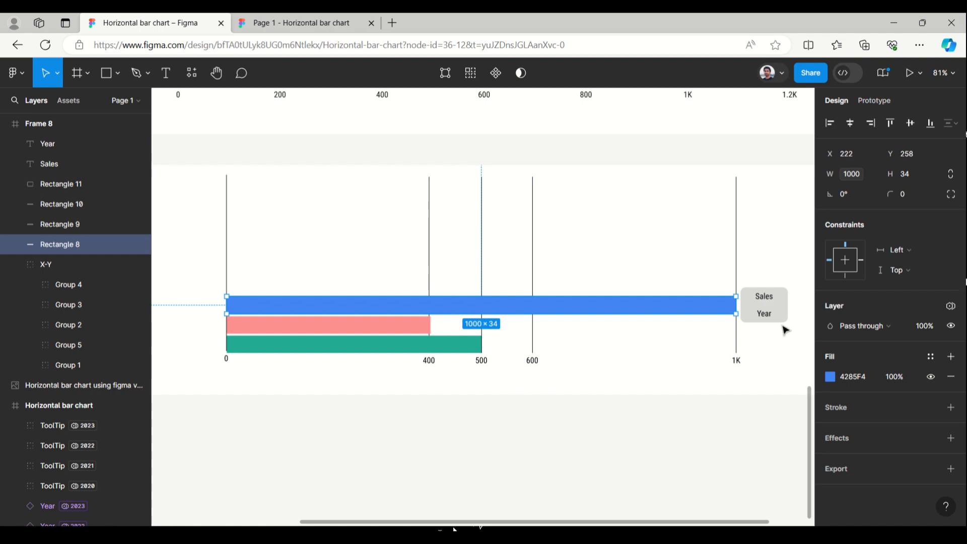
# - Bind the tooltip's Sales text to the ExampleSales variable from Collection 2
pyautogui.click(764, 299)
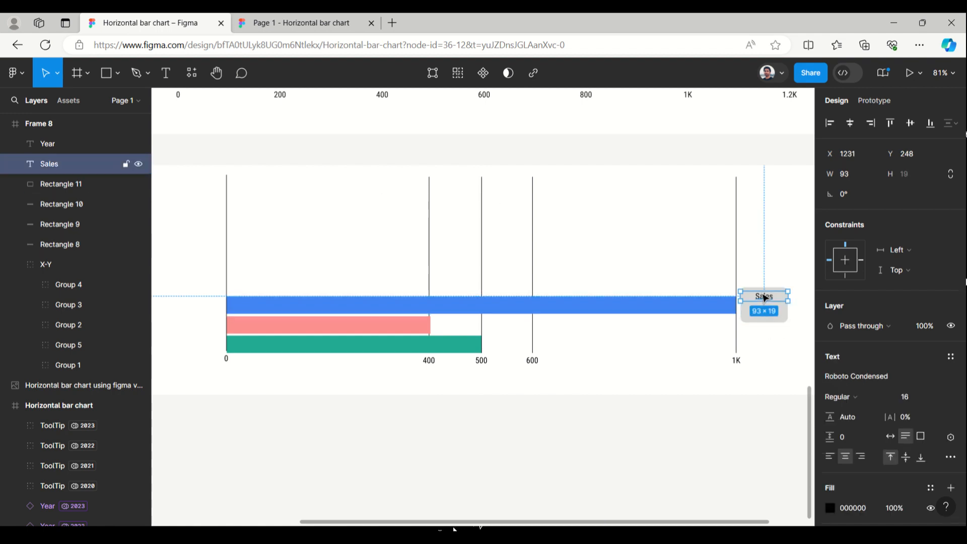
pyautogui.scroll(-2, 925, 301)
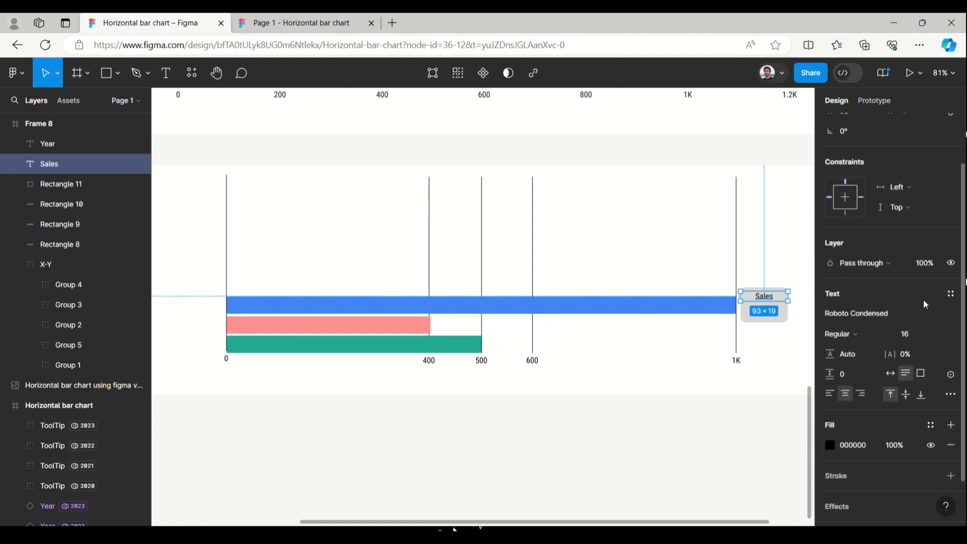
pyautogui.click(951, 375)
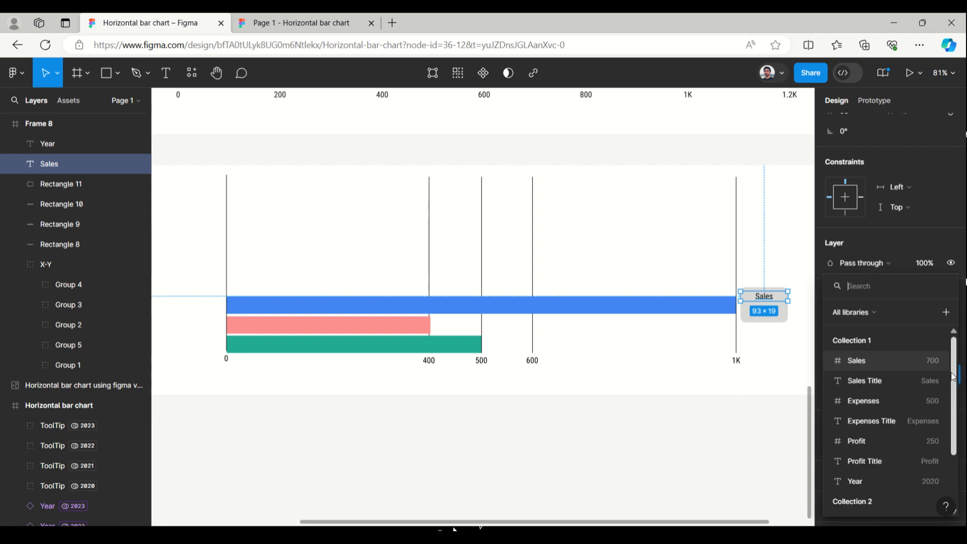
pyautogui.scroll(-3, 888, 431)
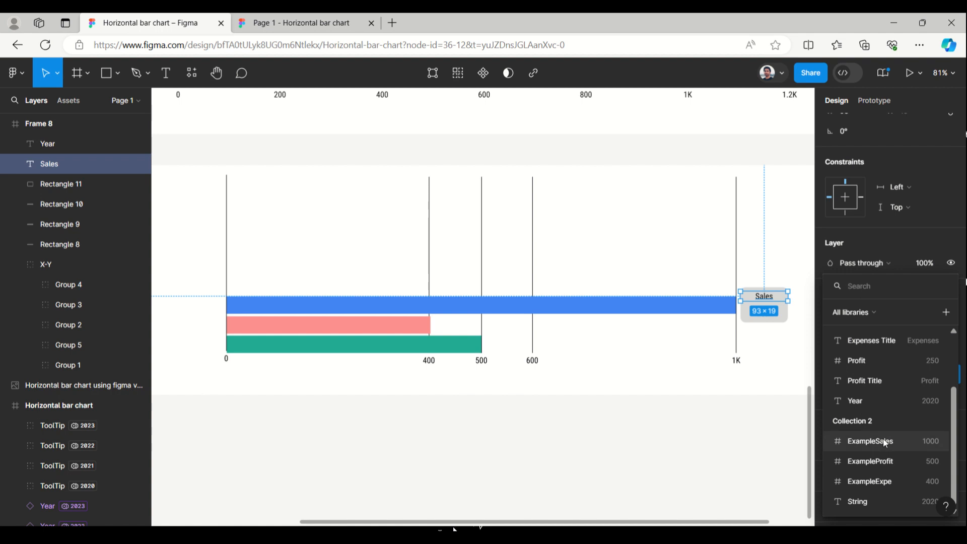
pyautogui.click(886, 441)
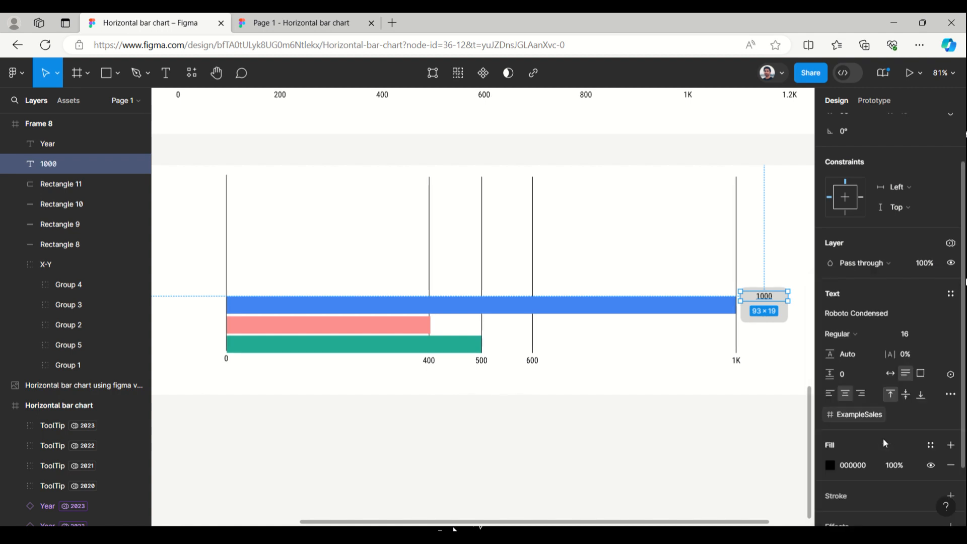
pyautogui.click(711, 456)
# - Bind the tooltip's Year text to the Year variable from Collection 1
pyautogui.click(774, 316)
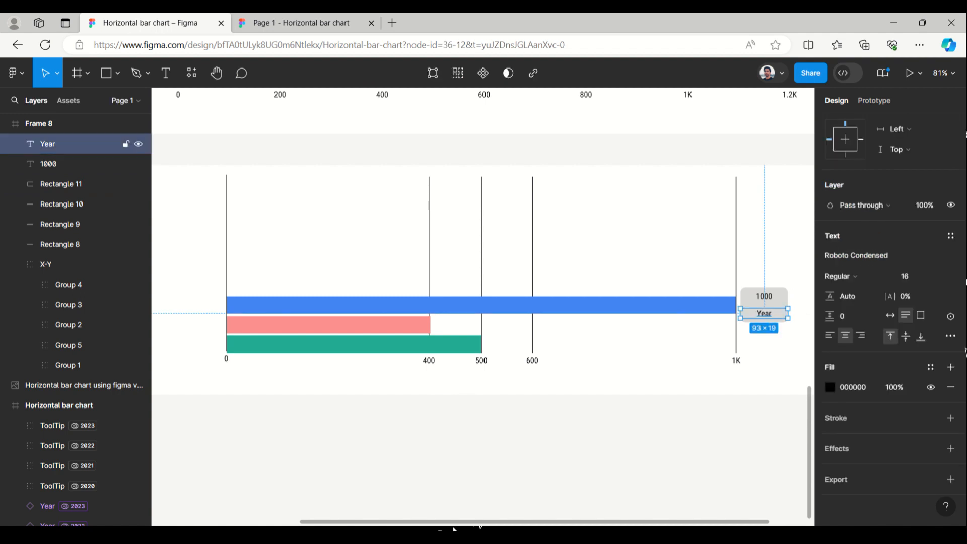
pyautogui.click(952, 317)
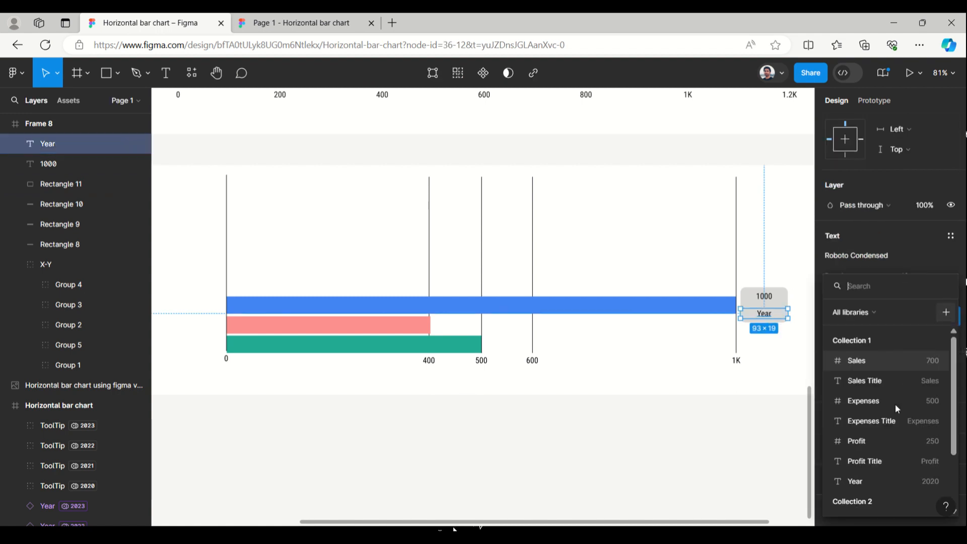
pyautogui.click(878, 481)
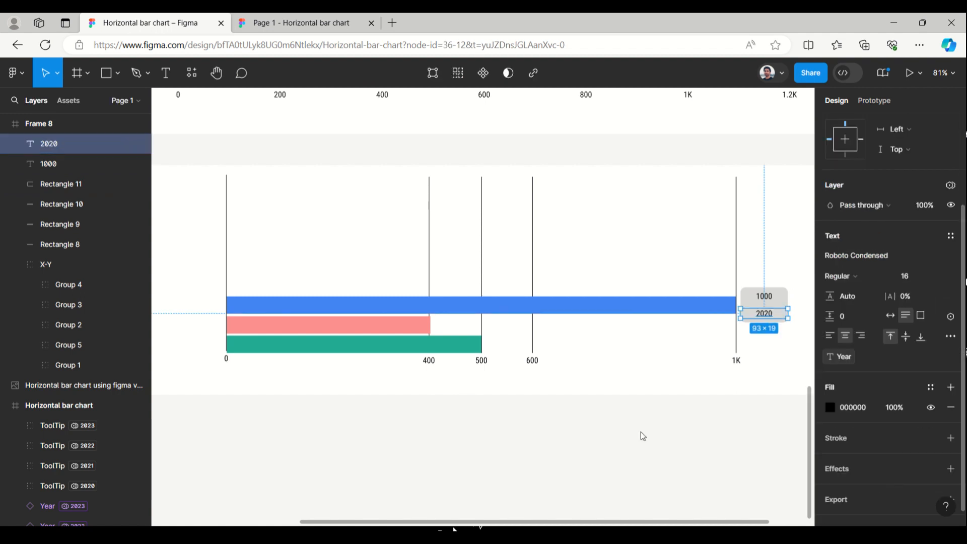
pyautogui.click(732, 417)
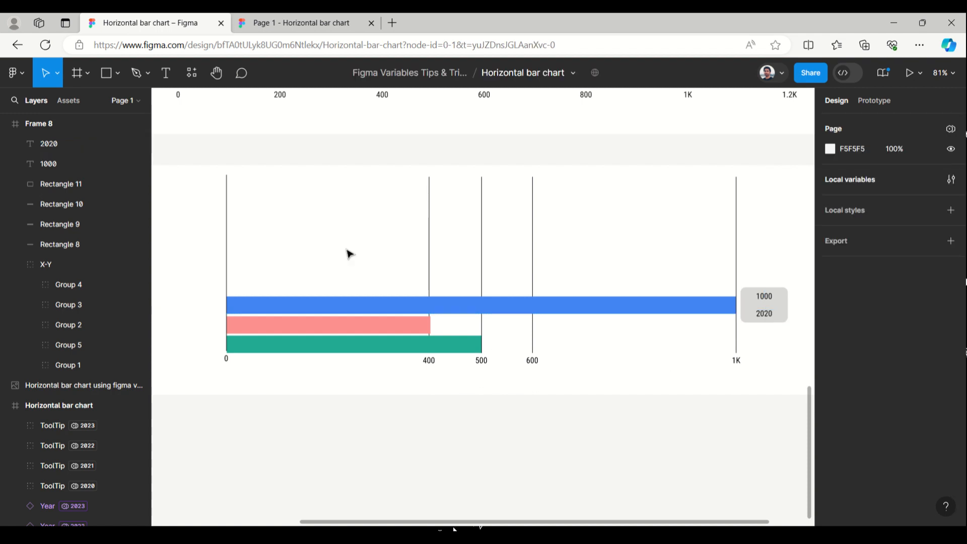
# - Group the tooltip's two text layers with its grey rectangle and name the group Sales-tool
pyautogui.click(51, 167)
pyautogui.keyDown('shift'); pyautogui.click(56, 185); pyautogui.keyUp('shift')
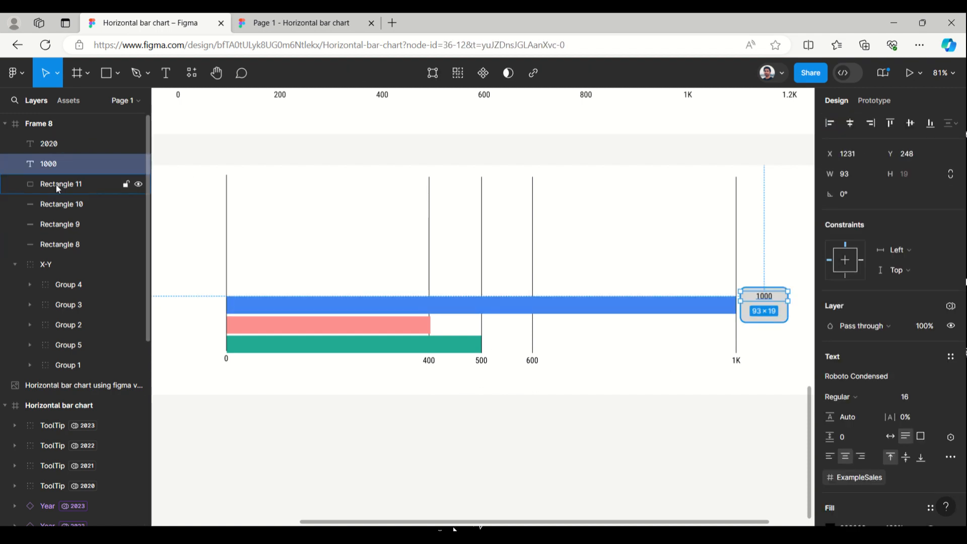
pyautogui.keyDown('shift'); pyautogui.click(56, 144); pyautogui.keyUp('shift')
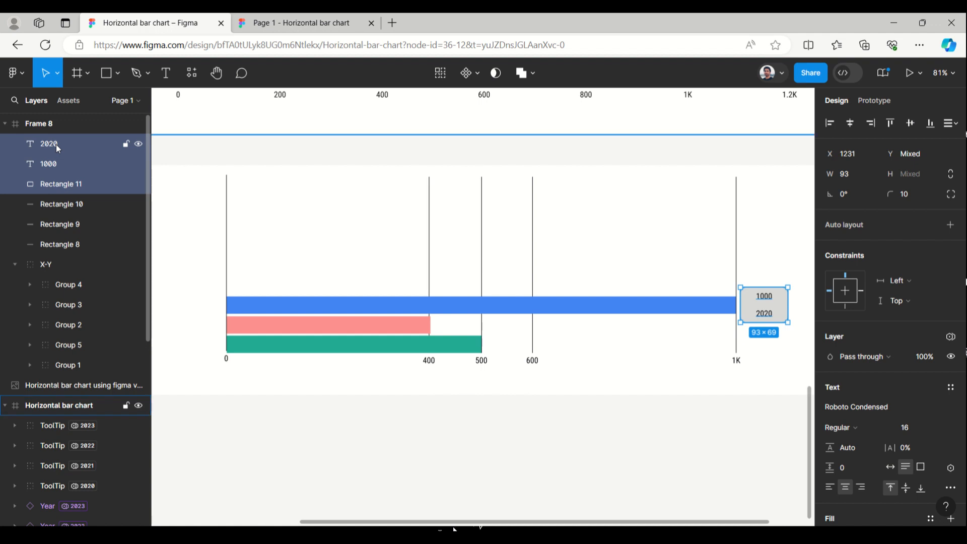
pyautogui.hotkey('ctrl', 'g')
pyautogui.doubleClick(56, 144)
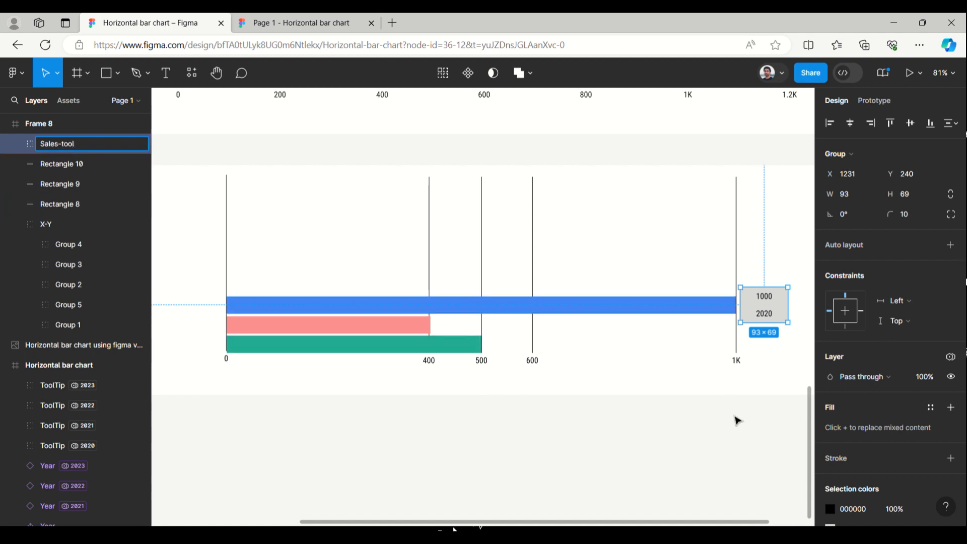
pyautogui.click(761, 304)
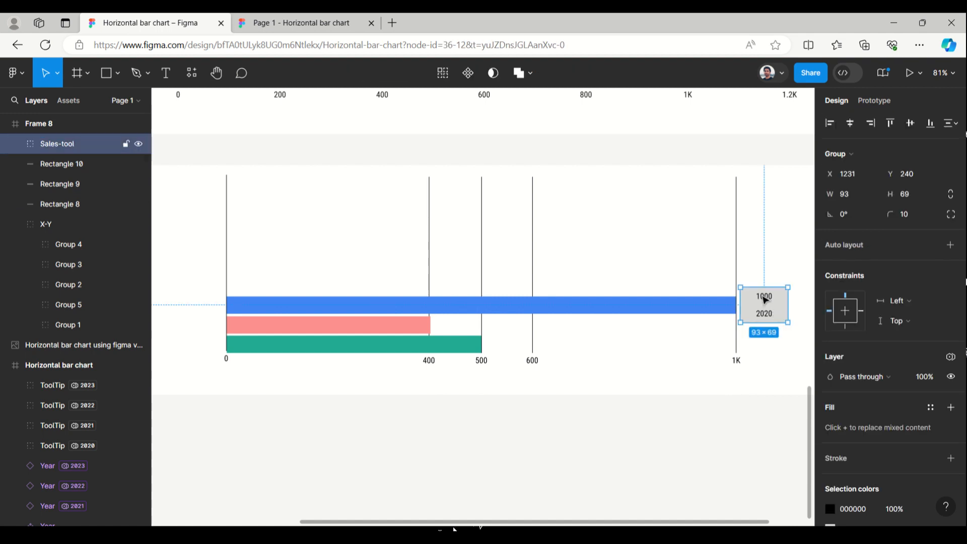
# - Duplicate the Sales-tool group to the end of the pink bar, at about X 622, Y 275, and rename the copy Exp-tool
pyautogui.moveTo(765, 301); pyautogui.dragTo(455, 316)
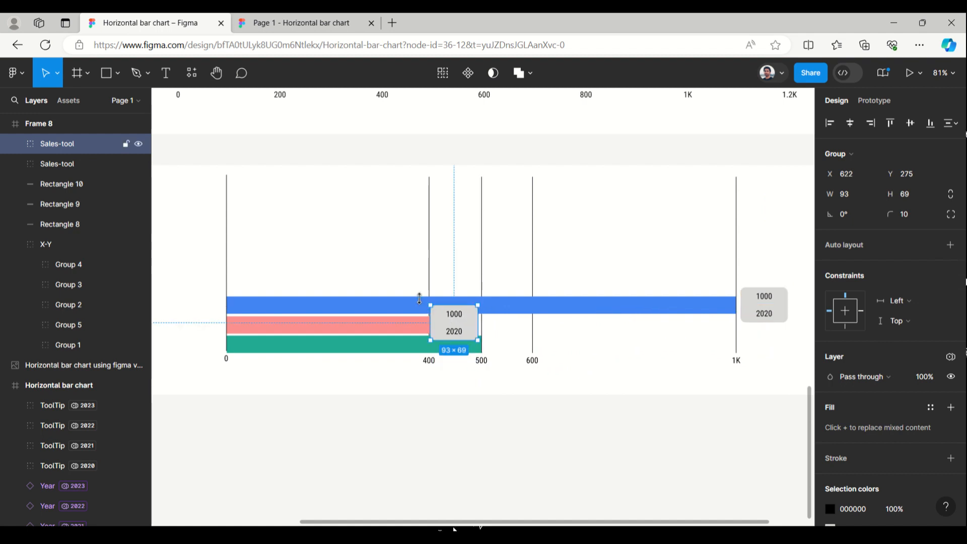
pyautogui.doubleClick(61, 144)
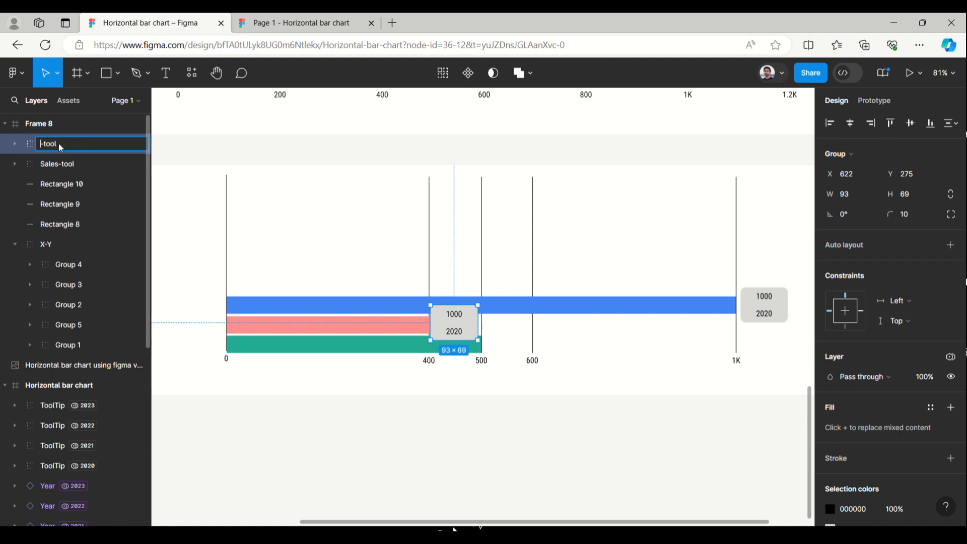
pyautogui.write('Exp')
pyautogui.click(499, 399)
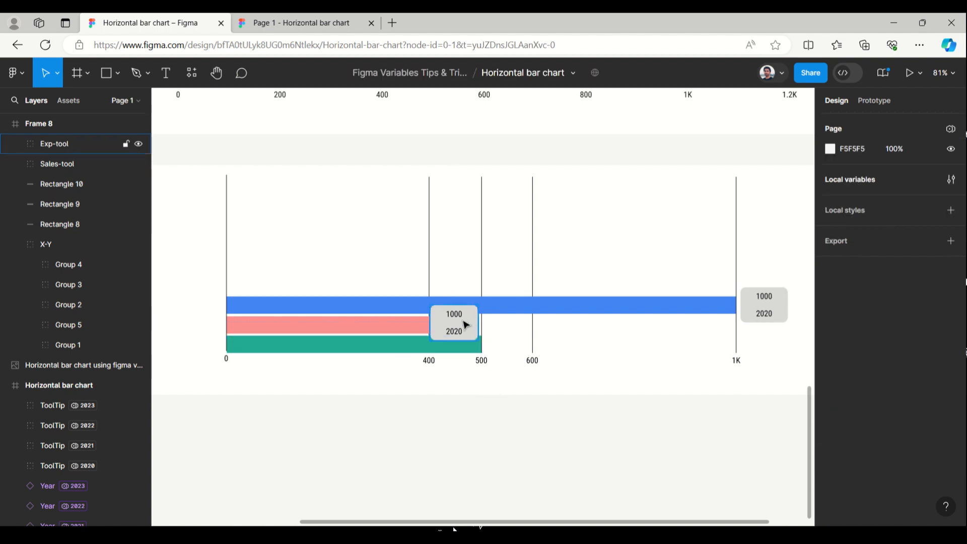
# - Duplicate the Exp-tool group to the end of the green bar, at about X 722, Y 302, and rename the copy Profit-tool
pyautogui.moveTo(467, 325); pyautogui.dragTo(514, 336)
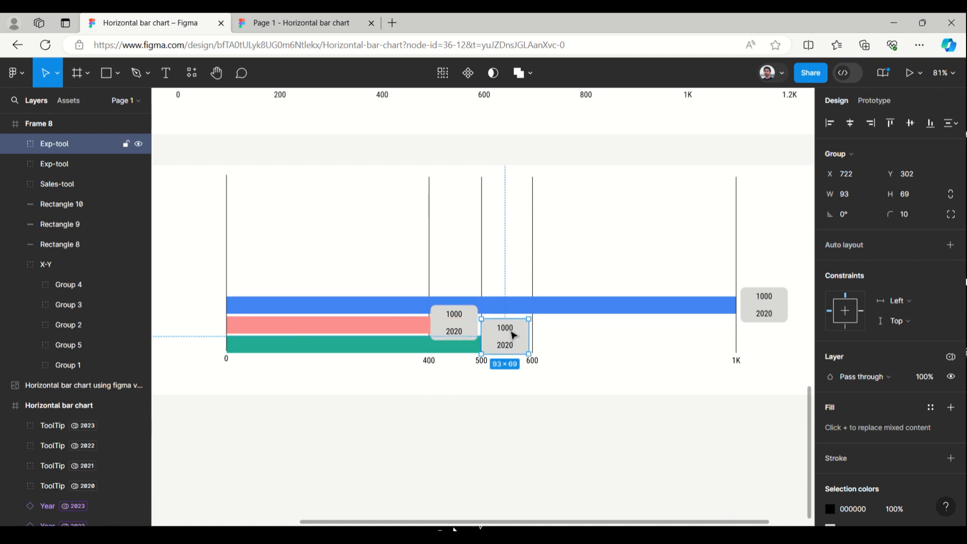
pyautogui.doubleClick(67, 146)
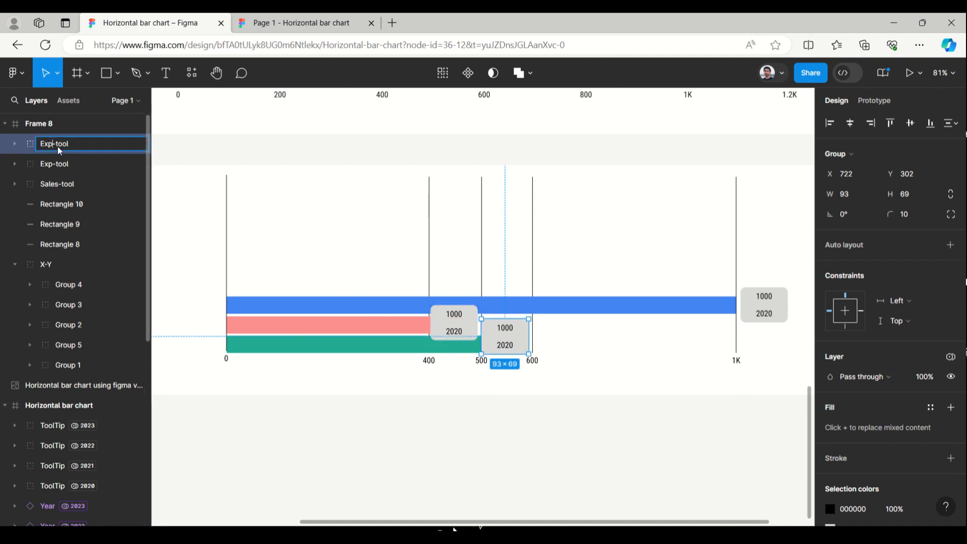
pyautogui.press('BackSpace')
pyautogui.press('BackSpace')
pyautogui.write('Profit')
pyautogui.click(538, 416)
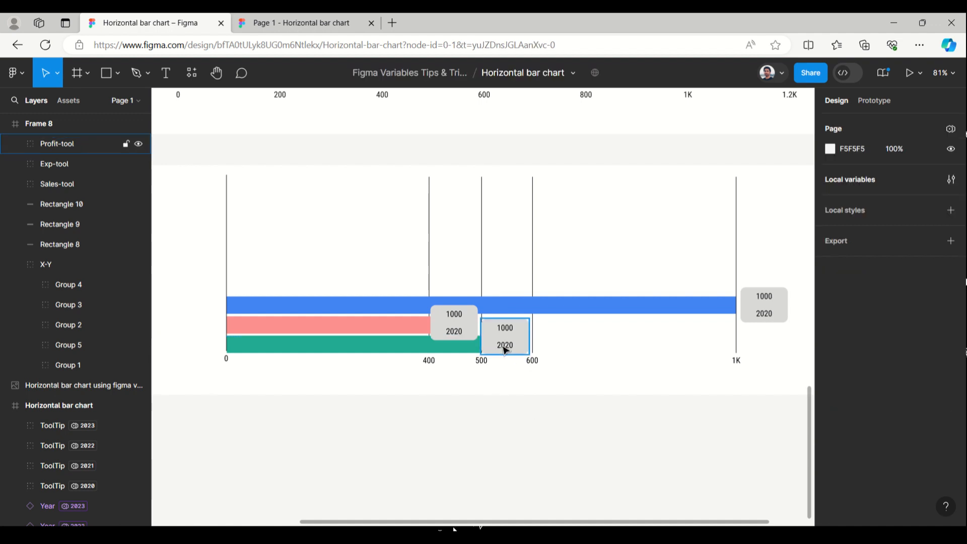
# - Bind the upper text of the Exp-tool tooltip to the ExampleProfit variable from Collection 2
pyautogui.doubleClick(458, 318)
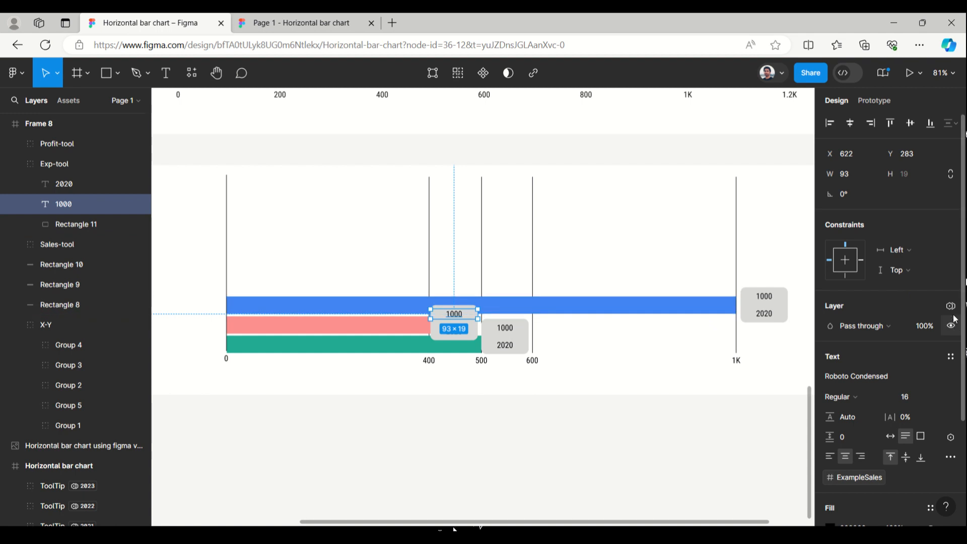
pyautogui.scroll(-3, 939, 402)
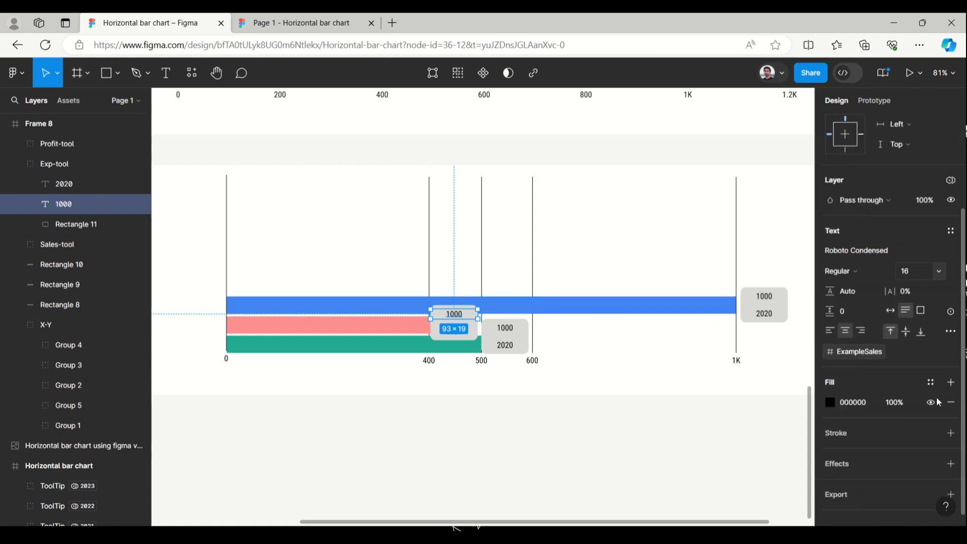
pyautogui.click(950, 314)
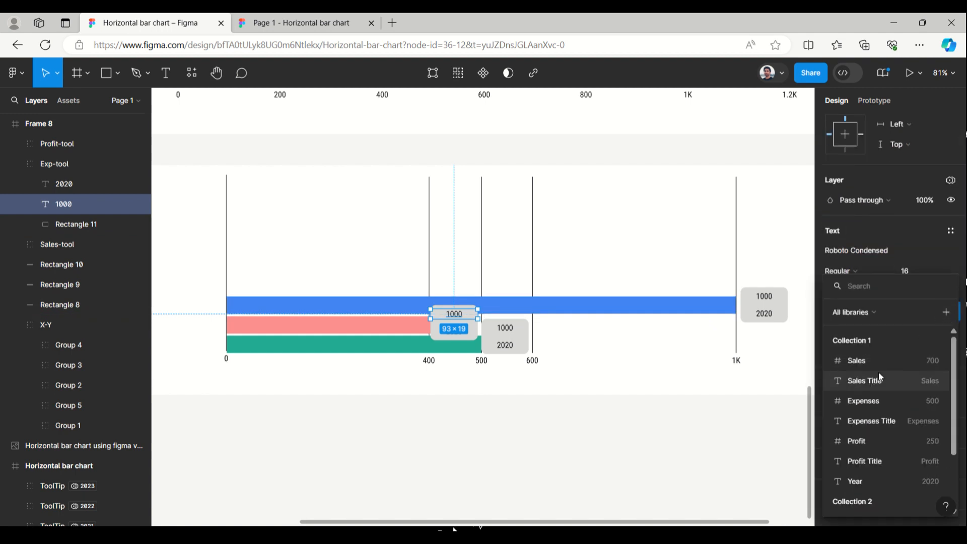
pyautogui.scroll(-2, 874, 433)
pyautogui.scroll(-1, 872, 427)
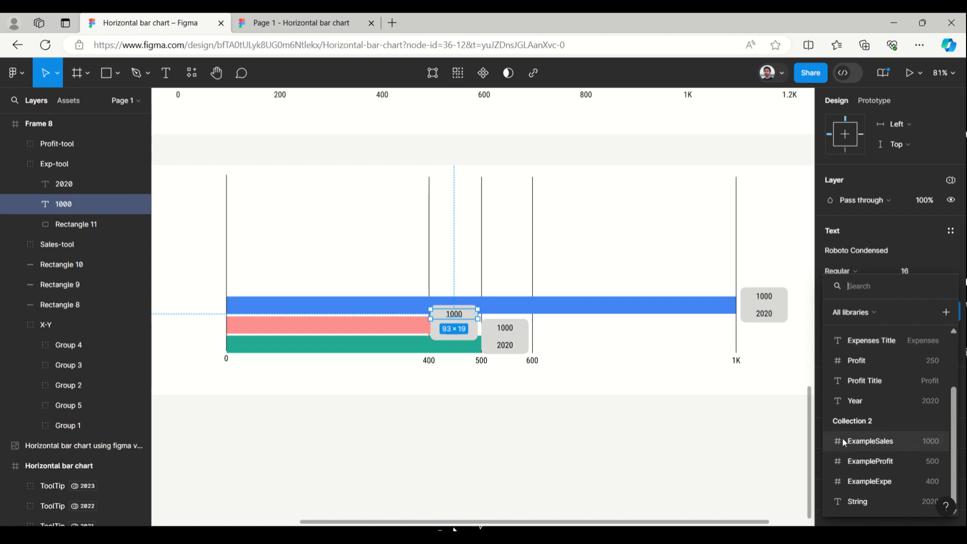
pyautogui.click(886, 463)
pyautogui.click(493, 396)
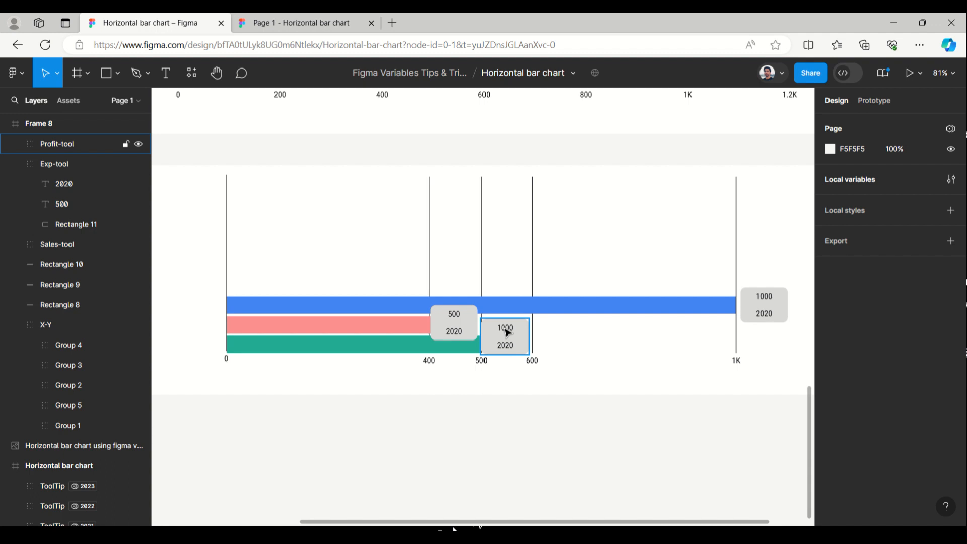
# - Rebind the upper text of the Exp-tool tooltip to the ExampleExpe variable from Collection 2
pyautogui.click(454, 319)
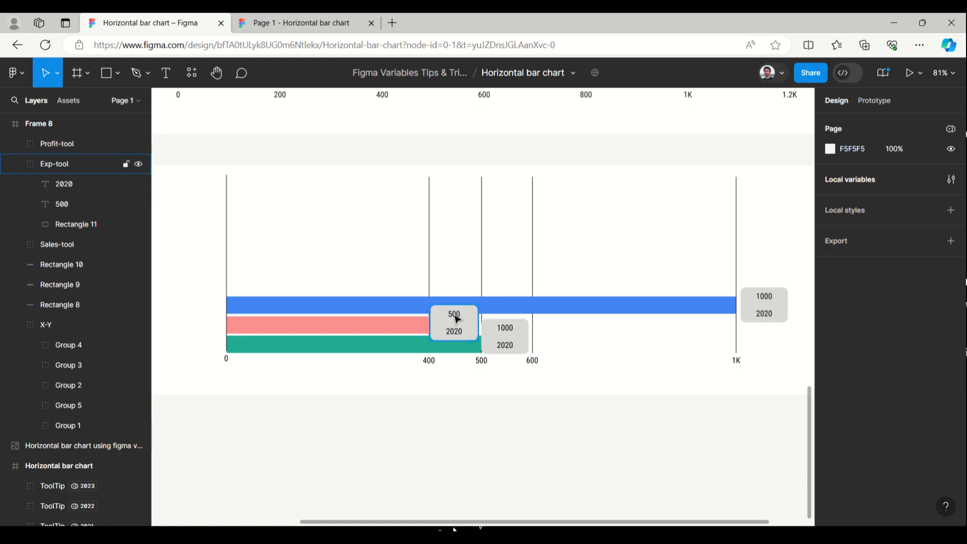
pyautogui.doubleClick(456, 319)
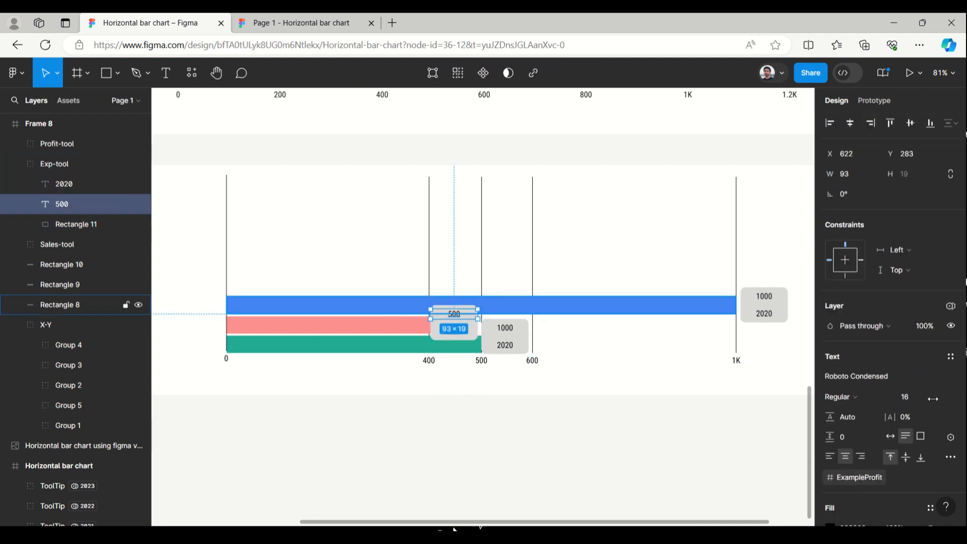
pyautogui.scroll(-3, 935, 377)
pyautogui.click(950, 302)
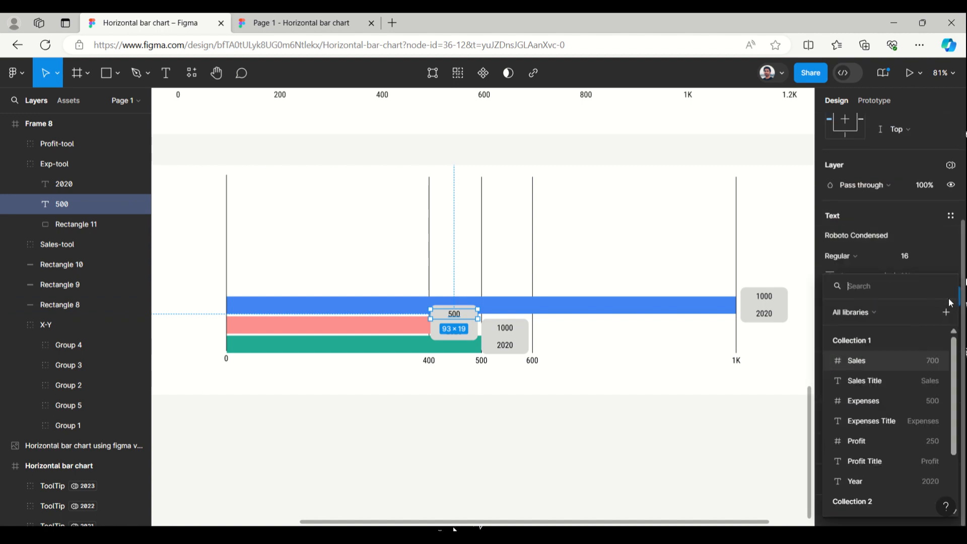
pyautogui.scroll(-2, 887, 448)
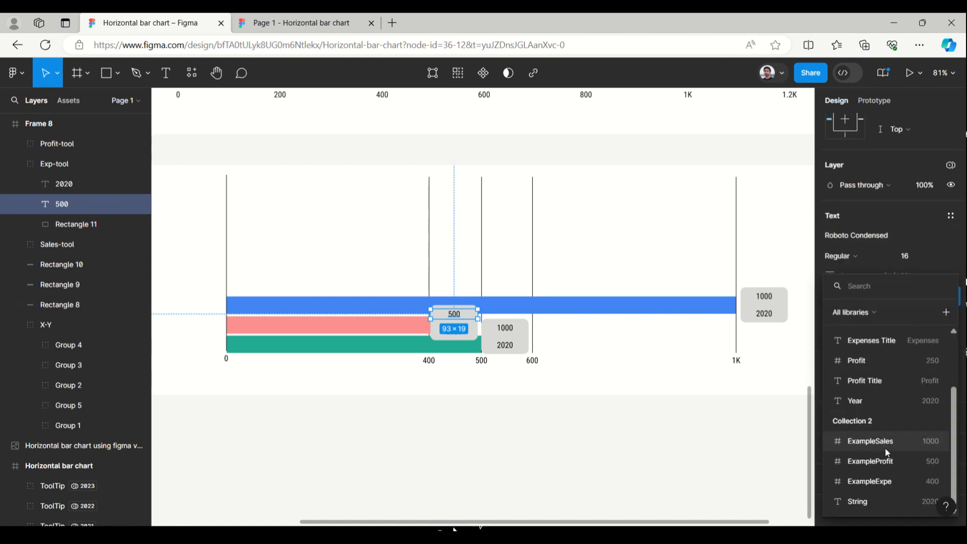
pyautogui.click(884, 482)
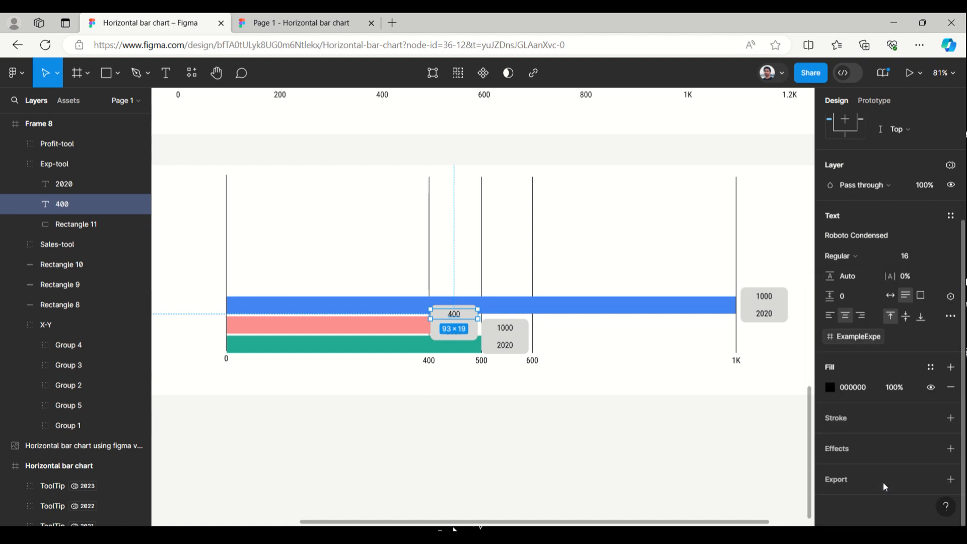
# - Open the list of variables for the upper text of the Profit-tool tooltip
pyautogui.doubleClick(513, 331)
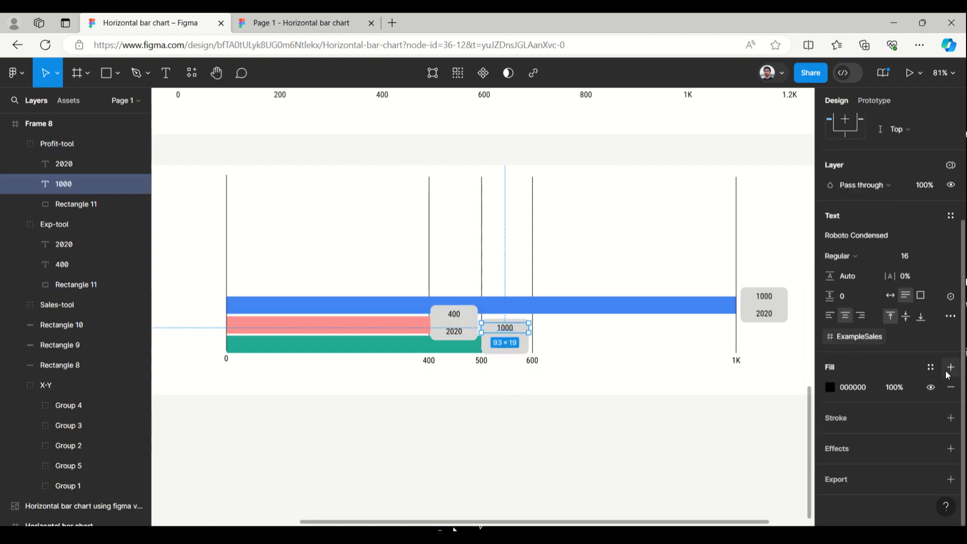
pyautogui.click(951, 295)
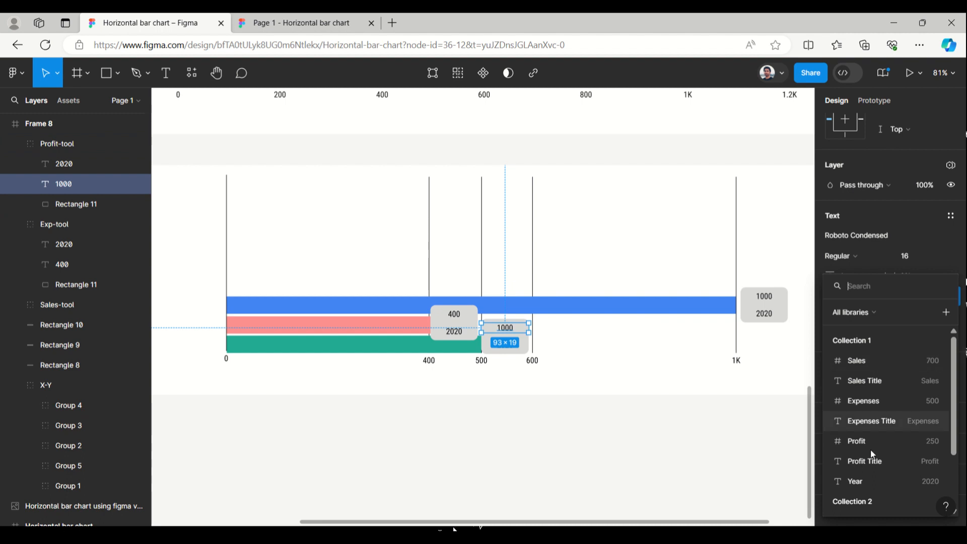
# - Bind the upper text in the Profit-tool tooltip to the ExampleProfit variable from Collection 2
pyautogui.scroll(-2, 873, 457)
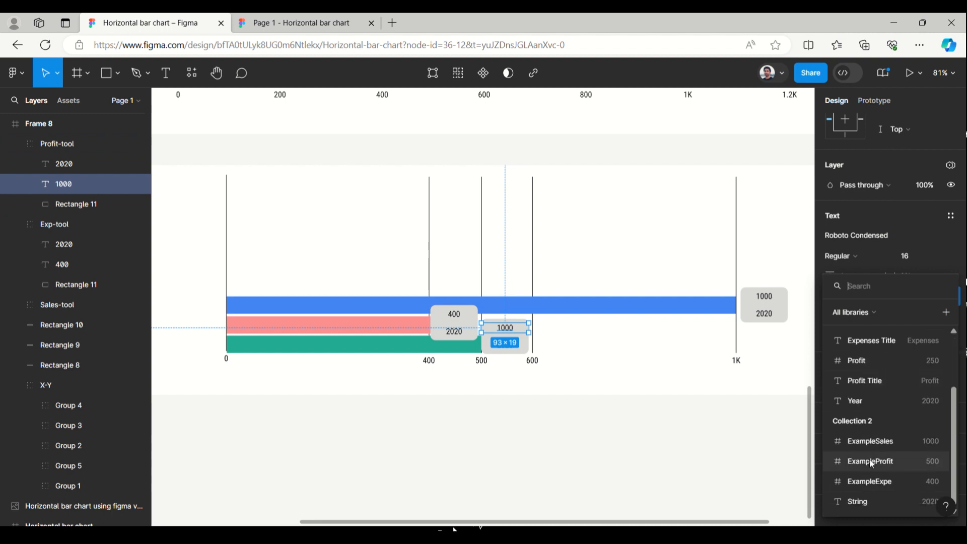
pyautogui.click(870, 461)
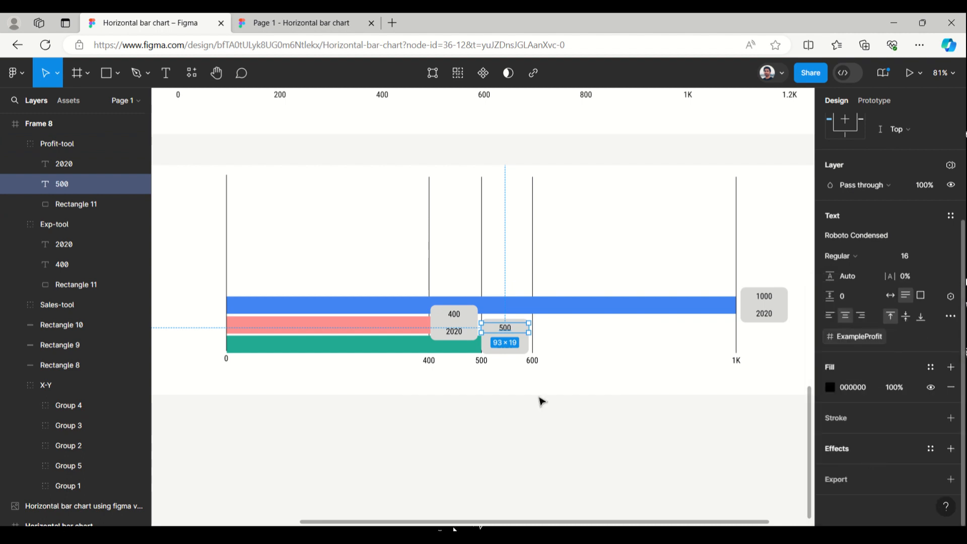
pyautogui.click(631, 414)
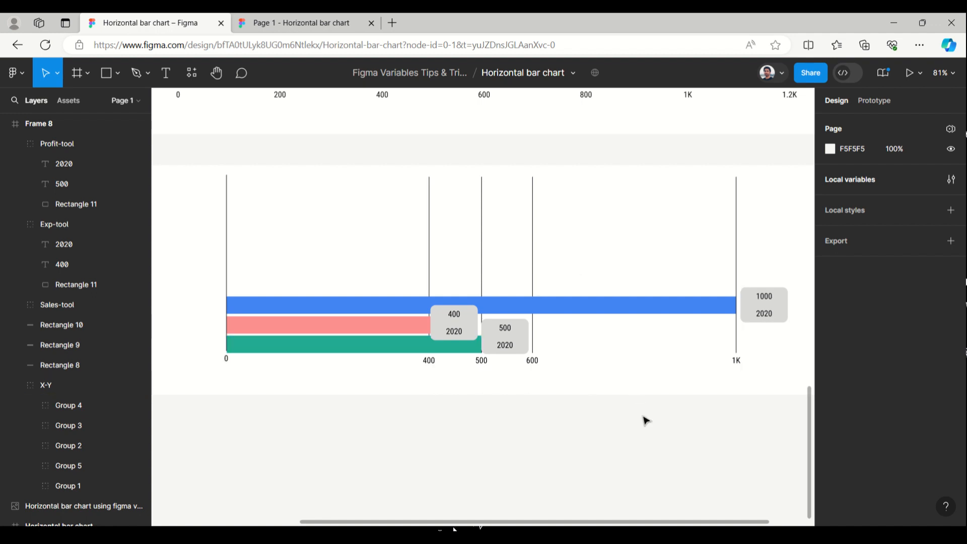
# - Create a Boolean variable named Sales in the local variables of Collection 2
pyautogui.click(877, 180)
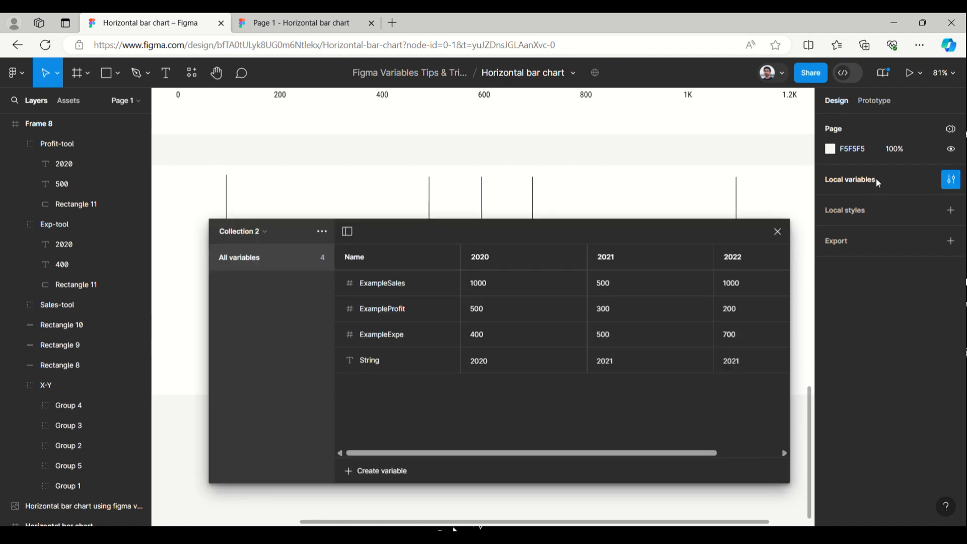
pyautogui.click(391, 472)
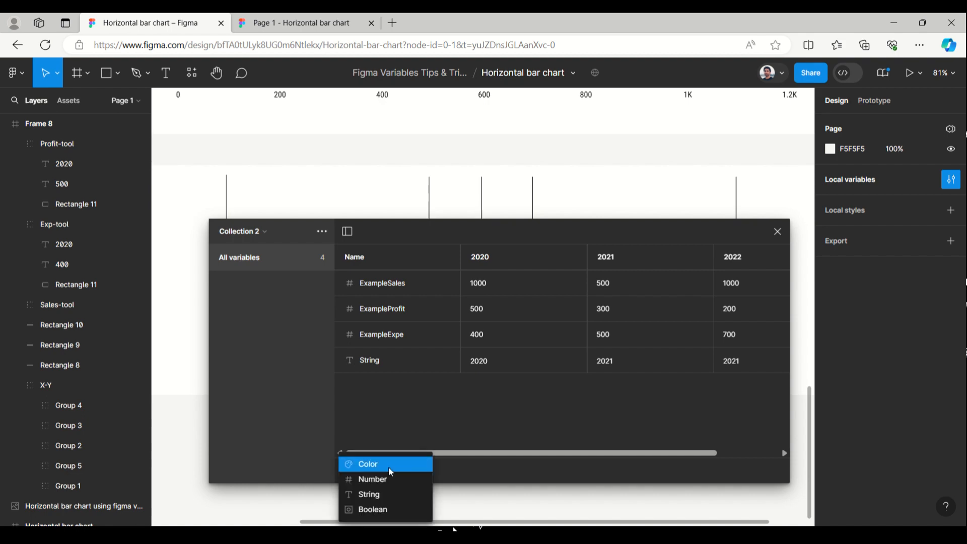
pyautogui.click(388, 506)
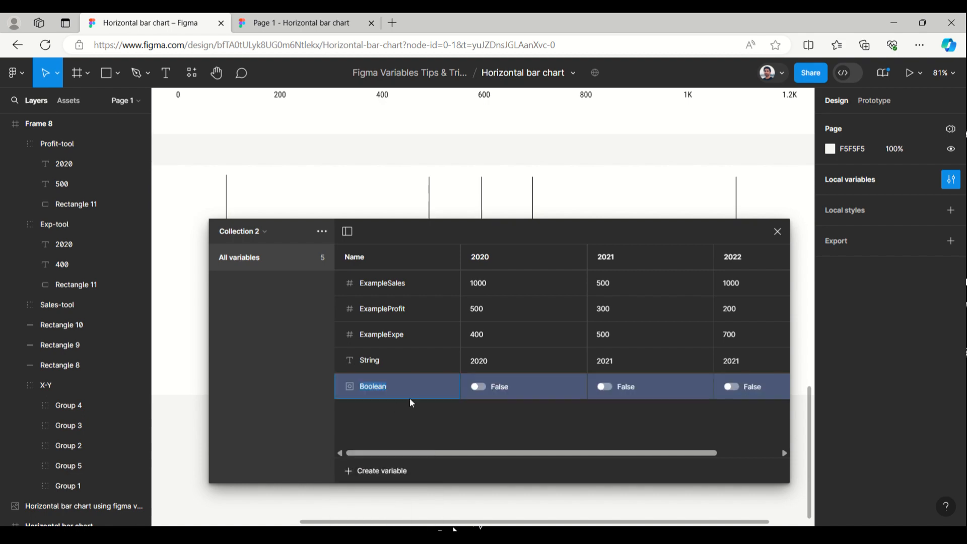
pyautogui.write('Sales')
# - Duplicate the Boolean variable Sales and name the copy Profit
pyautogui.rightClick(414, 391)
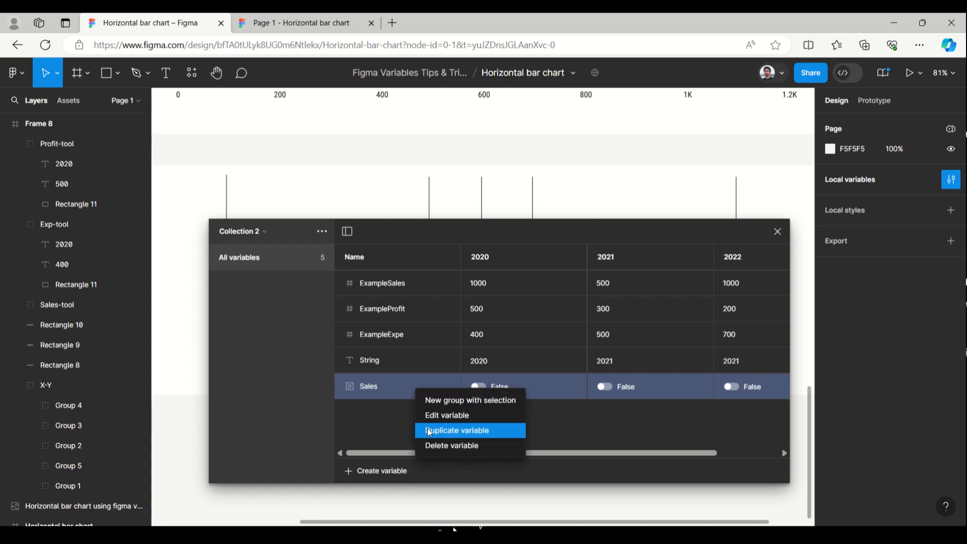
pyautogui.click(429, 432)
pyautogui.write('Pro')
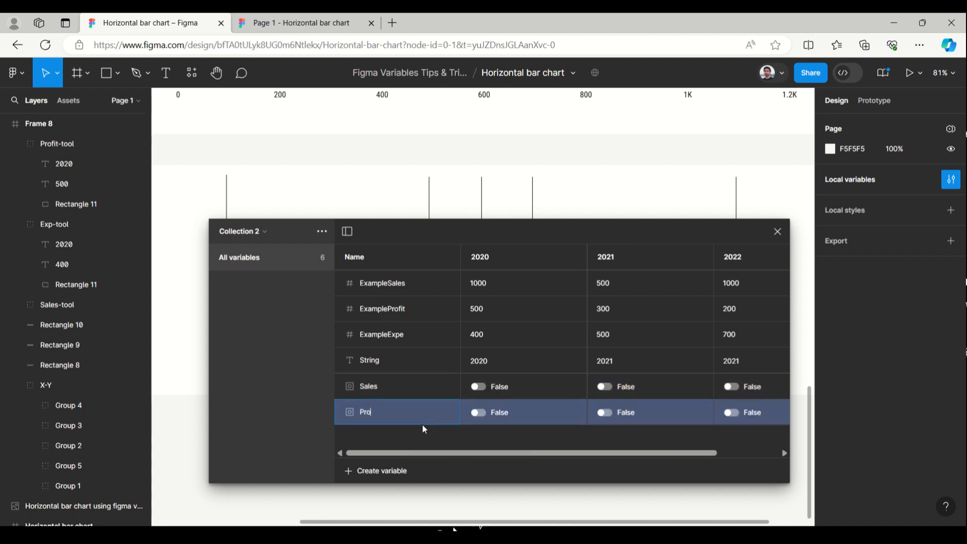
pyautogui.write('fit')
# - Create another Boolean variable in Collection 2 and name it exp
pyautogui.click(395, 470)
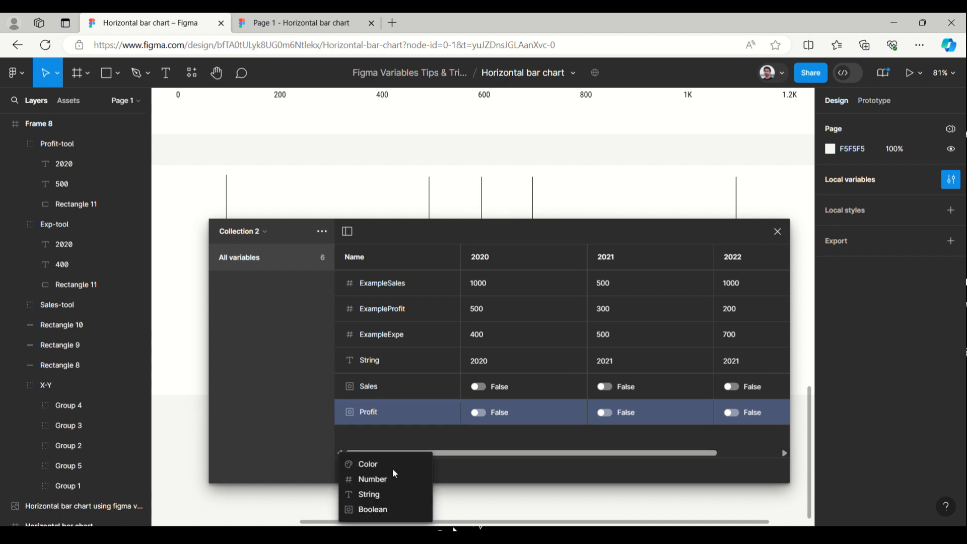
pyautogui.click(391, 509)
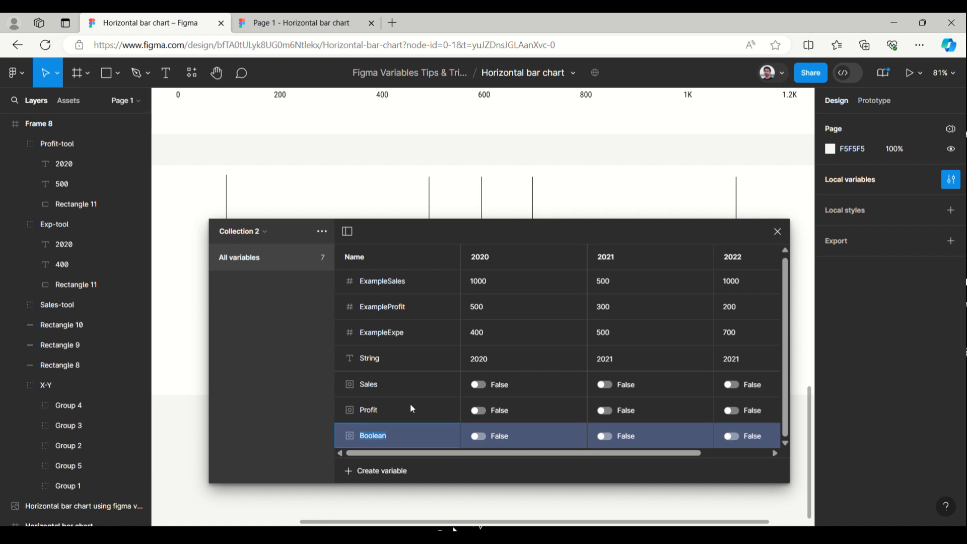
pyautogui.write('exp')
# - Try to add the prefix Example to the names of the Boolean variables Sales and Profit
pyautogui.doubleClick(375, 335)
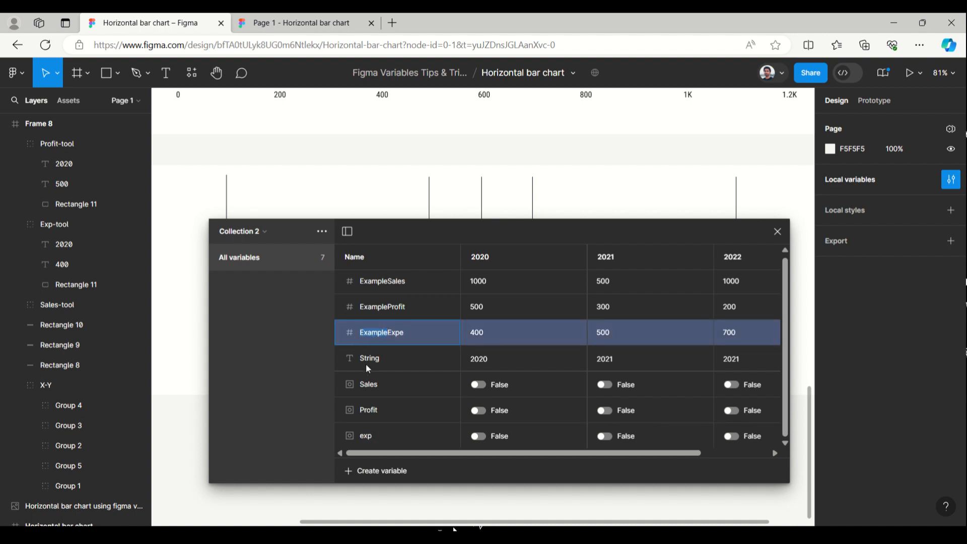
pyautogui.doubleClick(362, 386)
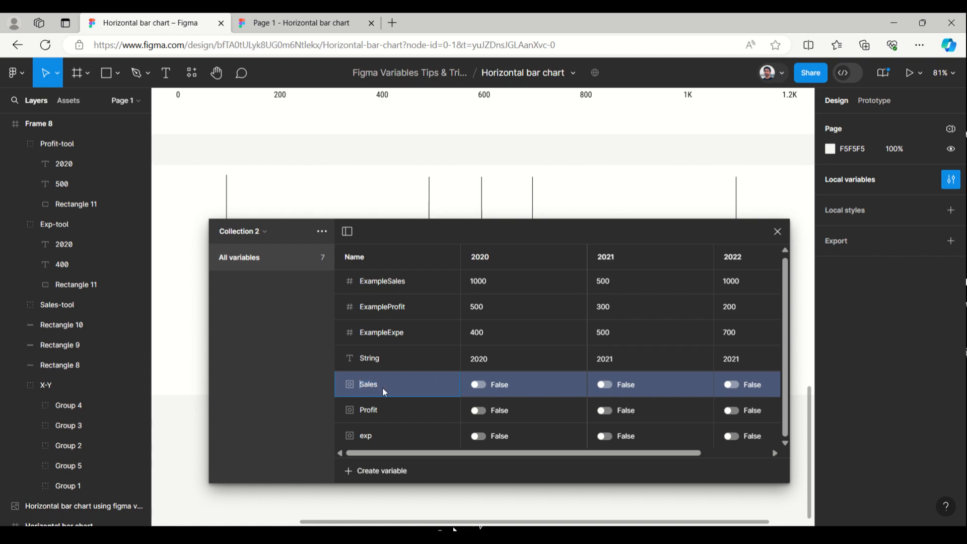
pyautogui.write('Example')
pyautogui.doubleClick(363, 411)
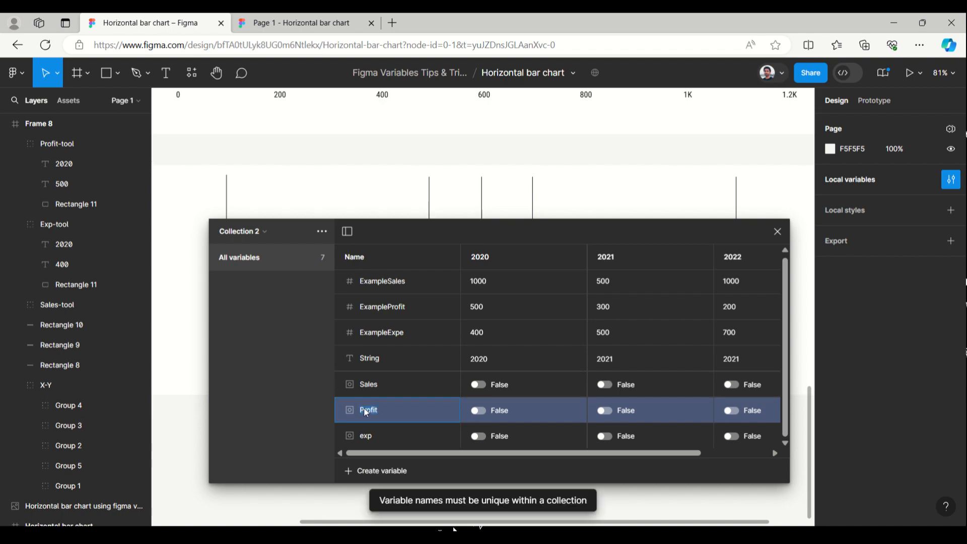
pyautogui.click(363, 411)
pyautogui.write('Example')
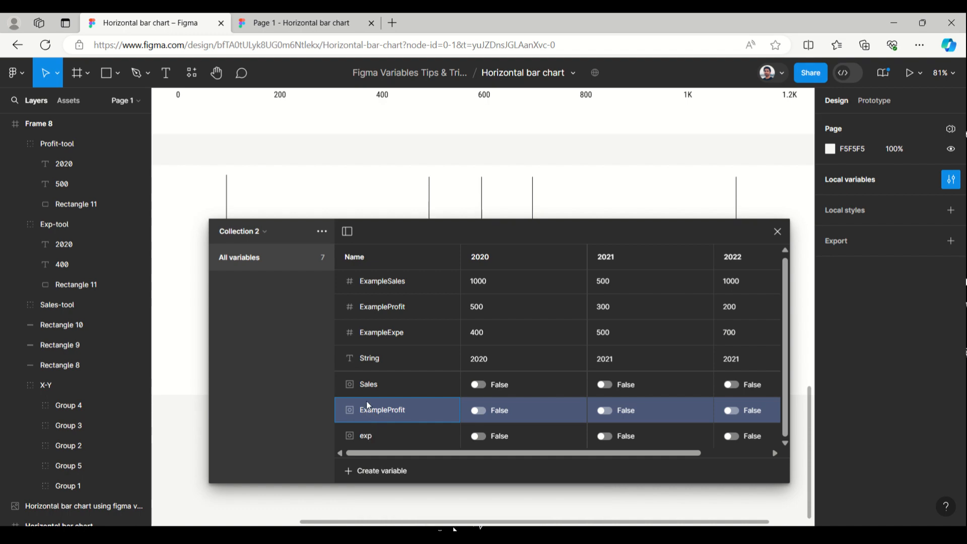
# - Rename the three Boolean variables to EXSales, EXProfit and EXexp, and close the local variables window
pyautogui.doubleClick(368, 384)
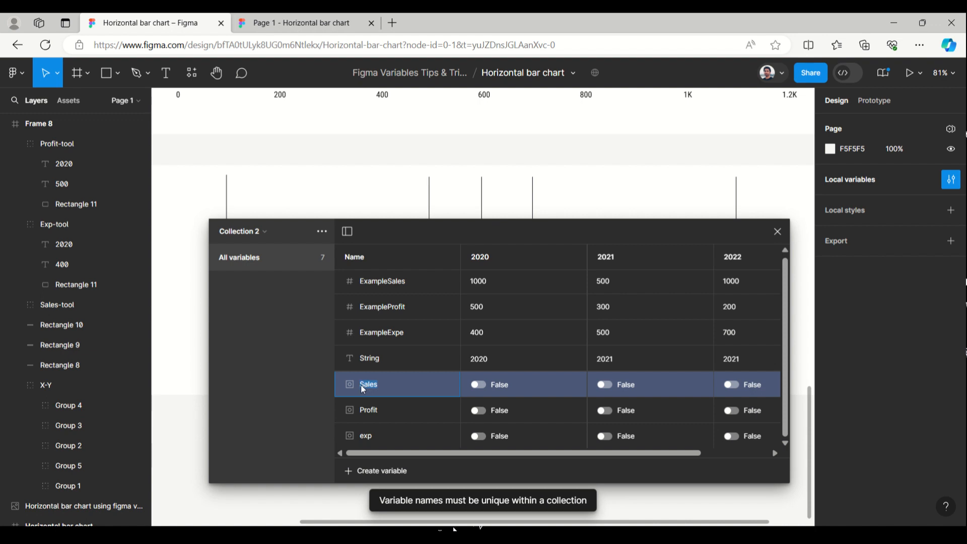
pyautogui.click(365, 411)
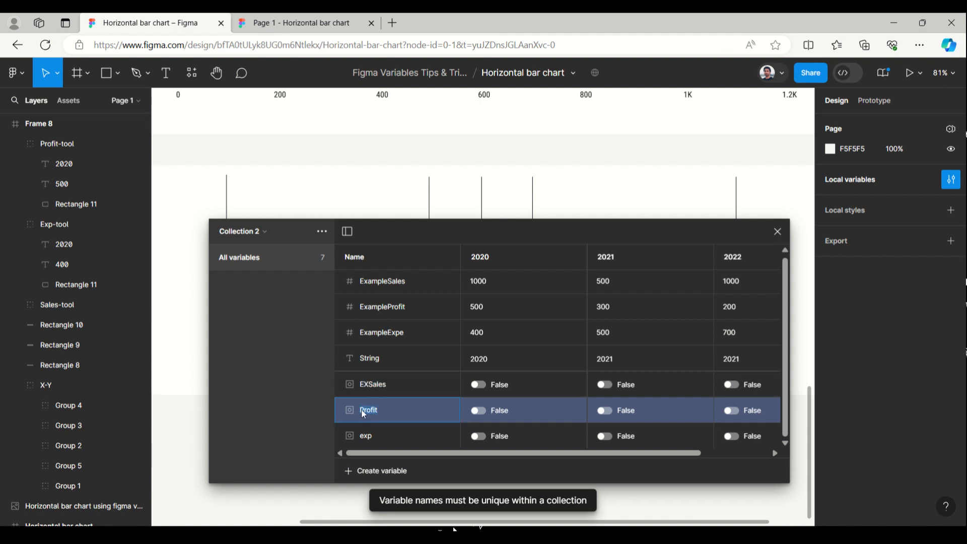
pyautogui.press('Escape')
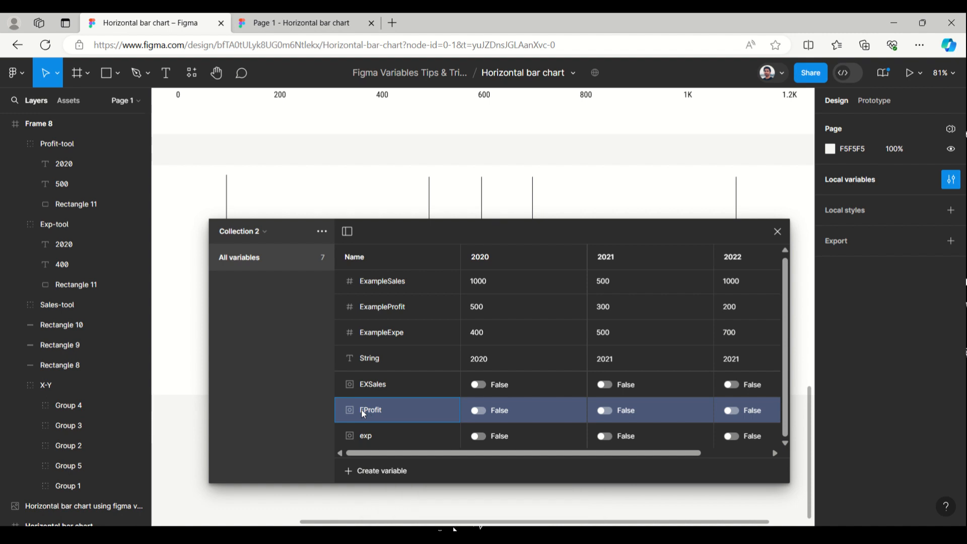
pyautogui.click(367, 437)
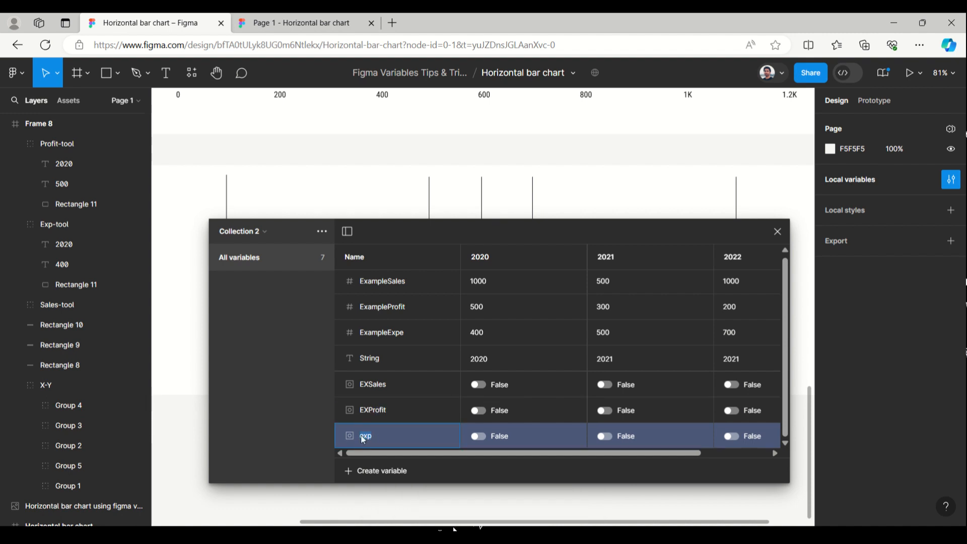
pyautogui.doubleClick(362, 439)
pyautogui.write('EX')
pyautogui.click(779, 233)
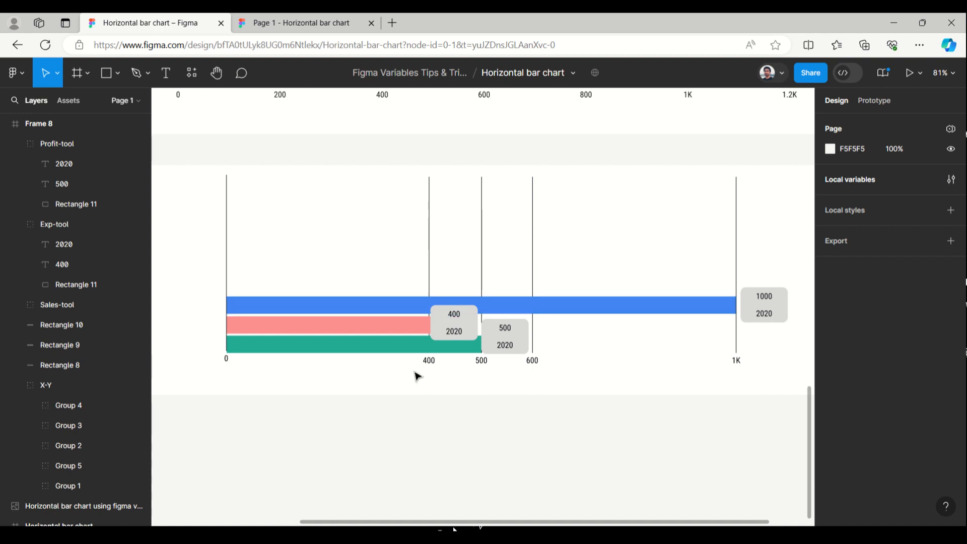
# - Bind the Profit-tool group's layer visibility to the Boolean variable EXProfit
pyautogui.click(310, 348)
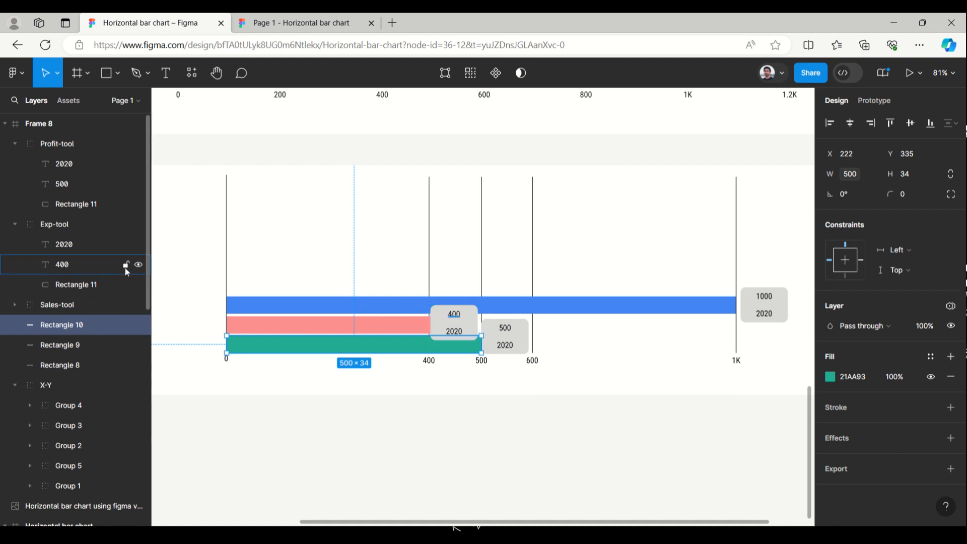
pyautogui.click(518, 330)
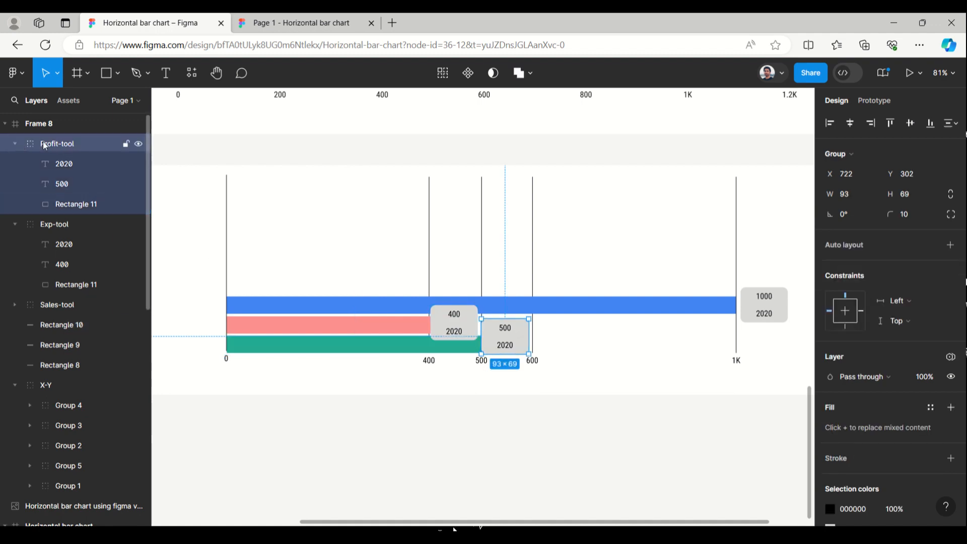
pyautogui.click(15, 144)
pyautogui.scroll(-2, 941, 313)
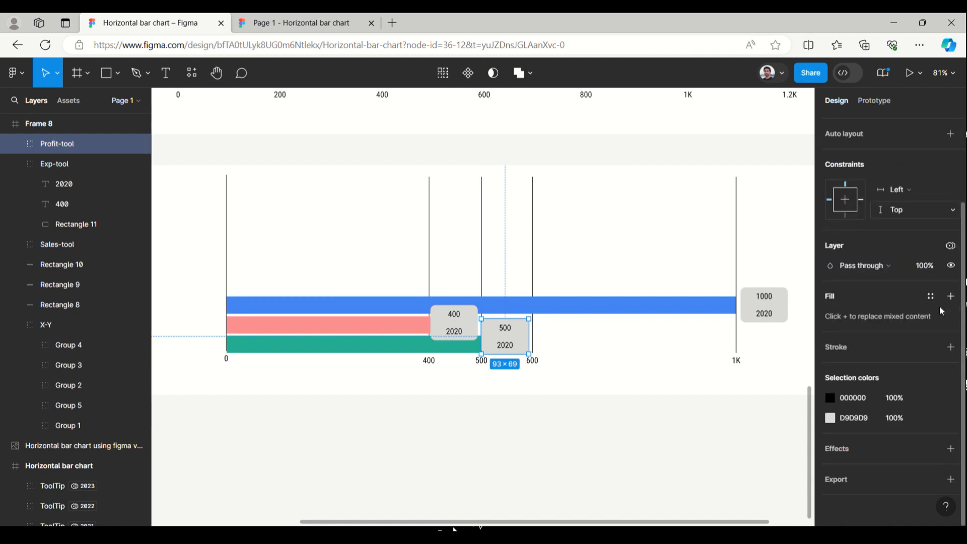
pyautogui.click(951, 267)
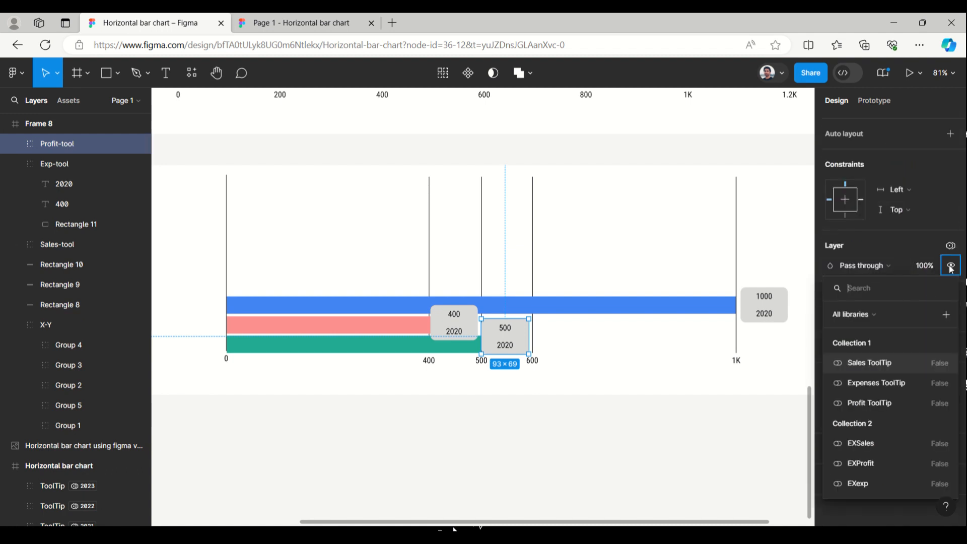
pyautogui.click(876, 459)
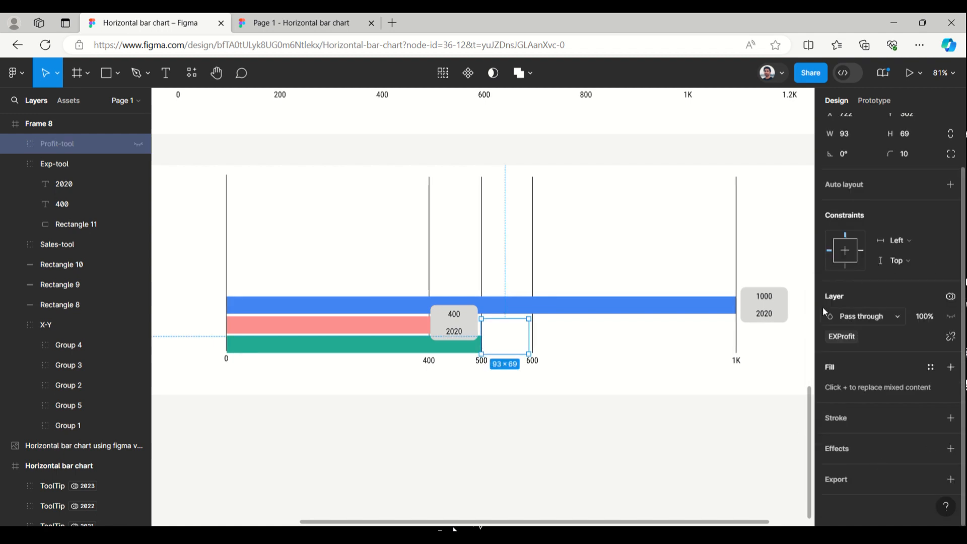
# - Bind the Exp-tool group's layer visibility to the Boolean variable EXexp
pyautogui.click(466, 311)
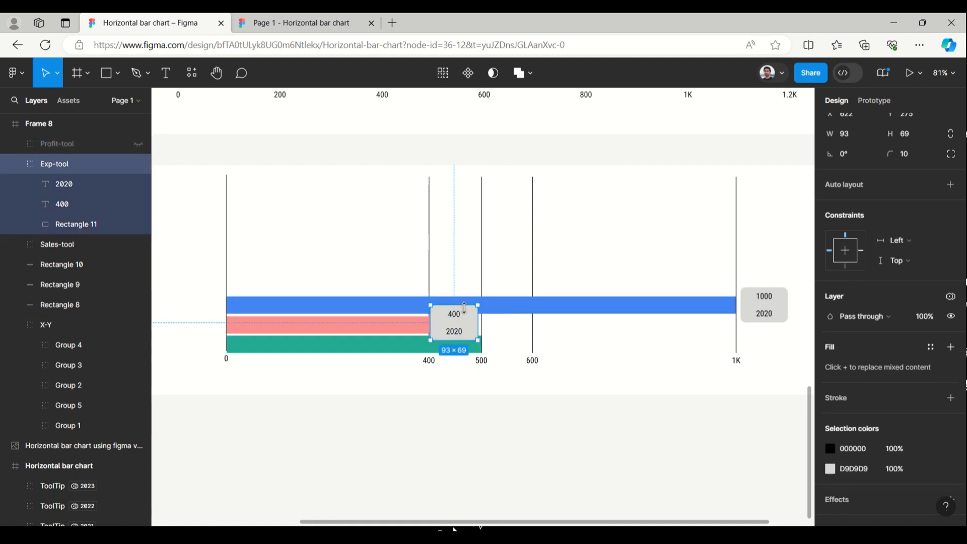
pyautogui.click(937, 316)
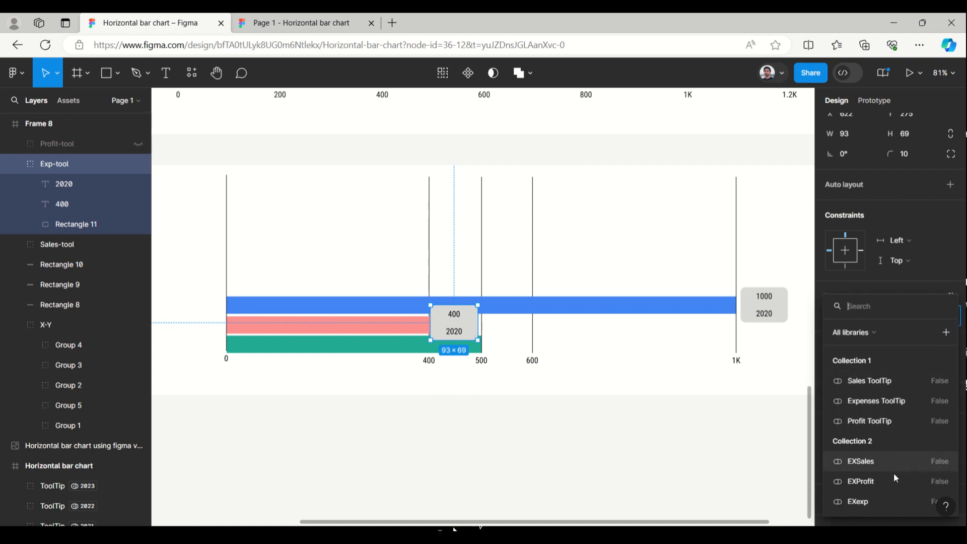
pyautogui.click(873, 501)
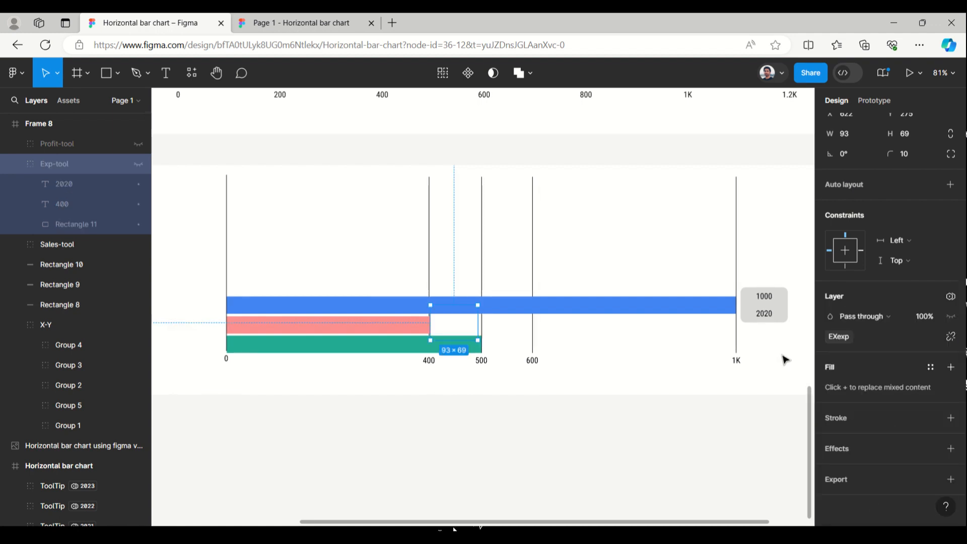
# - Bind the Sales-tool group's layer visibility to the Boolean variable EXSales
pyautogui.click(781, 315)
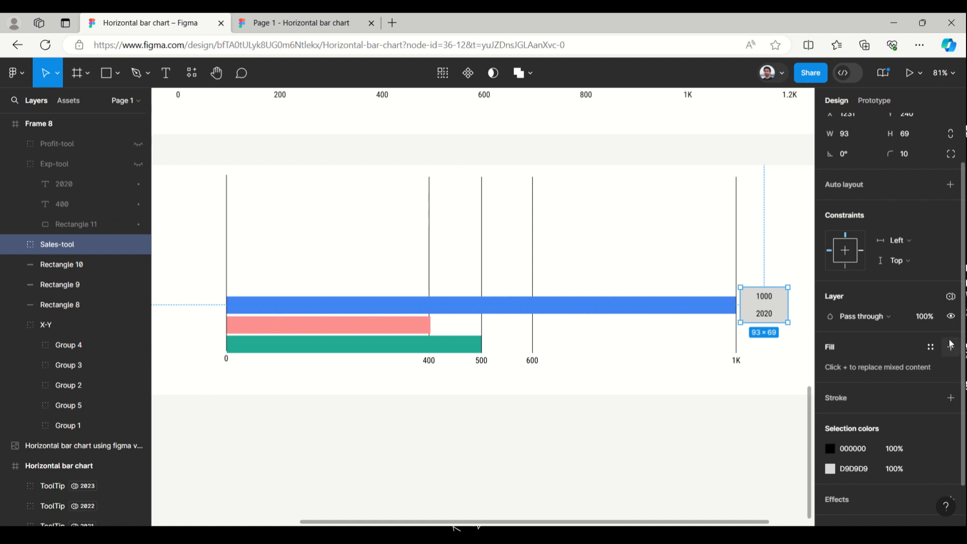
pyautogui.click(952, 317)
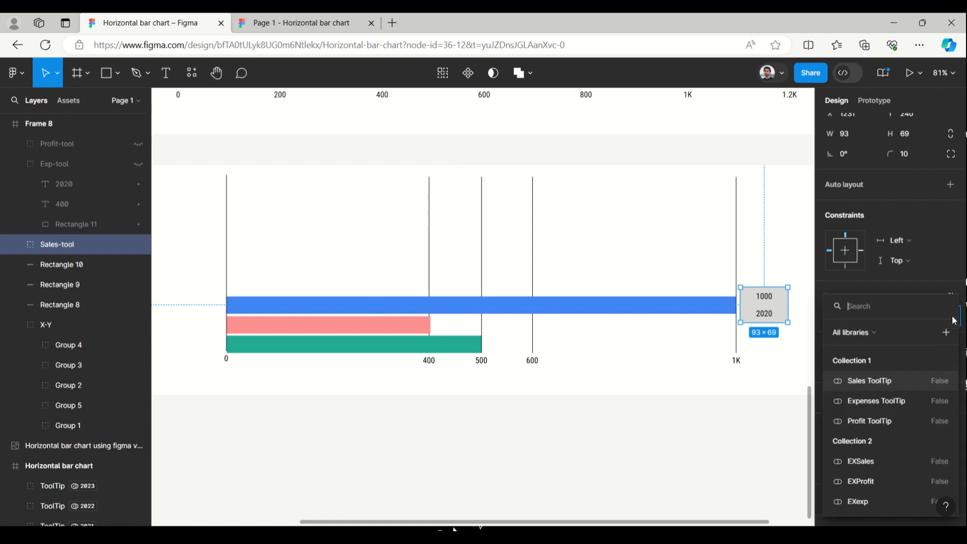
pyautogui.click(872, 461)
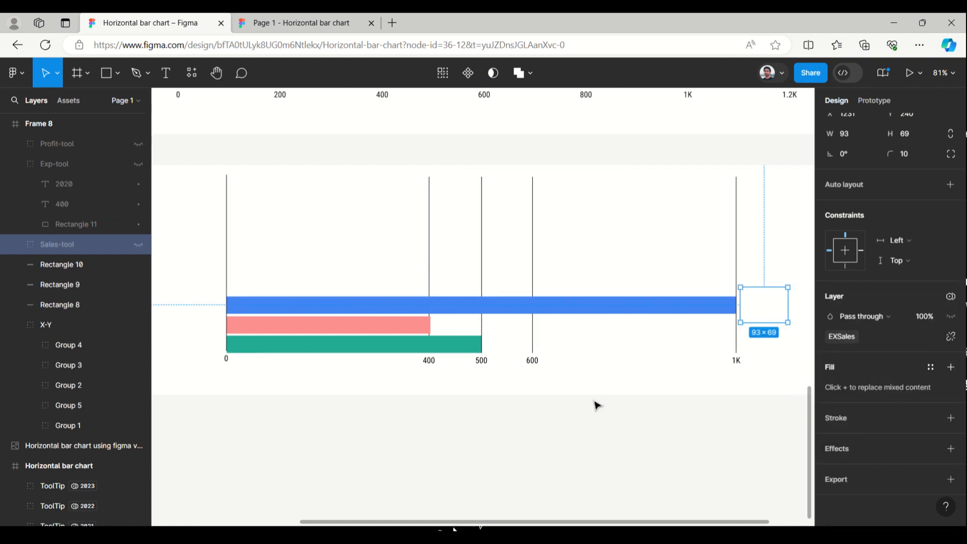
# - Add an On click interaction with a Conditional action to the green bar
pyautogui.click(375, 347)
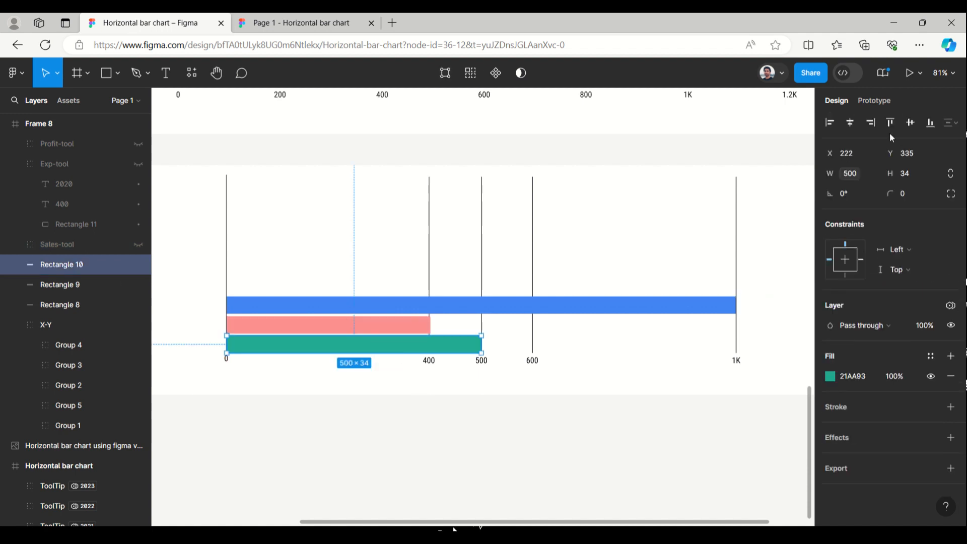
pyautogui.click(871, 103)
pyautogui.click(857, 126)
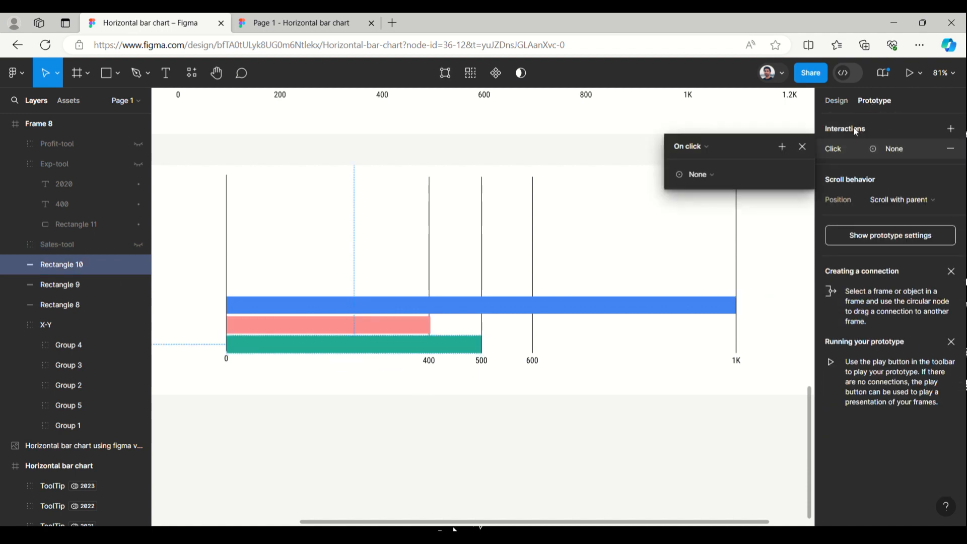
pyautogui.click(714, 171)
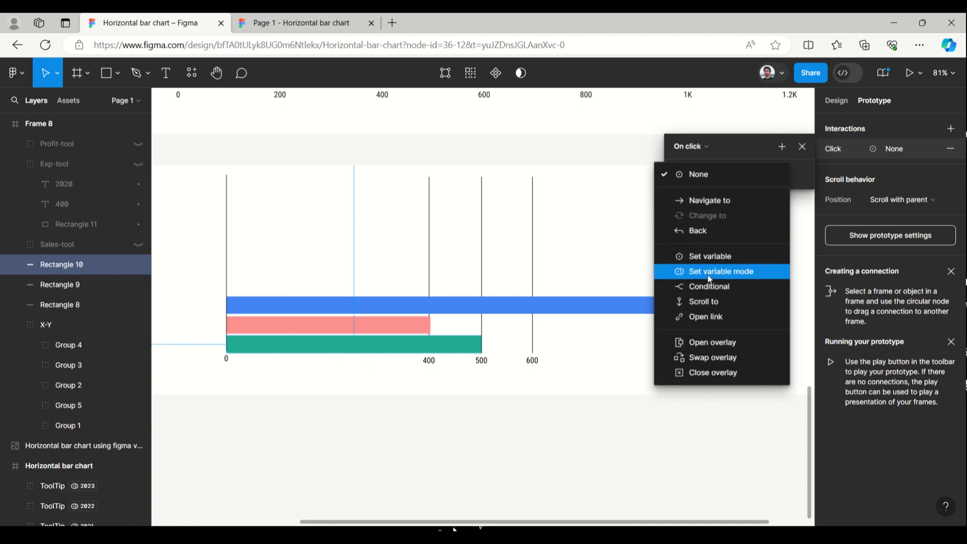
pyautogui.click(711, 286)
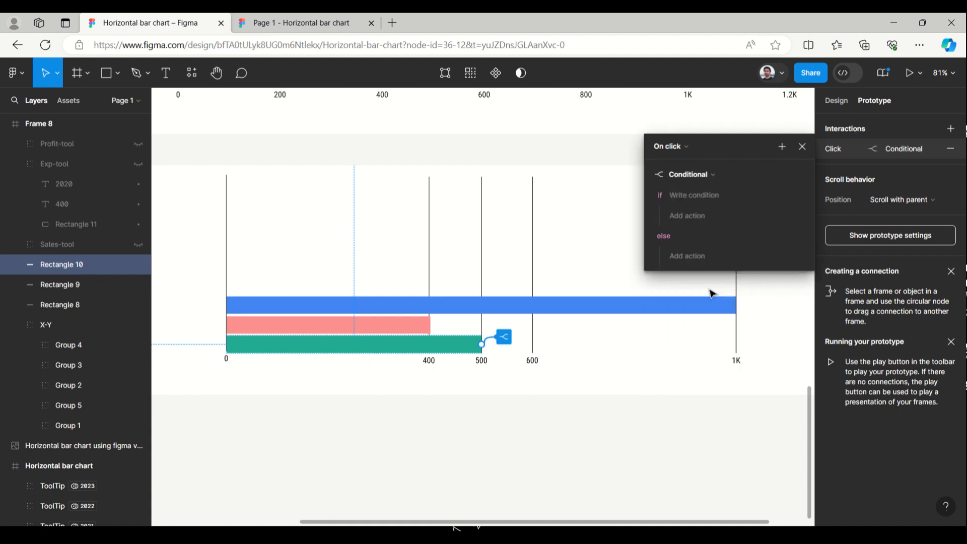
# - Write the green bar's click condition as EXProfit != true
pyautogui.click(697, 195)
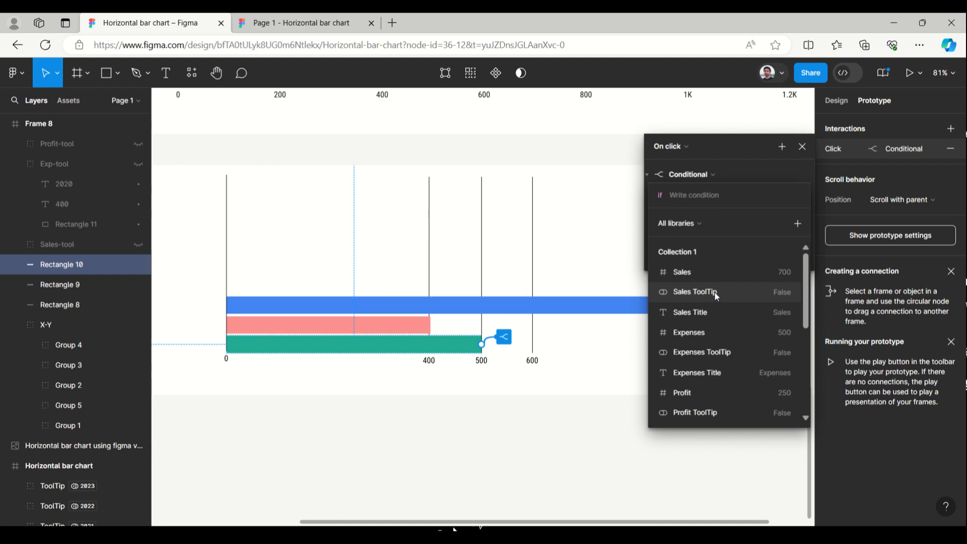
pyautogui.scroll(-3, 720, 346)
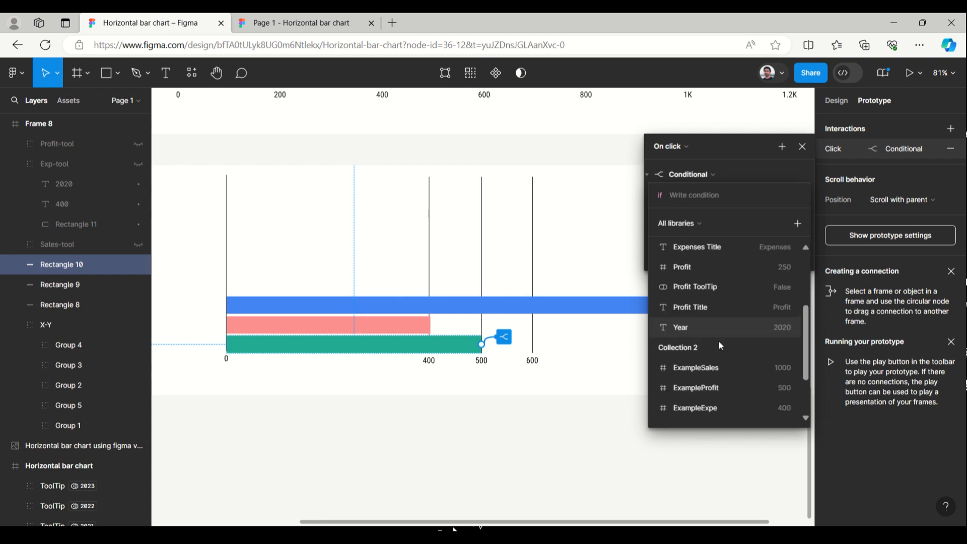
pyautogui.scroll(-3, 719, 341)
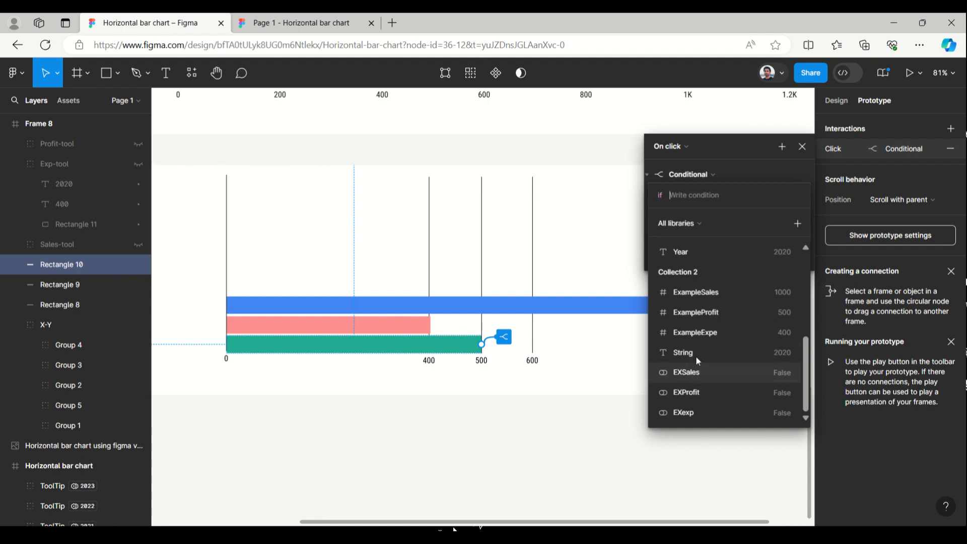
pyautogui.click(699, 396)
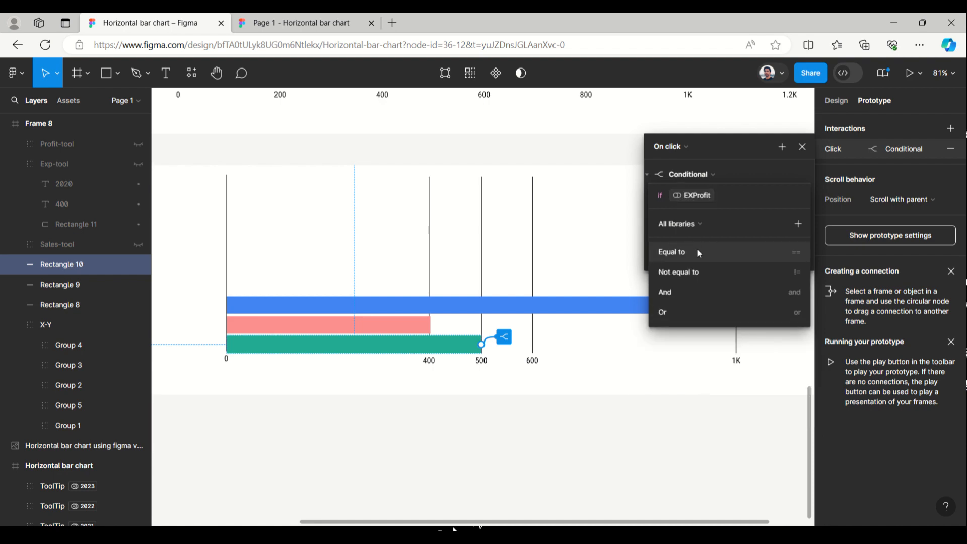
pyautogui.click(692, 273)
pyautogui.click(676, 250)
pyautogui.click(737, 160)
# - Under the green bar's if branch, set the variable EXProfit to true and close the interaction settings
pyautogui.click(703, 214)
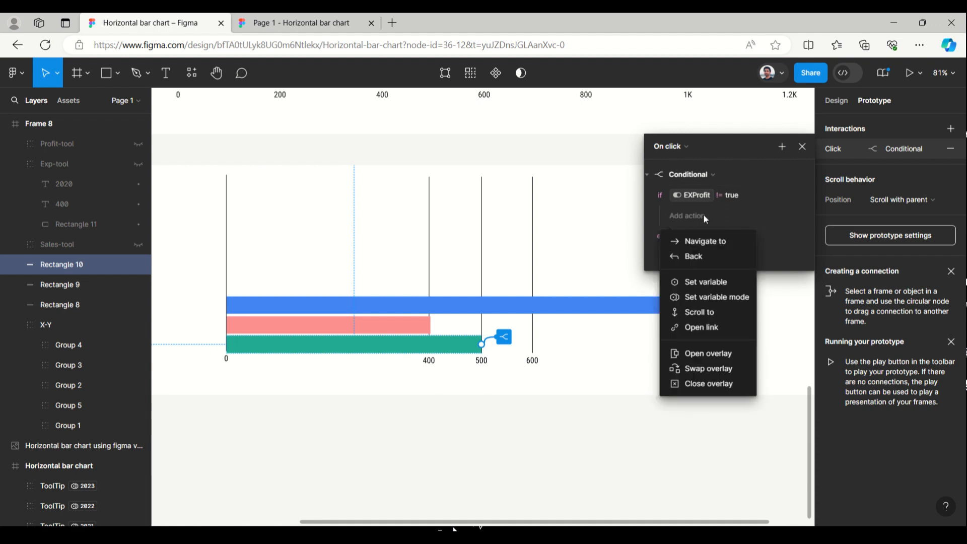
pyautogui.click(705, 283)
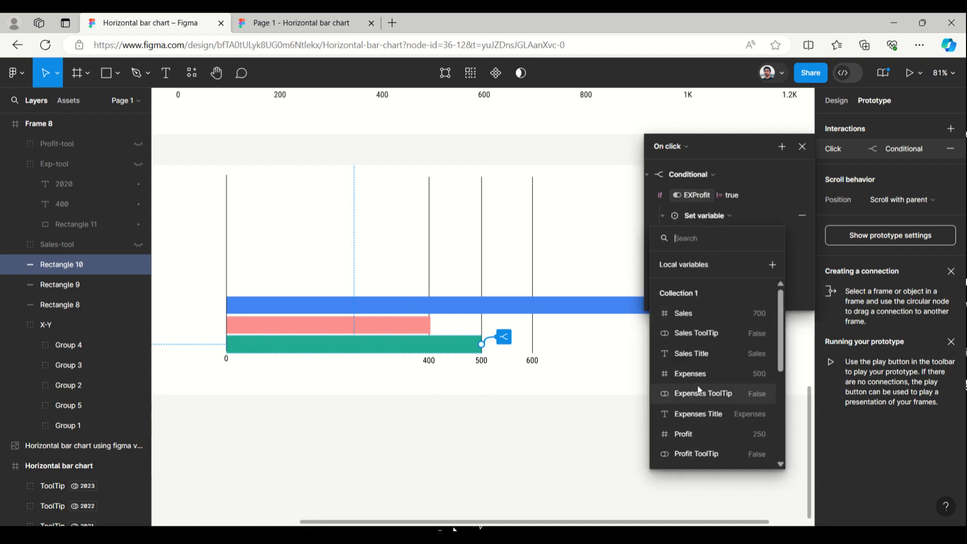
pyautogui.scroll(-5, 698, 383)
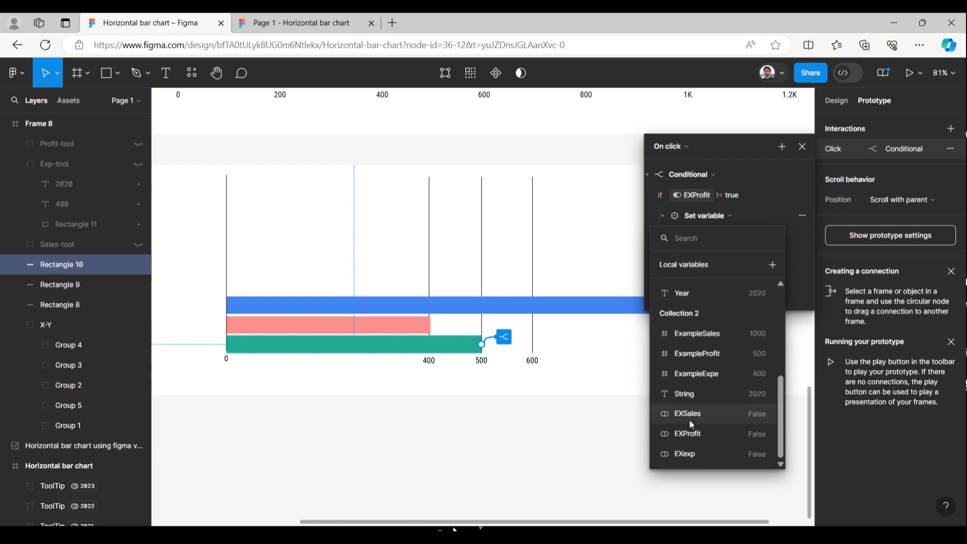
pyautogui.click(688, 434)
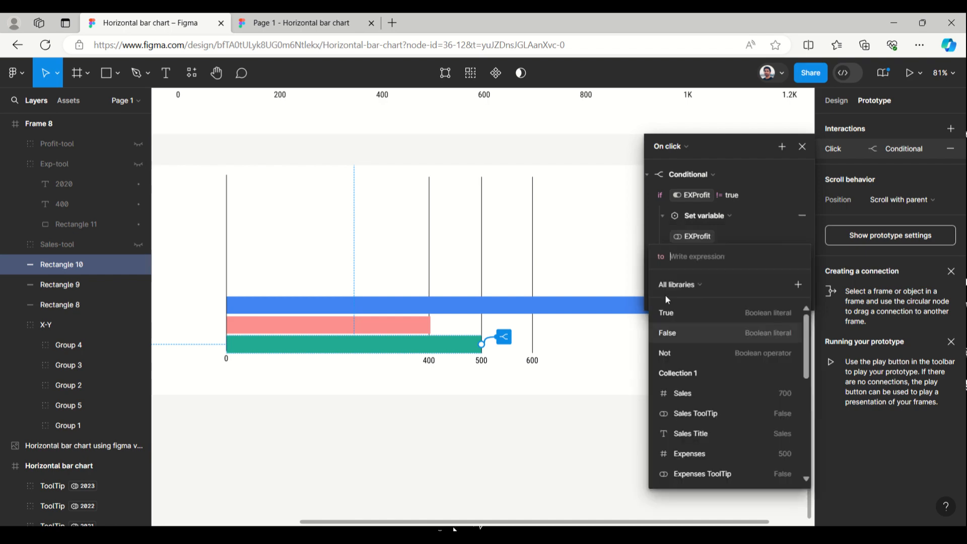
pyautogui.click(666, 313)
pyautogui.click(740, 174)
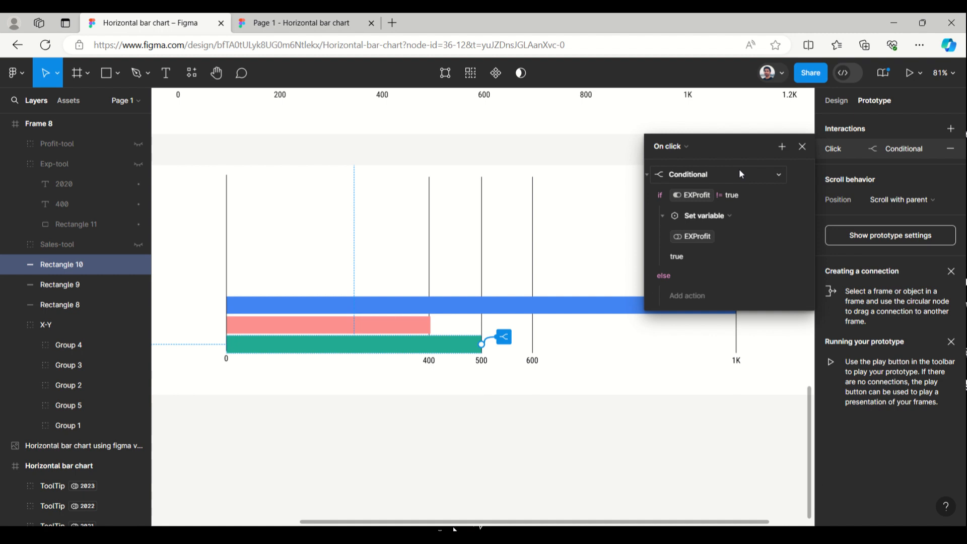
pyautogui.click(803, 146)
# - Add a second interaction to the green bar, triggered on Mouse leave, with a Set variable action
pyautogui.click(955, 130)
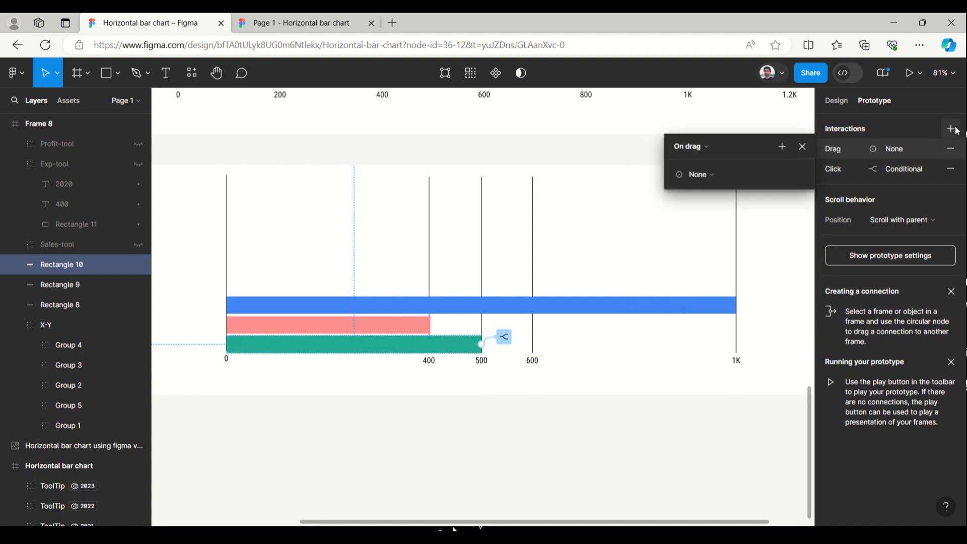
pyautogui.click(704, 148)
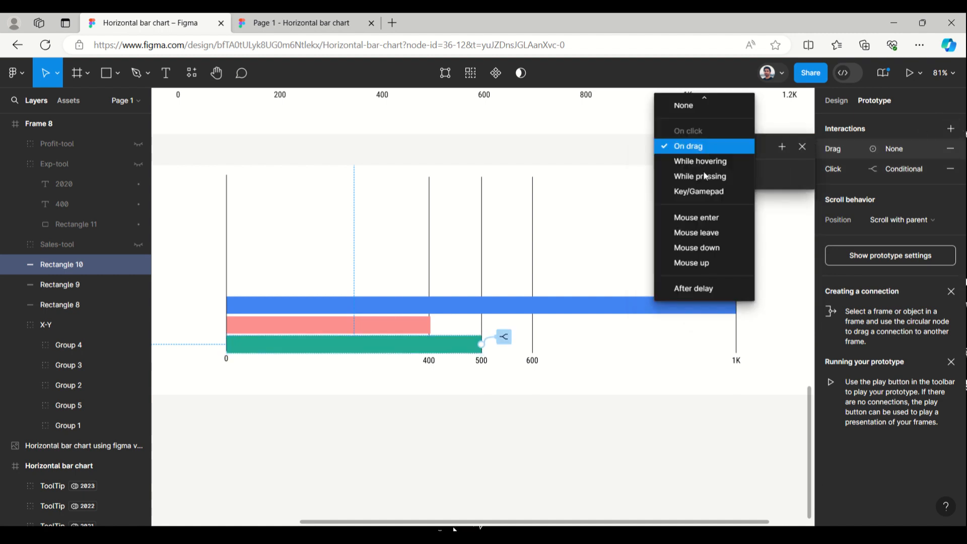
pyautogui.click(707, 233)
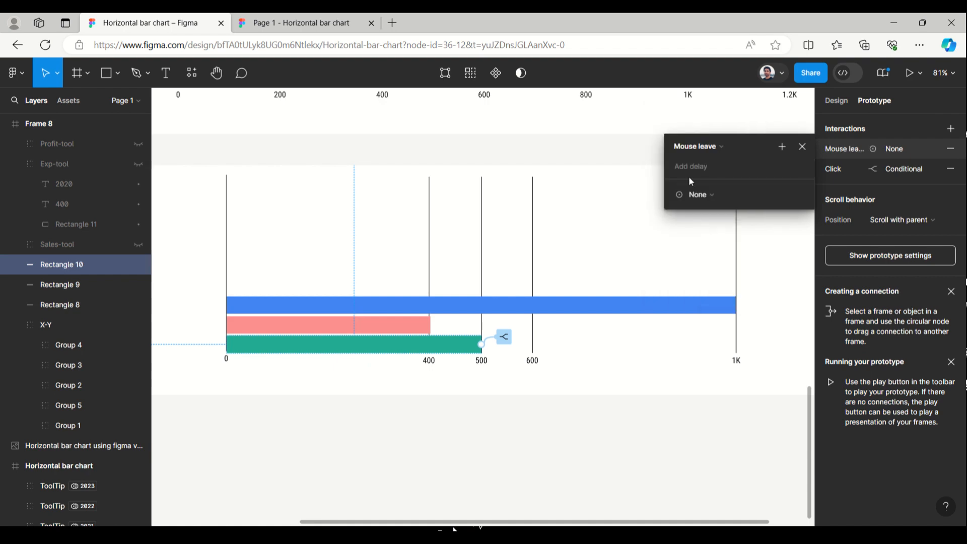
pyautogui.click(720, 196)
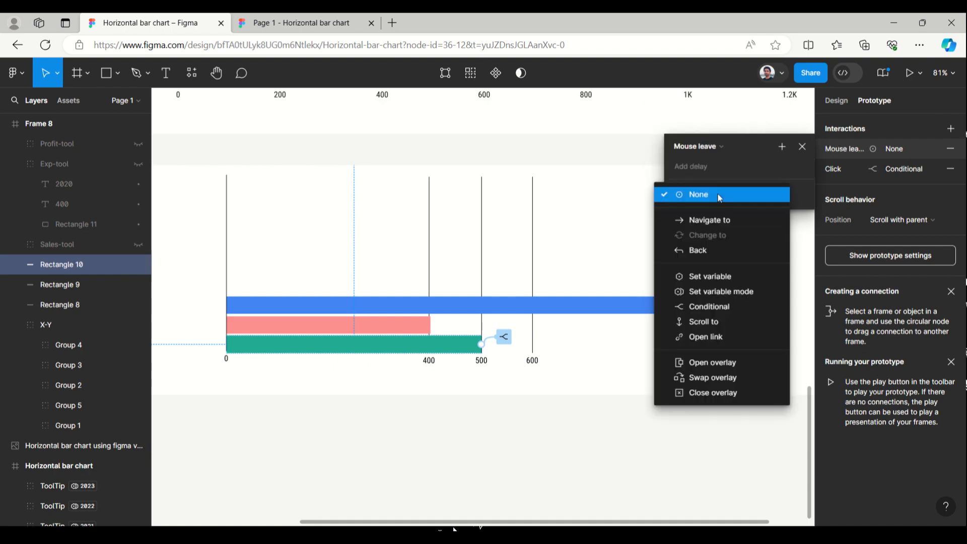
pyautogui.click(721, 280)
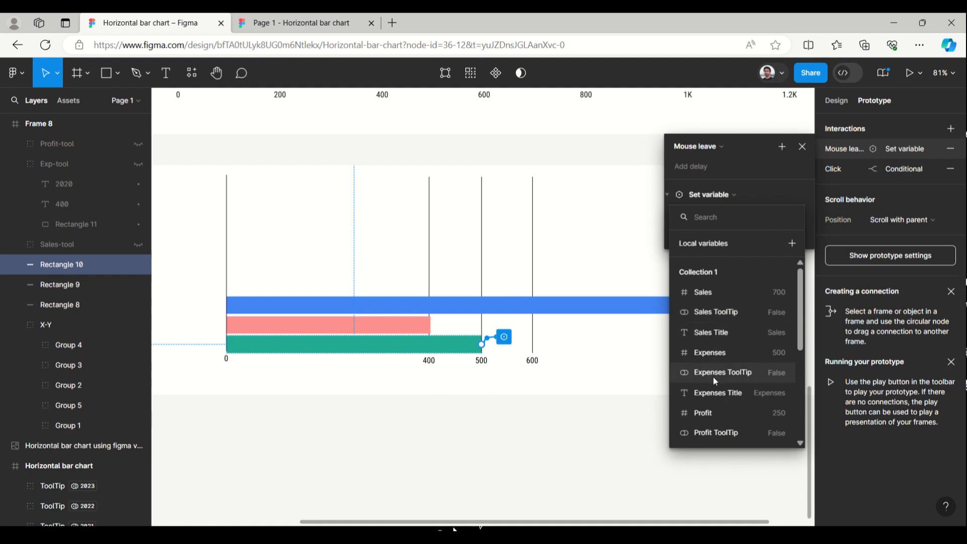
# - Make the green bar's Mouse leave action set EXProfit to false, and close the interaction settings
pyautogui.scroll(-5, 712, 376)
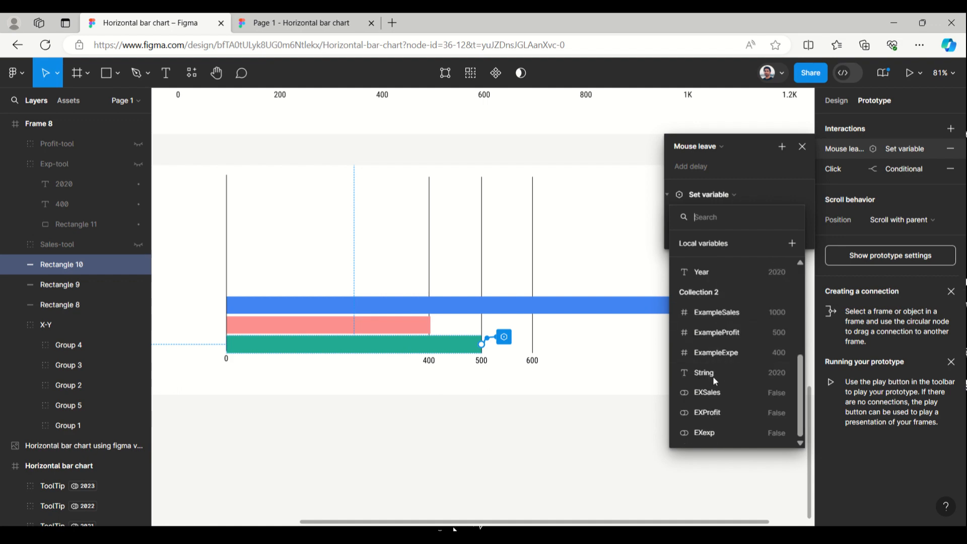
pyautogui.click(723, 410)
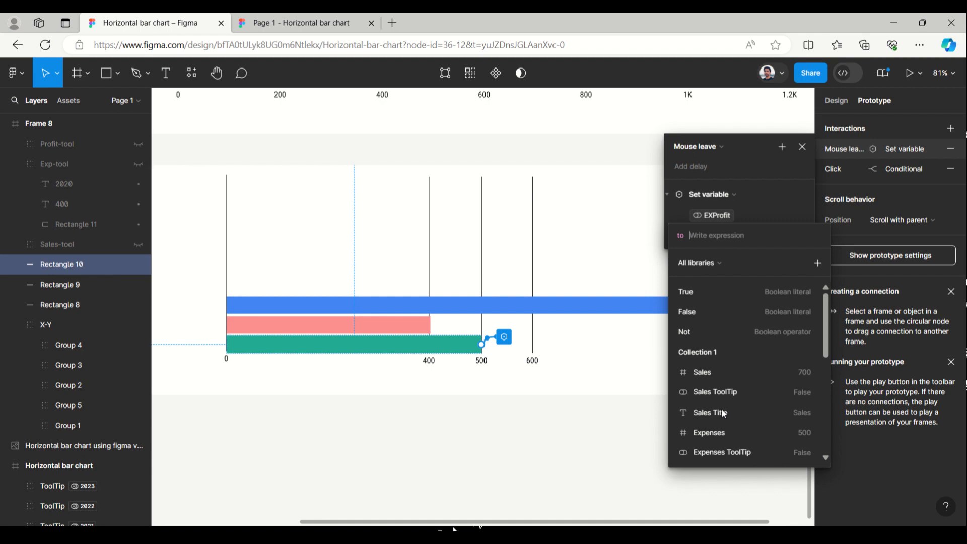
pyautogui.click(687, 312)
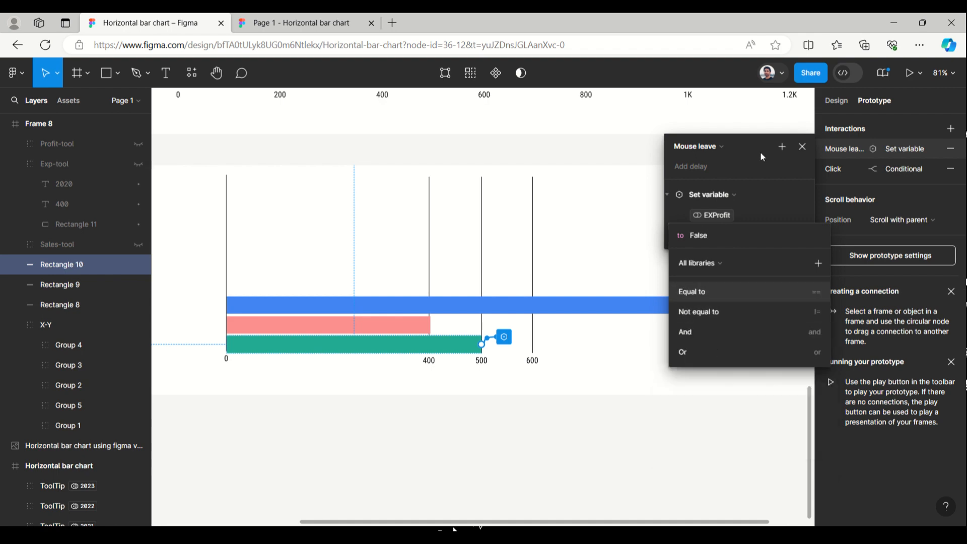
pyautogui.click(800, 147)
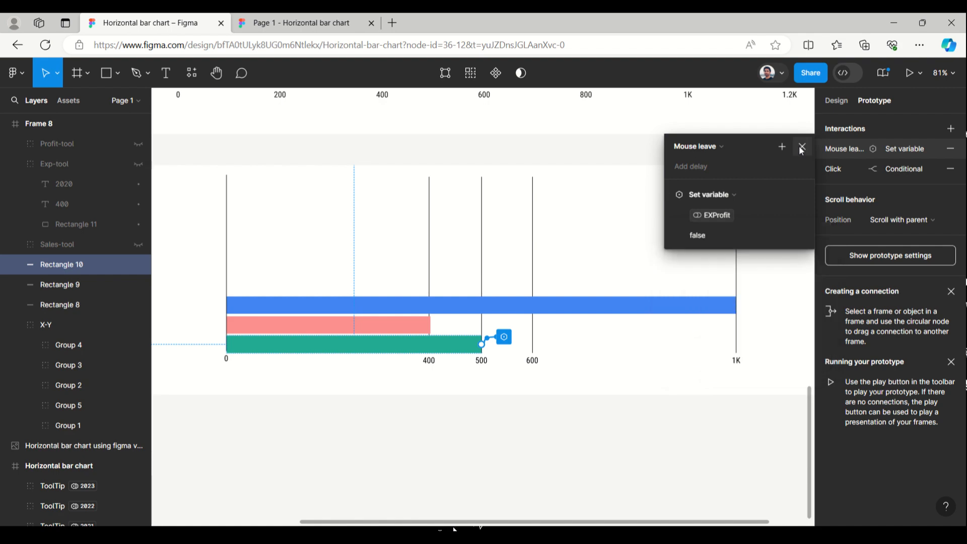
pyautogui.click(802, 147)
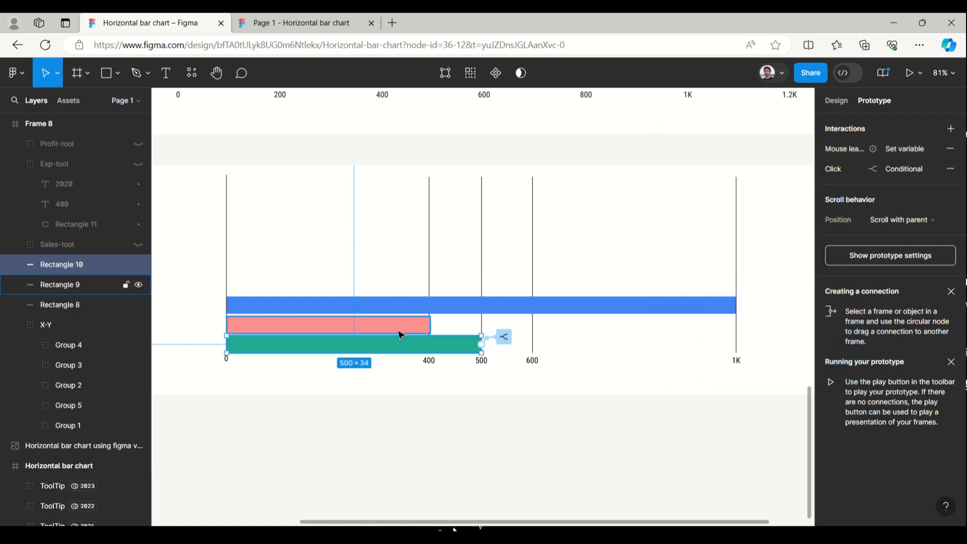
# - Add a While hovering interaction with a Conditional action to the pink bar
pyautogui.click(416, 333)
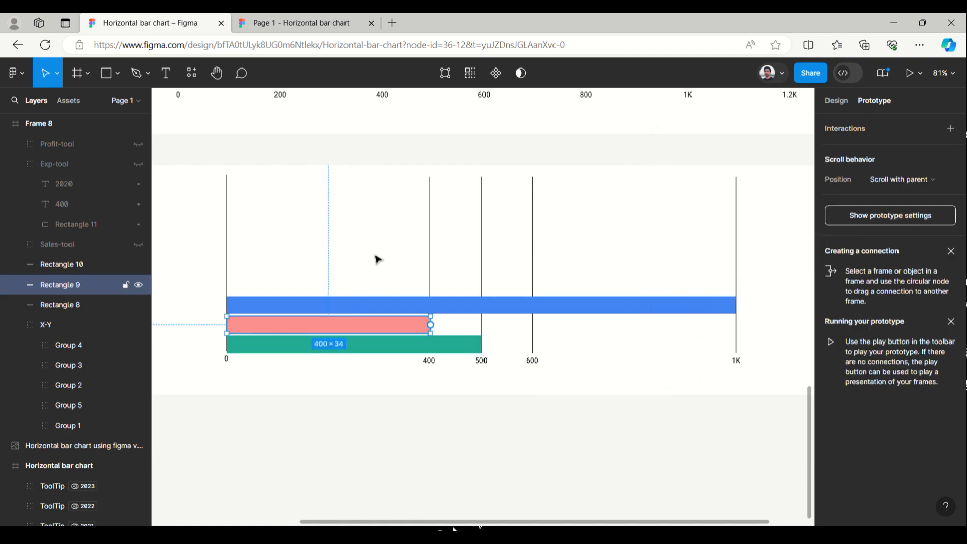
pyautogui.click(870, 130)
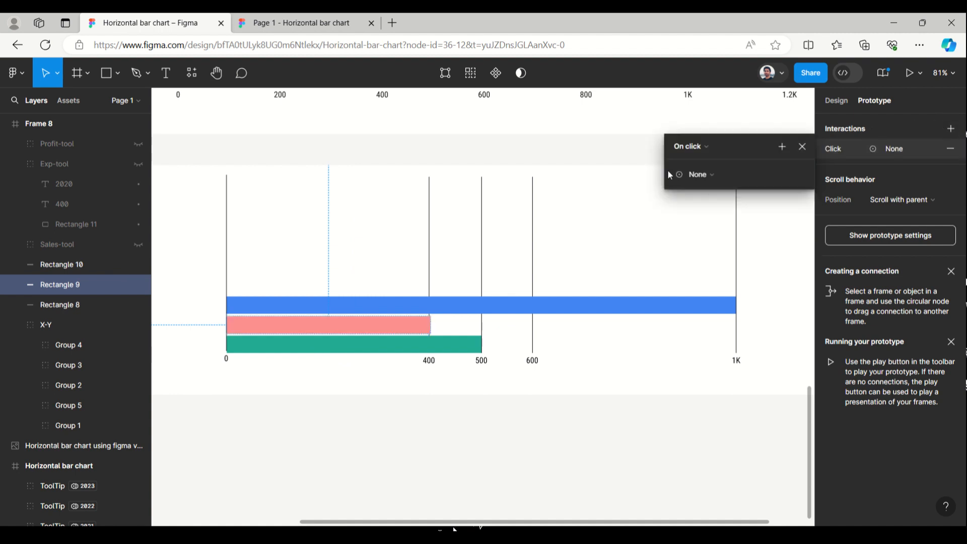
pyautogui.click(712, 149)
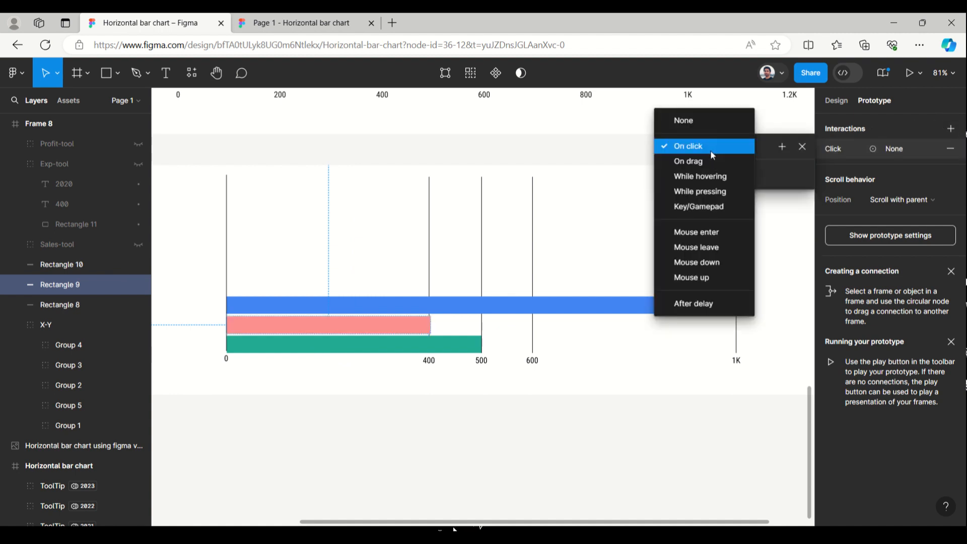
pyautogui.click(710, 178)
pyautogui.click(723, 176)
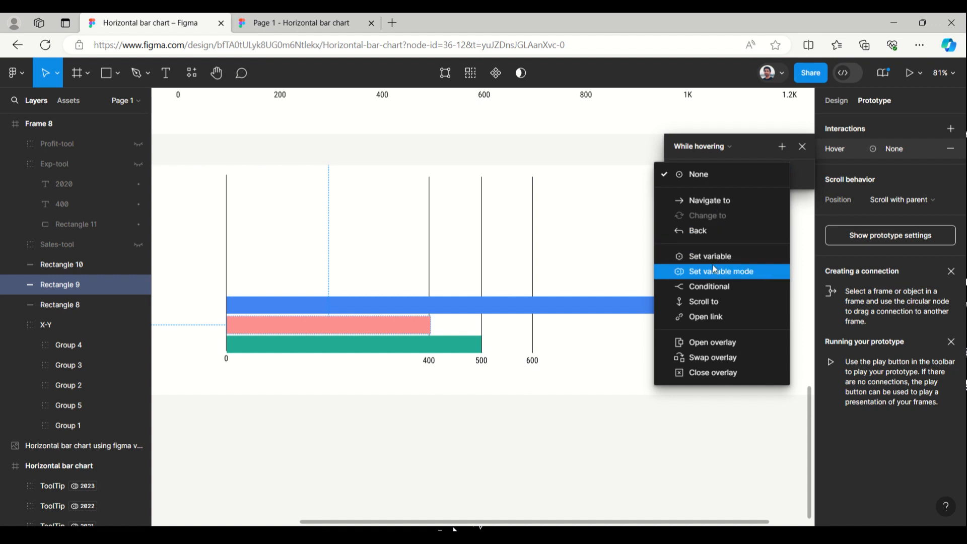
pyautogui.click(713, 286)
# - Write the pink bar's hover condition as EXexp != true
pyautogui.click(691, 195)
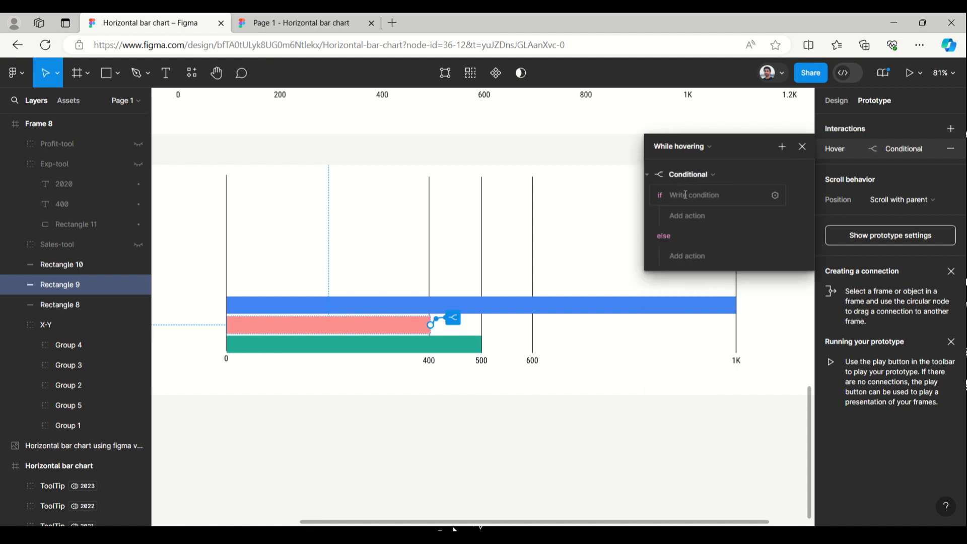
pyautogui.scroll(-4, 687, 393)
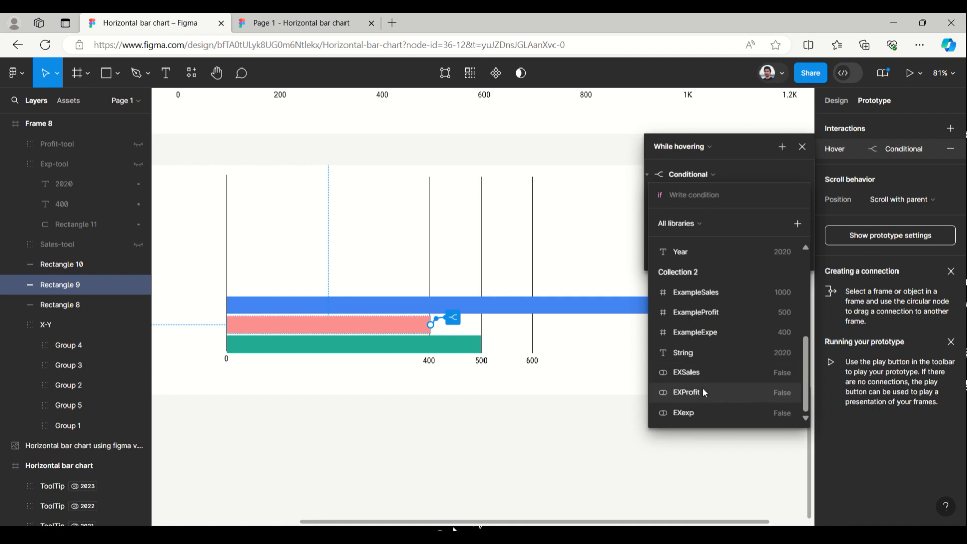
pyautogui.click(705, 410)
pyautogui.click(690, 276)
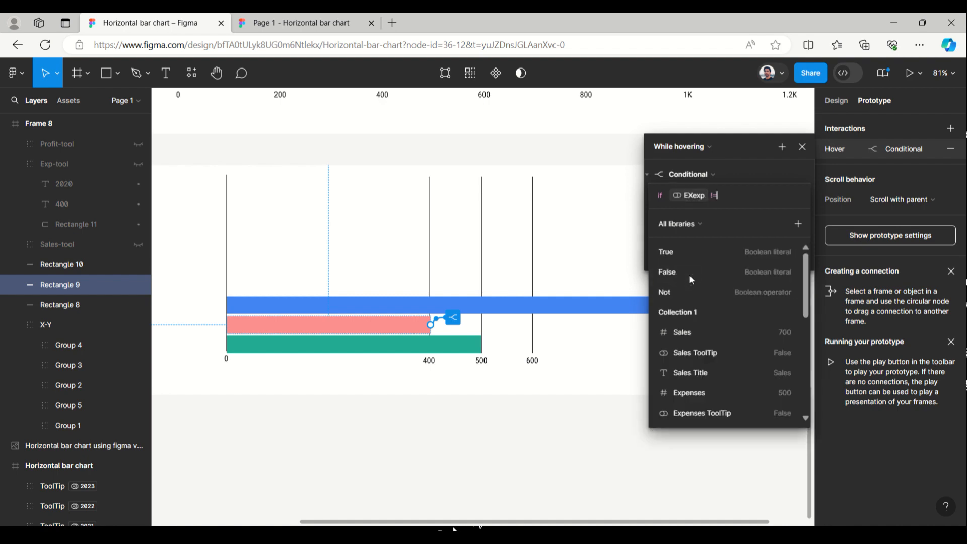
pyautogui.click(676, 246)
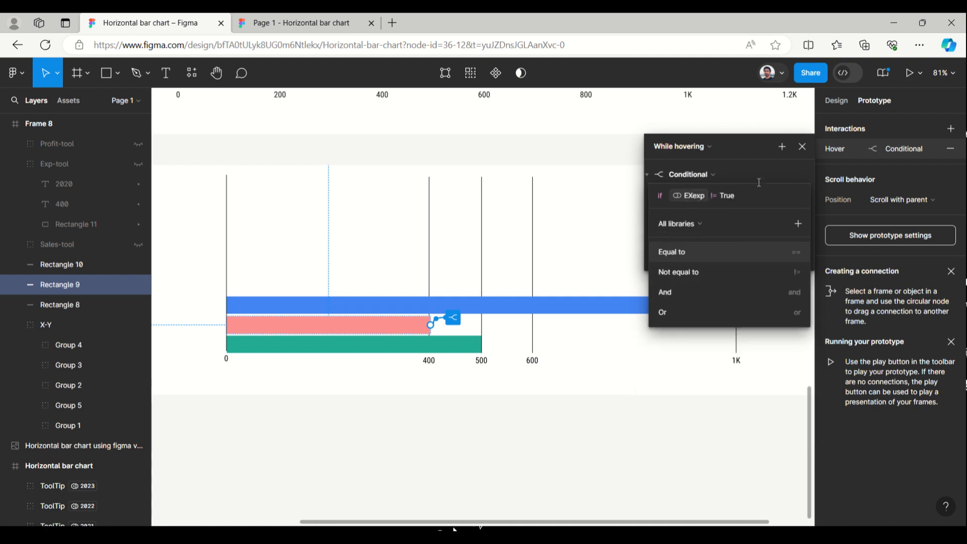
pyautogui.press('Escape')
# - Under the pink bar's if branch, set the variable EXexp to true and close the interaction settings
pyautogui.click(692, 217)
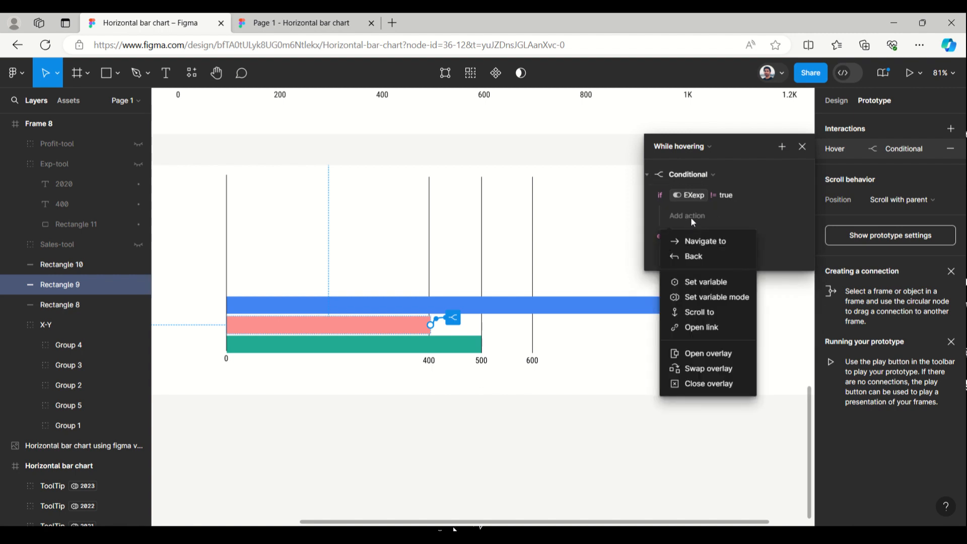
pyautogui.click(706, 282)
pyautogui.scroll(-5, 699, 418)
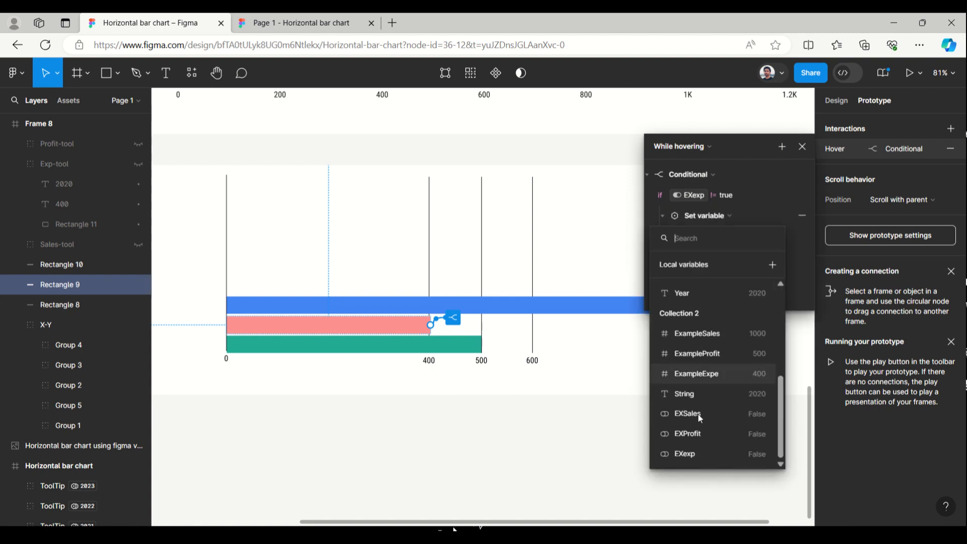
pyautogui.click(696, 455)
pyautogui.click(671, 317)
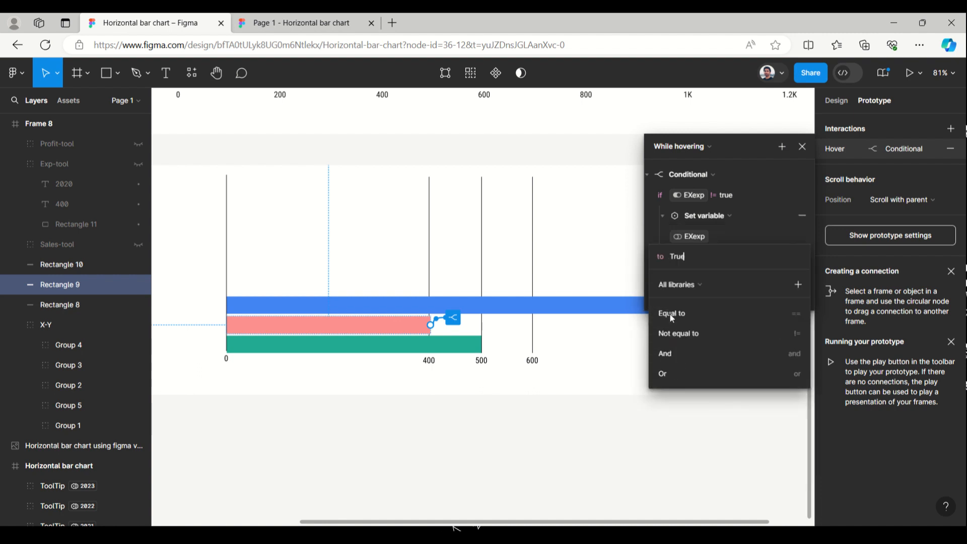
pyautogui.click(745, 160)
pyautogui.click(802, 146)
# - Add a Mouse leave interaction with a Set variable action to the pink bar
pyautogui.click(951, 128)
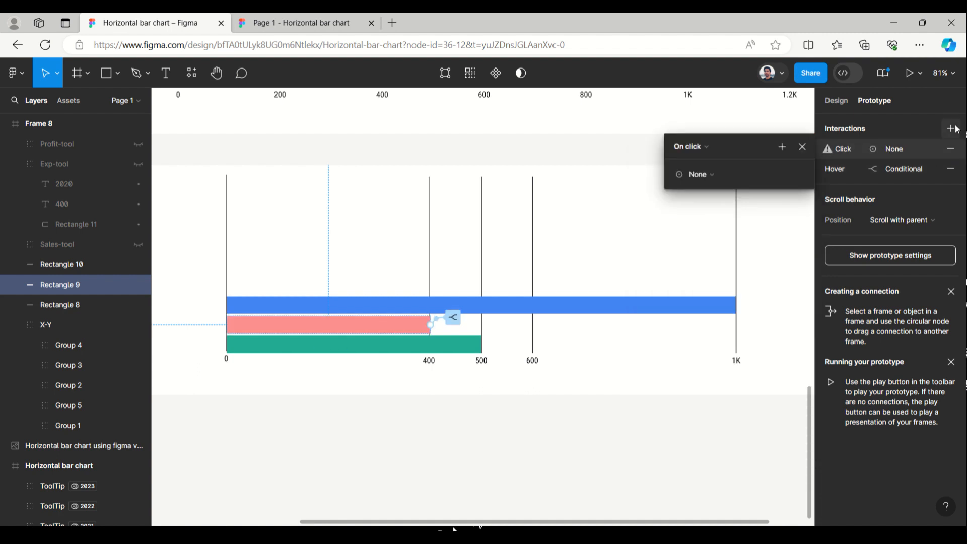
pyautogui.click(712, 150)
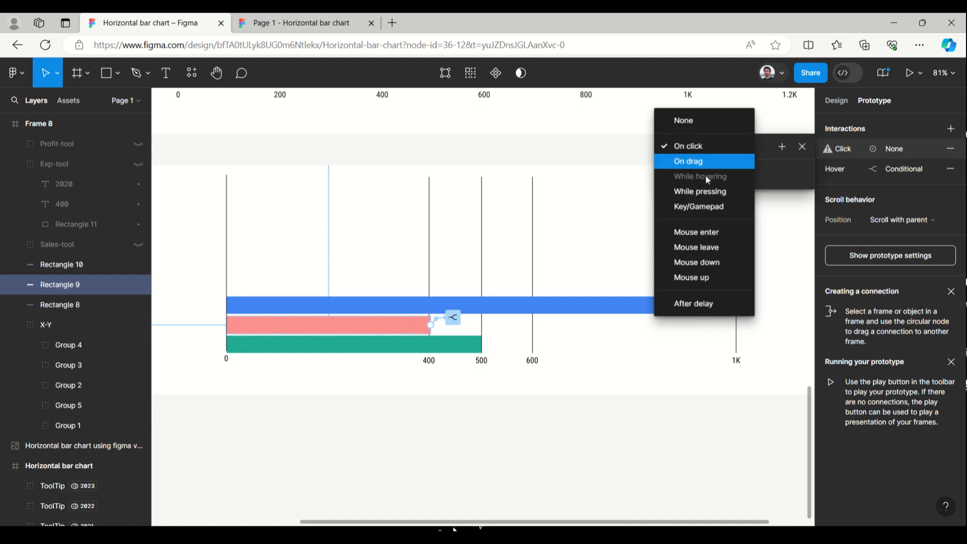
pyautogui.click(709, 248)
pyautogui.click(710, 194)
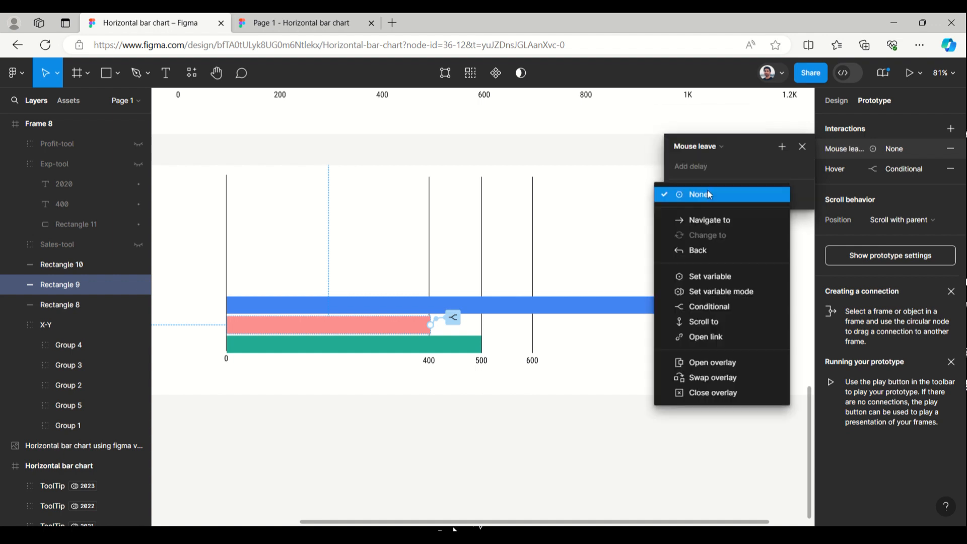
pyautogui.click(712, 275)
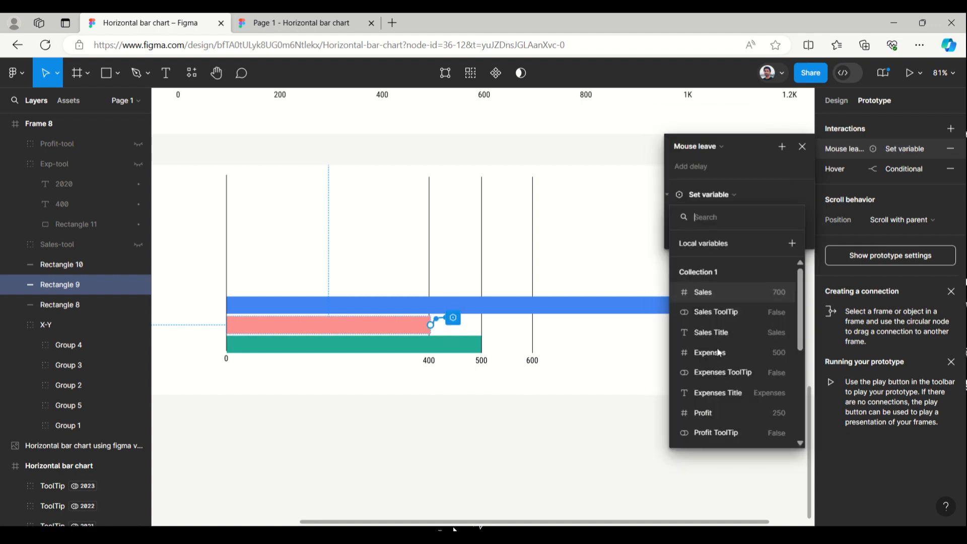
# - Make the pink bar's Mouse leave action set EXexp to false, and close the interaction settings
pyautogui.scroll(-5, 719, 388)
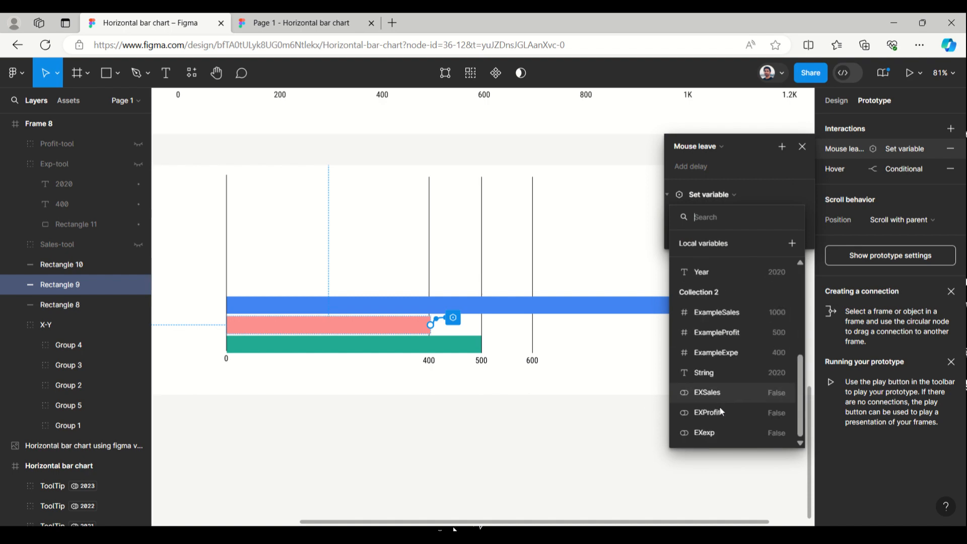
pyautogui.click(718, 433)
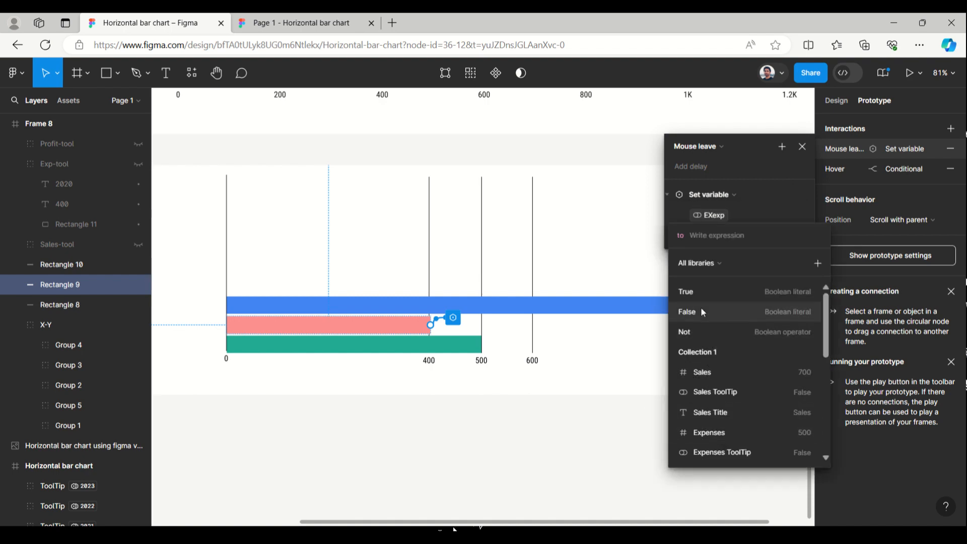
pyautogui.click(699, 311)
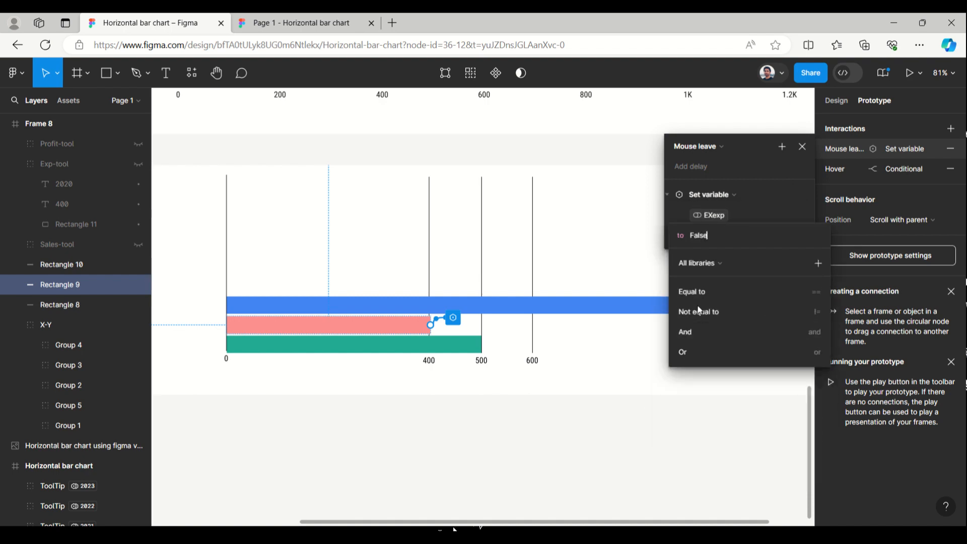
pyautogui.click(801, 147)
pyautogui.click(802, 146)
# - Add a While hovering interaction with a Conditional action to the blue bar
pyautogui.click(505, 309)
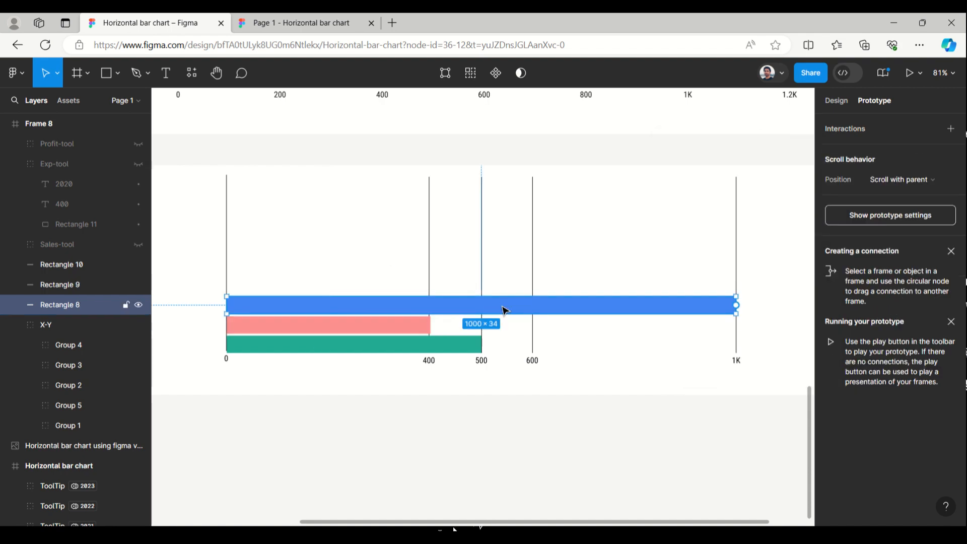
pyautogui.click(839, 131)
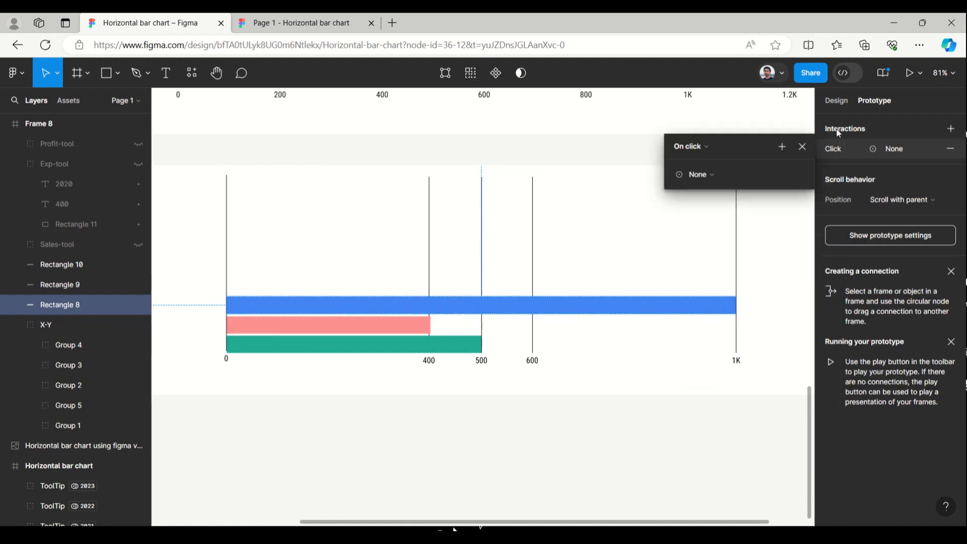
pyautogui.click(697, 147)
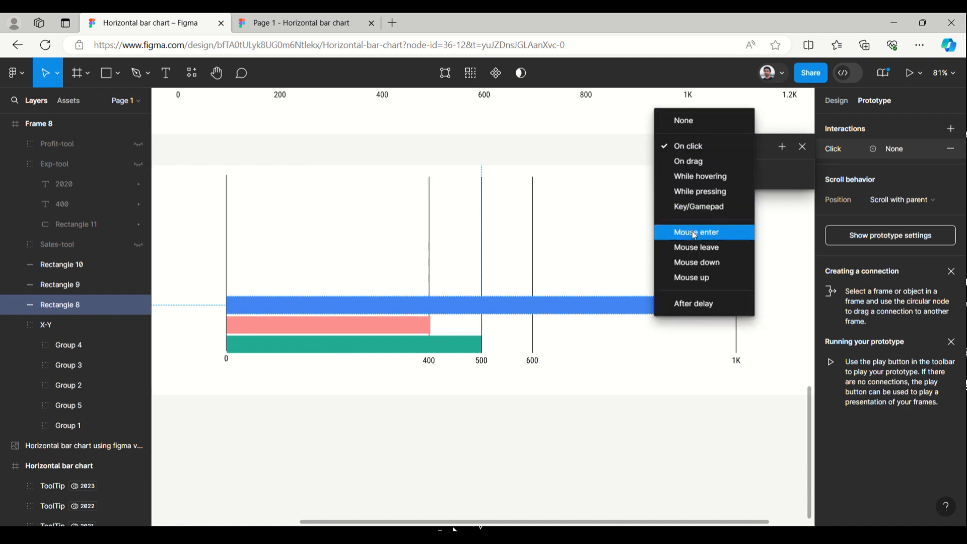
pyautogui.click(704, 179)
pyautogui.click(703, 176)
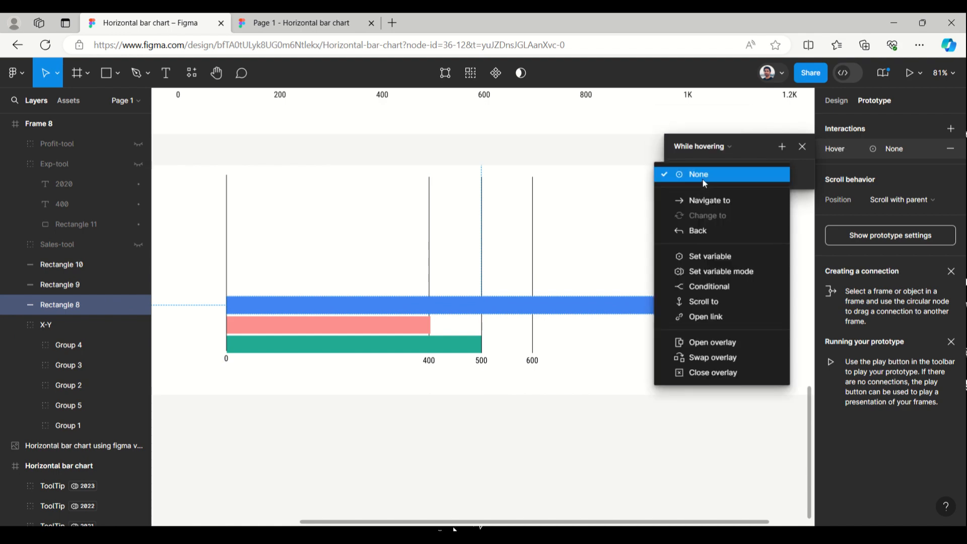
pyautogui.click(703, 287)
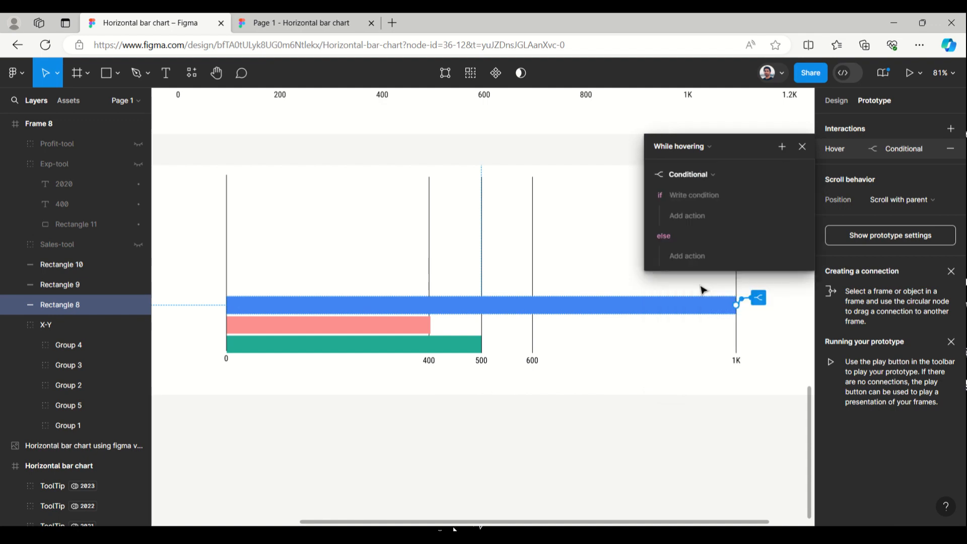
# - Write the blue bar's hover condition as EXSales != true
pyautogui.click(674, 197)
pyautogui.scroll(-5, 700, 349)
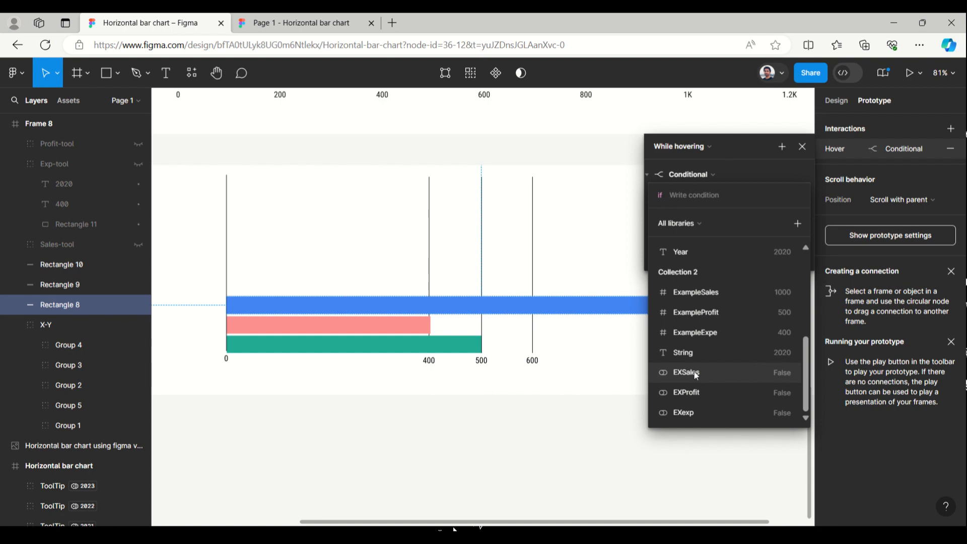
pyautogui.click(696, 375)
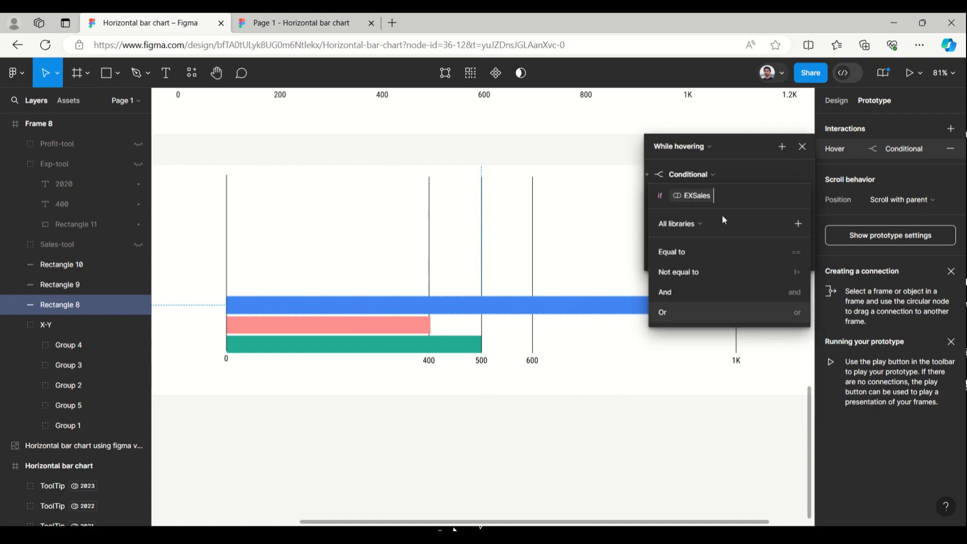
pyautogui.click(689, 271)
pyautogui.click(683, 252)
pyautogui.click(754, 172)
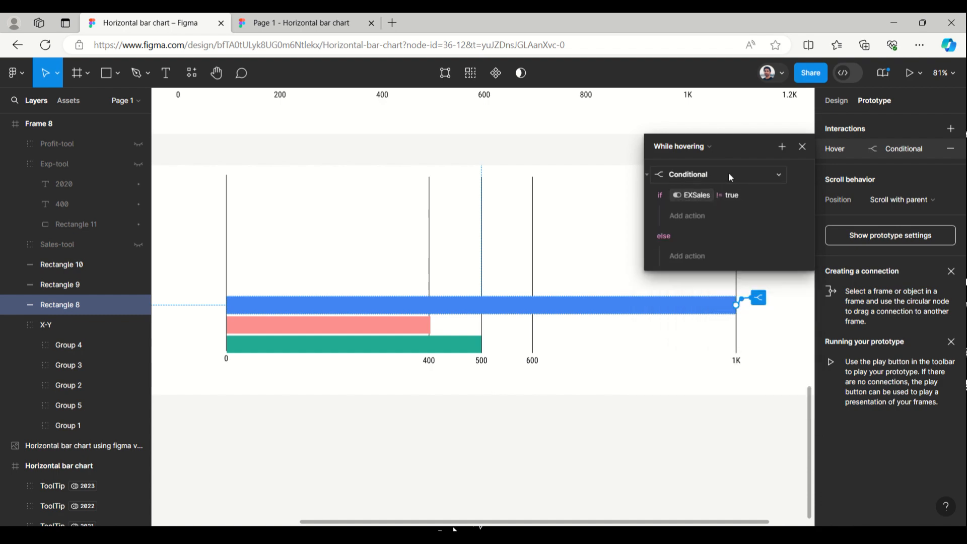
# - Under the blue bar's if branch, set the variable EXSales to true and close the interaction settings
pyautogui.click(694, 217)
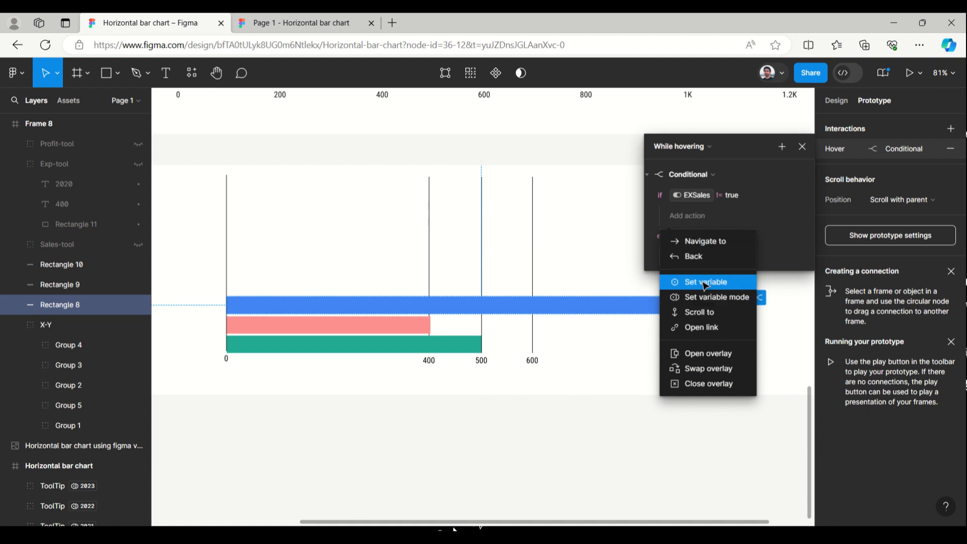
pyautogui.click(704, 283)
pyautogui.scroll(-4, 690, 371)
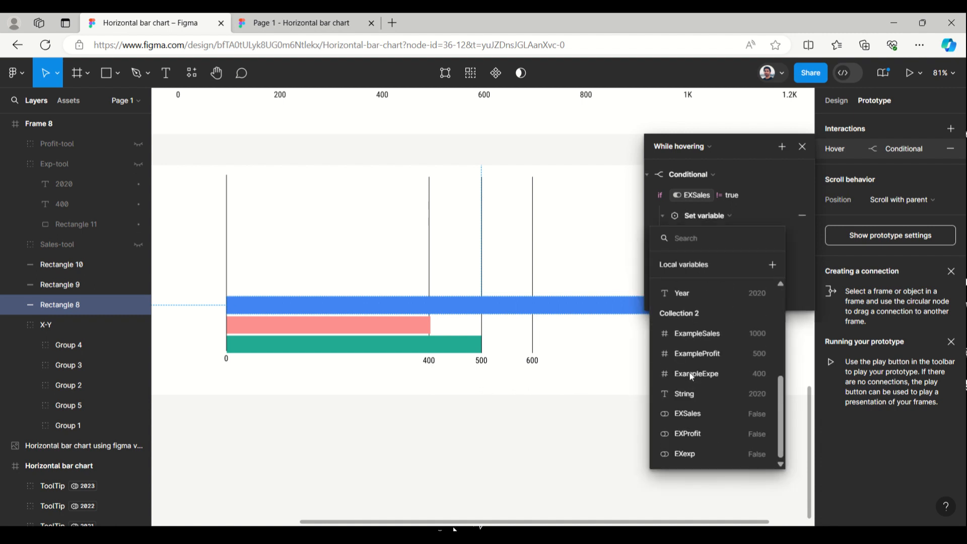
pyautogui.click(690, 415)
pyautogui.click(676, 315)
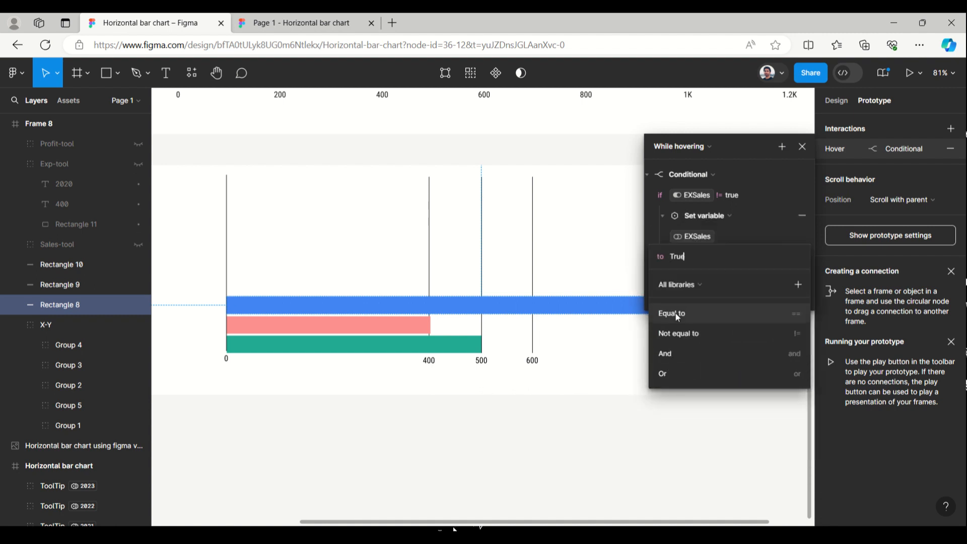
pyautogui.click(801, 147)
pyautogui.click(801, 148)
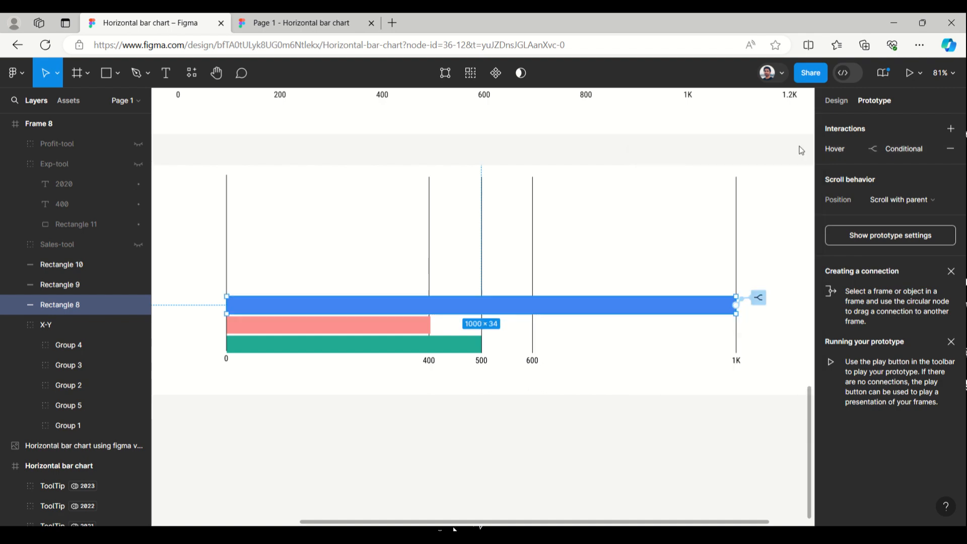
# - Add a Mouse leave interaction with a Set variable action to the blue bar
pyautogui.click(951, 130)
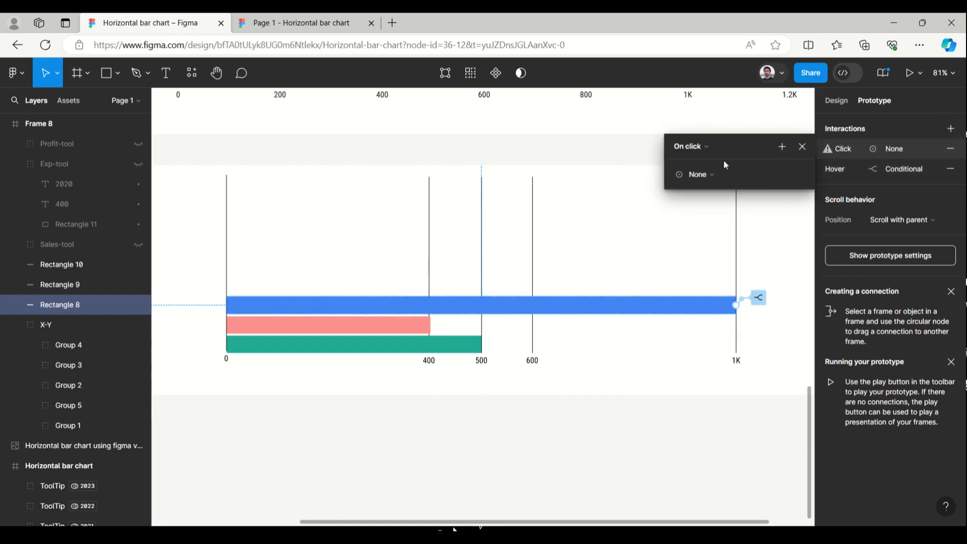
pyautogui.click(695, 147)
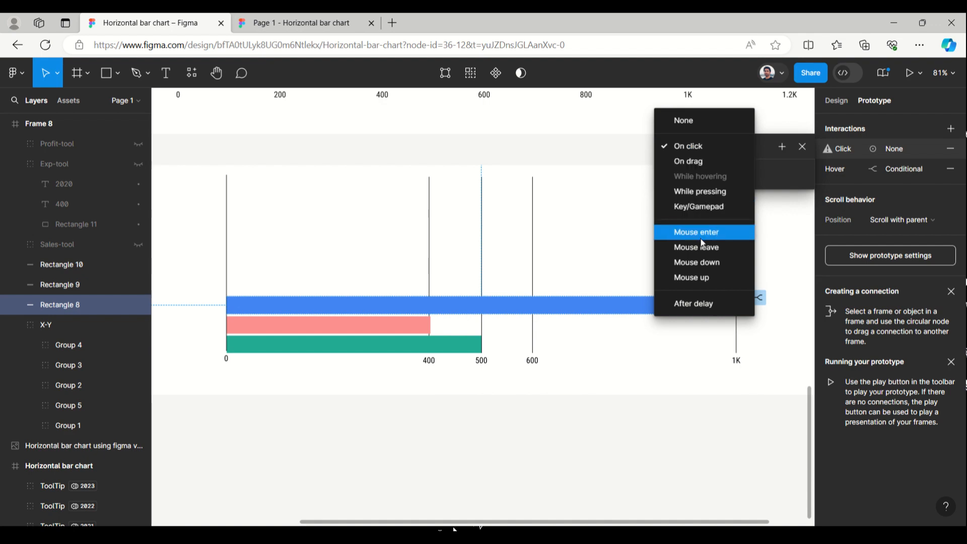
pyautogui.click(704, 255)
pyautogui.click(710, 193)
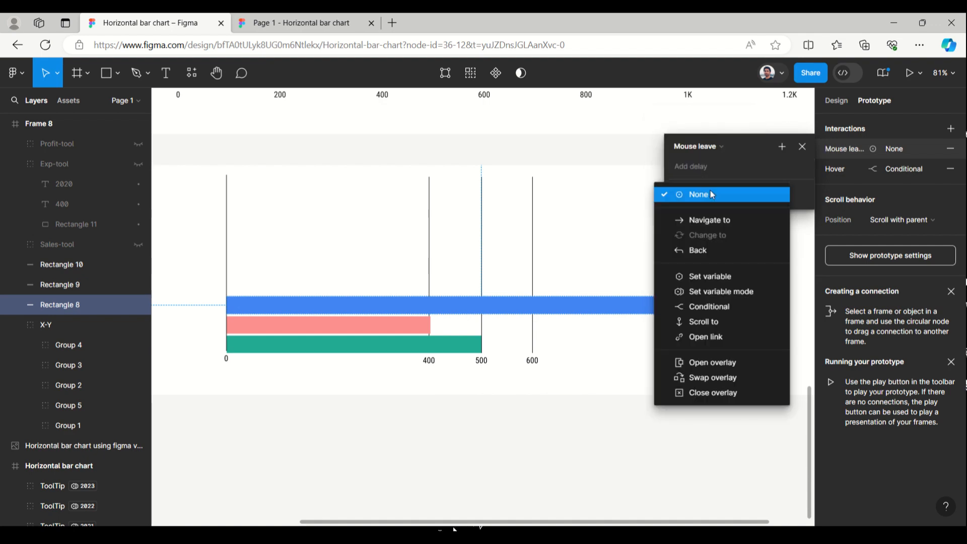
pyautogui.click(725, 283)
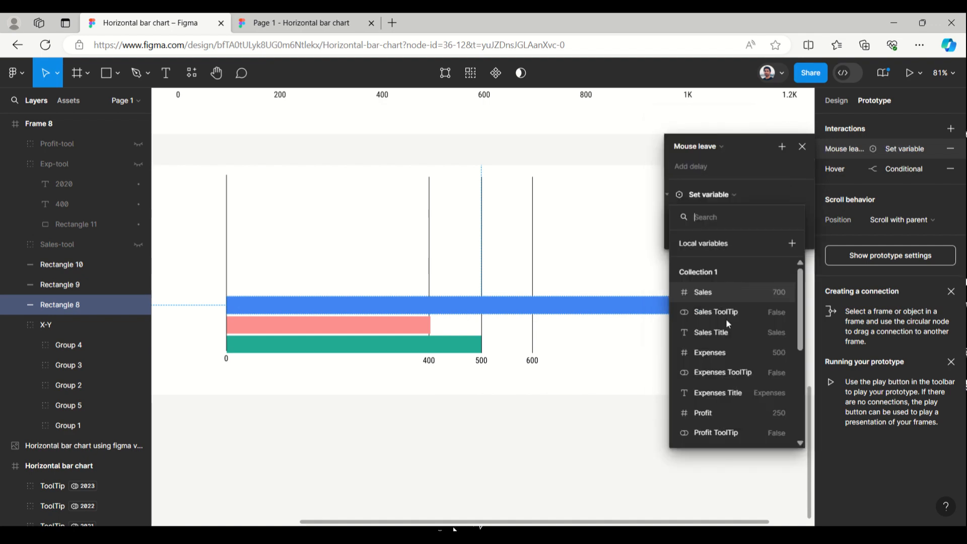
# - Make the blue bar's Mouse leave action set EXSales to false, and close the interaction settings
pyautogui.scroll(-5, 742, 379)
pyautogui.click(713, 392)
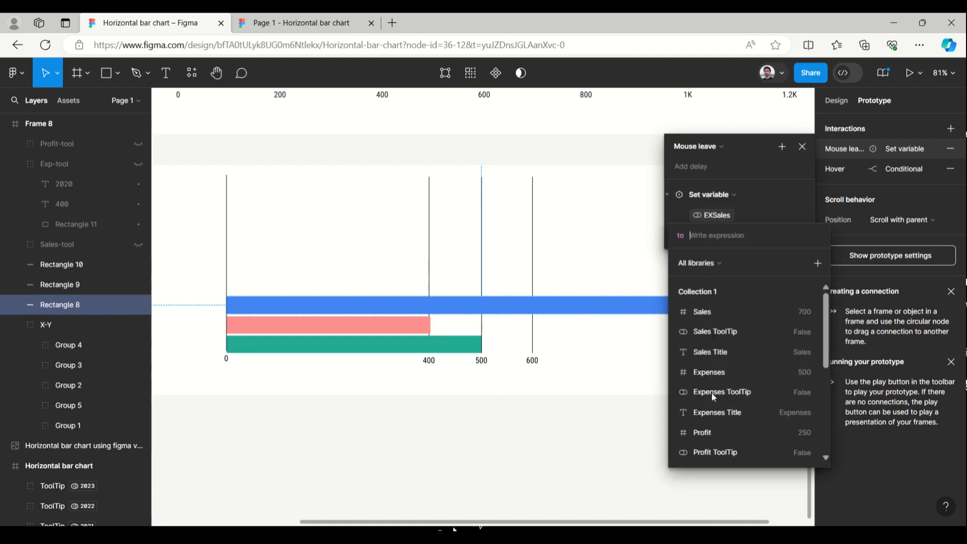
pyautogui.click(703, 310)
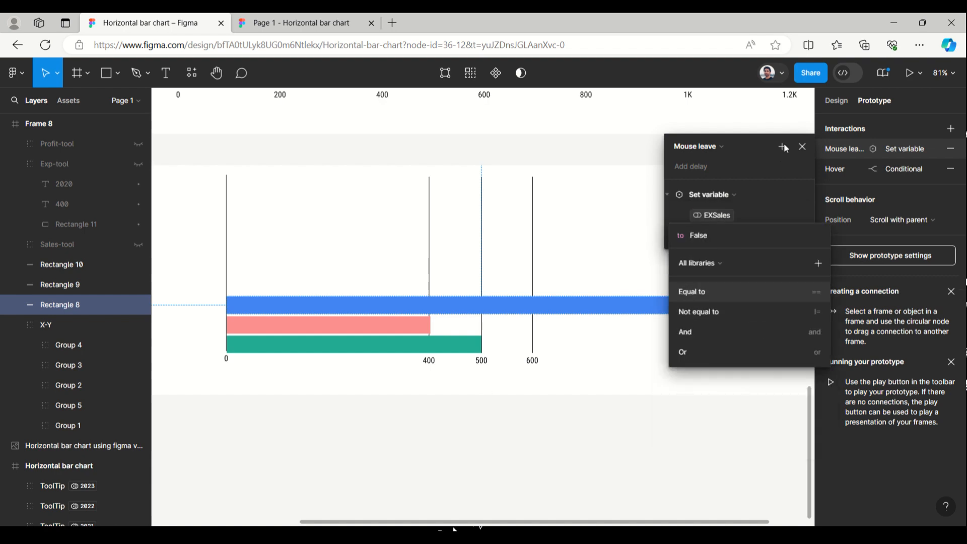
pyautogui.click(799, 150)
pyautogui.click(803, 147)
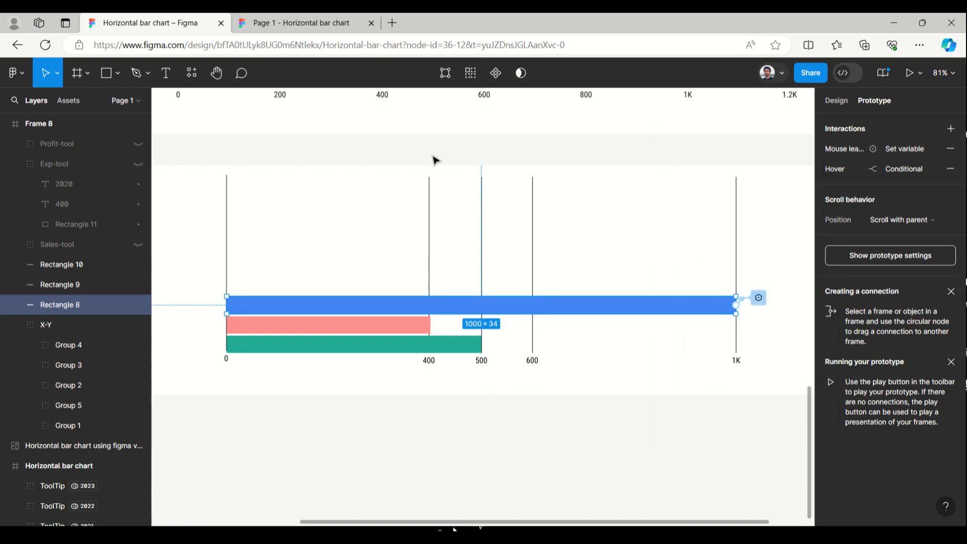
# - Present Frame 8 as a prototype and test the tooltips on the blue and green bars
pyautogui.scroll(-3, 609, 437)
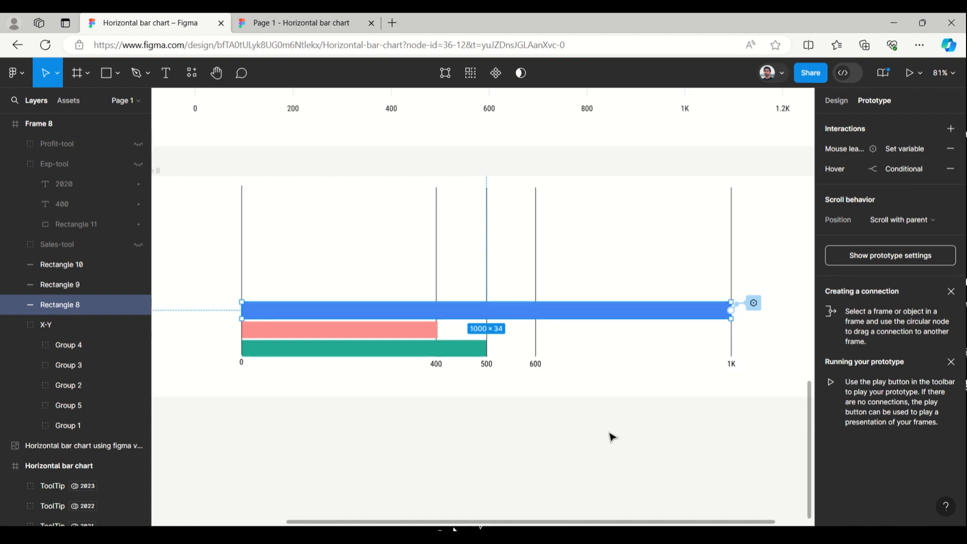
pyautogui.click(212, 204)
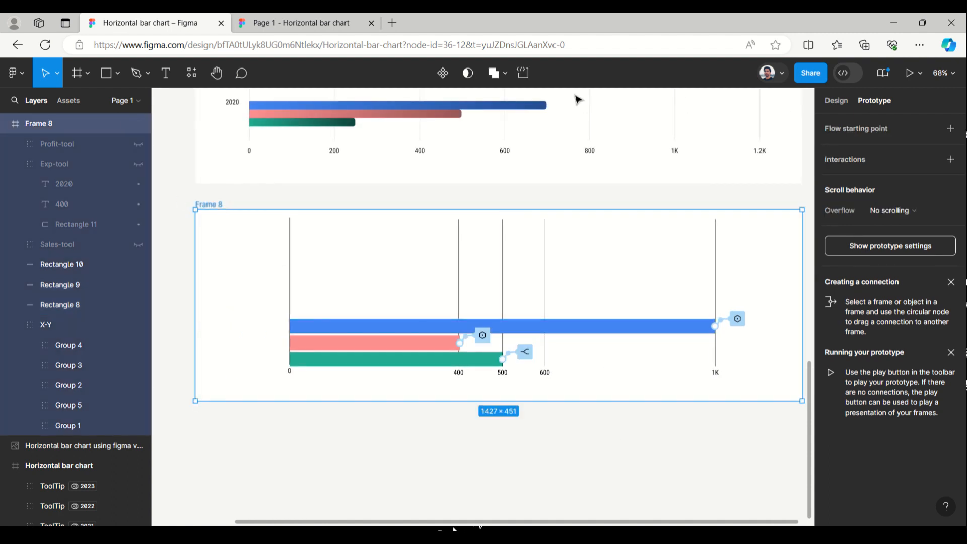
pyautogui.click(921, 73)
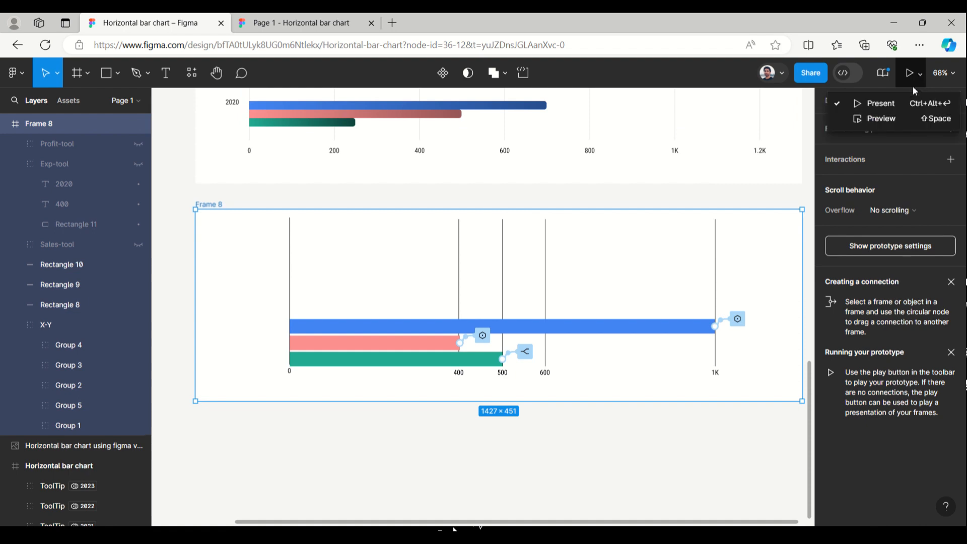
pyautogui.click(911, 103)
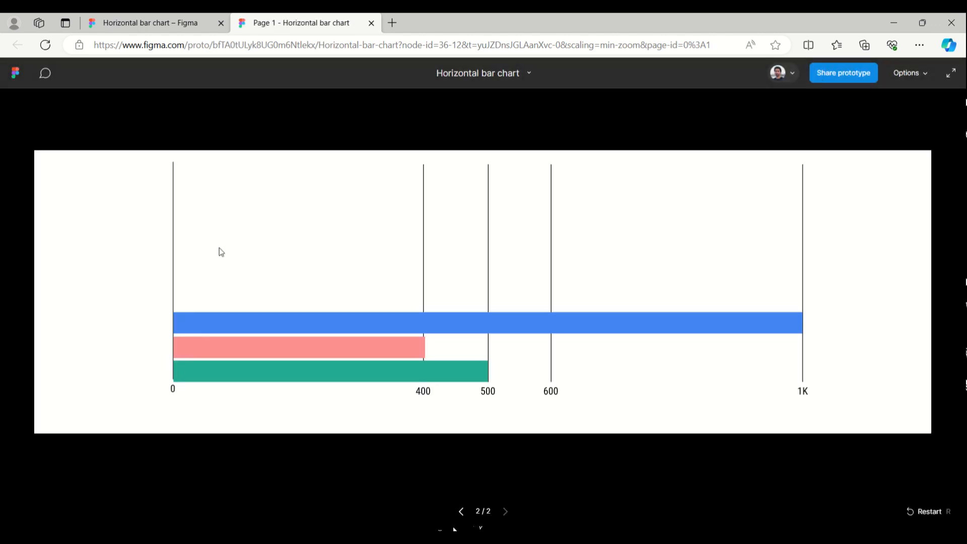
pyautogui.moveTo(235, 330)
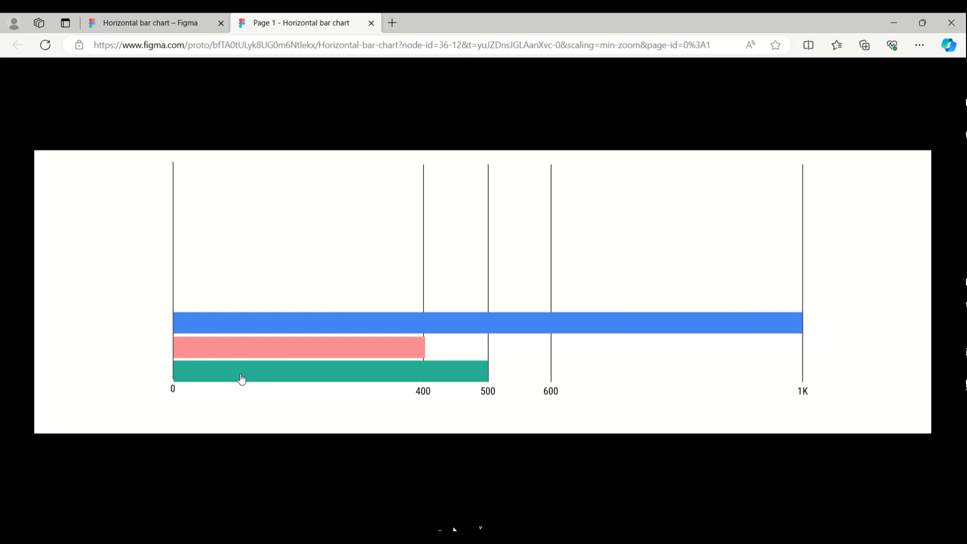
pyautogui.moveTo(246, 376)
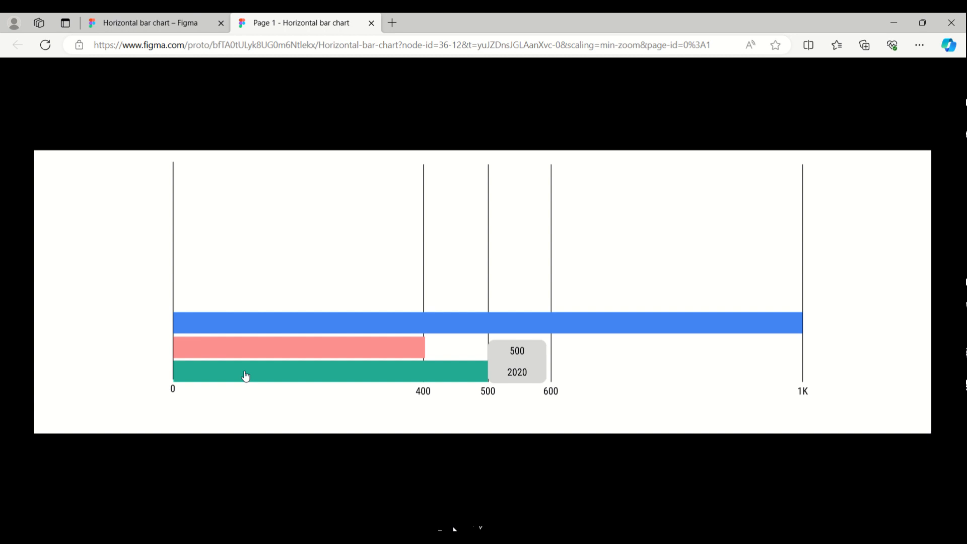
# - Return to the design file and change the green bar's conditional interaction trigger from On click to While hovering
pyautogui.click(184, 22)
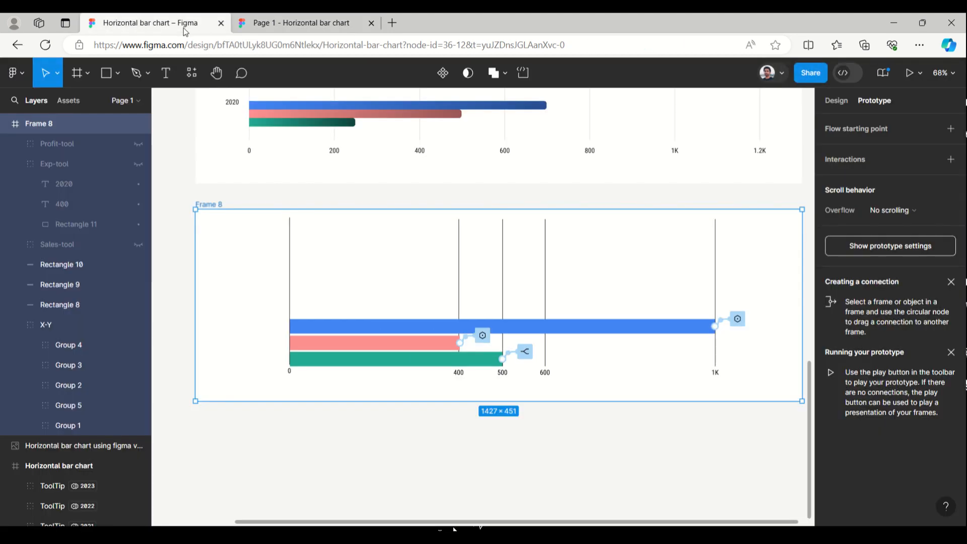
pyautogui.click(461, 360)
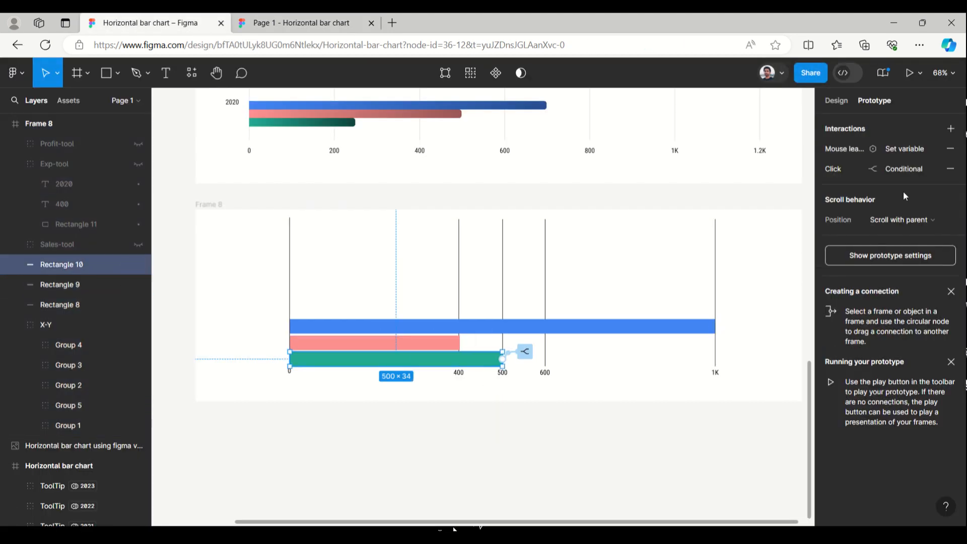
pyautogui.click(841, 168)
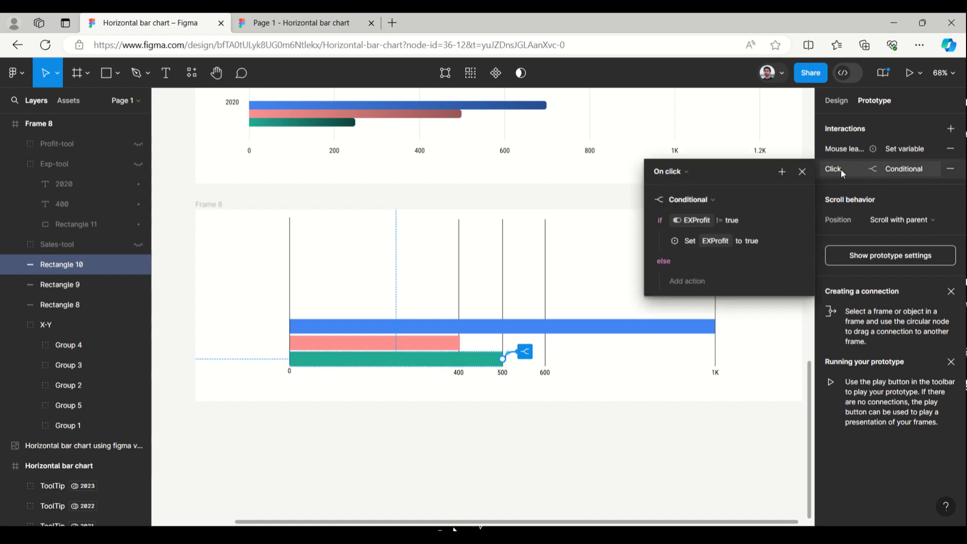
pyautogui.click(693, 172)
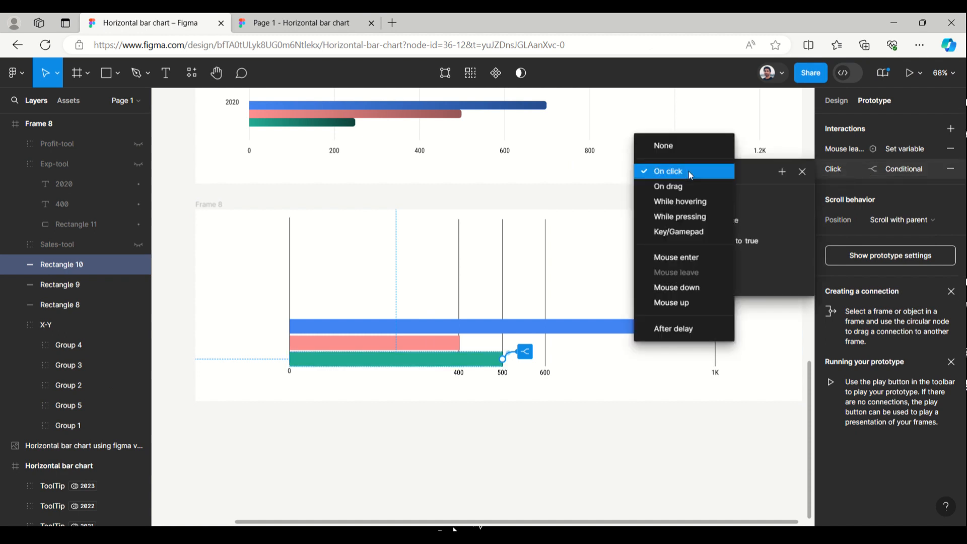
pyautogui.click(690, 202)
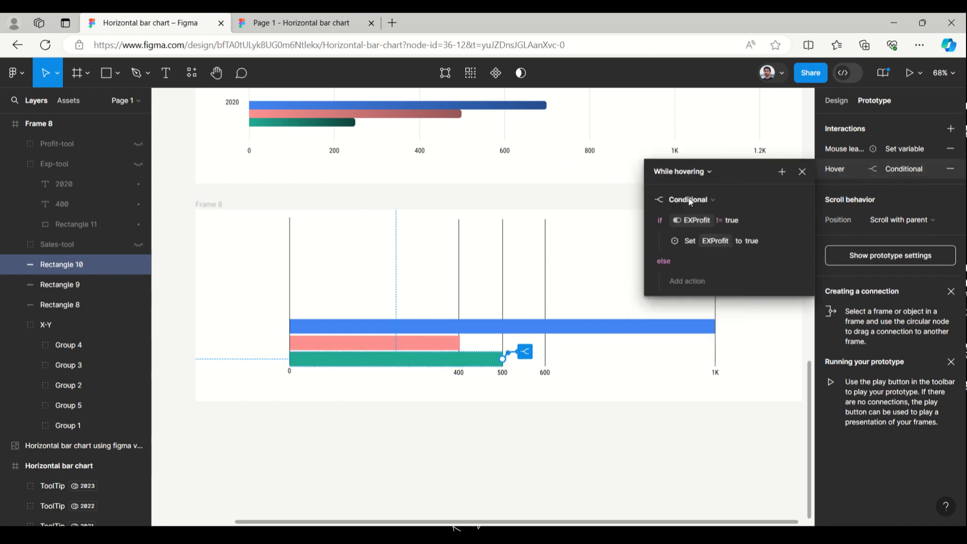
pyautogui.click(804, 172)
pyautogui.click(541, 416)
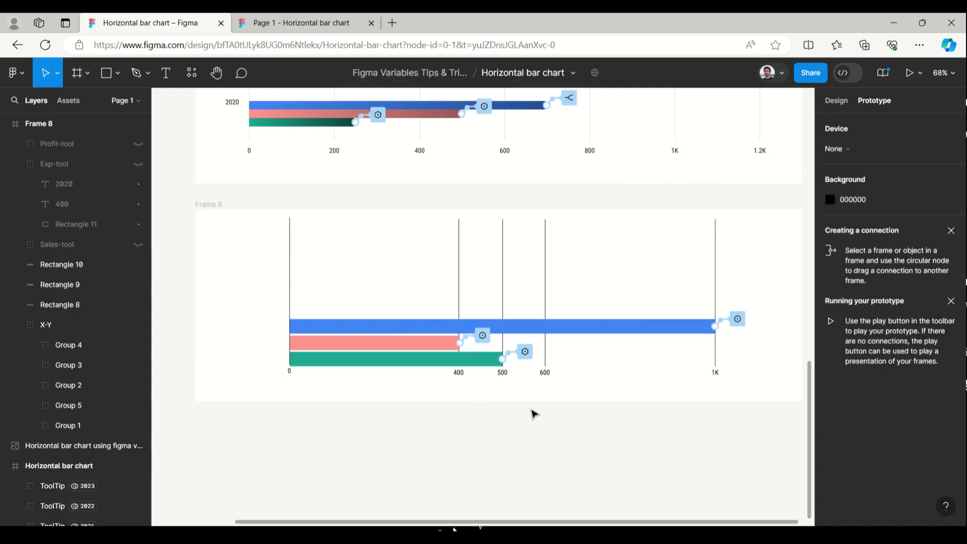
# - Select the green, pink and blue bars in Frame 8 and combine them into a single component
pyautogui.click(346, 359)
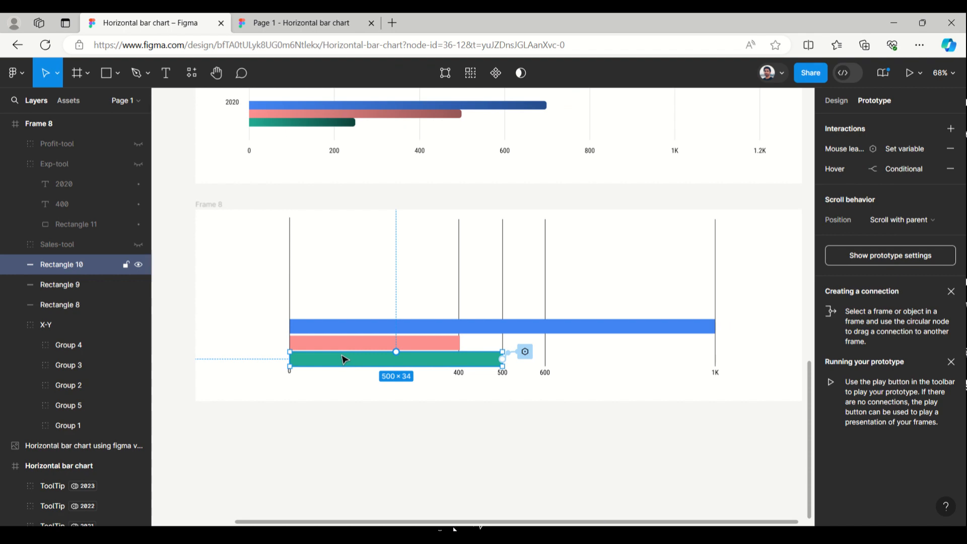
pyautogui.keyDown('shift'); pyautogui.click(50, 283); pyautogui.keyUp('shift')
pyautogui.keyDown('shift'); pyautogui.click(50, 302); pyautogui.keyUp('shift')
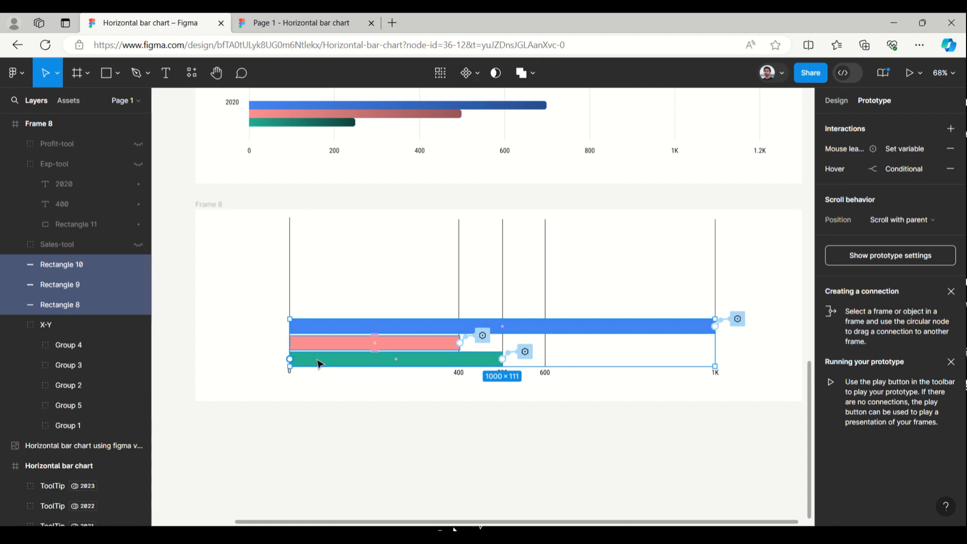
pyautogui.click(475, 77)
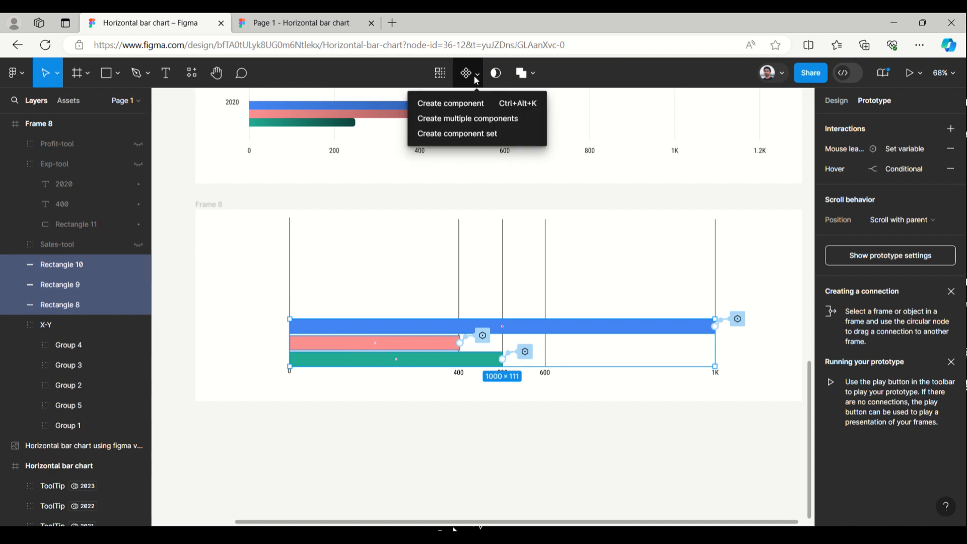
pyautogui.click(470, 105)
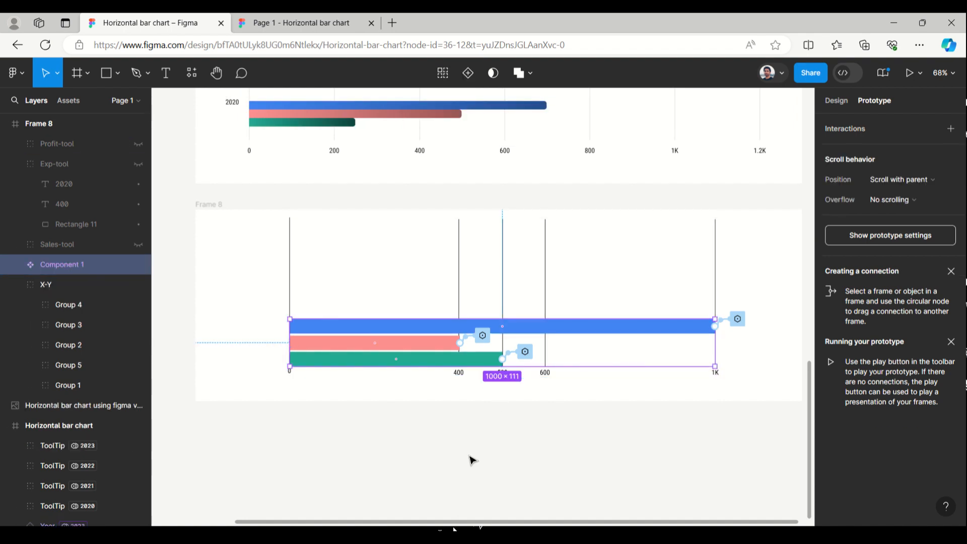
# - Extend Frame 8 downward to a height of about 710 and place a copy of the bar component directly above the original
pyautogui.click(229, 395)
pyautogui.click(228, 209)
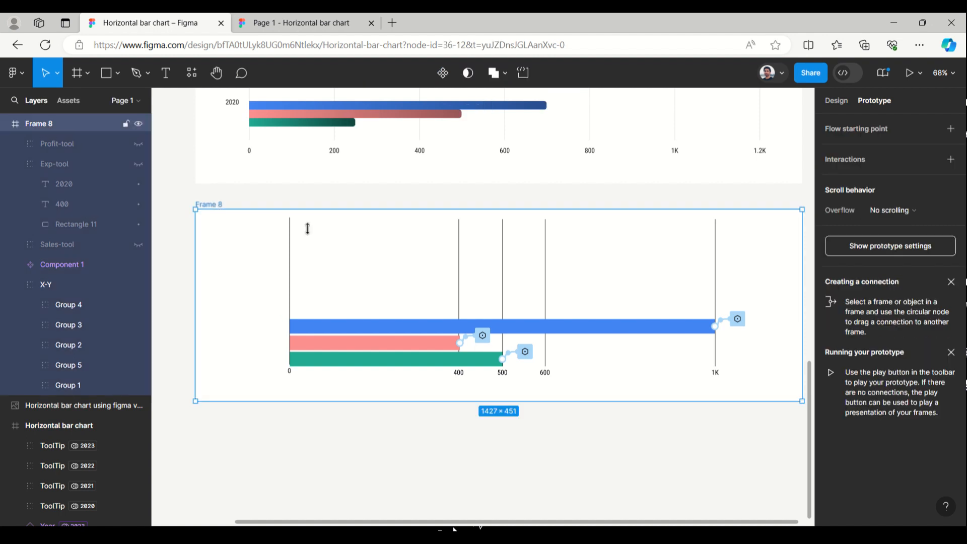
pyautogui.moveTo(504, 402); pyautogui.dragTo(500, 511)
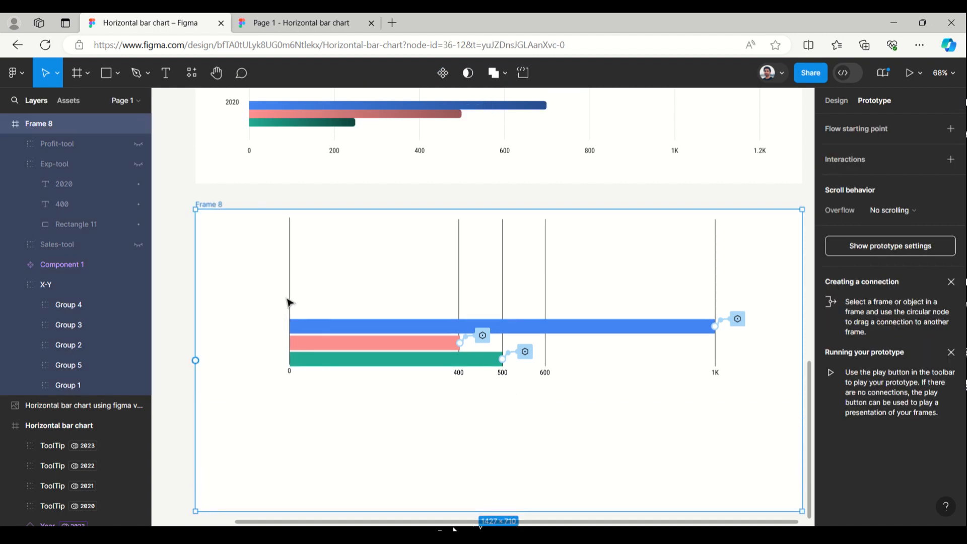
pyautogui.click(347, 334)
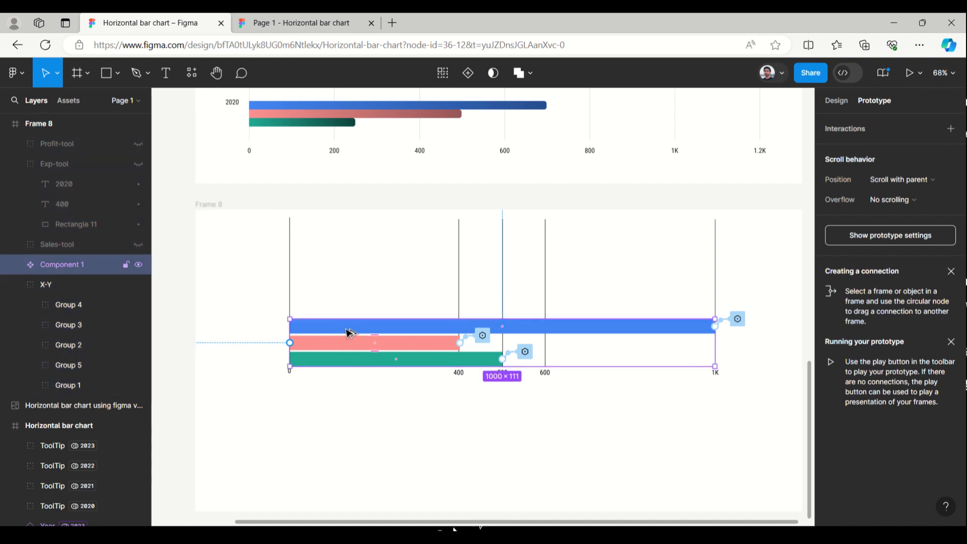
pyautogui.moveTo(347, 334); pyautogui.dragTo(351, 278)
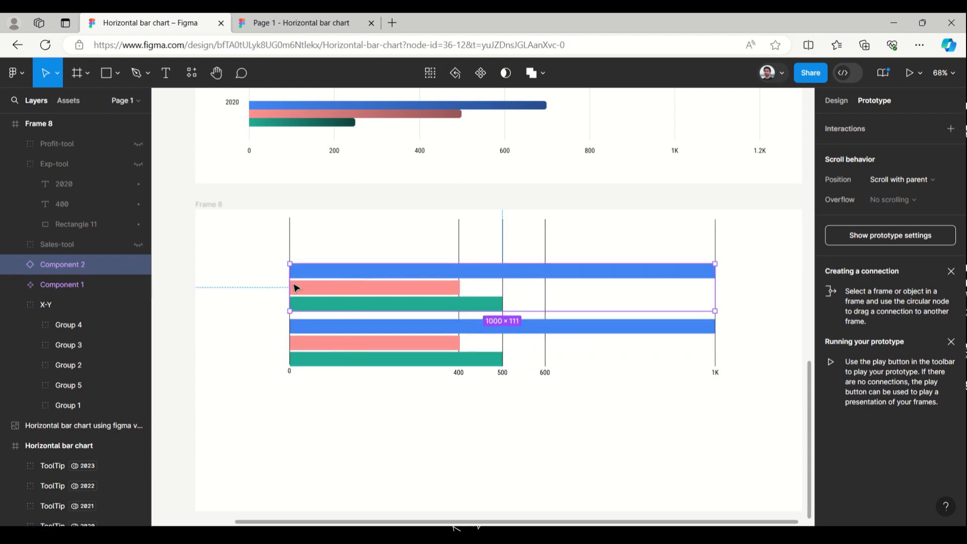
# - Stretch the X-Y axis group downward to about 553 high and move the original bar component down to just above the axis labels
pyautogui.click(293, 225)
pyautogui.moveTo(474, 379); pyautogui.dragTo(474, 454)
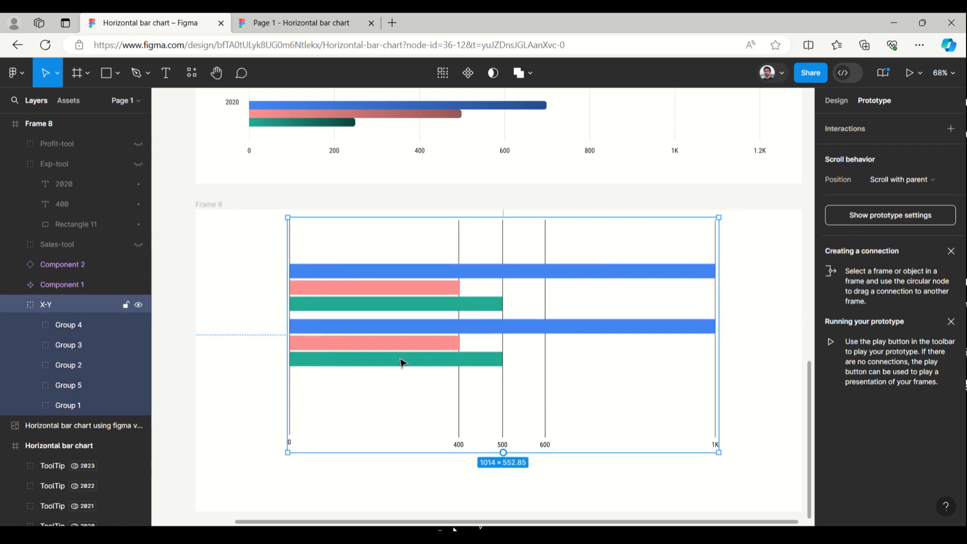
pyautogui.click(393, 334)
pyautogui.moveTo(390, 330); pyautogui.dragTo(389, 393)
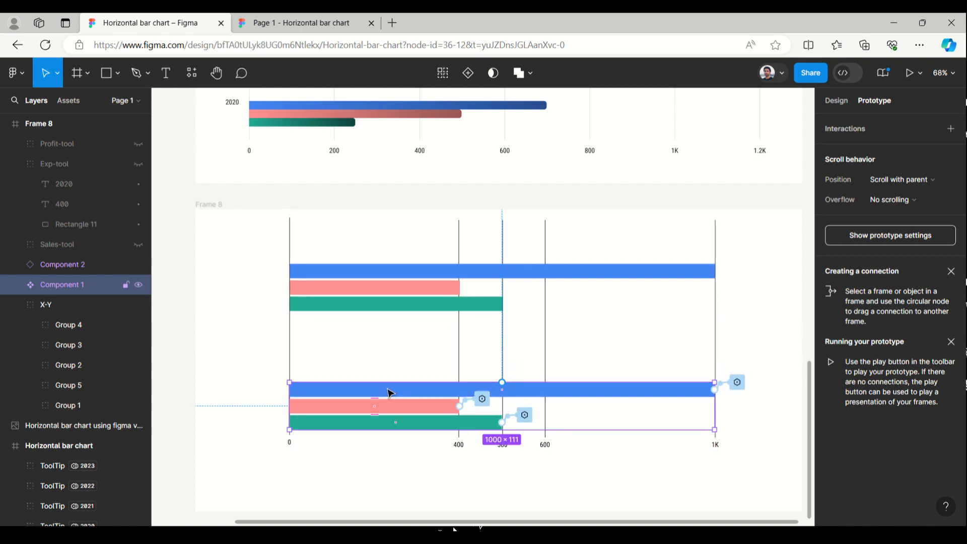
# - Add a second copy of the bar component and space the three bar groups evenly along the axis
pyautogui.click(346, 278)
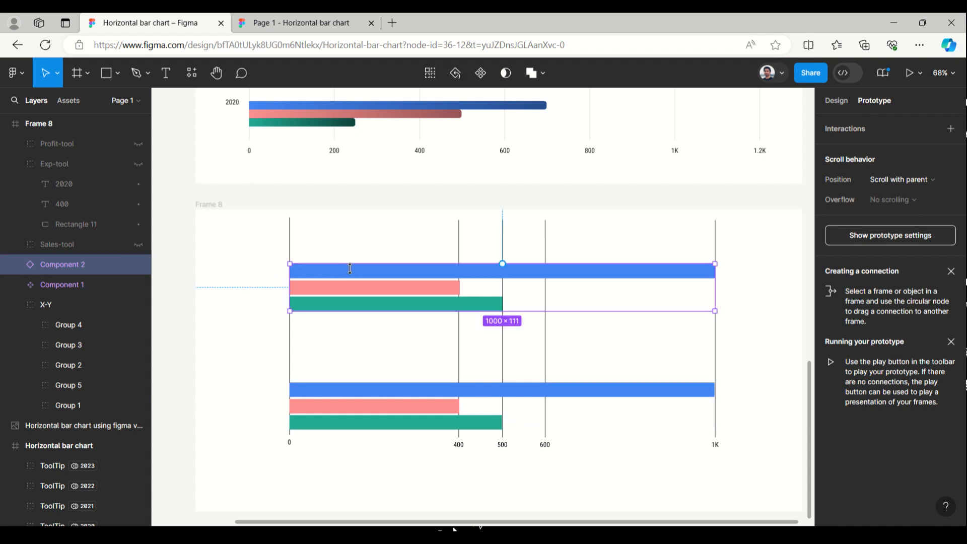
pyautogui.moveTo(354, 277)
pyautogui.mouseDown()
pyautogui.moveTo(353, 334)
pyautogui.moveTo(352, 270)
pyautogui.mouseUp()
pyautogui.click(746, 311)
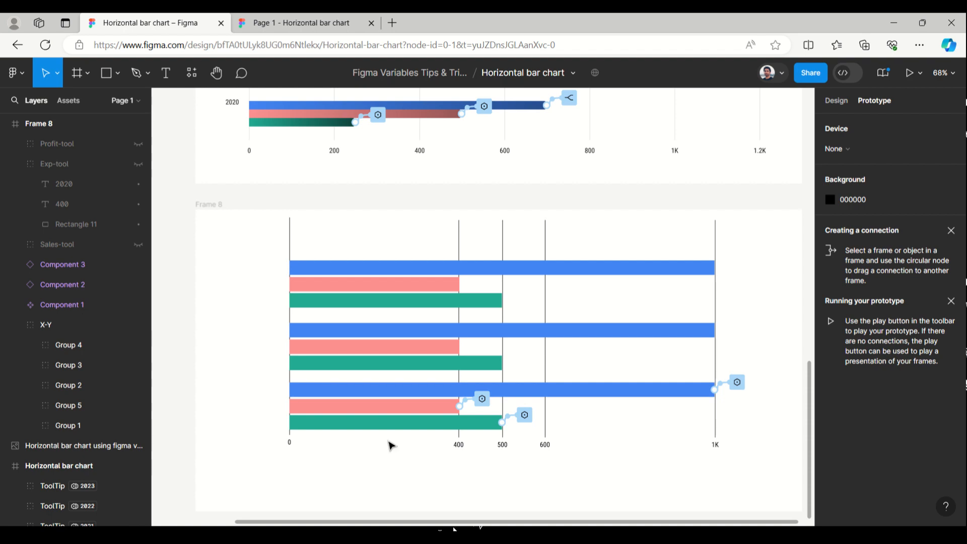
# - Apply the 2021 mode of Collection 2 to the middle bar component instance
pyautogui.scroll(1, 267, 307)
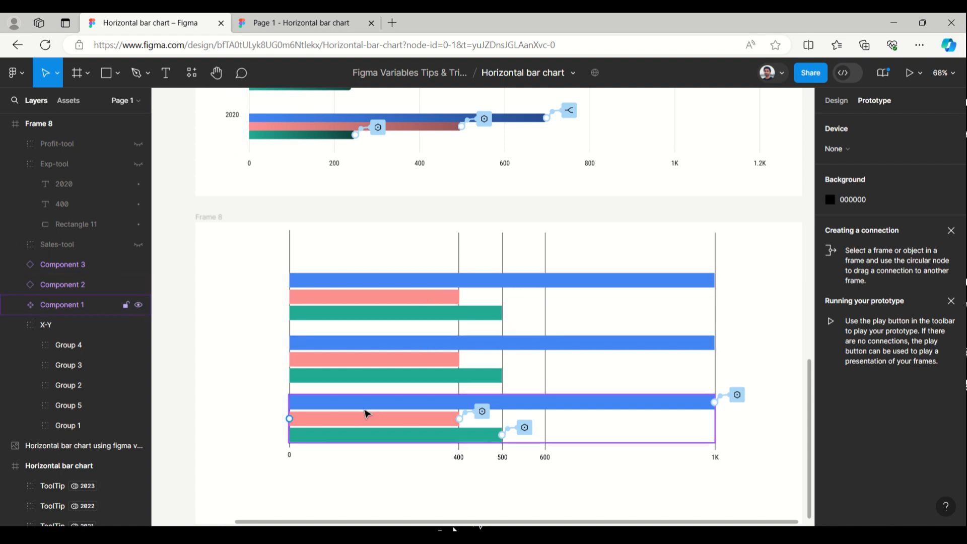
pyautogui.click(350, 348)
pyautogui.click(349, 348)
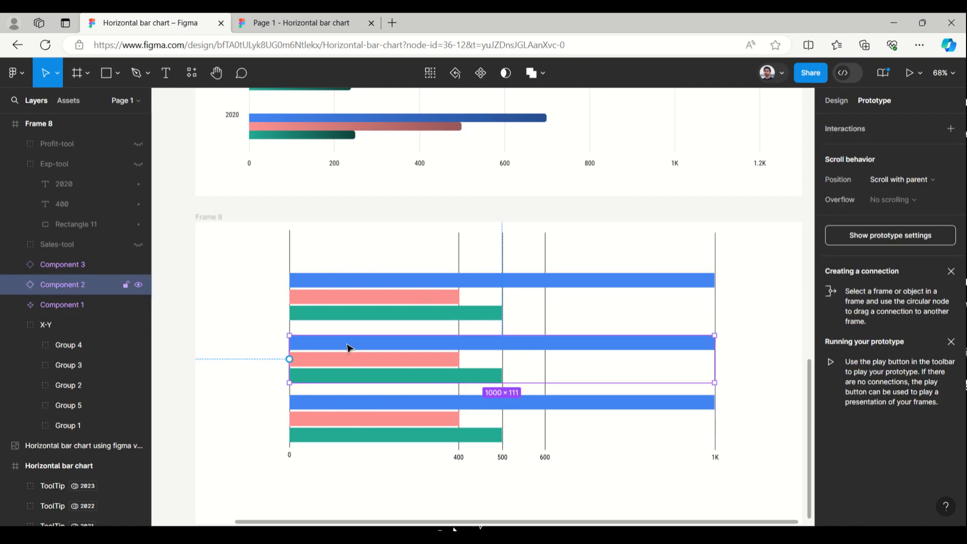
pyautogui.click(838, 102)
pyautogui.scroll(-3, 923, 308)
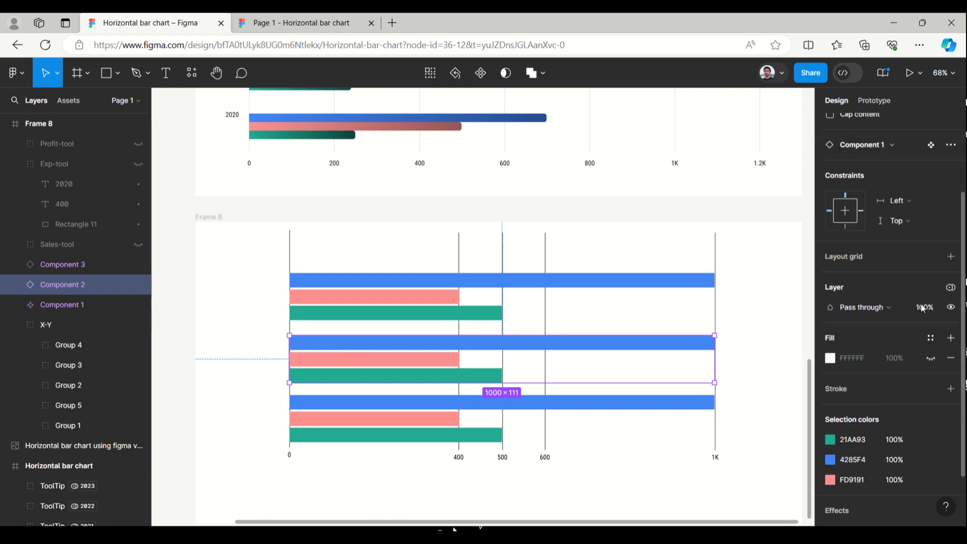
pyautogui.click(951, 283)
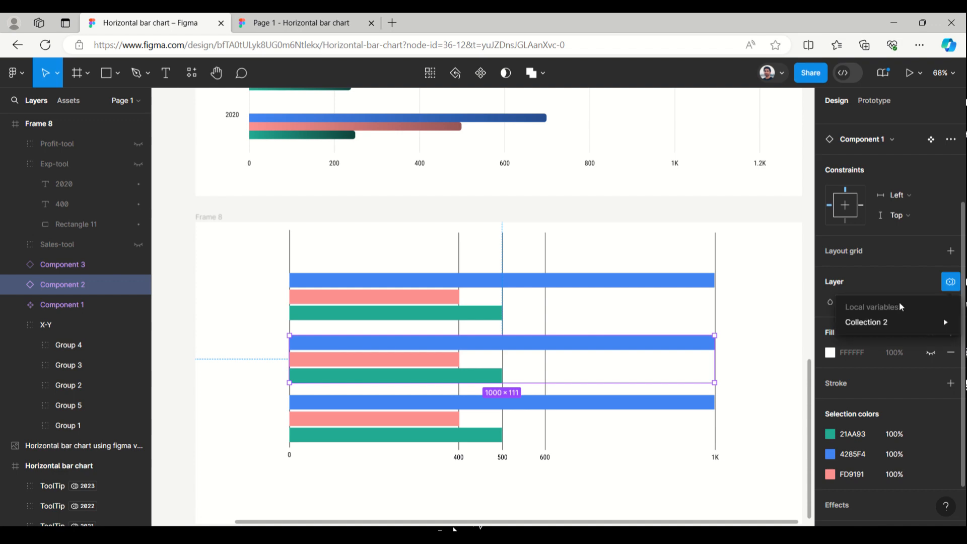
pyautogui.moveTo(891, 328)
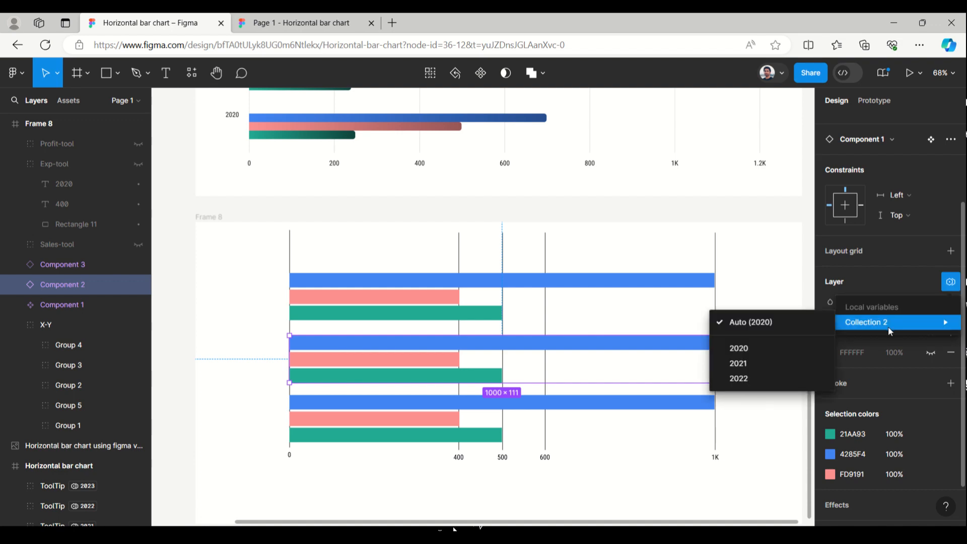
pyautogui.click(769, 365)
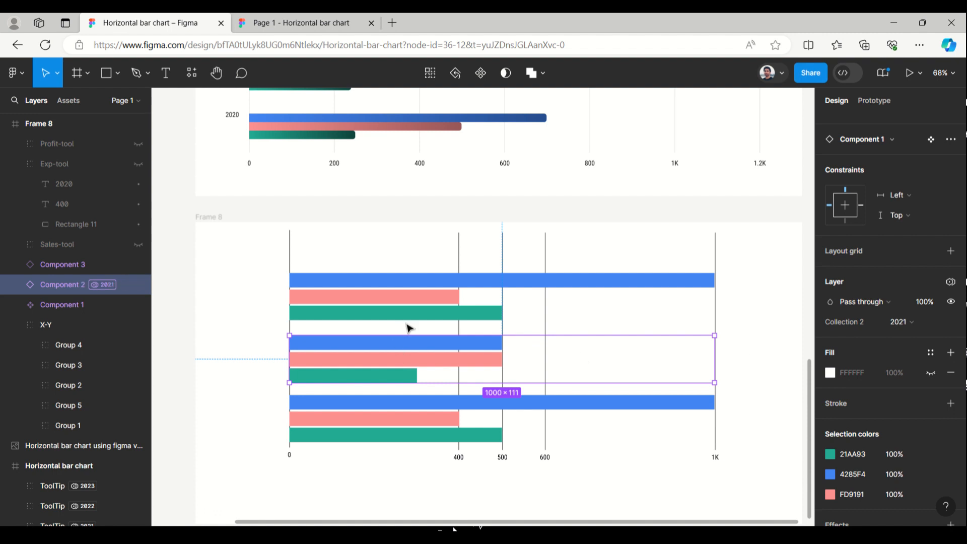
# - Apply the 2022 mode of Collection 2 to the uppermost bar component instance
pyautogui.click(375, 285)
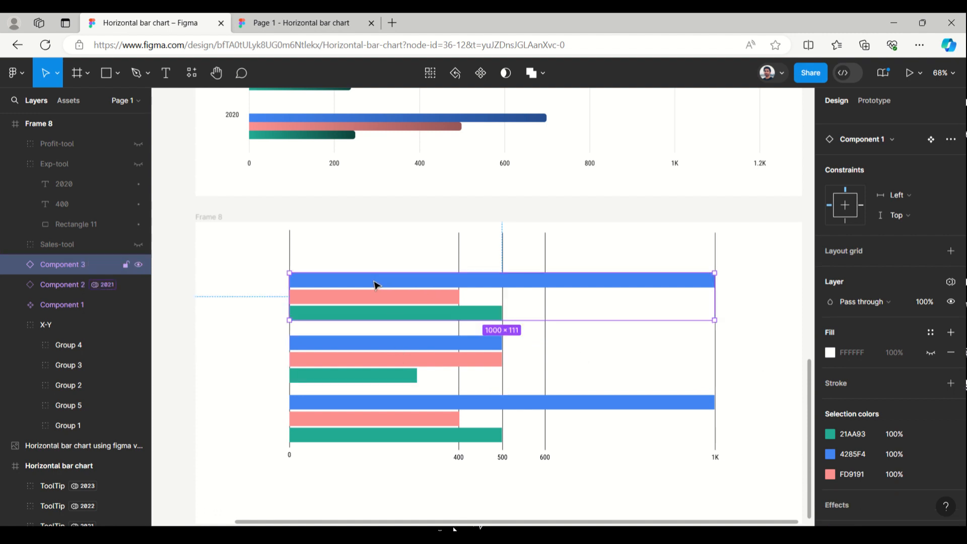
pyautogui.click(949, 283)
pyautogui.moveTo(857, 323)
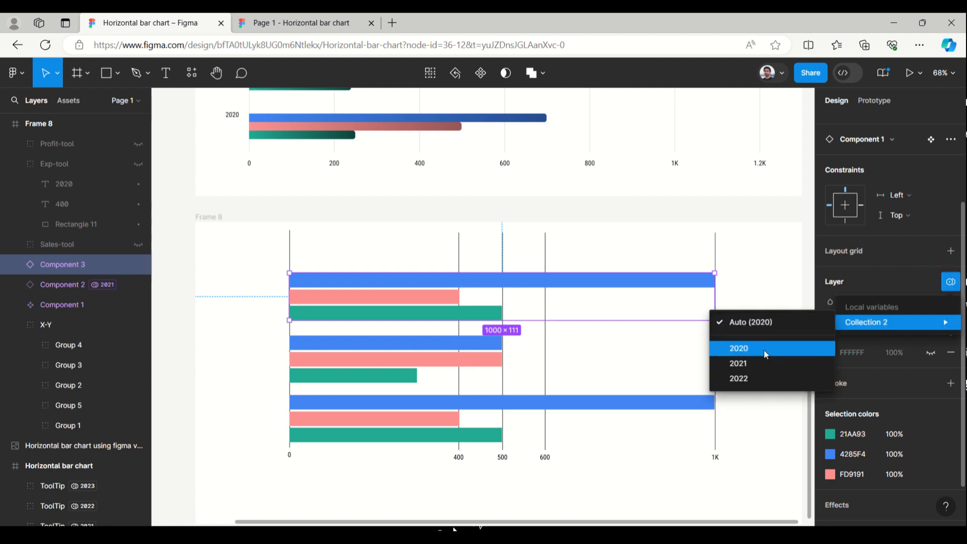
pyautogui.click(758, 384)
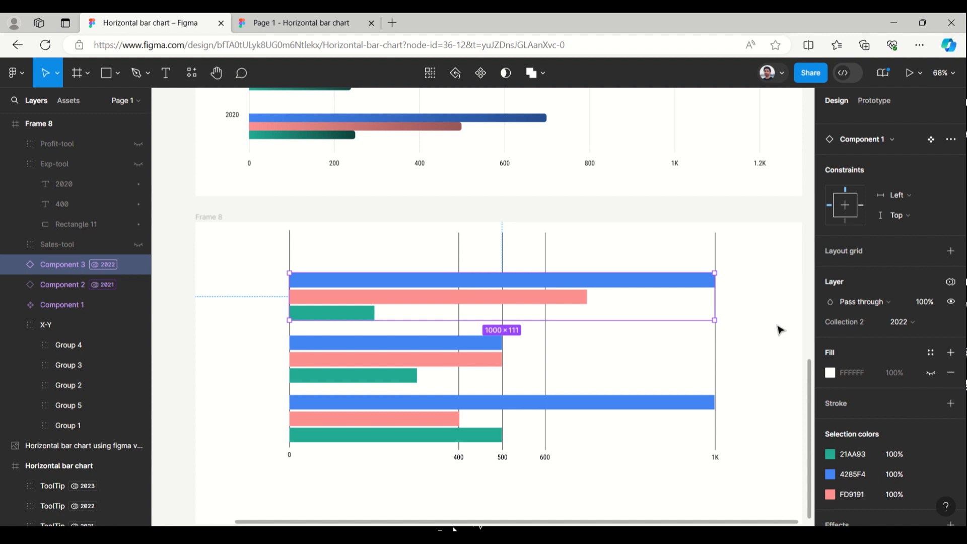
# - Collapse the layer list, select the hidden Sales-tool, Exp-tool and Profit-tool groups, and move them down beside the lowest bar group
pyautogui.click(14, 164)
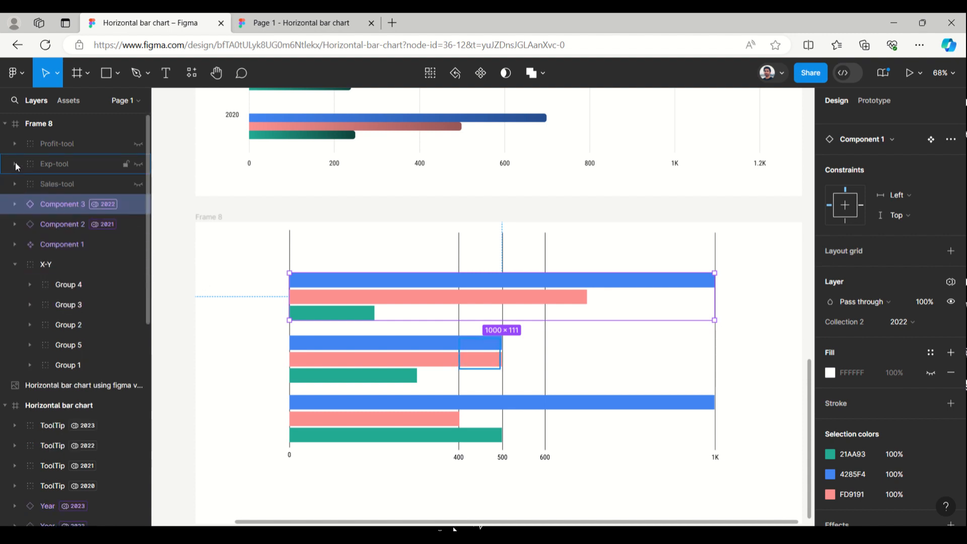
pyautogui.click(62, 184)
pyautogui.keyDown('shift'); pyautogui.click(62, 165); pyautogui.keyUp('shift')
pyautogui.keyDown('shift'); pyautogui.click(63, 145); pyautogui.keyUp('shift')
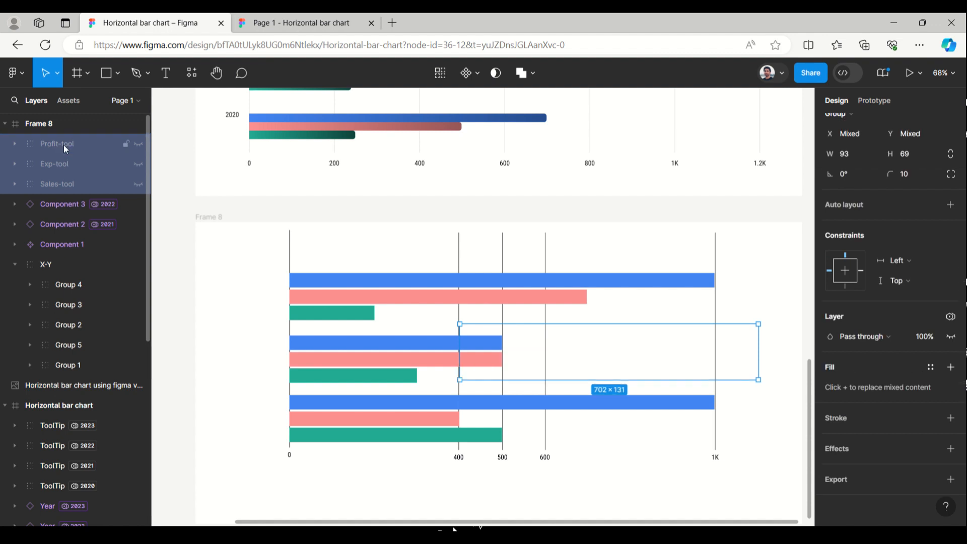
pyautogui.hotkey('ctrl', 'c')
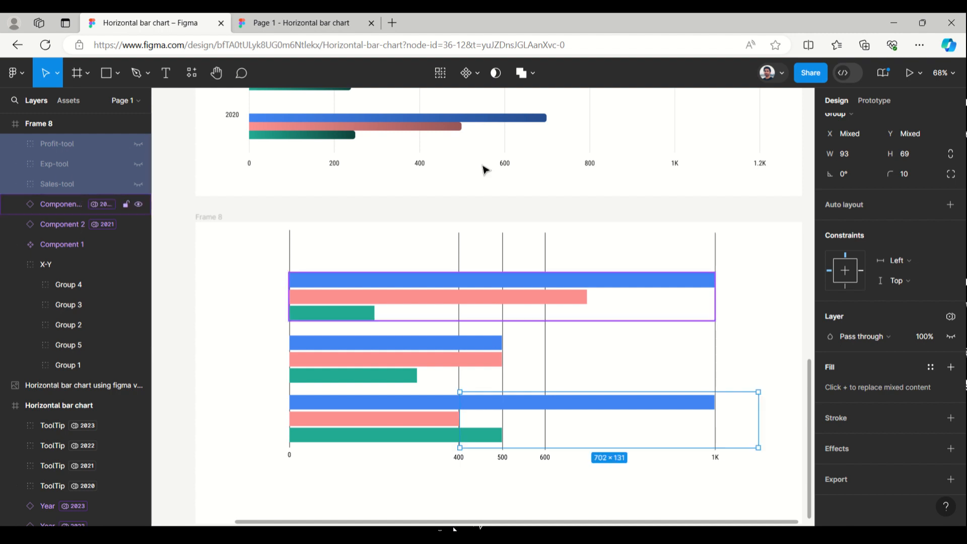
# - In the local variables, set EXSales, EXProfit and EXexp to true for 2020, and close the variables window
pyautogui.click(741, 292)
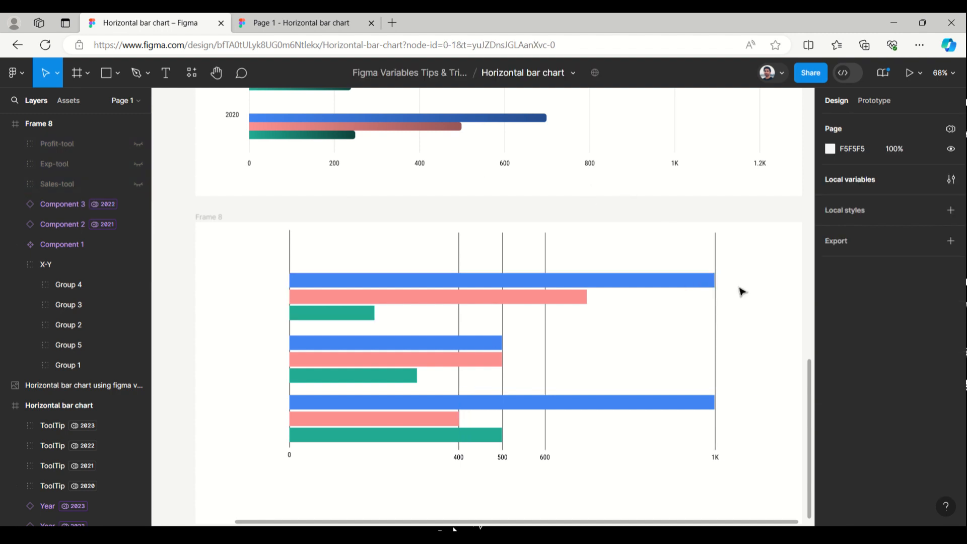
pyautogui.click(849, 183)
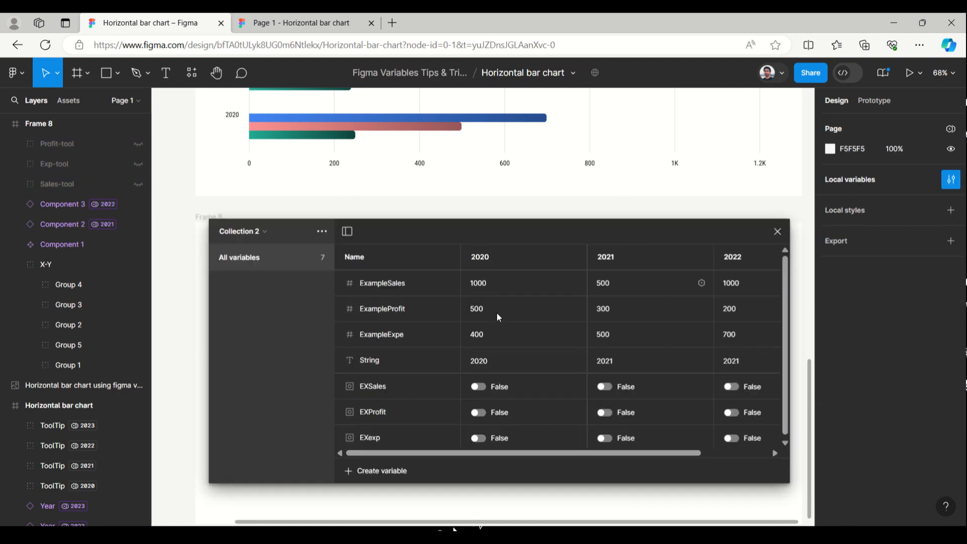
pyautogui.click(483, 388)
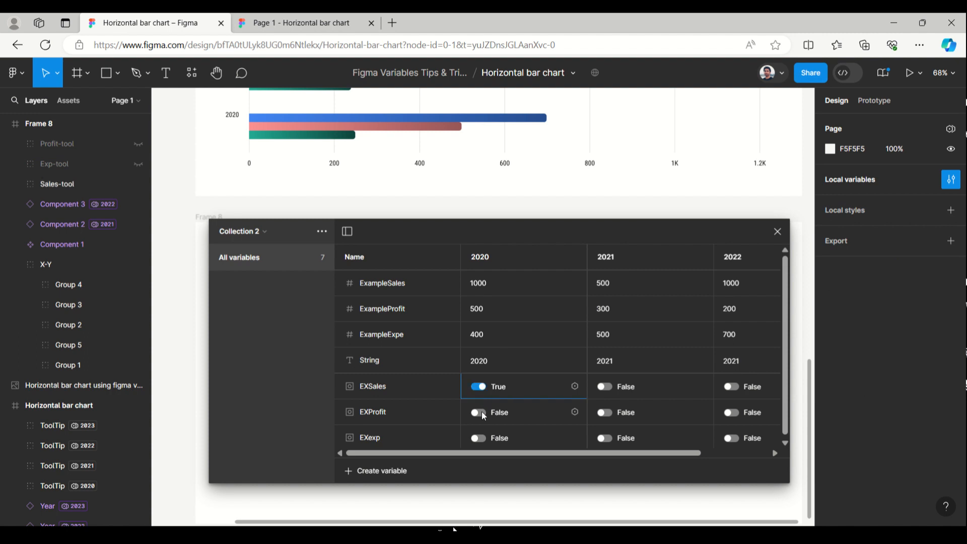
pyautogui.click(482, 412)
pyautogui.click(482, 437)
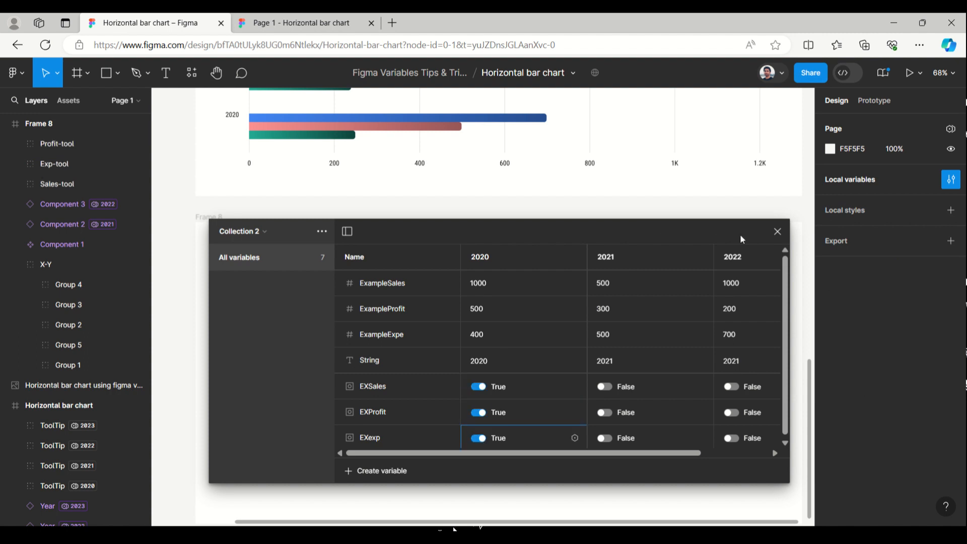
pyautogui.click(784, 236)
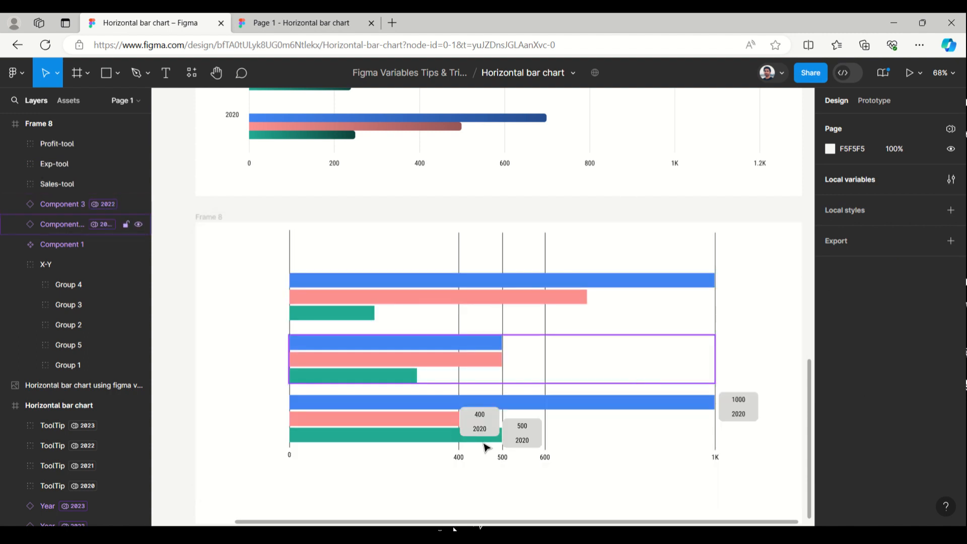
# - Nudge the Sales-tool, Exp-tool and Profit-tool tooltips so each sits at the end of its bar in the lowest bar group
pyautogui.click(524, 438)
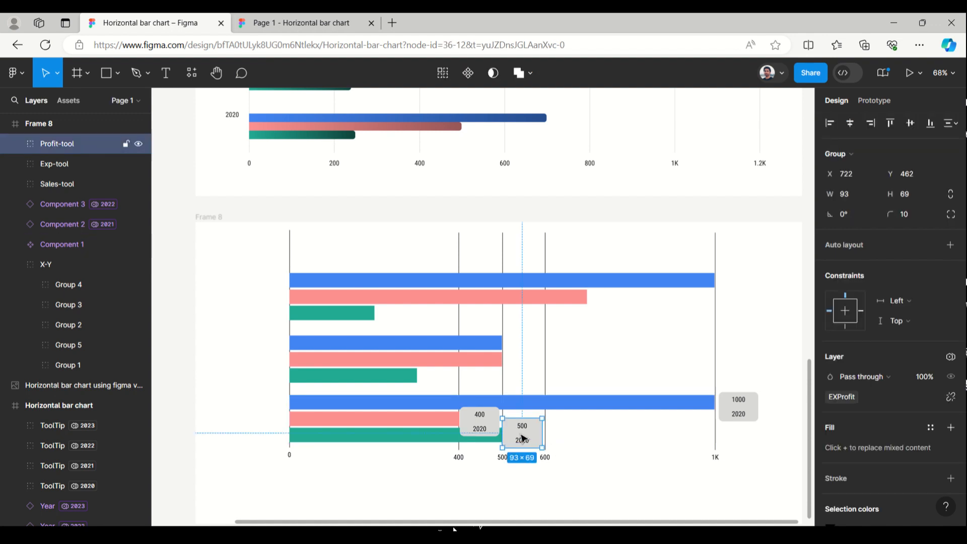
pyautogui.click(741, 408)
pyautogui.moveTo(737, 400); pyautogui.dragTo(735, 397)
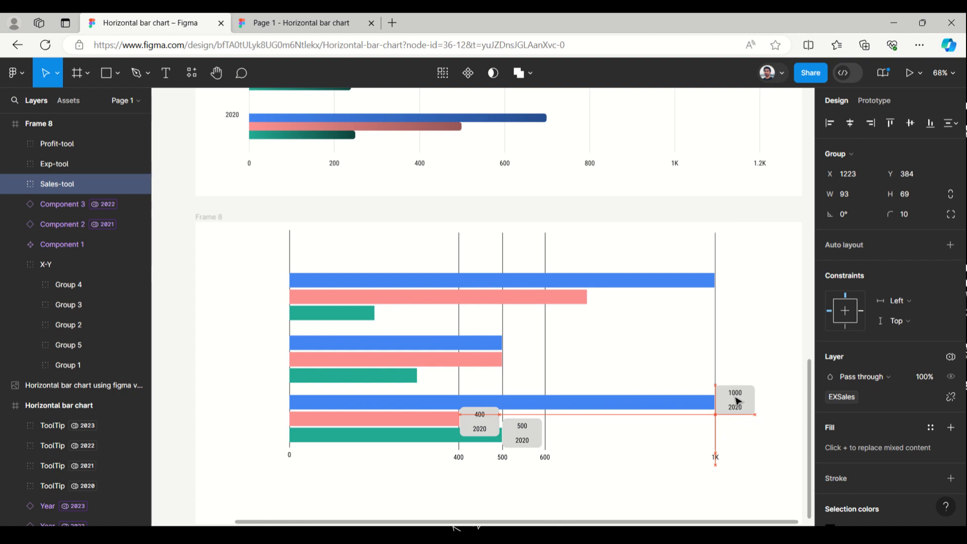
pyautogui.click(524, 434)
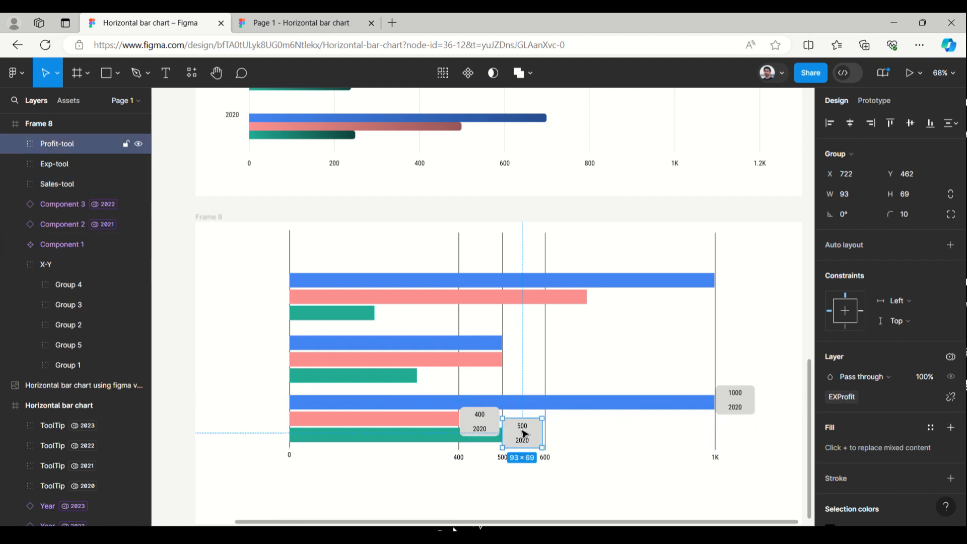
pyautogui.moveTo(524, 434); pyautogui.dragTo(482, 419)
pyautogui.click(484, 424)
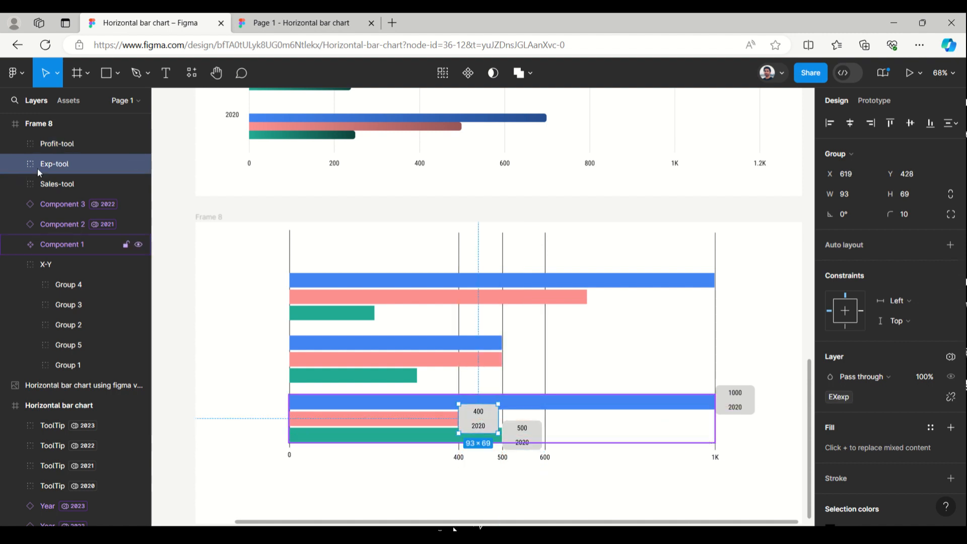
# - Group Profit-tool, Exp-tool and Sales-tool together and rename the group ToolTip
pyautogui.click(62, 182)
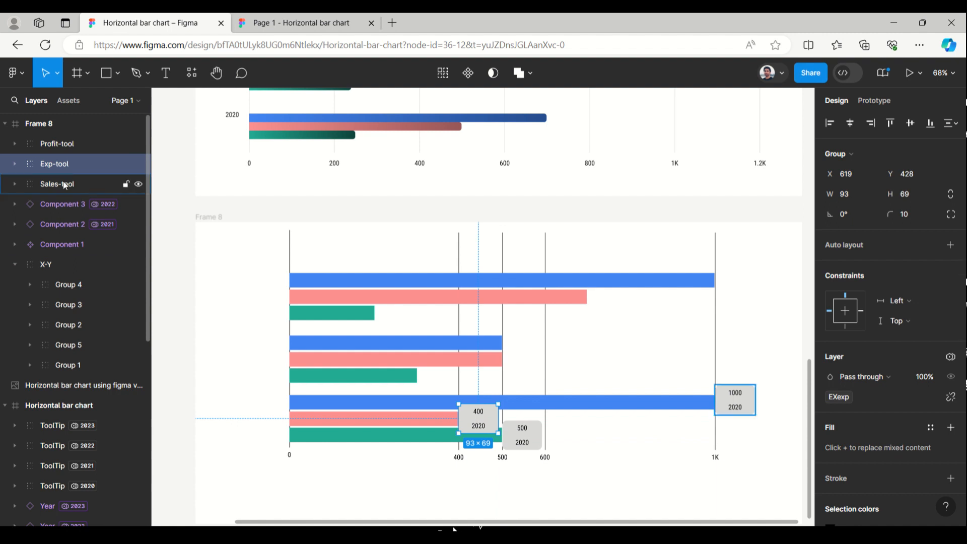
pyautogui.keyDown('shift'); pyautogui.click(59, 146); pyautogui.keyUp('shift')
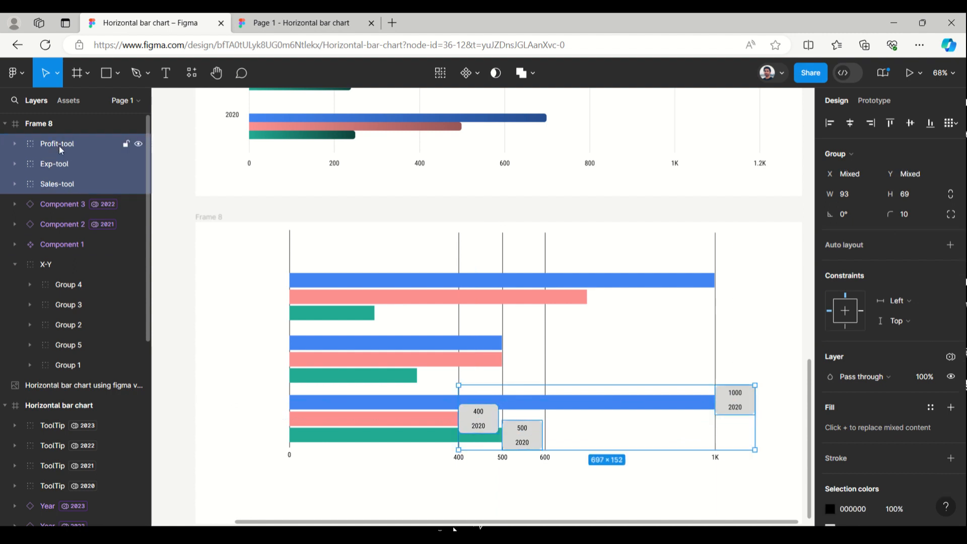
pyautogui.hotkey('ctrl', 'g')
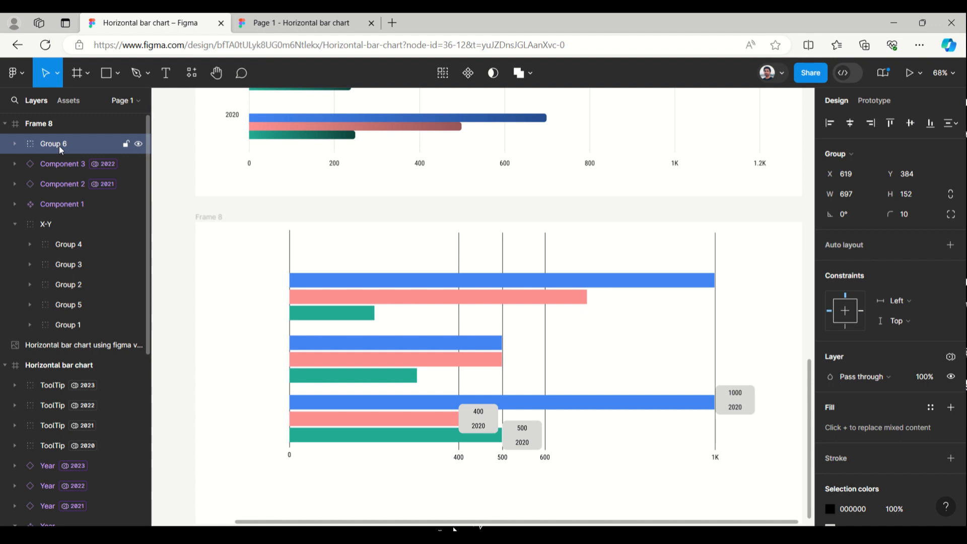
pyautogui.doubleClick(59, 144)
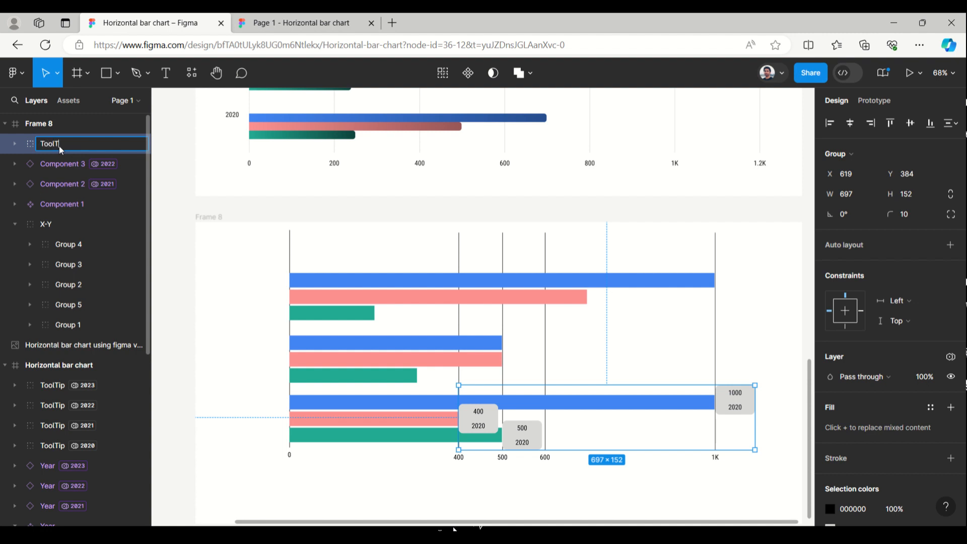
pyautogui.click(20, 143)
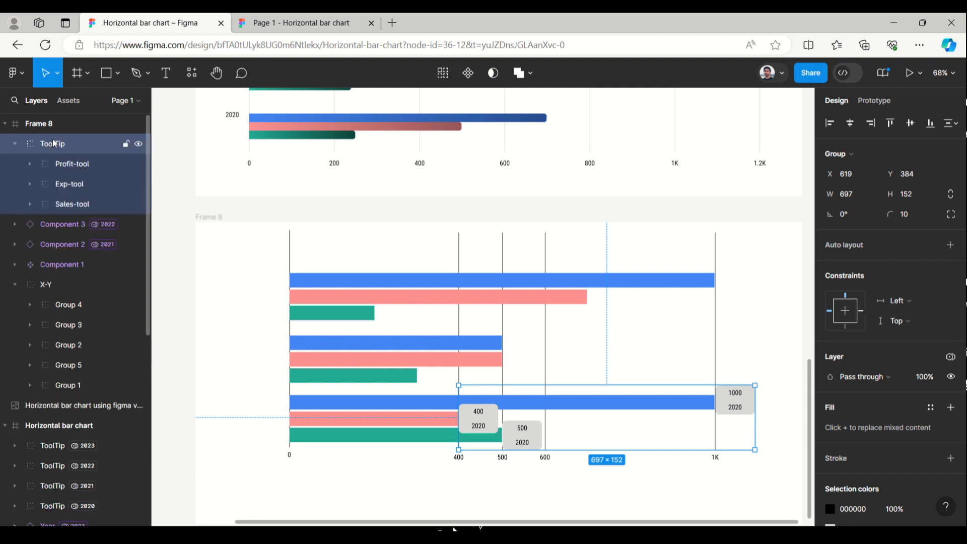
pyautogui.click(17, 145)
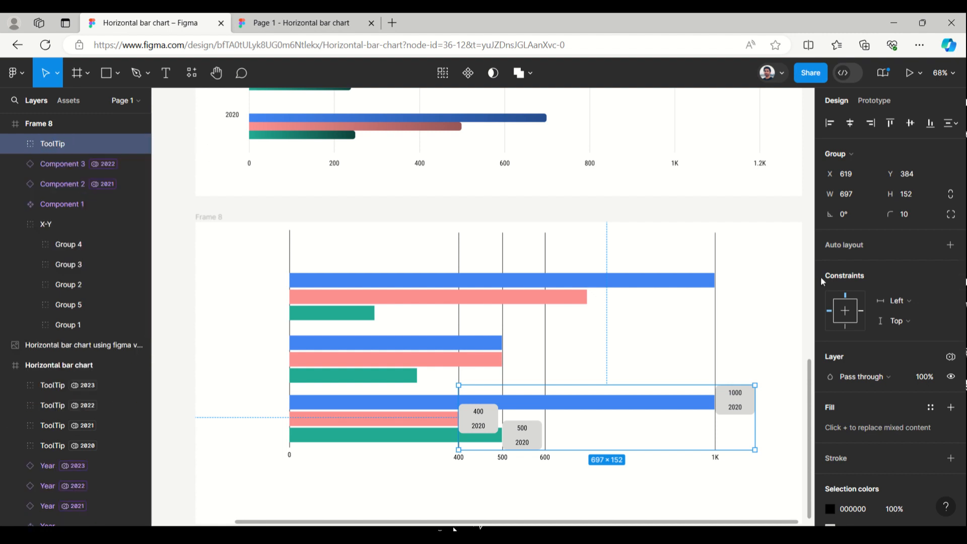
# - Apply the 2020 mode of Collection 2 to the ToolTip group
pyautogui.click(951, 358)
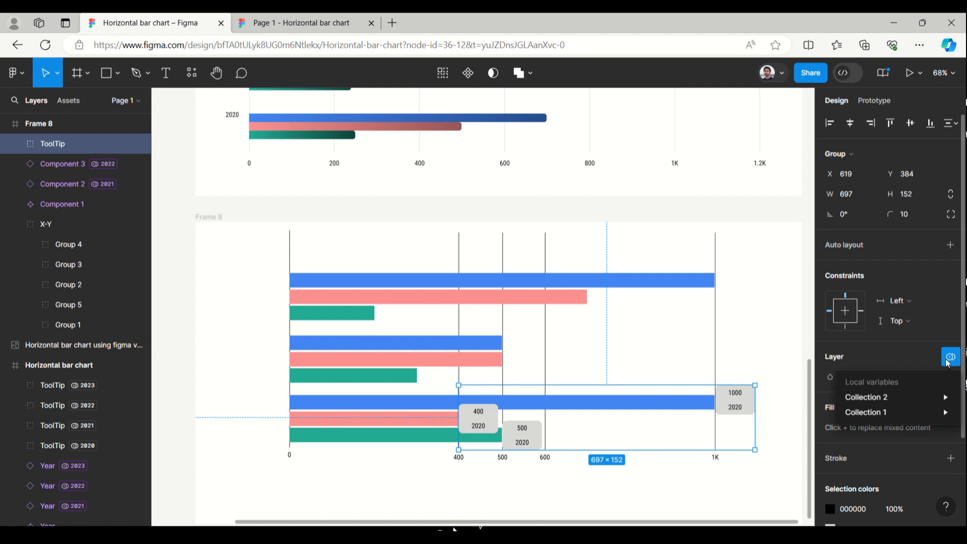
pyautogui.moveTo(877, 402)
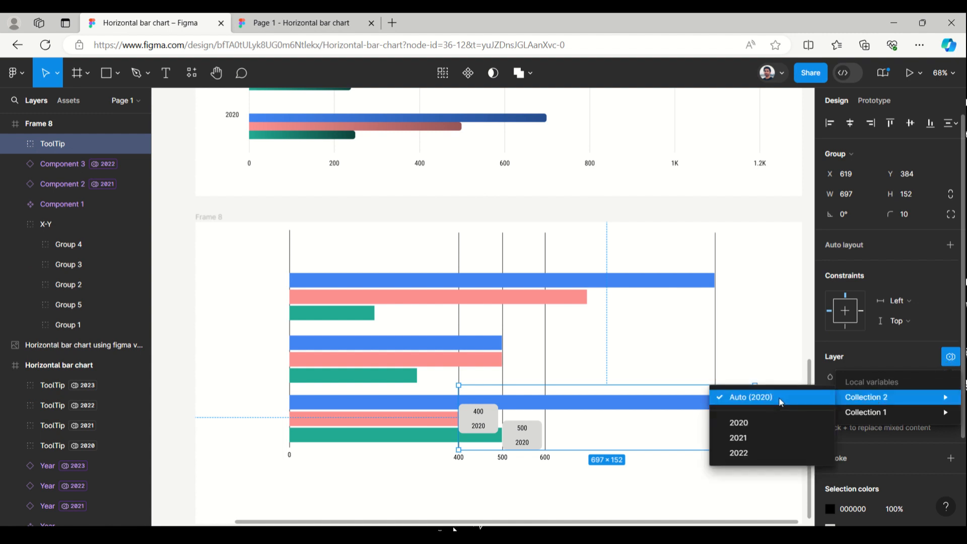
pyautogui.click(767, 424)
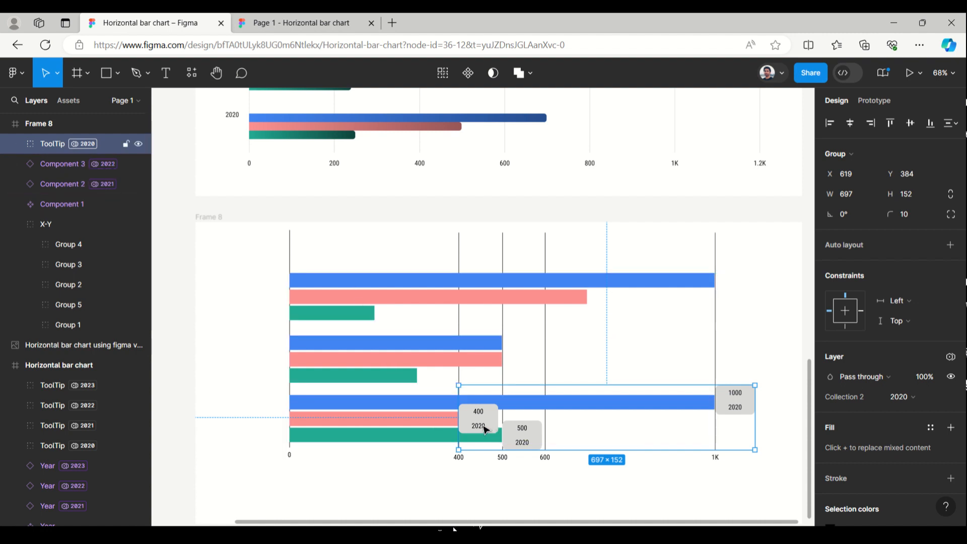
# - Duplicate the ToolTip group up beside the middle bars and apply the 2021 mode of Collection 2 to the copy
pyautogui.moveTo(476, 424); pyautogui.dragTo(482, 359)
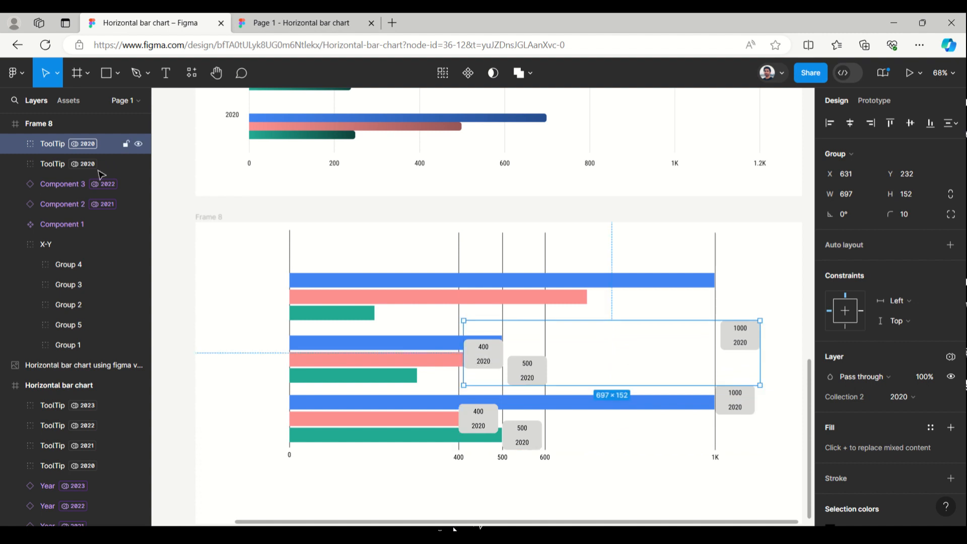
pyautogui.click(950, 358)
pyautogui.moveTo(891, 397)
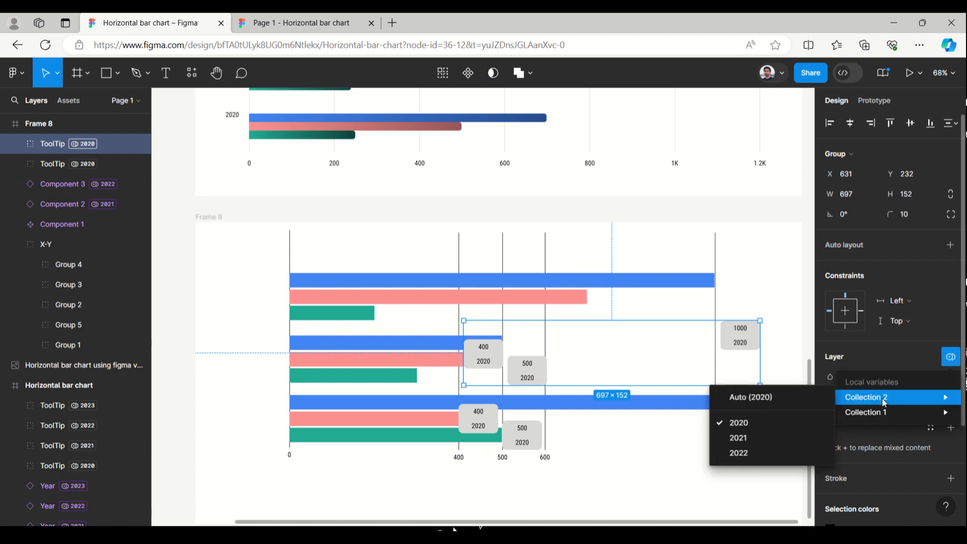
pyautogui.click(761, 444)
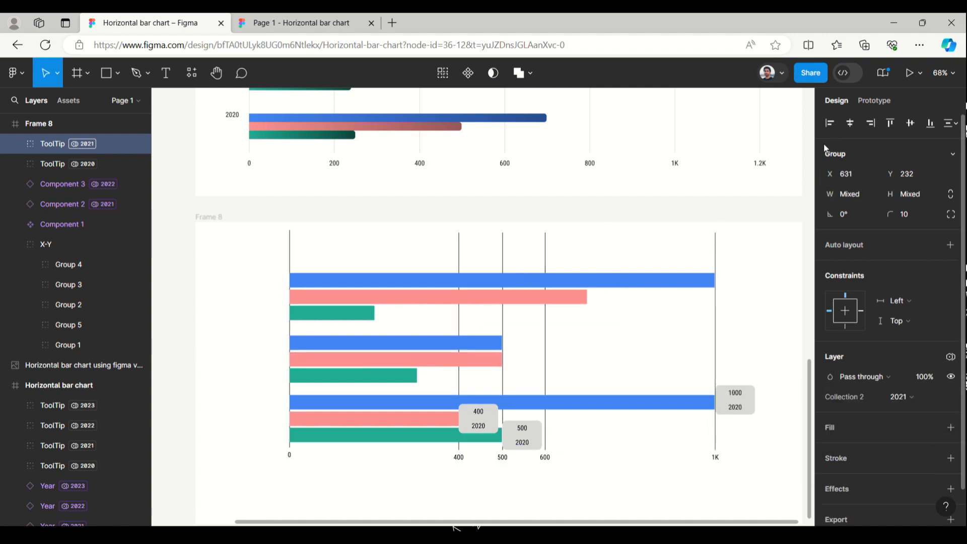
# - In the local variables, set EXSales, EXProfit and EXexp to false for 2020
pyautogui.click(781, 210)
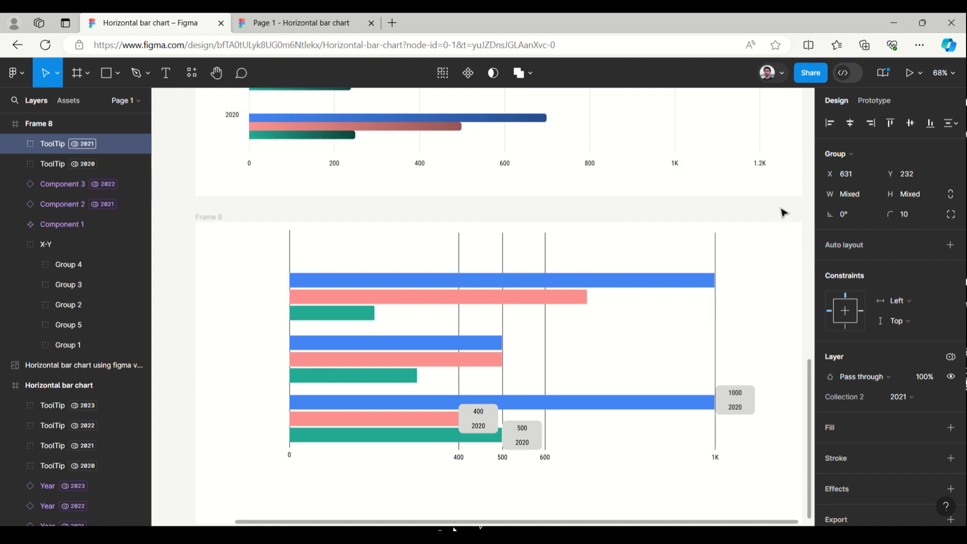
pyautogui.click(862, 183)
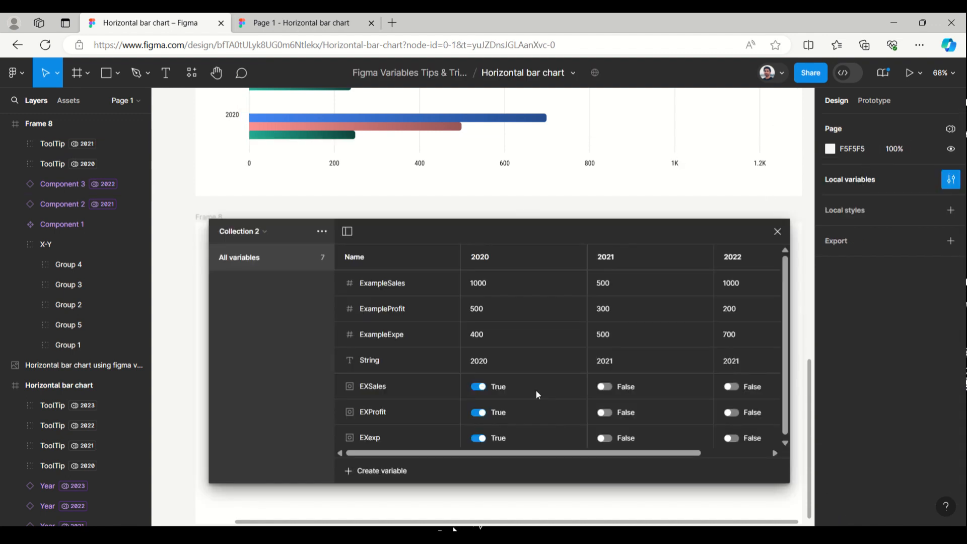
pyautogui.click(478, 387)
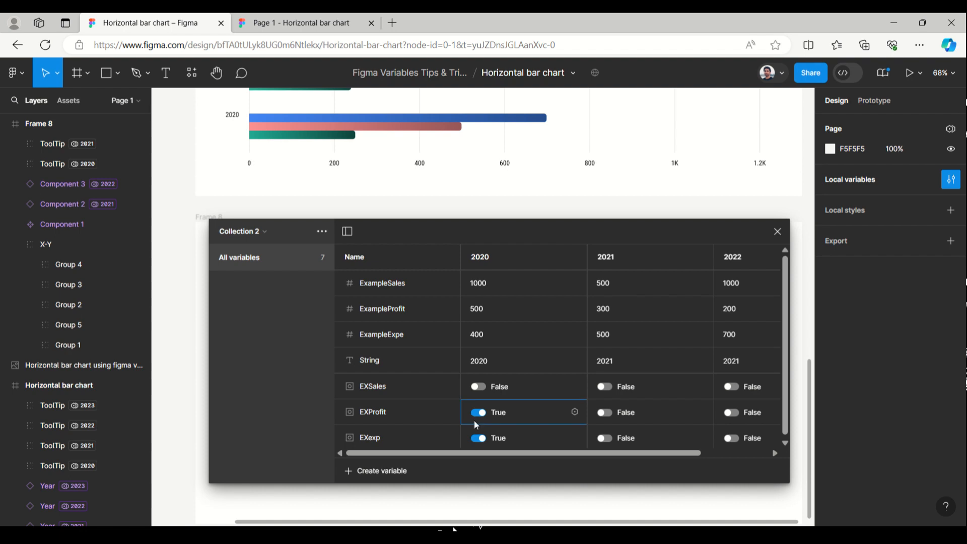
pyautogui.click(478, 412)
pyautogui.click(478, 438)
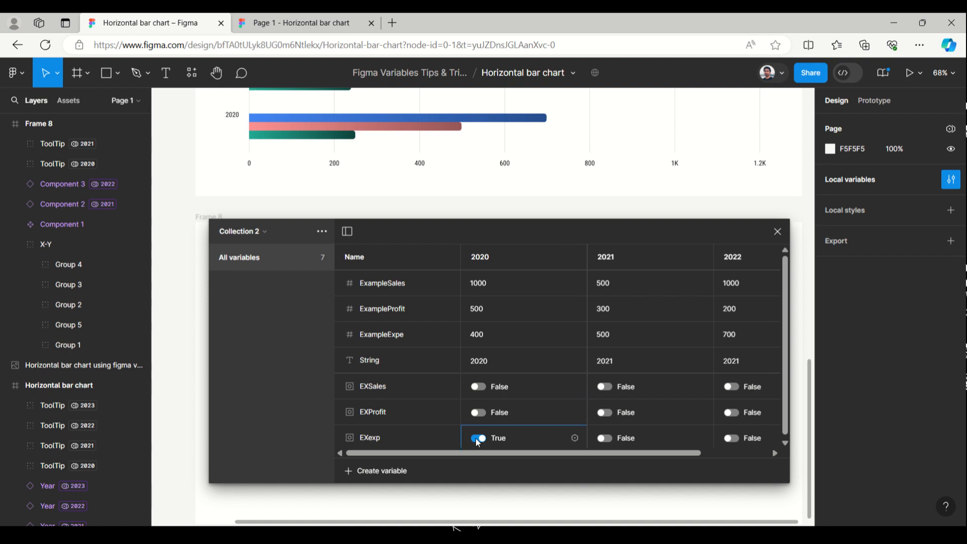
# - Set EXSales, EXProfit and EXexp to true for 2021, and close the variables window
pyautogui.click(610, 387)
pyautogui.click(606, 412)
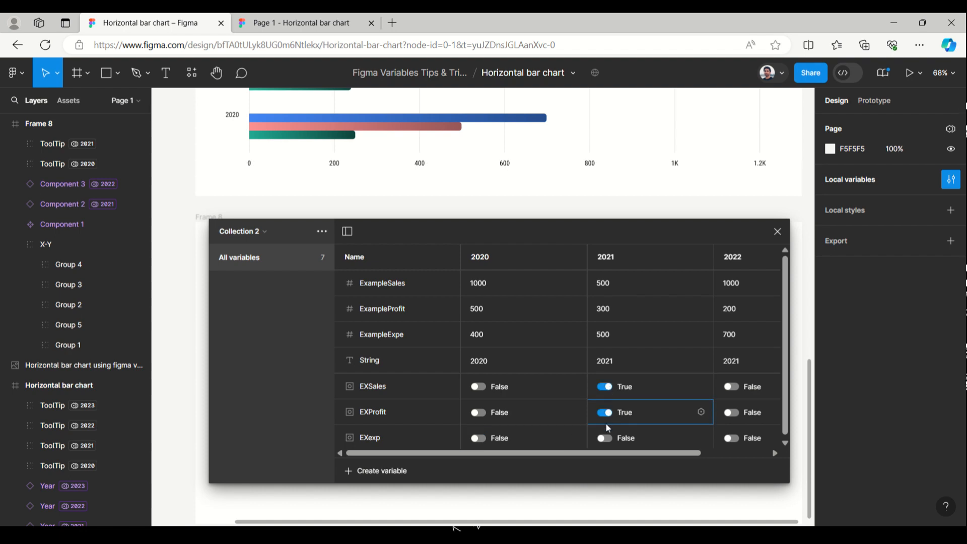
pyautogui.click(606, 438)
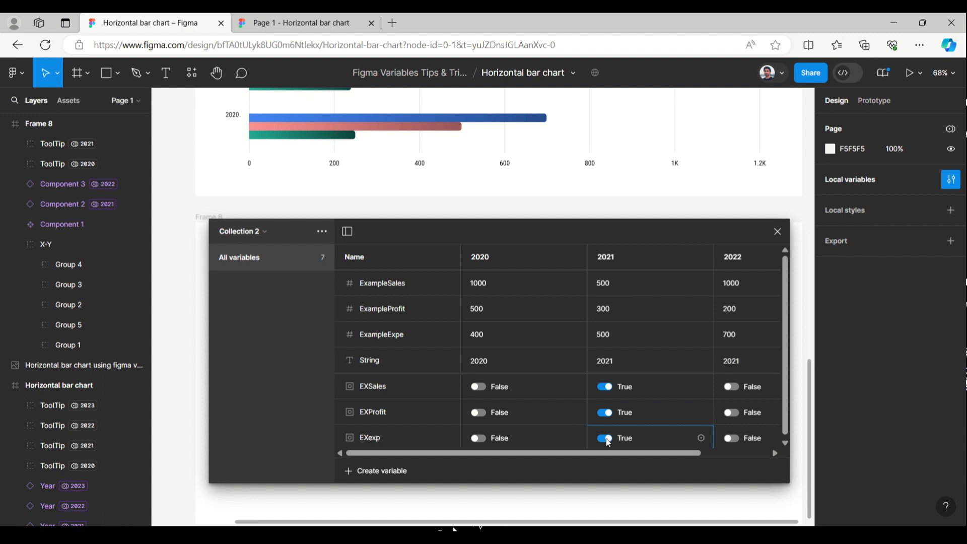
pyautogui.click(777, 231)
# - Move the Sales-tool, Profit-tool and Exp-tool tooltips of the 2021 ToolTip group to the ends of their matching middle bars
pyautogui.click(496, 379)
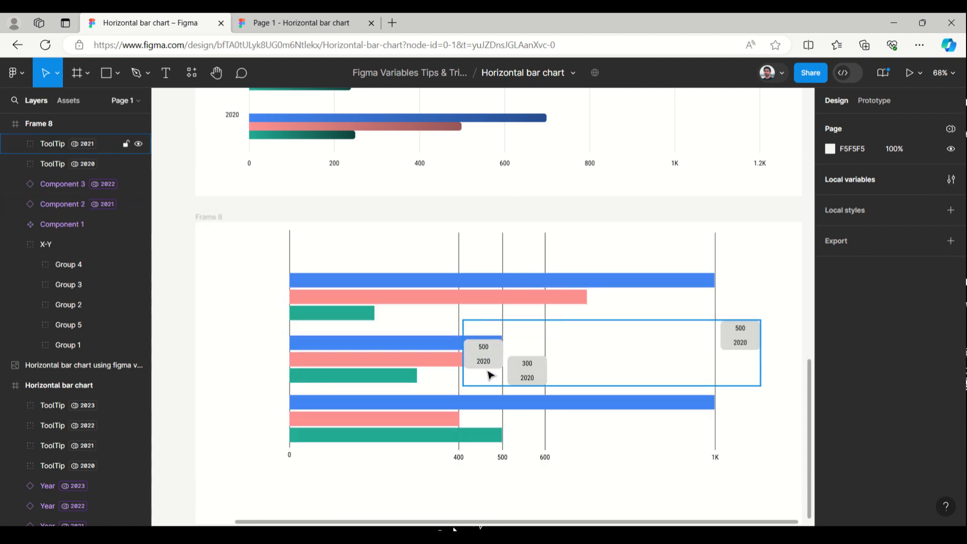
pyautogui.click(483, 359)
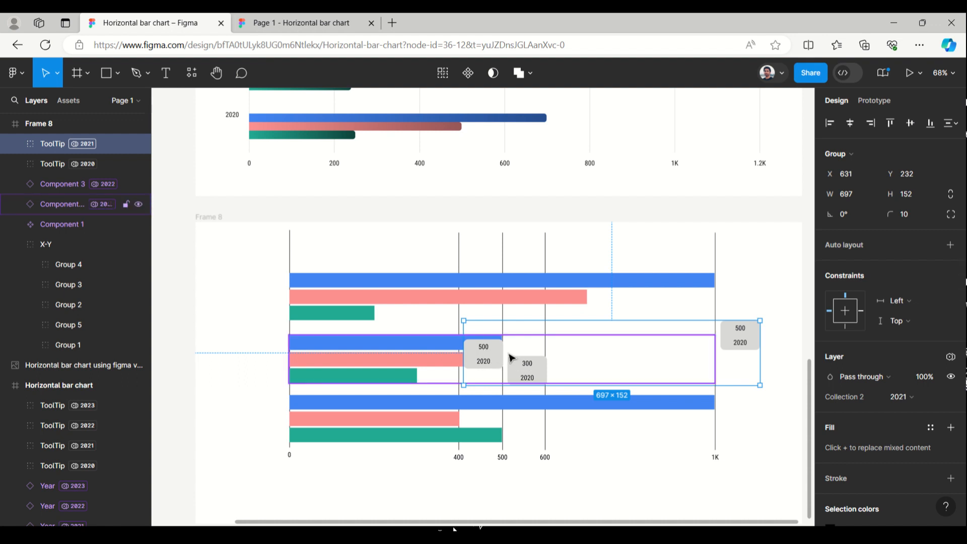
pyautogui.click(783, 373)
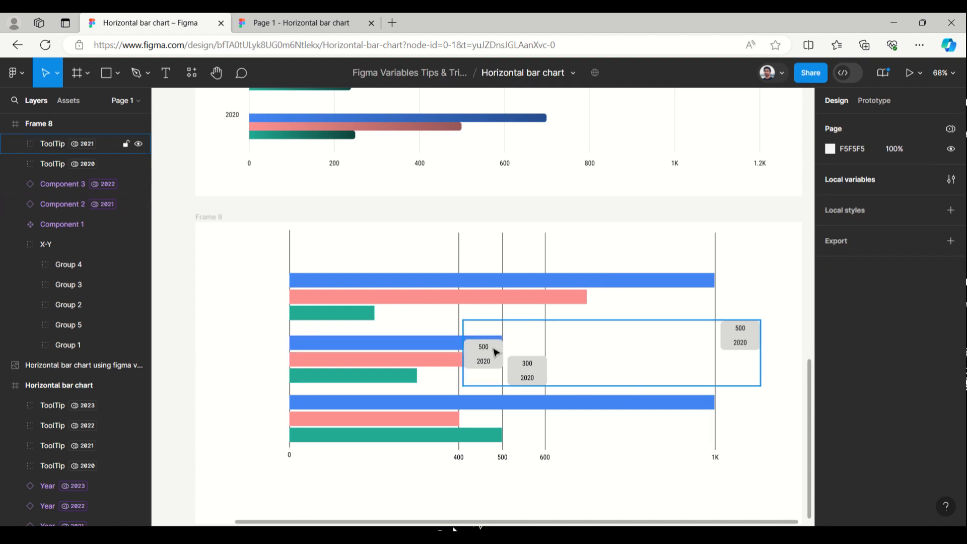
pyautogui.doubleClick(752, 344)
pyautogui.moveTo(751, 343); pyautogui.dragTo(530, 339)
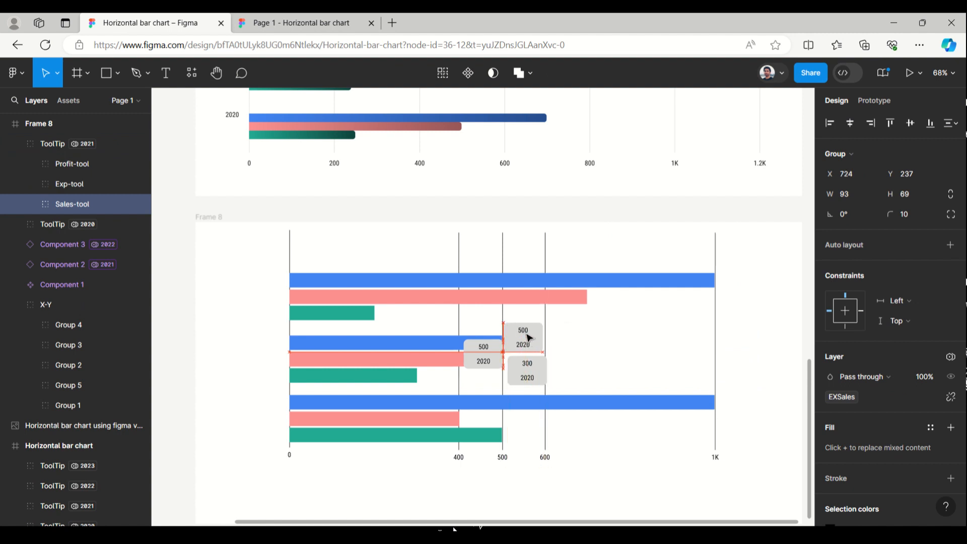
pyautogui.click(539, 375)
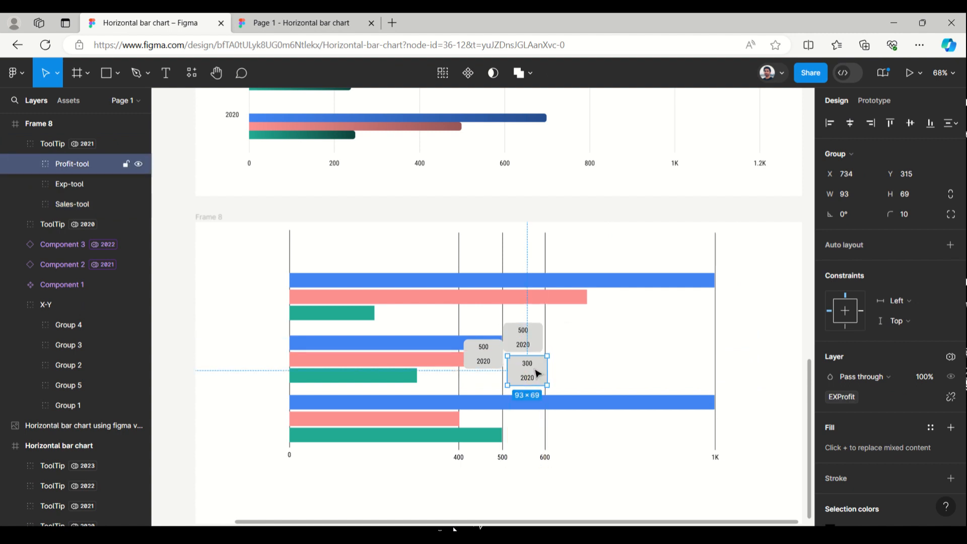
pyautogui.moveTo(538, 374); pyautogui.dragTo(447, 384)
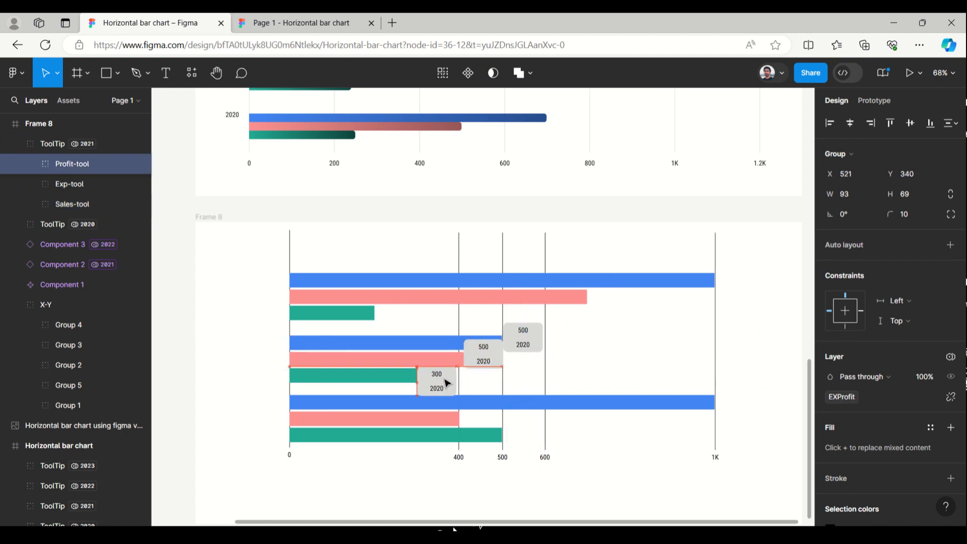
pyautogui.click(496, 358)
pyautogui.moveTo(496, 358); pyautogui.dragTo(530, 369)
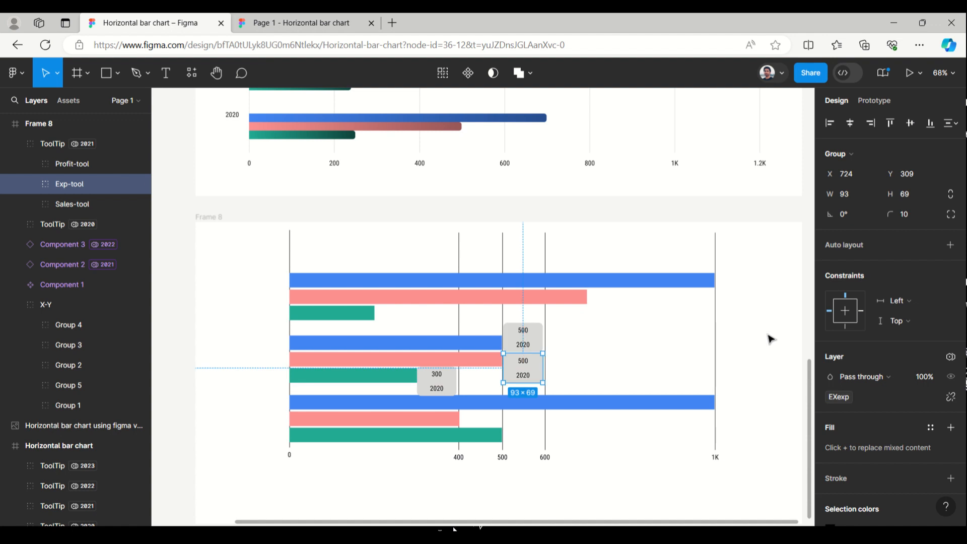
pyautogui.click(771, 339)
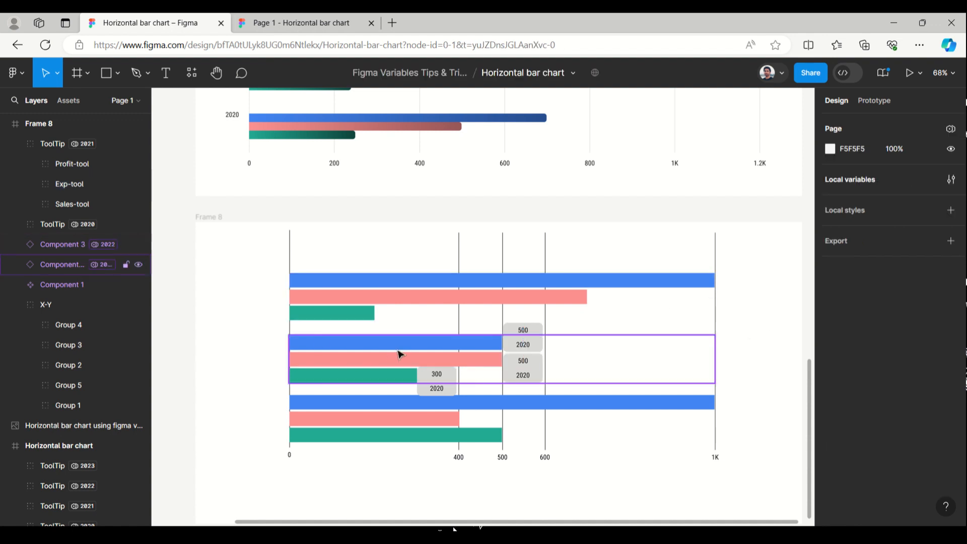
# - Duplicate the 2021 ToolTip group up beside the uppermost bars and apply the 2022 mode of Collection 2 to the copy
pyautogui.click(14, 144)
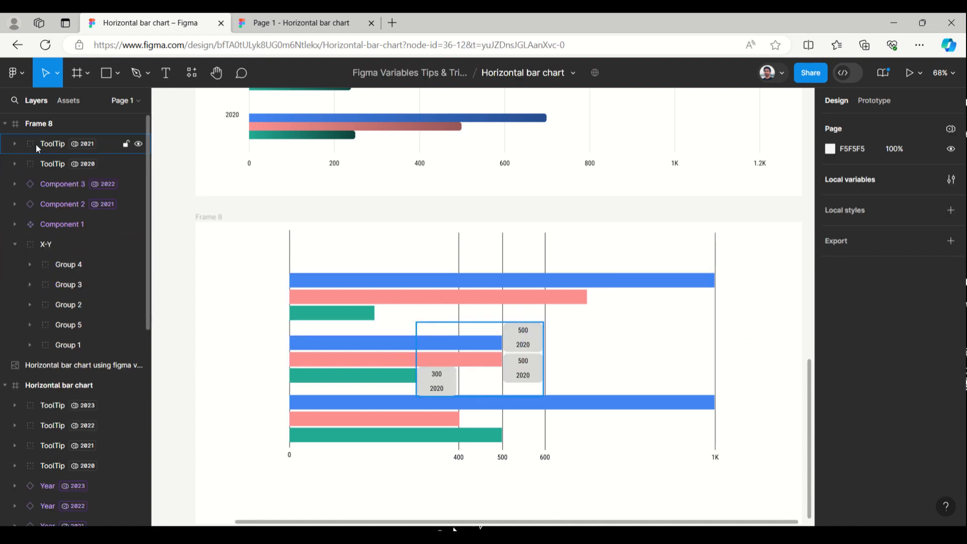
pyautogui.click(36, 144)
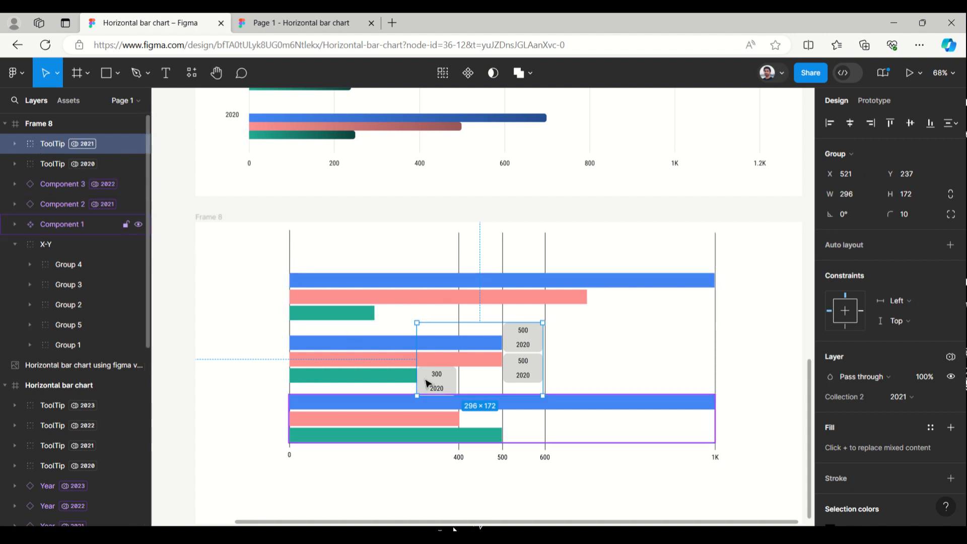
pyautogui.moveTo(527, 339); pyautogui.dragTo(533, 273)
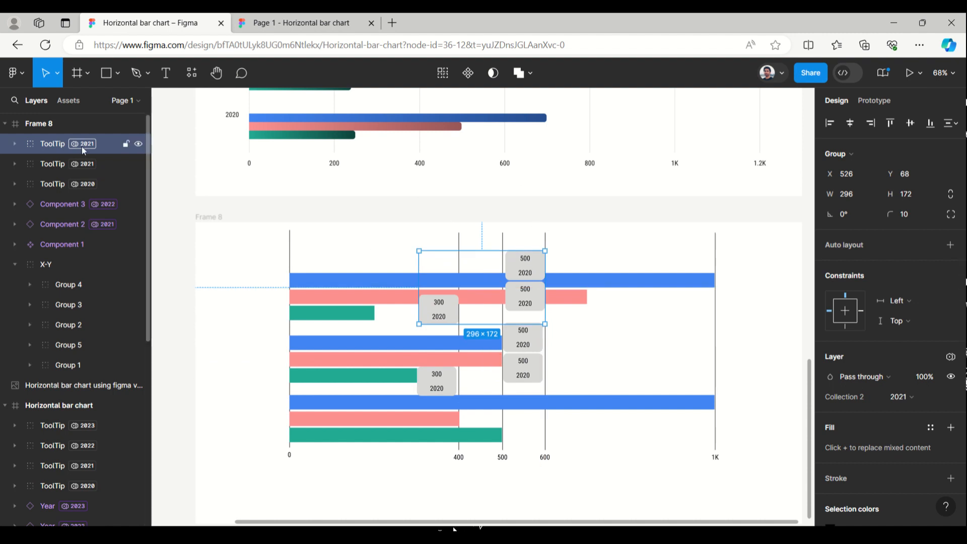
pyautogui.click(951, 358)
pyautogui.moveTo(883, 396)
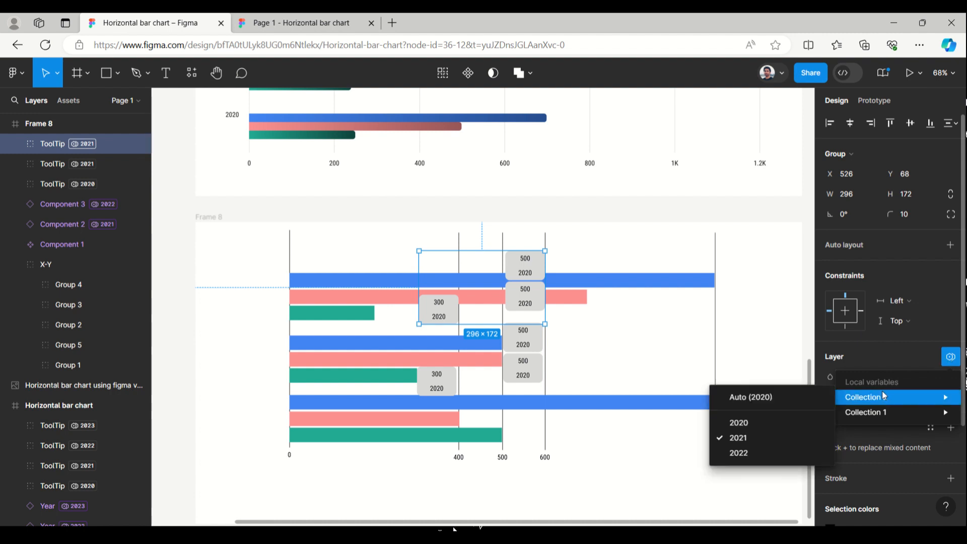
pyautogui.click(755, 450)
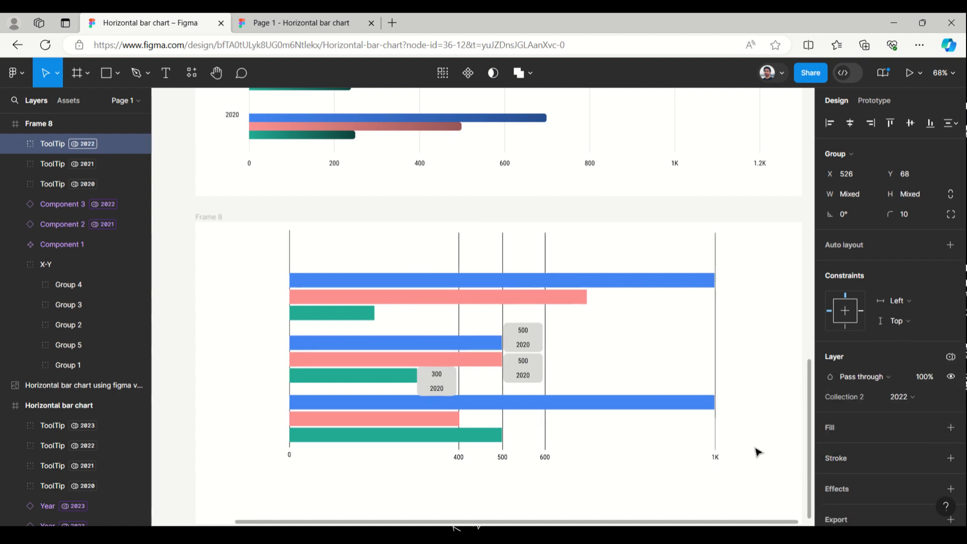
# - In the local variables, set EXSales, EXProfit and EXexp to true for 2022 and to false for 2021
pyautogui.click(778, 214)
pyautogui.click(867, 179)
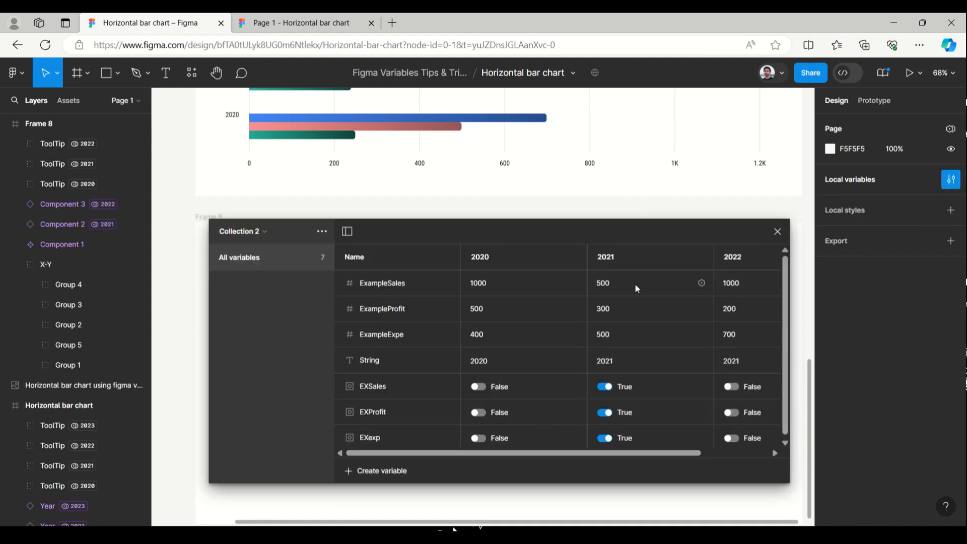
pyautogui.click(732, 386)
pyautogui.click(736, 437)
pyautogui.click(605, 438)
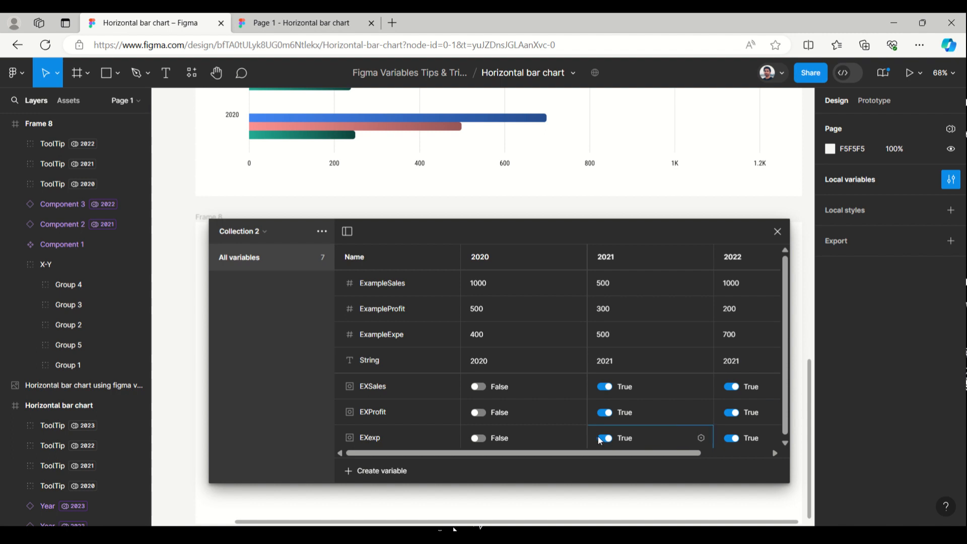
pyautogui.click(605, 412)
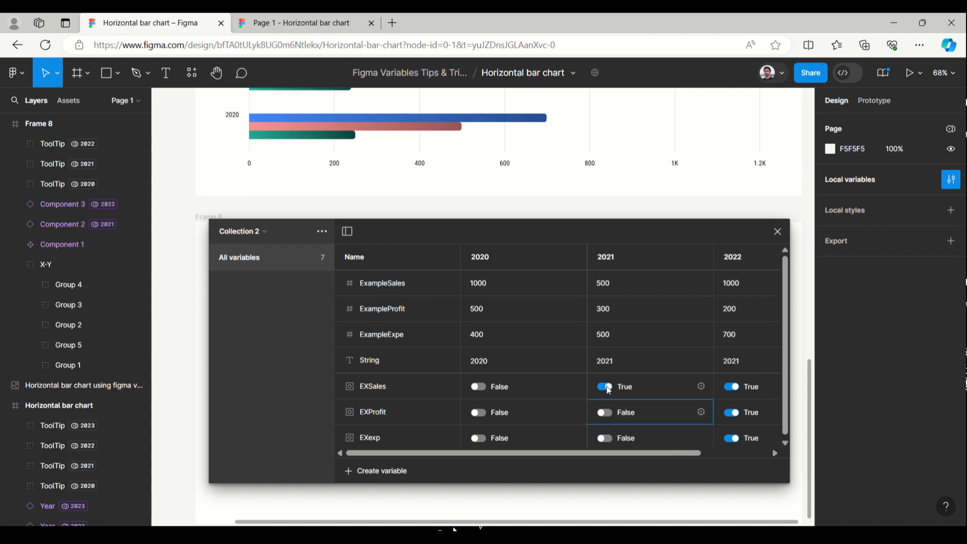
pyautogui.click(603, 388)
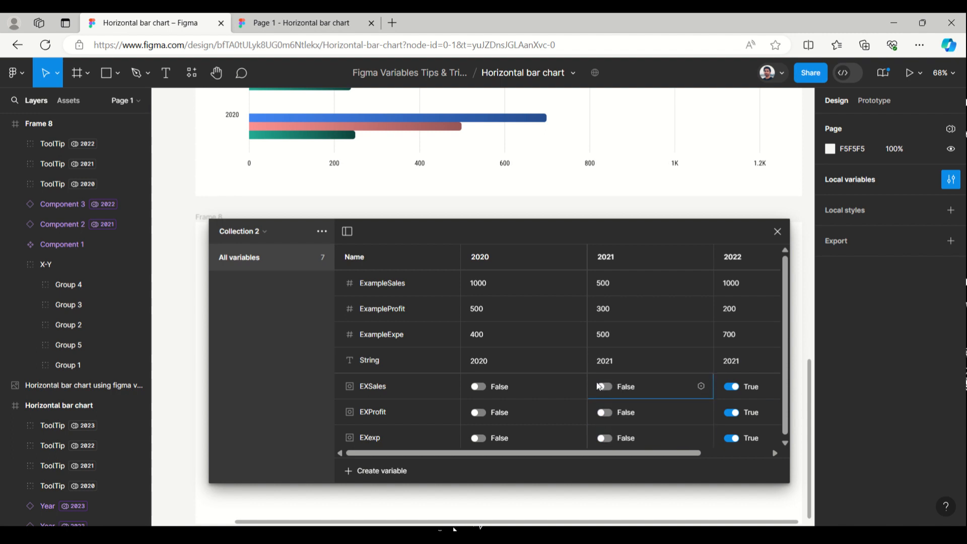
pyautogui.click(777, 232)
# - Move the Sales-tool, Exp-tool and Profit-tool tooltips of the 2022 ToolTip group to the ends of their matching uppermost bars
pyautogui.doubleClick(534, 263)
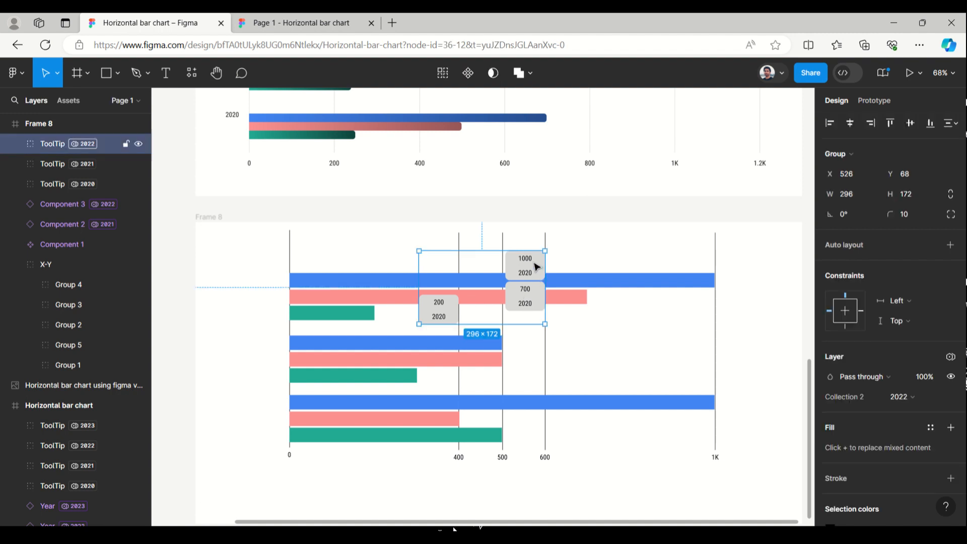
pyautogui.moveTo(525, 263); pyautogui.dragTo(737, 280)
pyautogui.click(526, 297)
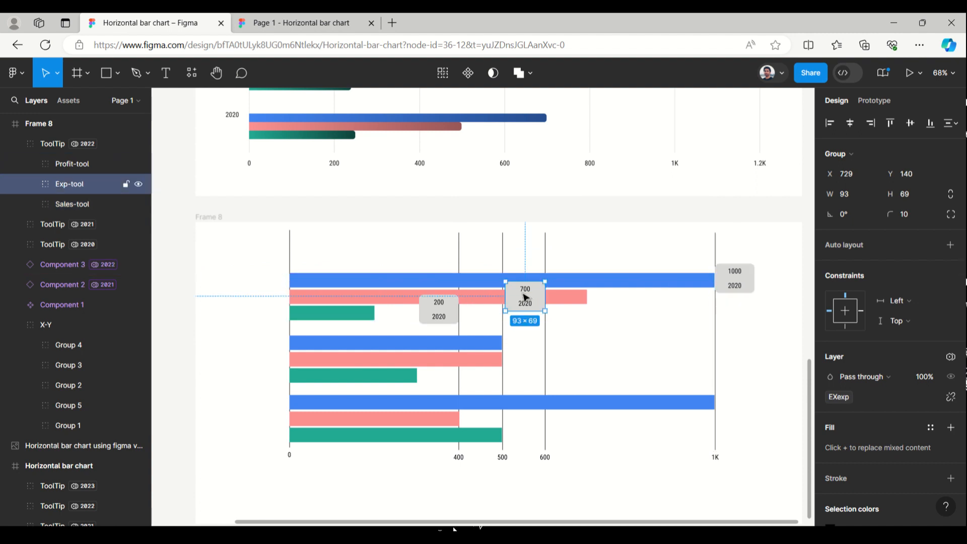
pyautogui.moveTo(525, 297); pyautogui.dragTo(606, 301)
pyautogui.moveTo(437, 309); pyautogui.dragTo(400, 313)
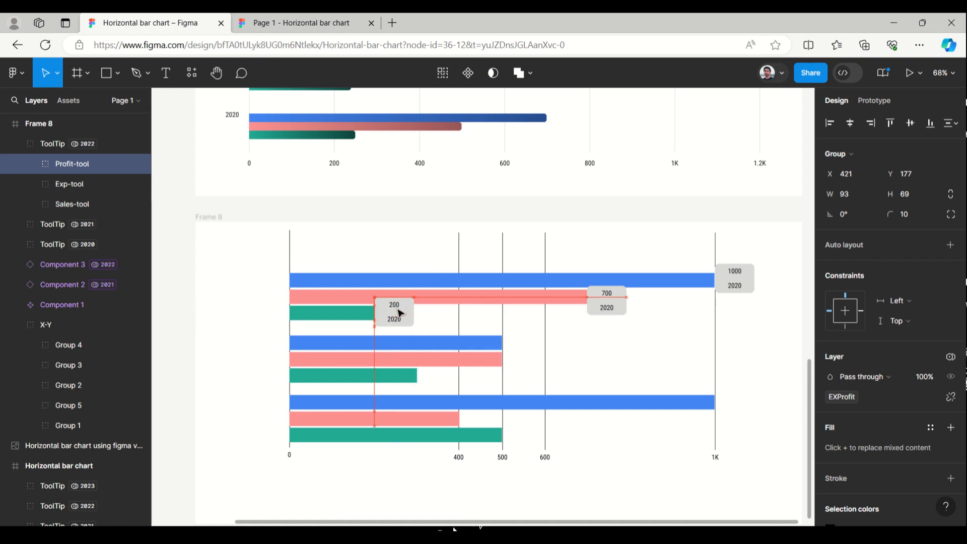
# - In the local variables, set EXSales, EXProfit and EXexp to false for 2022, and close the variables window
pyautogui.click(443, 210)
pyautogui.click(862, 179)
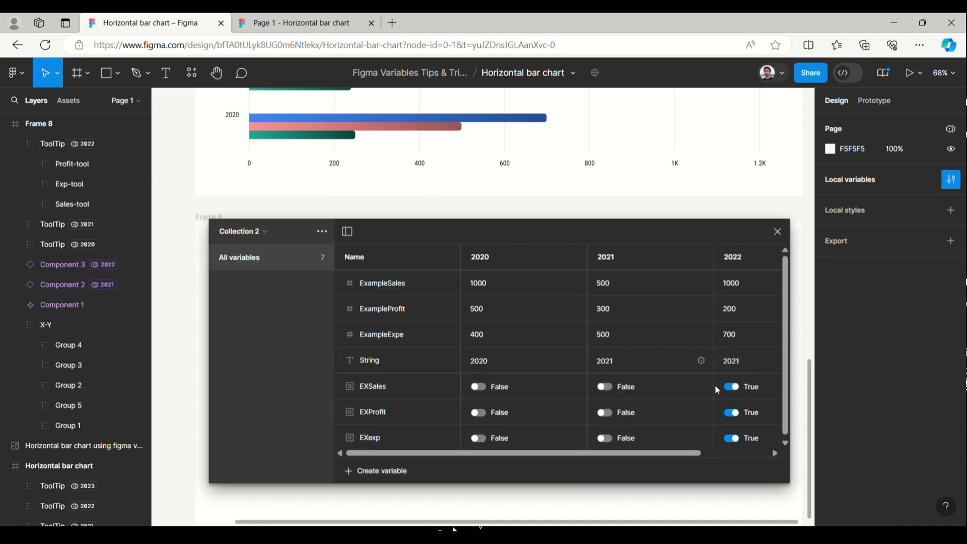
pyautogui.click(732, 388)
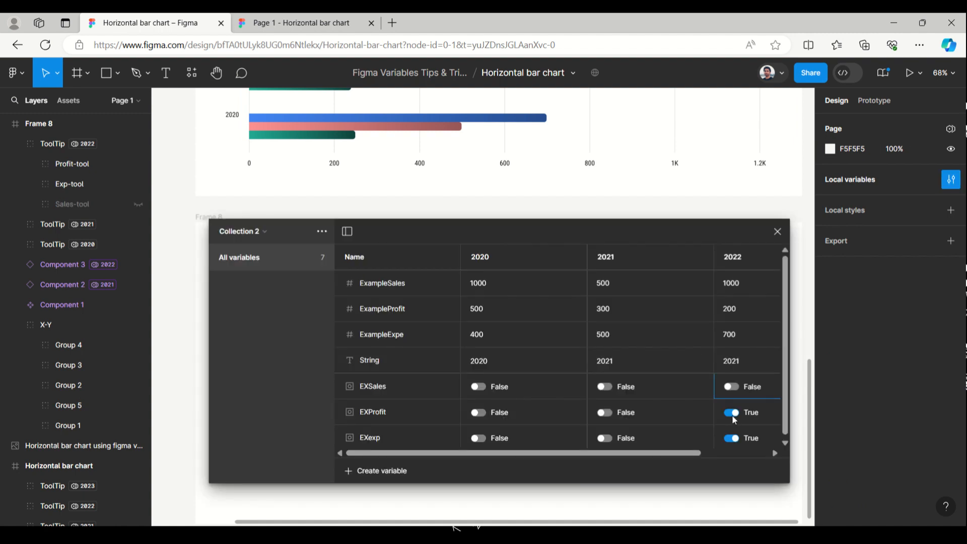
pyautogui.click(732, 414)
pyautogui.click(732, 439)
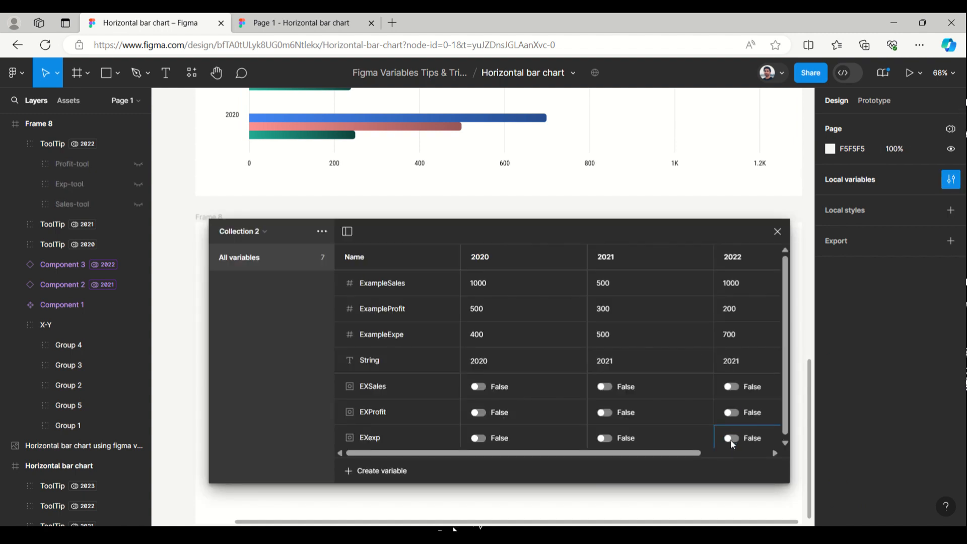
pyautogui.click(624, 205)
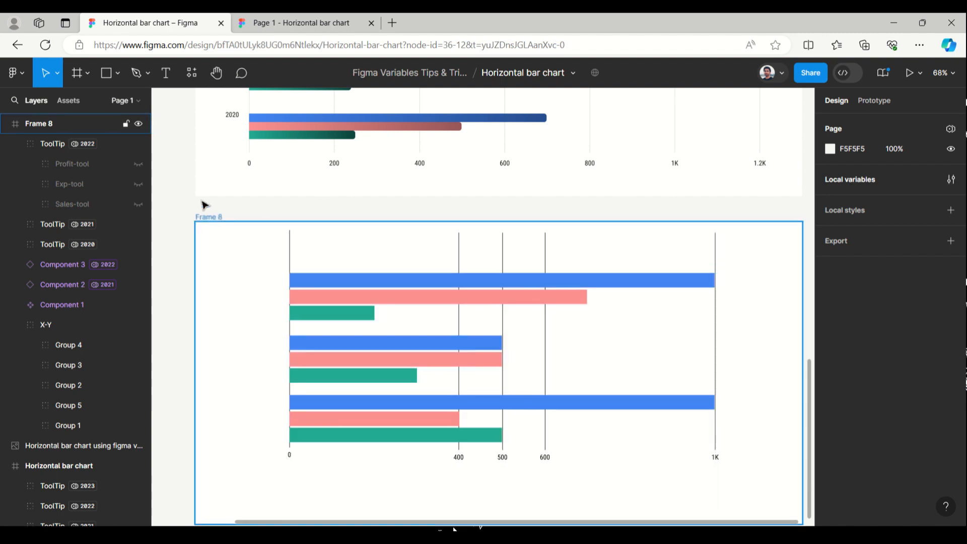
# - Present the Frame 8 prototype and test the hover tooltips on the bars of all three years
pyautogui.click(208, 217)
pyautogui.click(920, 75)
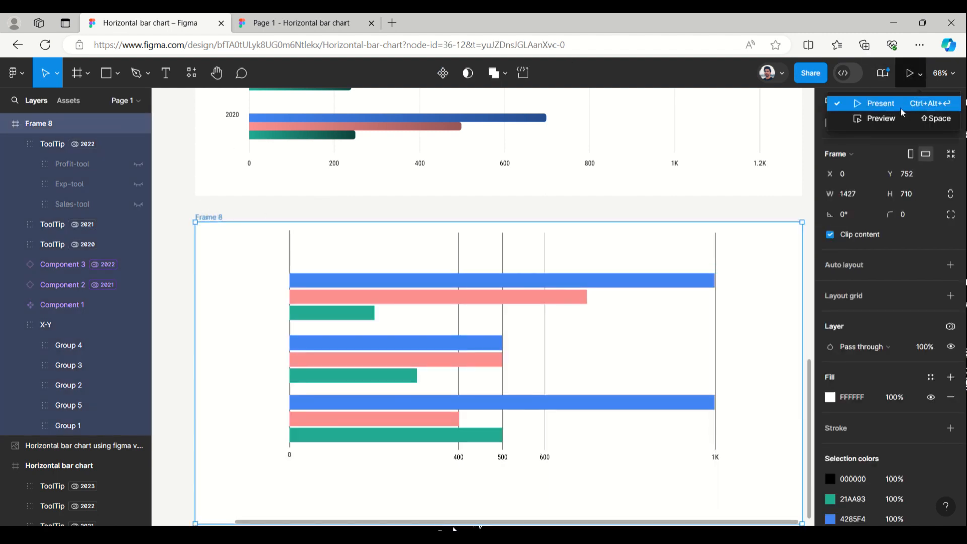
pyautogui.click(900, 107)
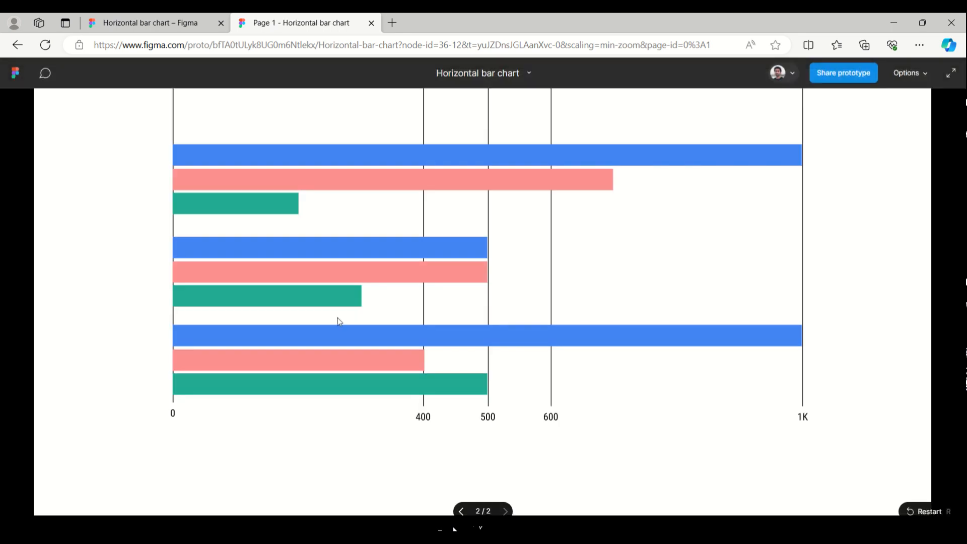
pyautogui.moveTo(387, 329)
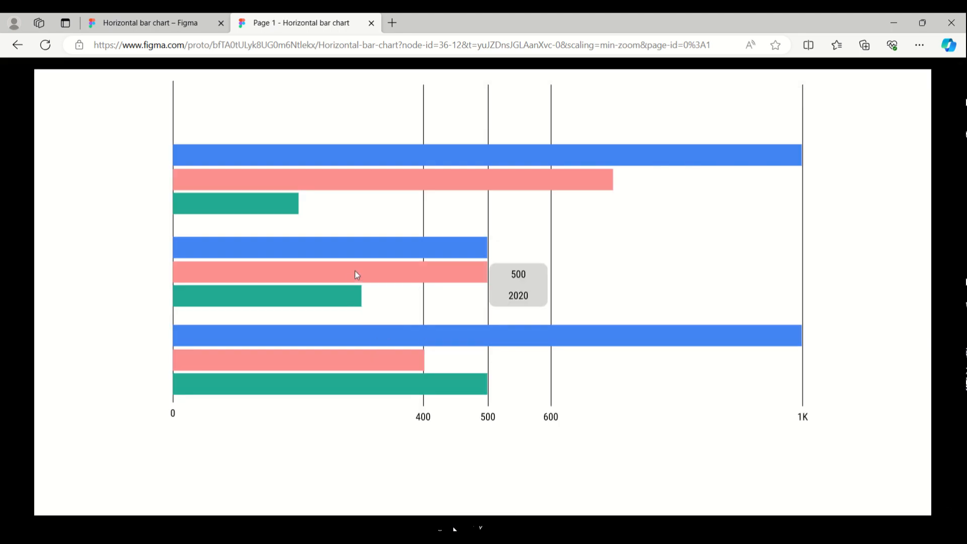
pyautogui.moveTo(286, 188)
pyautogui.moveTo(286, 167)
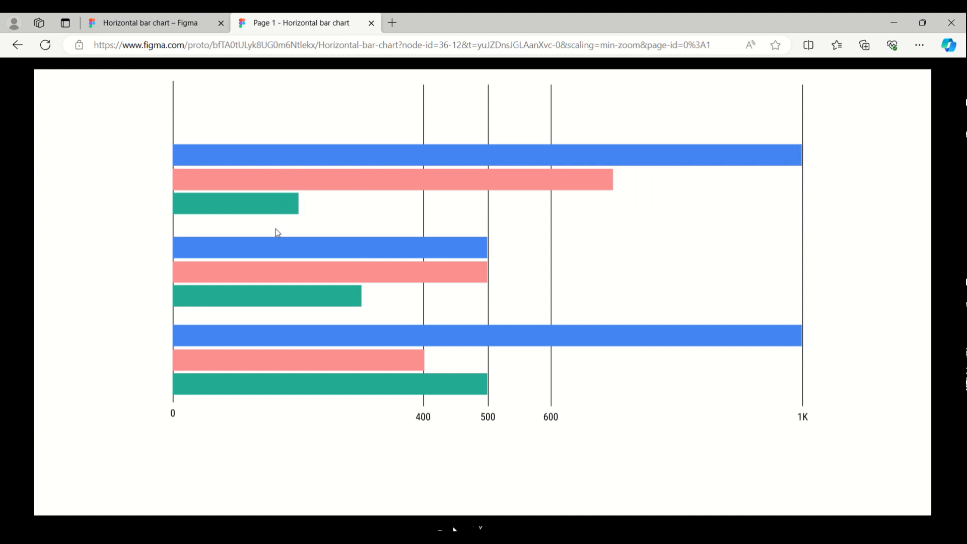
pyautogui.moveTo(280, 254)
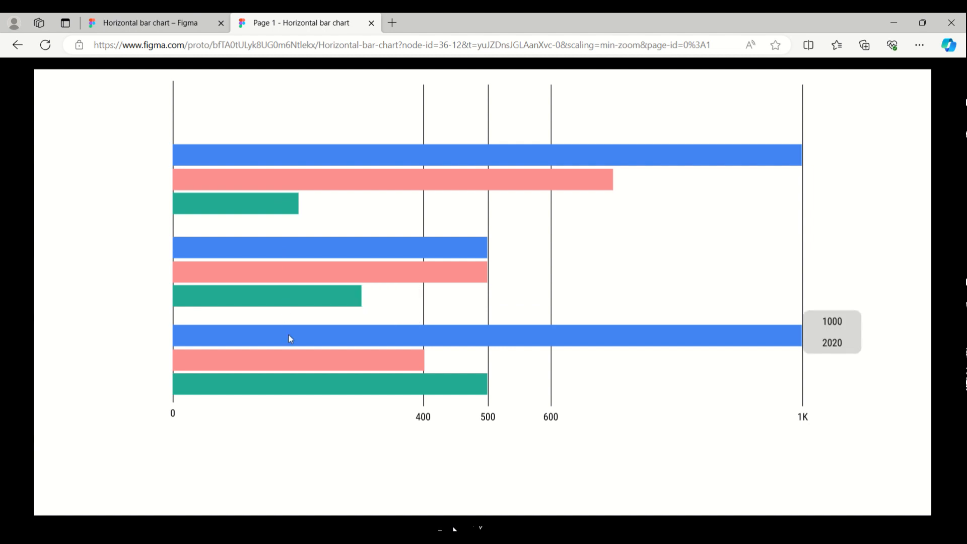
pyautogui.moveTo(301, 387)
# - Return to the design file, open the local variables, and narrow and reposition their window so the 2020 bars are uncovered
pyautogui.click(168, 27)
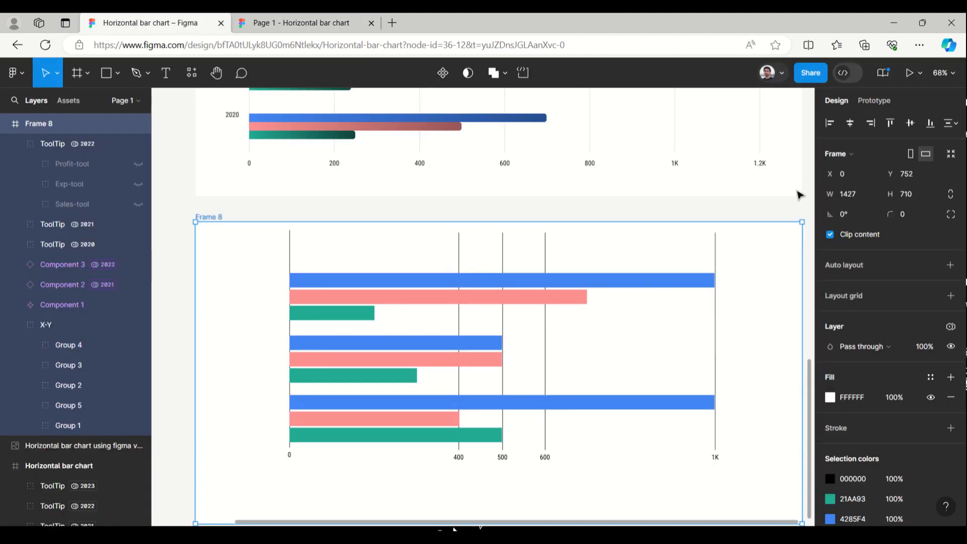
pyautogui.click(804, 207)
pyautogui.click(862, 186)
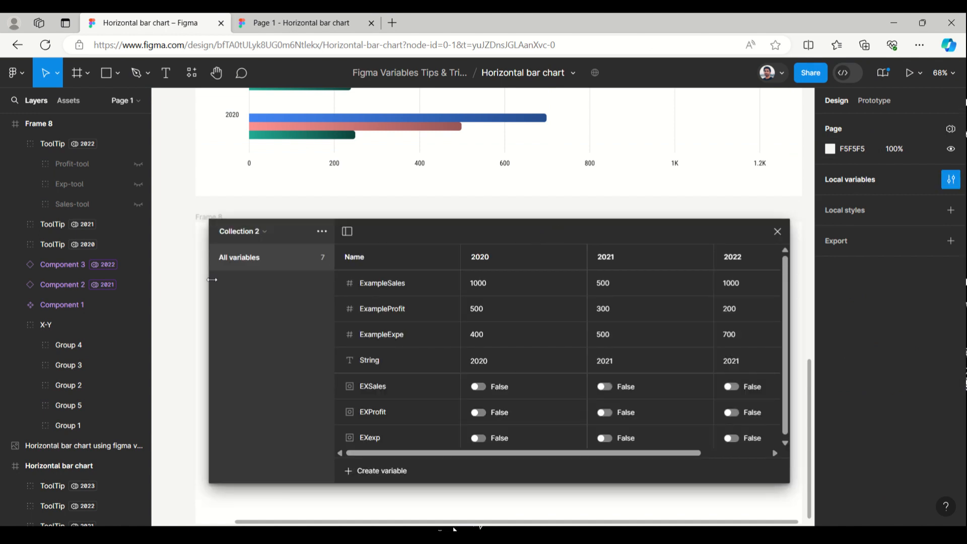
pyautogui.moveTo(211, 280); pyautogui.dragTo(477, 280)
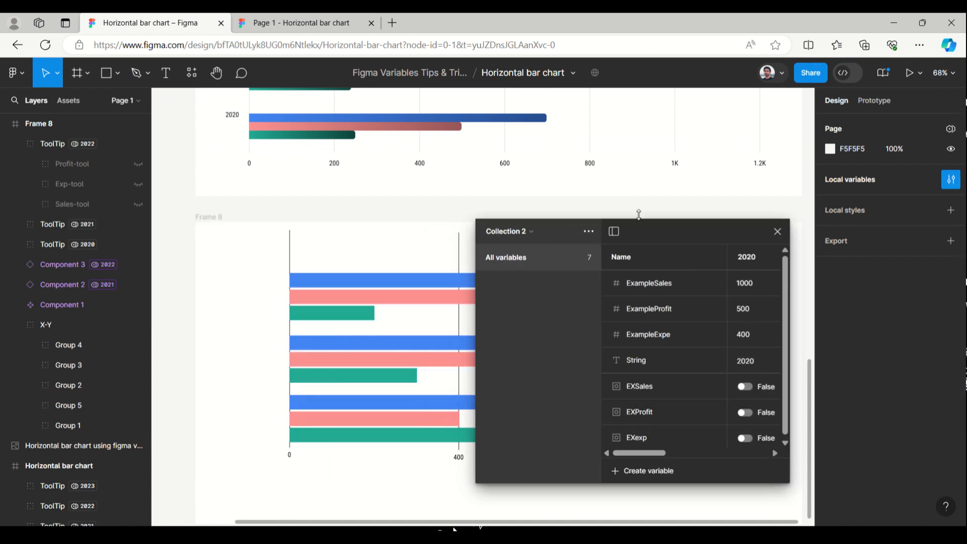
pyautogui.moveTo(659, 232); pyautogui.dragTo(599, 95)
pyautogui.scroll(3, 557, 458)
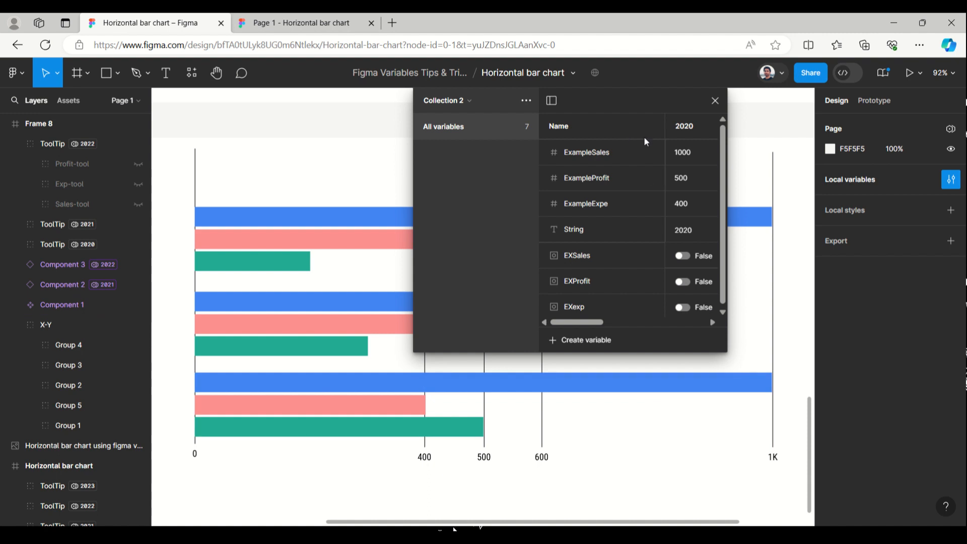
# - Set ExampleSales to 500 and ExampleProfit to 100 for 2020
pyautogui.click(689, 157)
pyautogui.write('500')
pyautogui.click(681, 179)
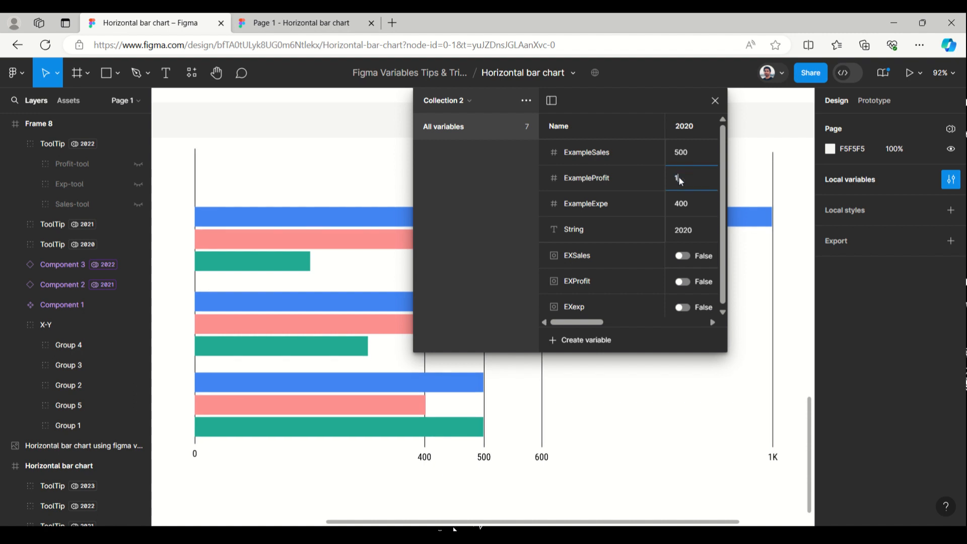
pyautogui.write('100')
pyautogui.click(683, 208)
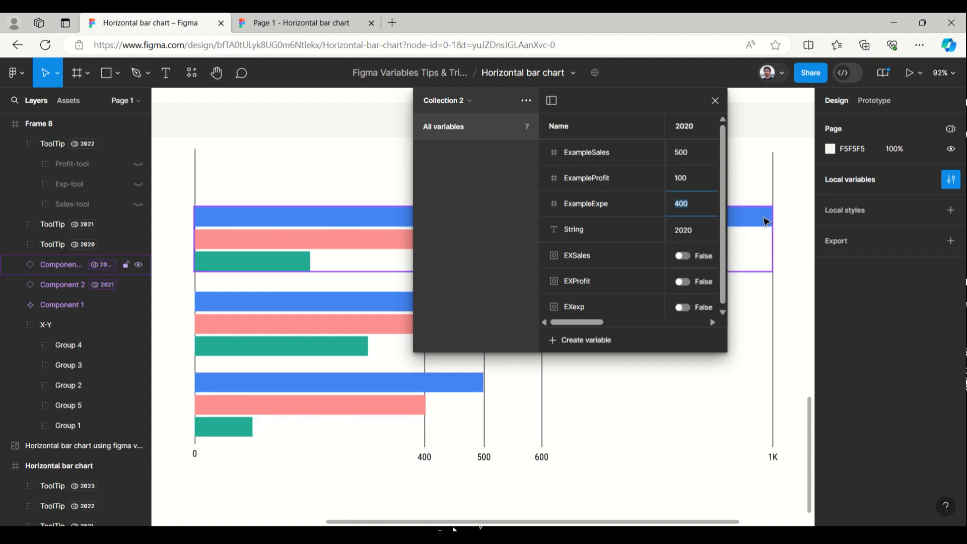
# - Set EXSales, EXProfit and EXexp to true for 2020 to show that year's tooltips
pyautogui.click(689, 258)
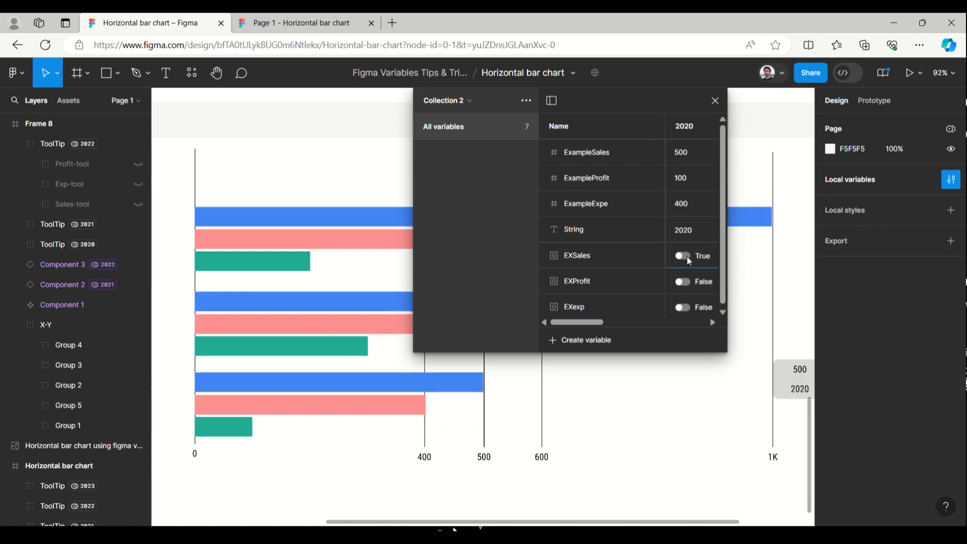
pyautogui.click(685, 290)
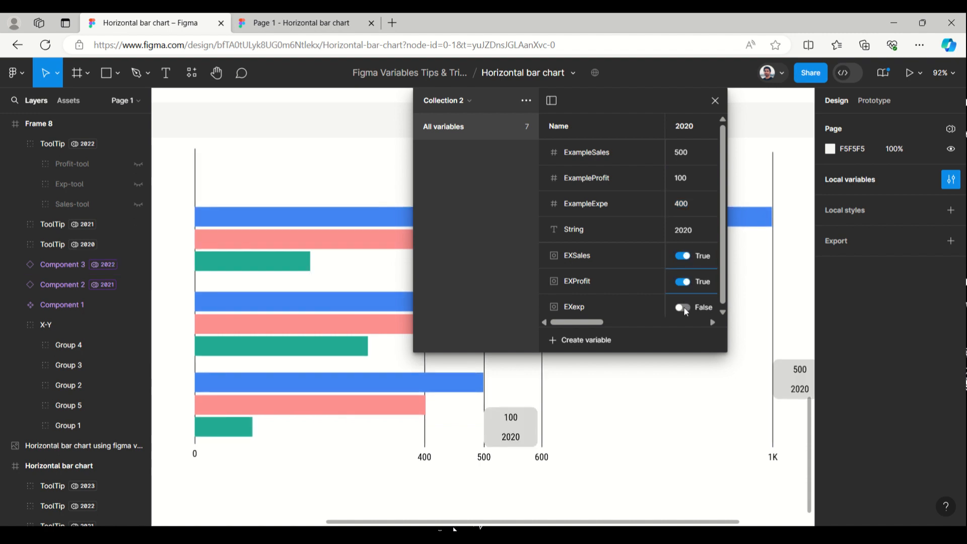
pyautogui.click(682, 308)
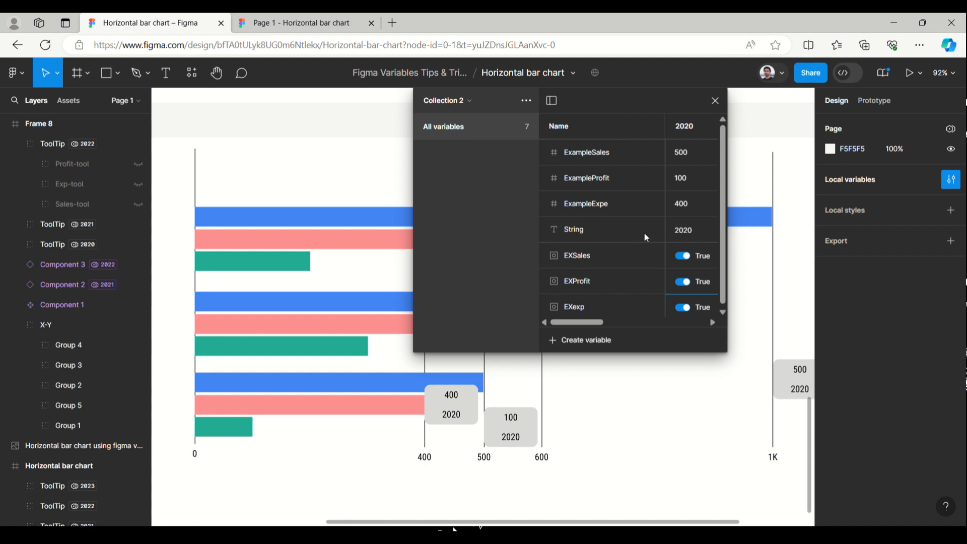
# - Move the 2020 Sales-tool and Profit-tool tooltips to the ends of the lowest blue and green bars
pyautogui.doubleClick(802, 386)
pyautogui.moveTo(800, 383); pyautogui.dragTo(511, 388)
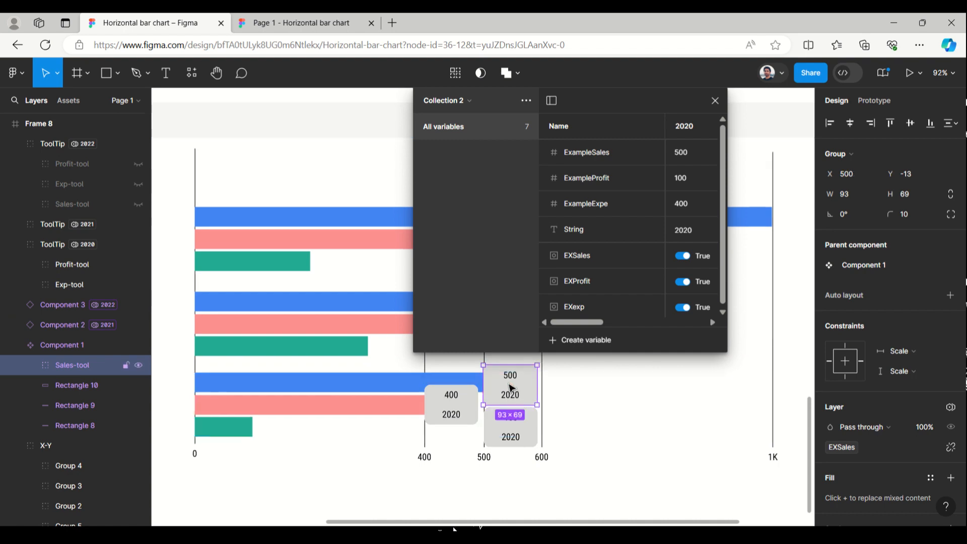
pyautogui.doubleClick(522, 436)
pyautogui.moveTo(522, 437); pyautogui.dragTo(294, 431)
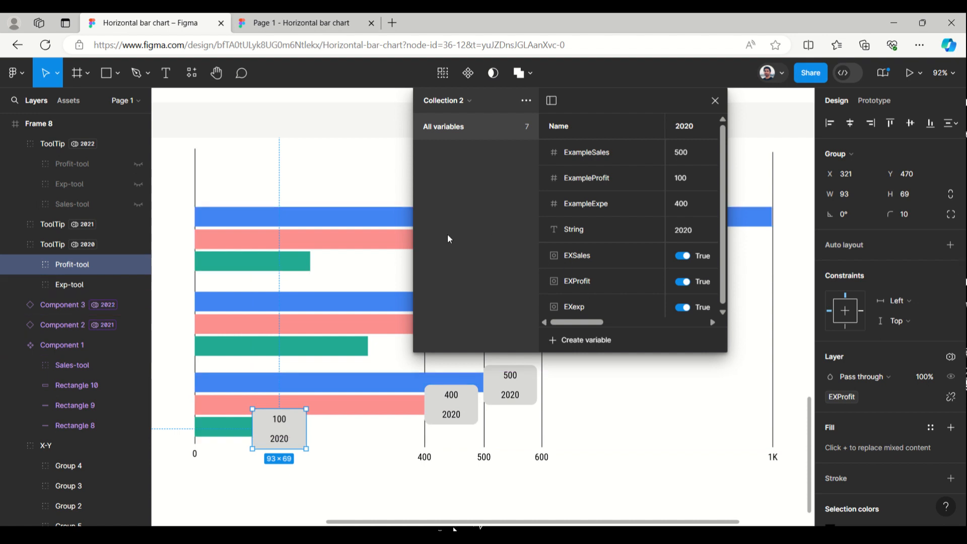
# - Set EXSales, EXProfit and EXexp back to false for 2020, and close the variables window
pyautogui.click(682, 256)
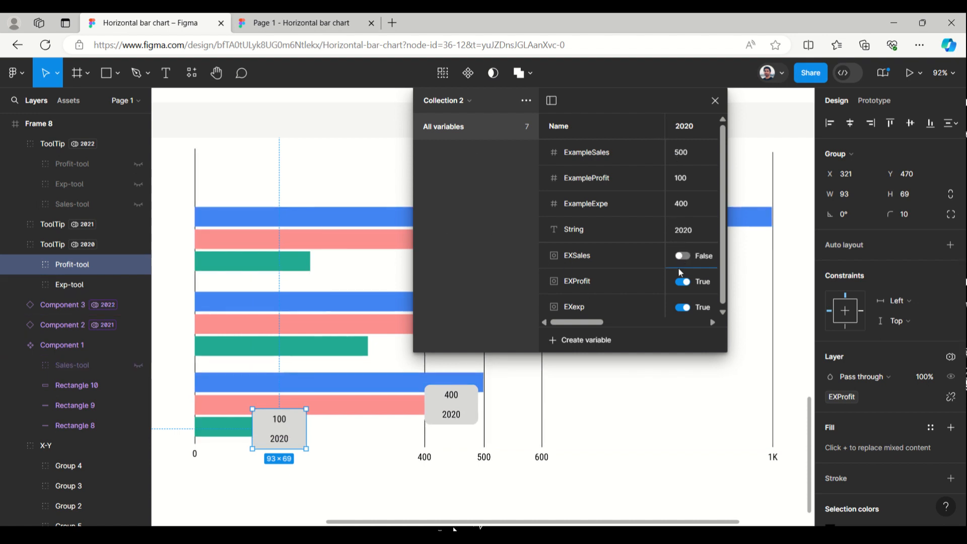
pyautogui.click(683, 283)
pyautogui.click(682, 308)
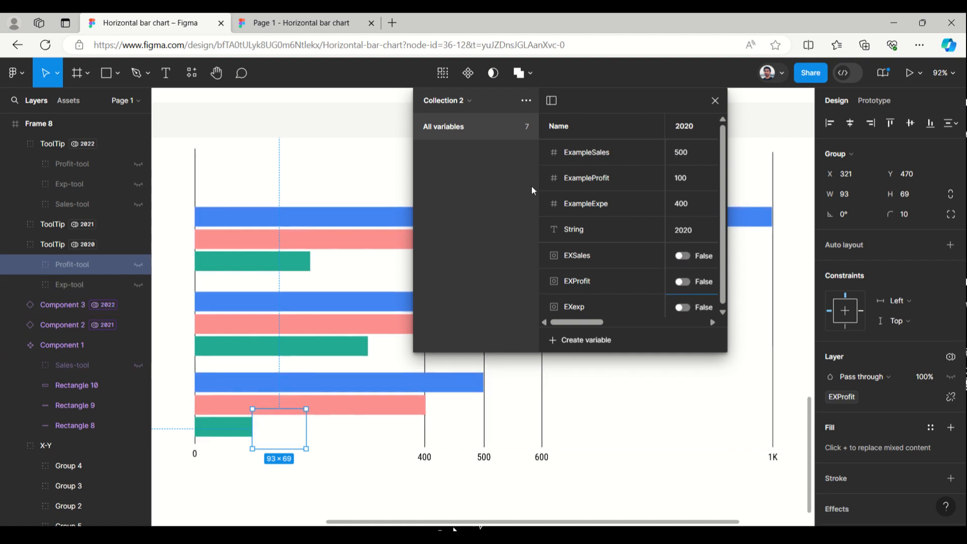
pyautogui.click(715, 101)
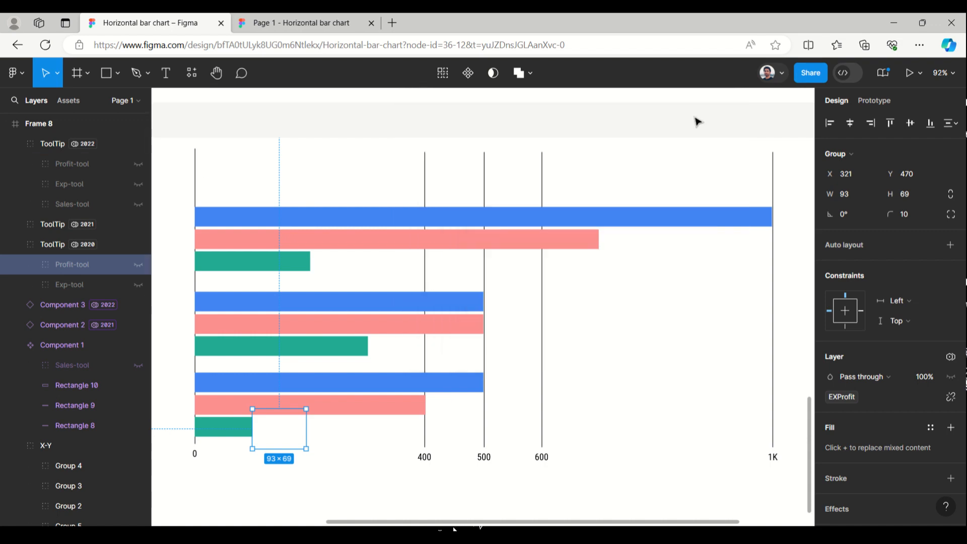
# - Present the prototype again and check the tooltips on the 2020, 2021 and 2022 bars
pyautogui.click(921, 74)
pyautogui.click(910, 104)
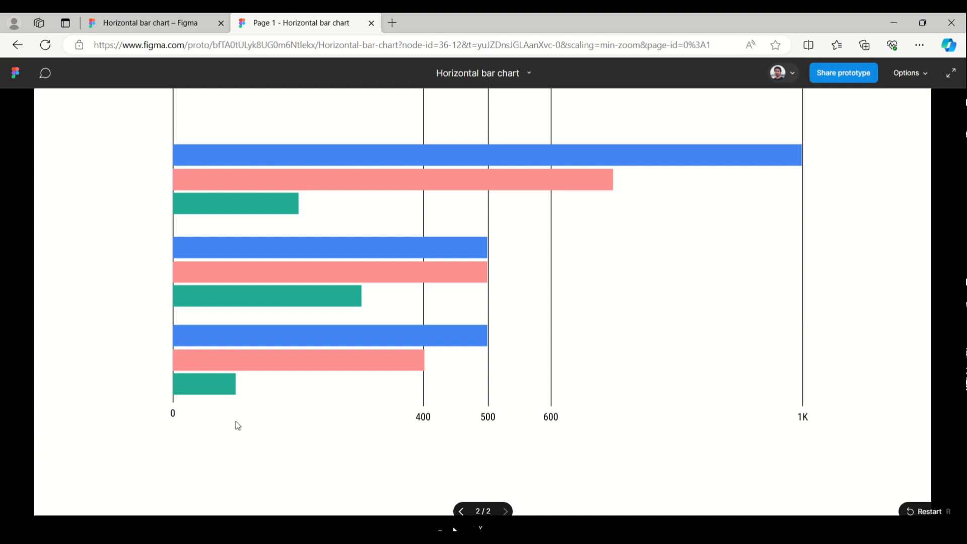
pyautogui.moveTo(225, 390)
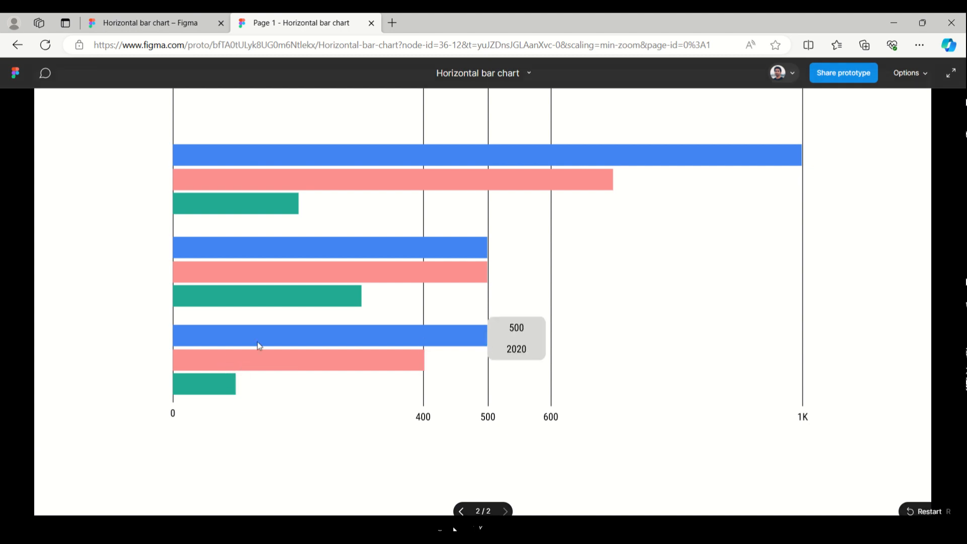
pyautogui.moveTo(256, 298)
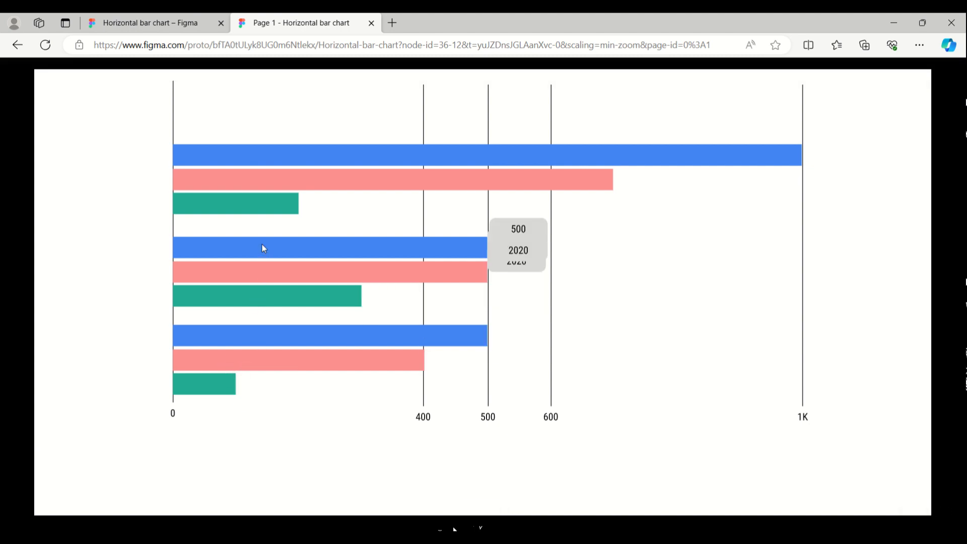
pyautogui.moveTo(259, 162)
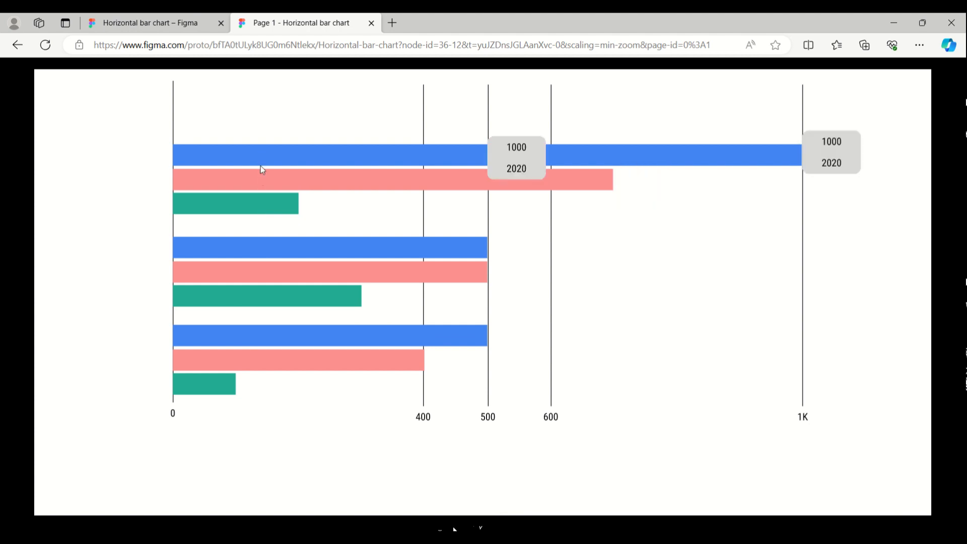
pyautogui.moveTo(544, 154)
pyautogui.moveTo(290, 206)
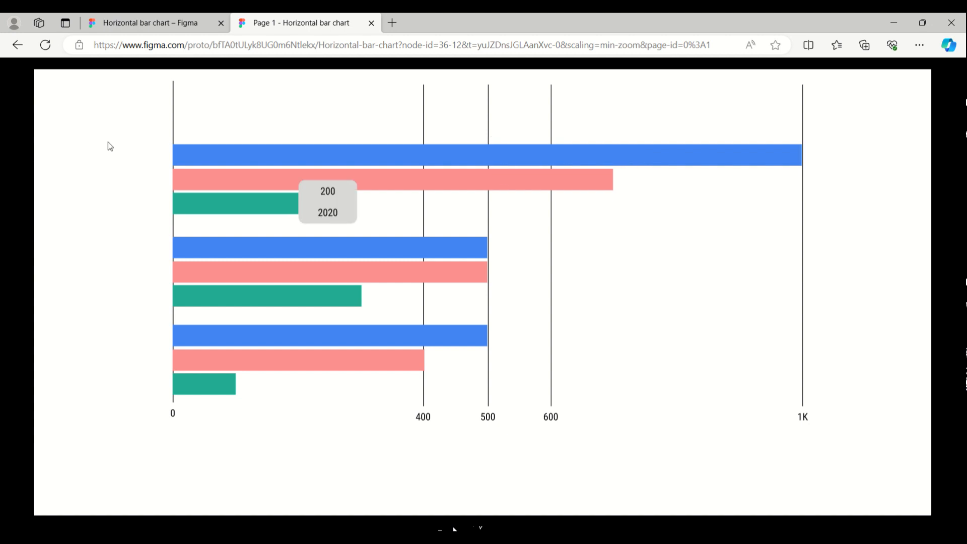
# - Return to the design file and examine the position of each Profit, Exp and Sales tooltip group for 2022, 2021 and 2020
pyautogui.click(116, 24)
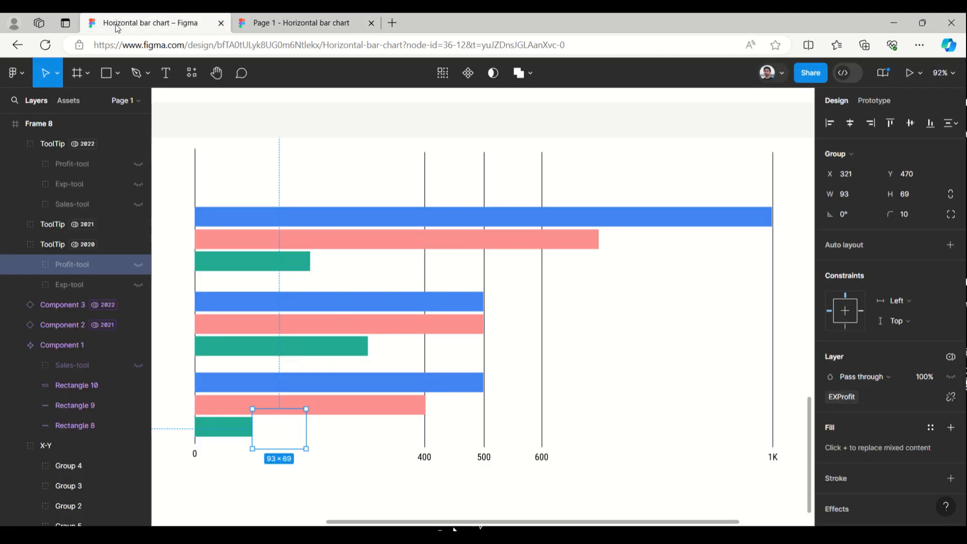
pyautogui.click(362, 228)
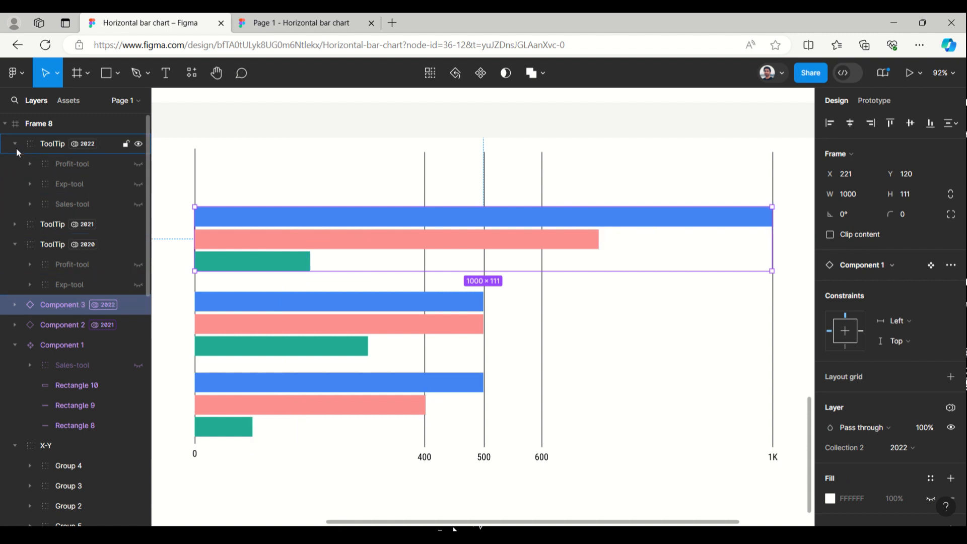
pyautogui.click(53, 162)
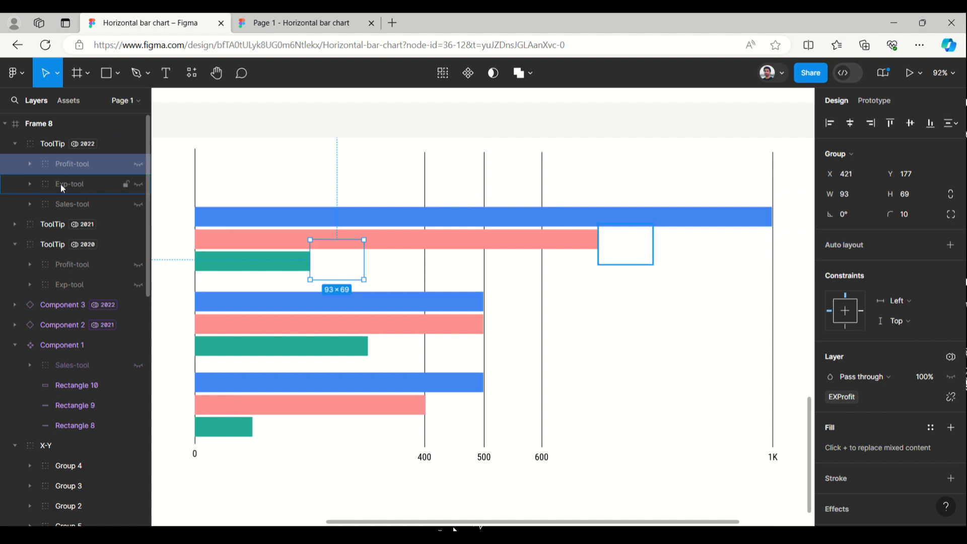
pyautogui.click(60, 183)
pyautogui.click(83, 203)
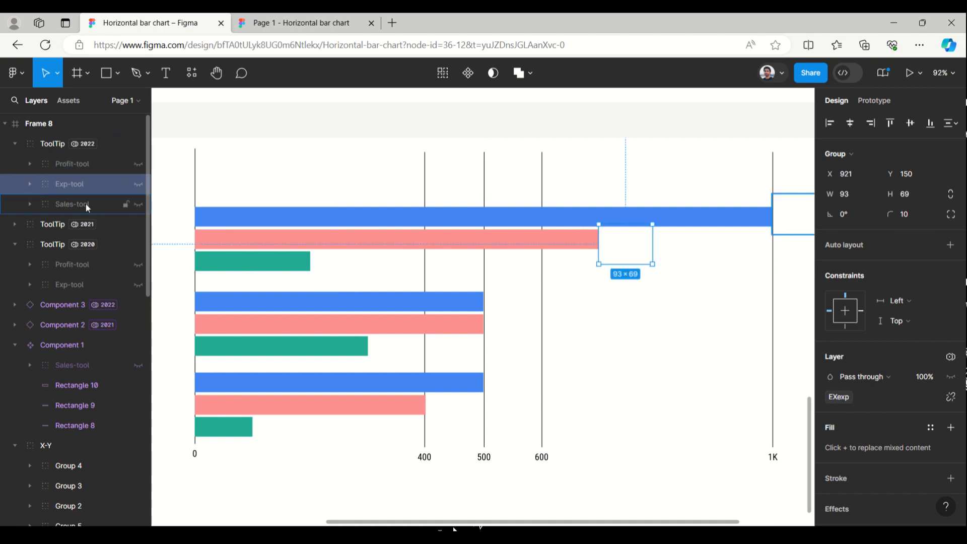
pyautogui.click(15, 222)
pyautogui.click(80, 244)
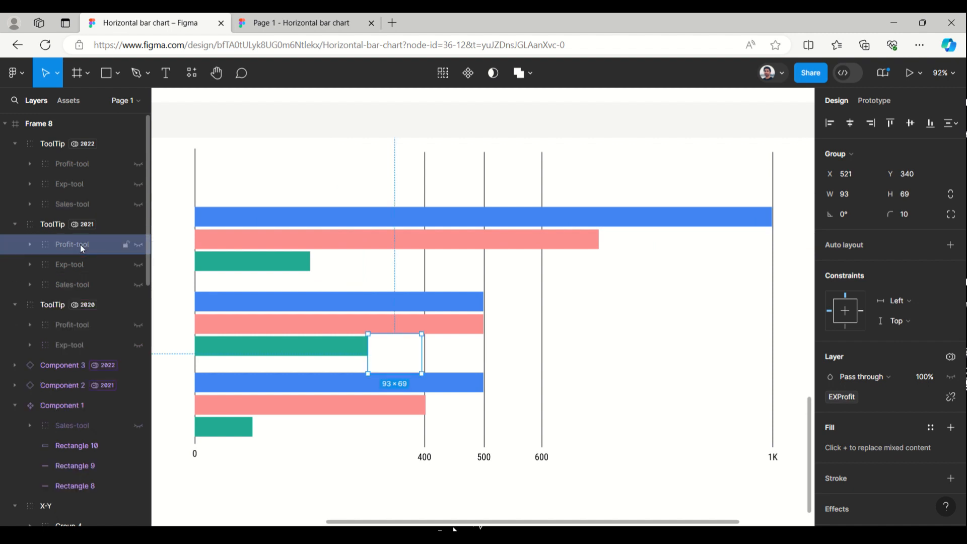
pyautogui.click(77, 262)
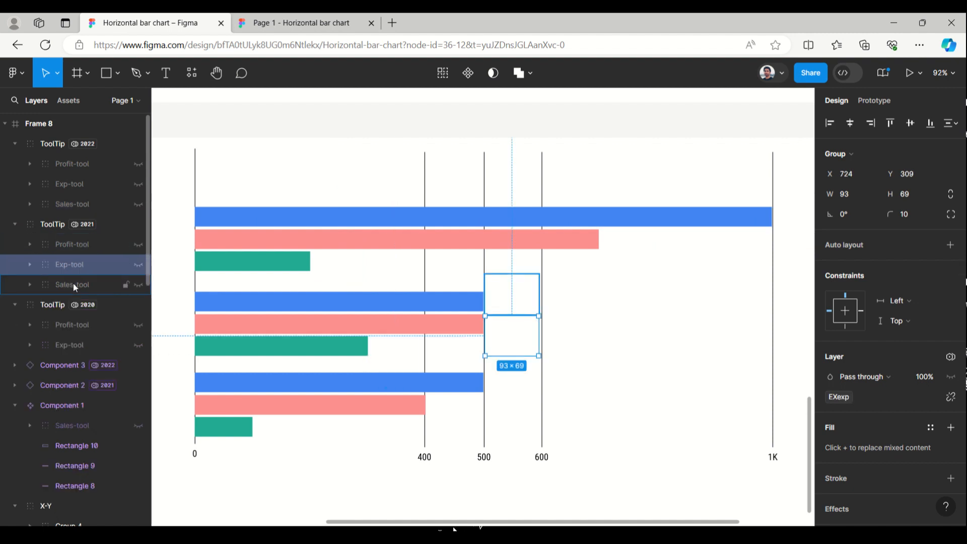
pyautogui.click(72, 283)
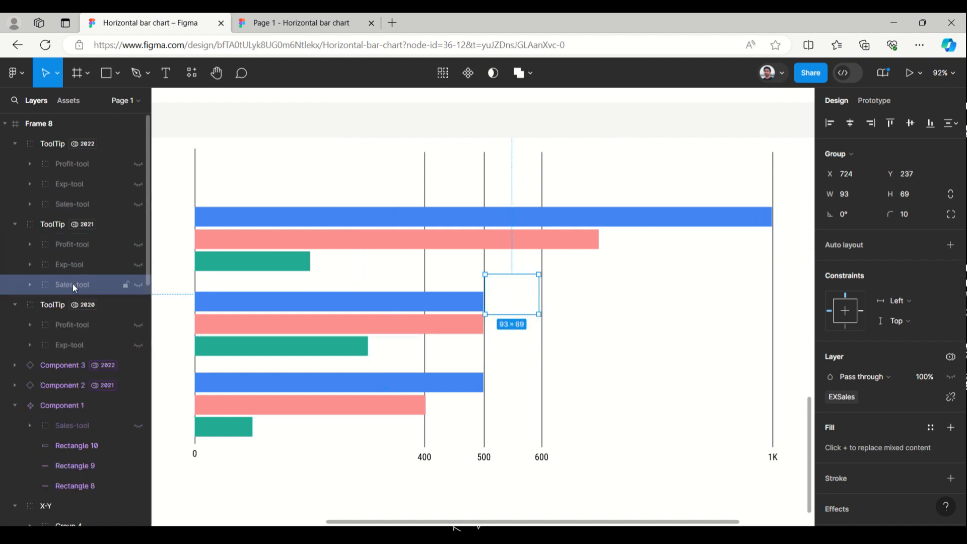
pyautogui.click(37, 346)
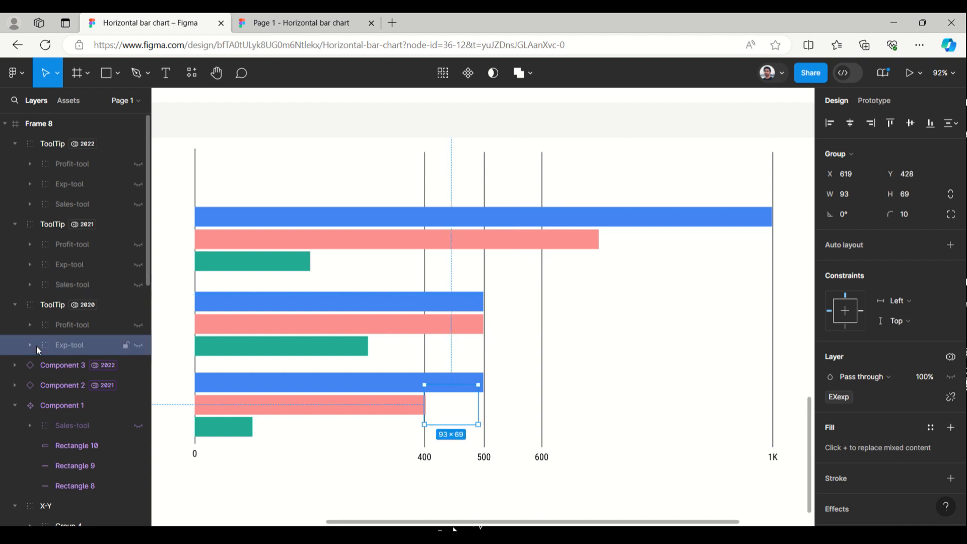
pyautogui.click(58, 326)
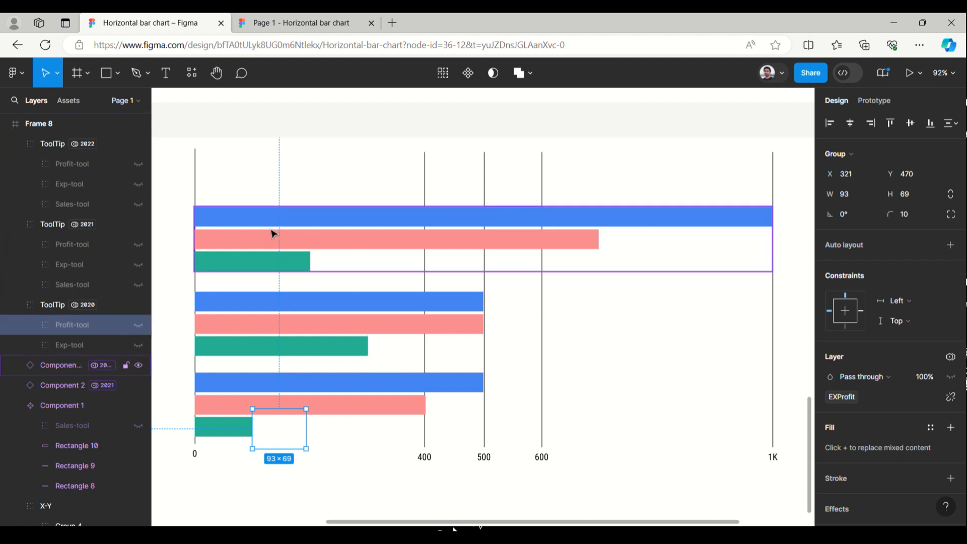
pyautogui.scroll(-2, 279, 228)
pyautogui.scroll(-3, 279, 228)
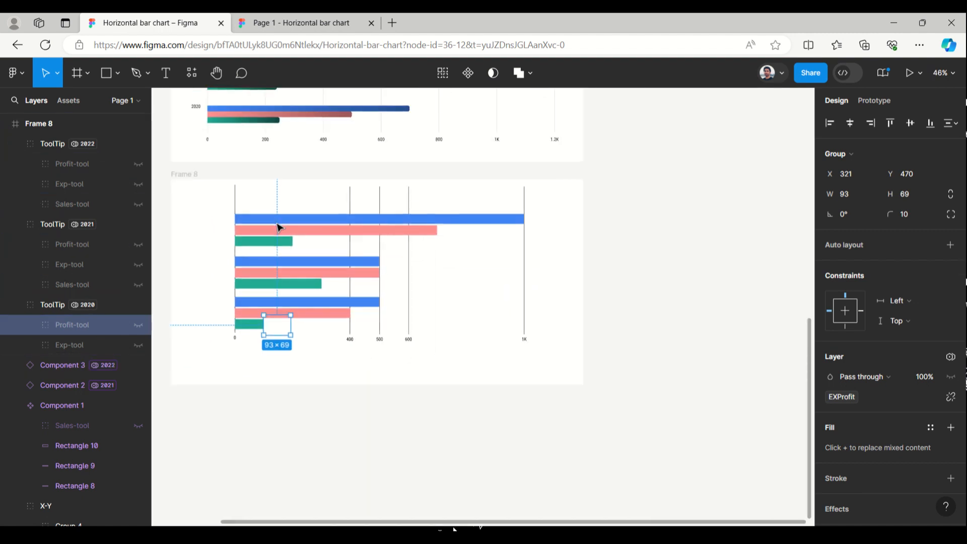
# - Review the Collection 2 variables and their values for 2020, 2021 and 2022, and close the variables window
pyautogui.click(328, 314)
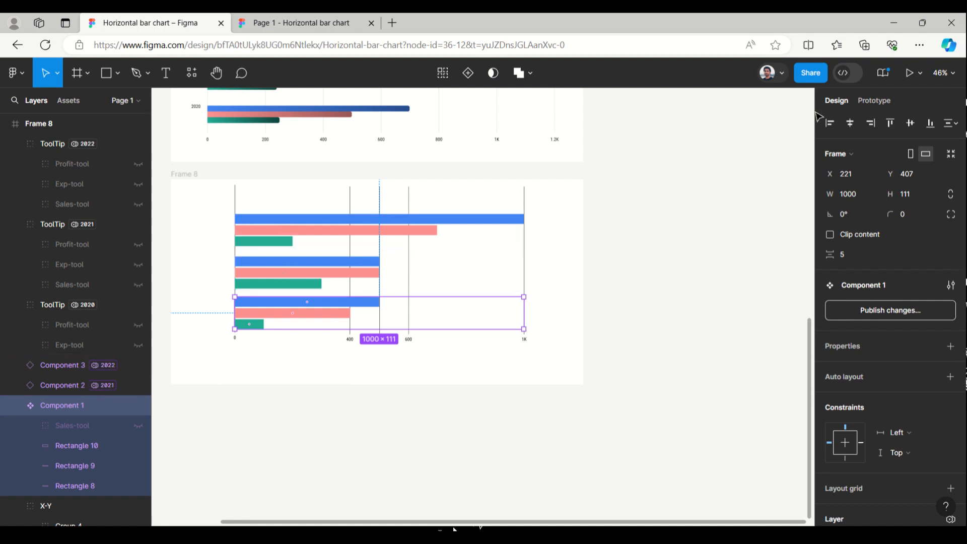
pyautogui.click(765, 211)
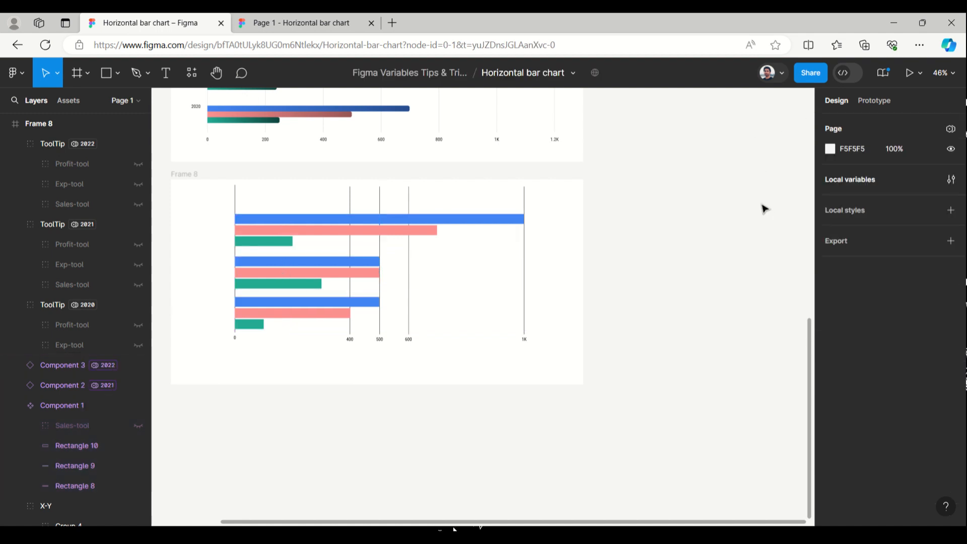
pyautogui.click(841, 180)
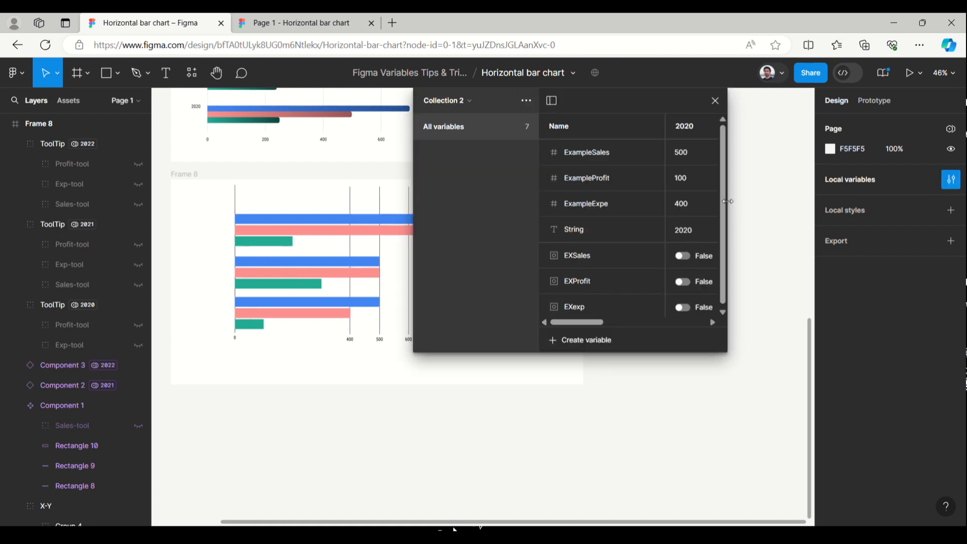
pyautogui.moveTo(728, 201); pyautogui.dragTo(849, 200)
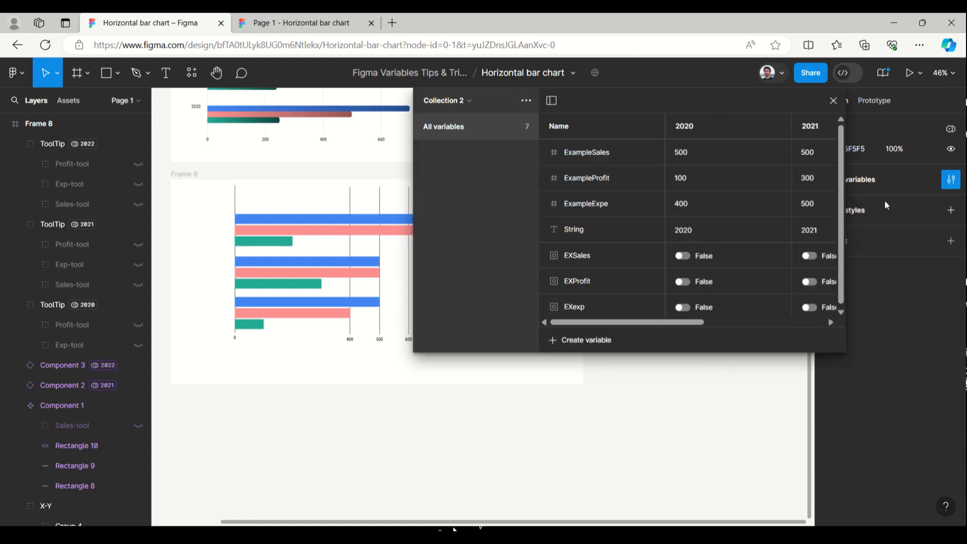
pyautogui.moveTo(691, 323); pyautogui.dragTo(821, 321)
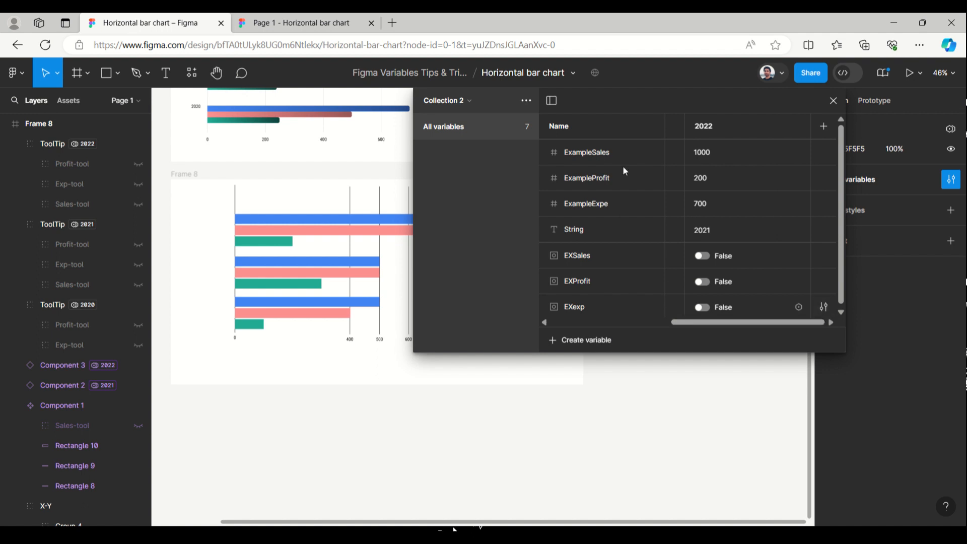
pyautogui.moveTo(647, 99); pyautogui.dragTo(550, 144)
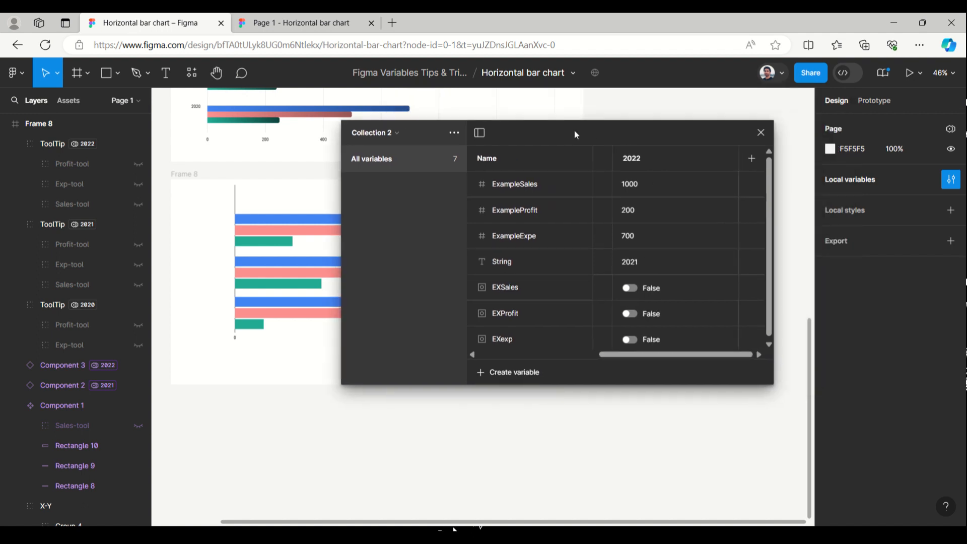
pyautogui.click(759, 133)
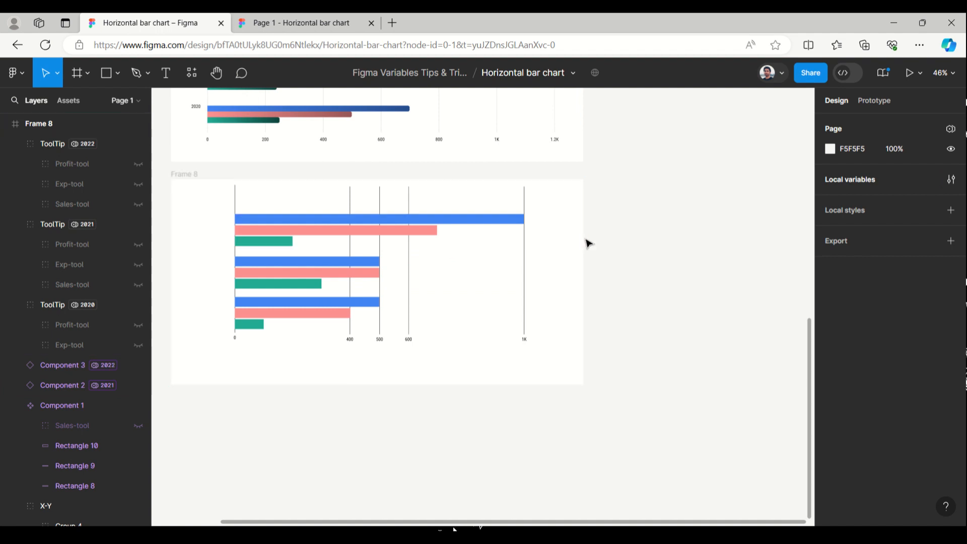
pyautogui.scroll(5, 588, 242)
pyautogui.scroll(1, 588, 242)
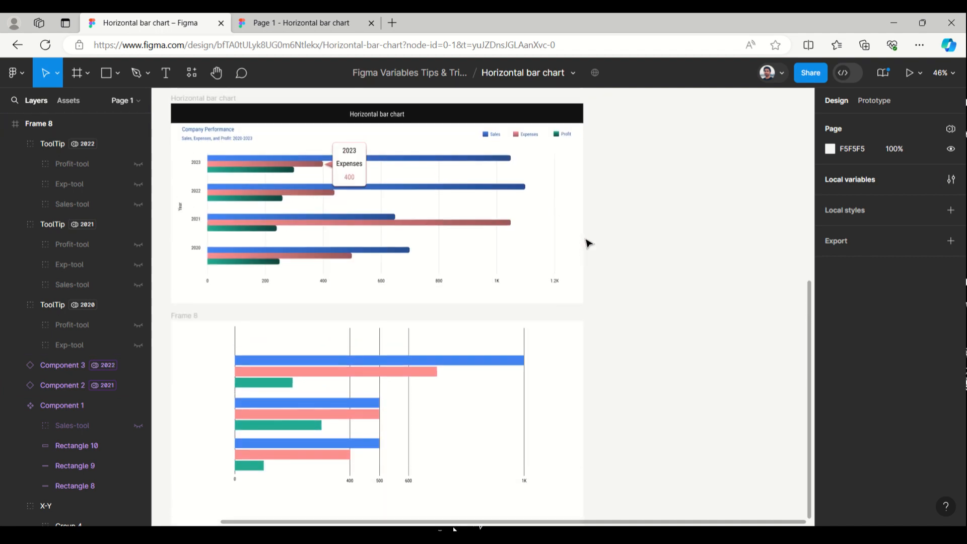